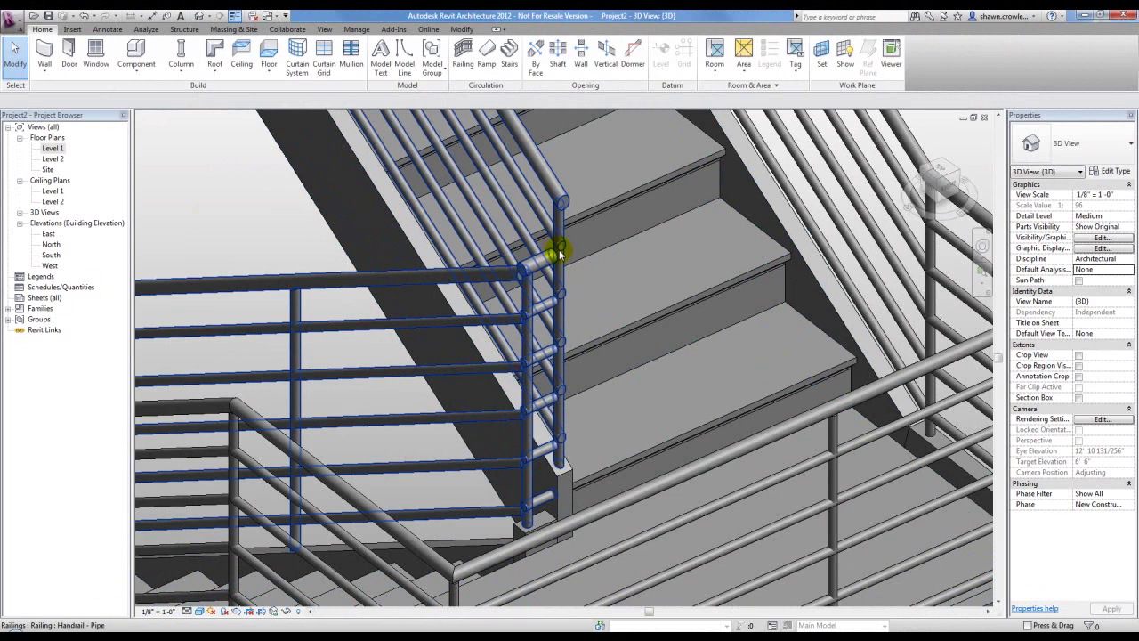
Step: Examine how the railings connect at the stair turn by the landing
scroll(546, 267, "up", 3)
scroll(470, 258, "down", 2)
scroll(551, 258, "up", 3)
middle_click_drag(570, 145, 557, 167)
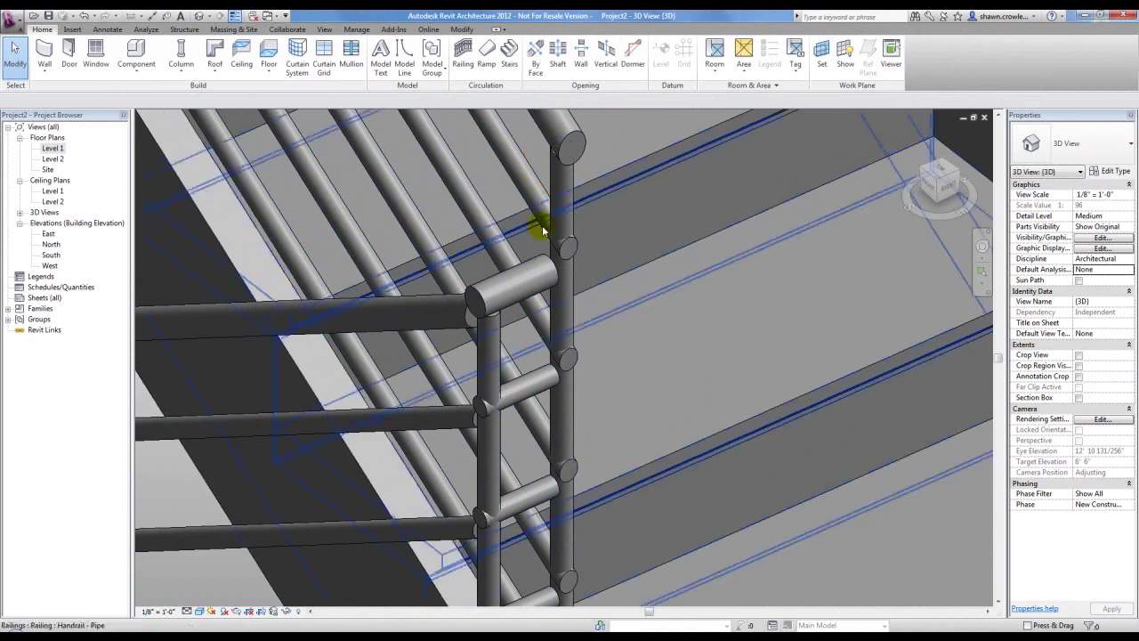
scroll(676, 216, "down", 3)
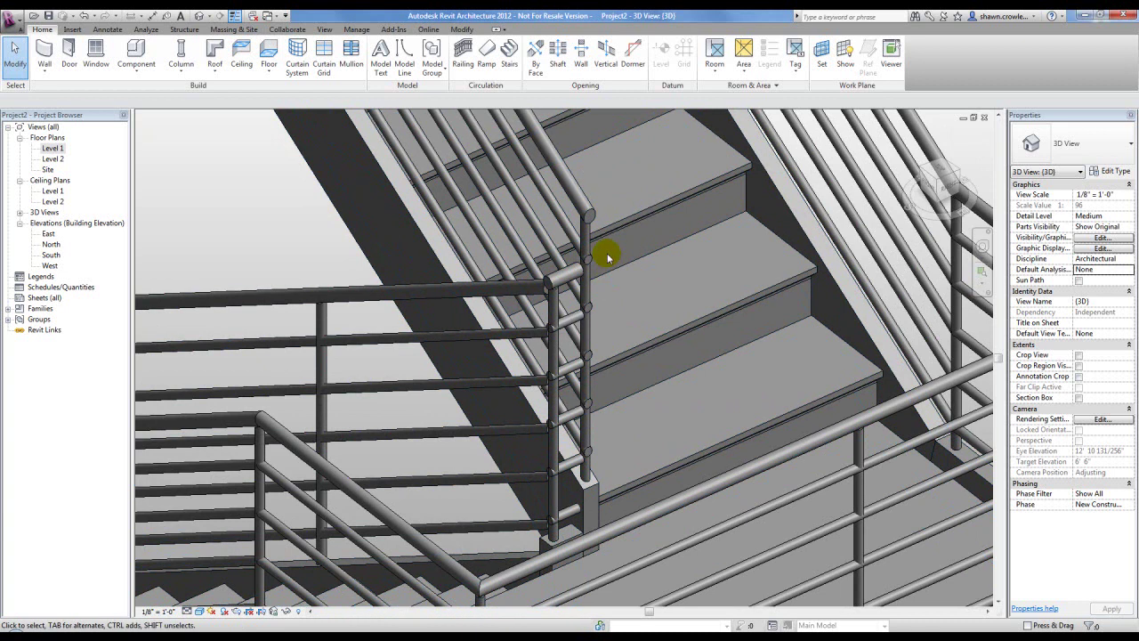
scroll(602, 248, "up", 1)
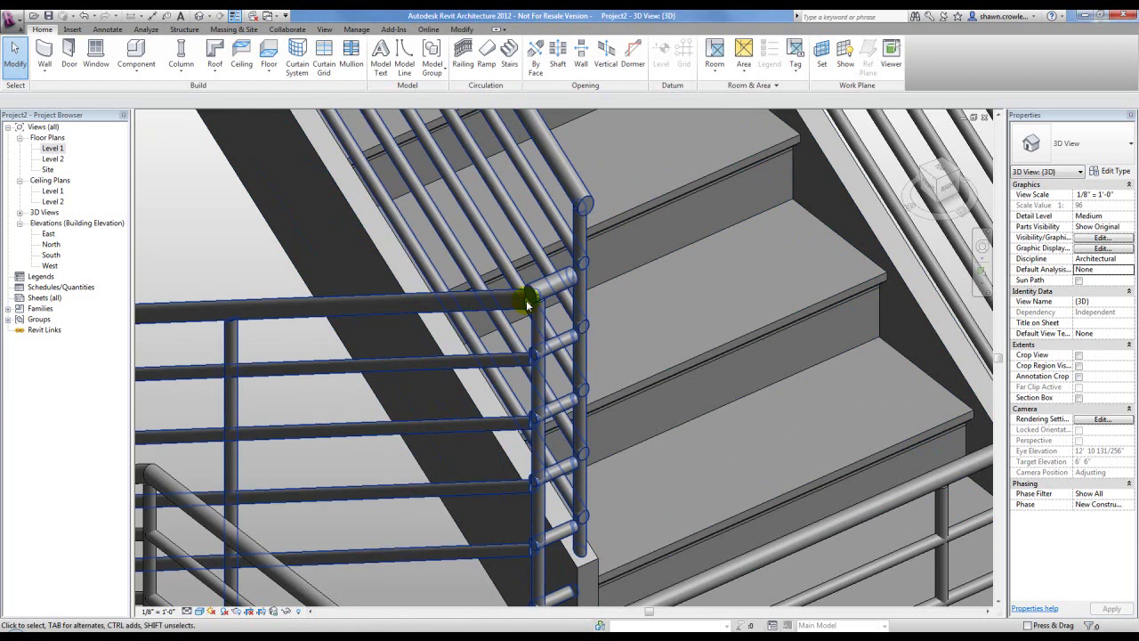
scroll(617, 212, "down", 2)
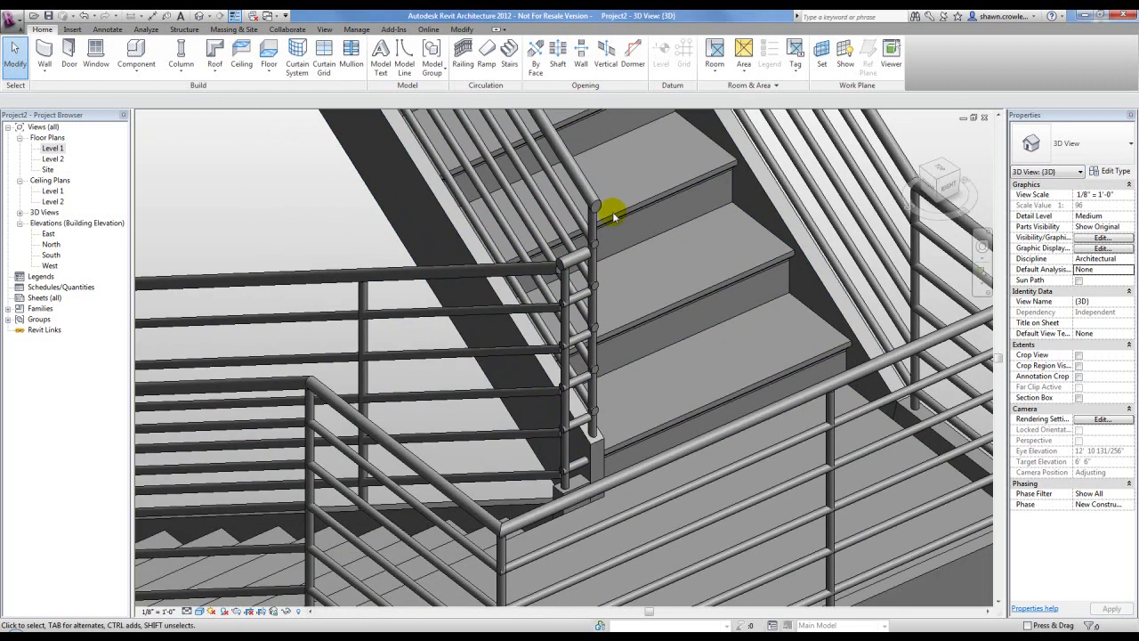
Step: Enable the 3D view's section box and pull its vertical sides in around the stair turn
scroll(617, 212, "down", 5)
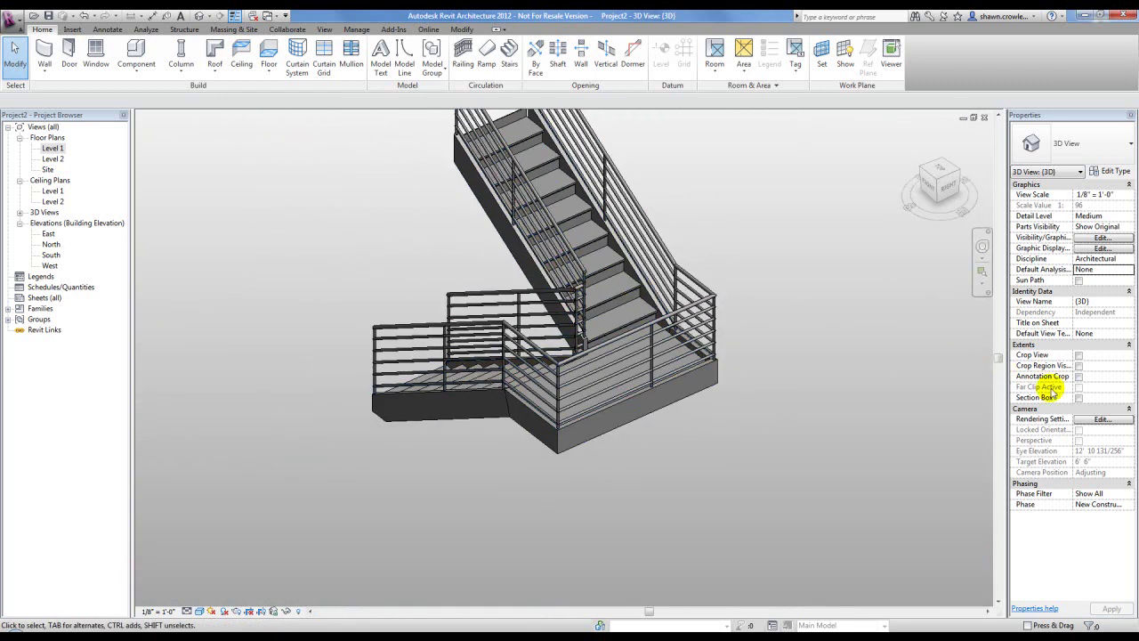
left_click(1078, 397)
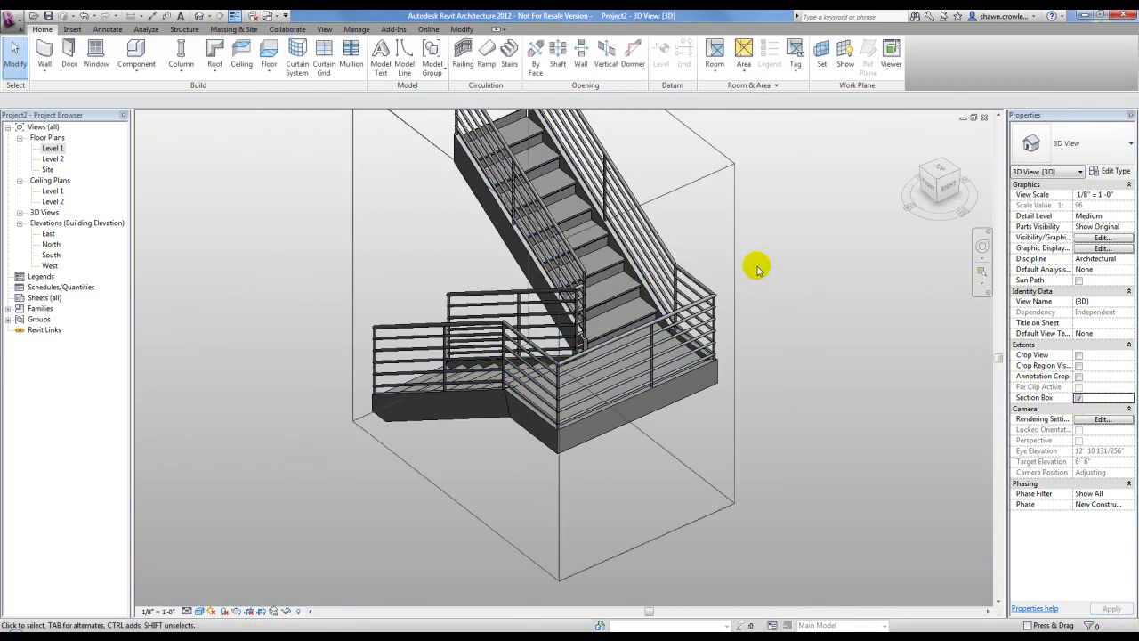
left_click(735, 250)
middle_click_drag(686, 261, 767, 261, "shift")
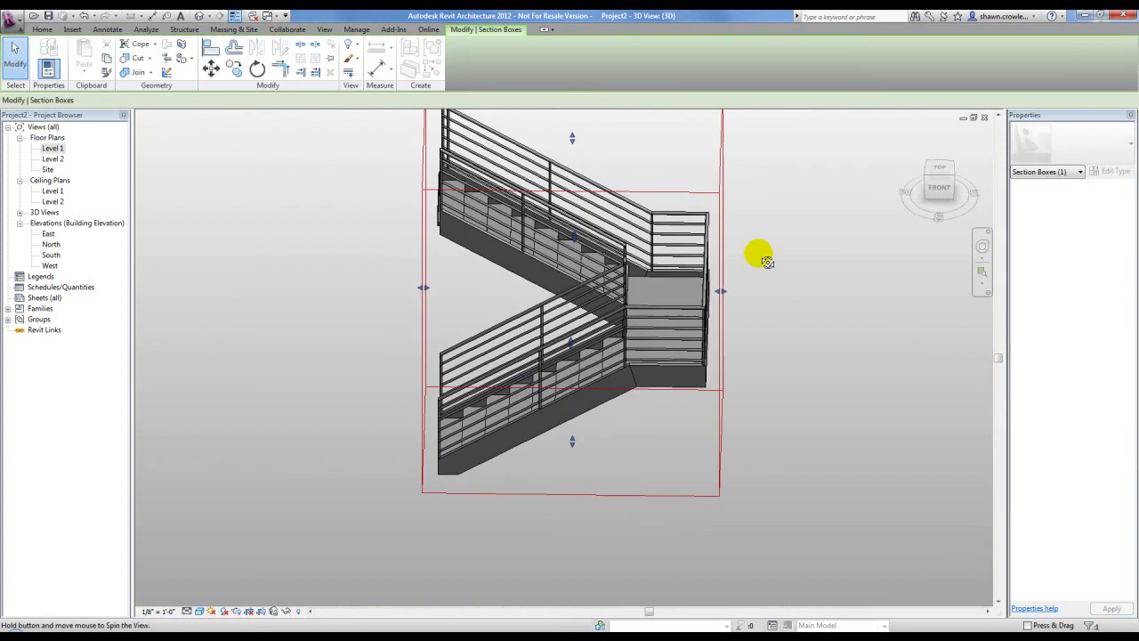
left_click_drag(720, 291, 643, 290)
middle_click_drag(643, 249, 526, 223, "shift")
left_click_drag(575, 267, 623, 267)
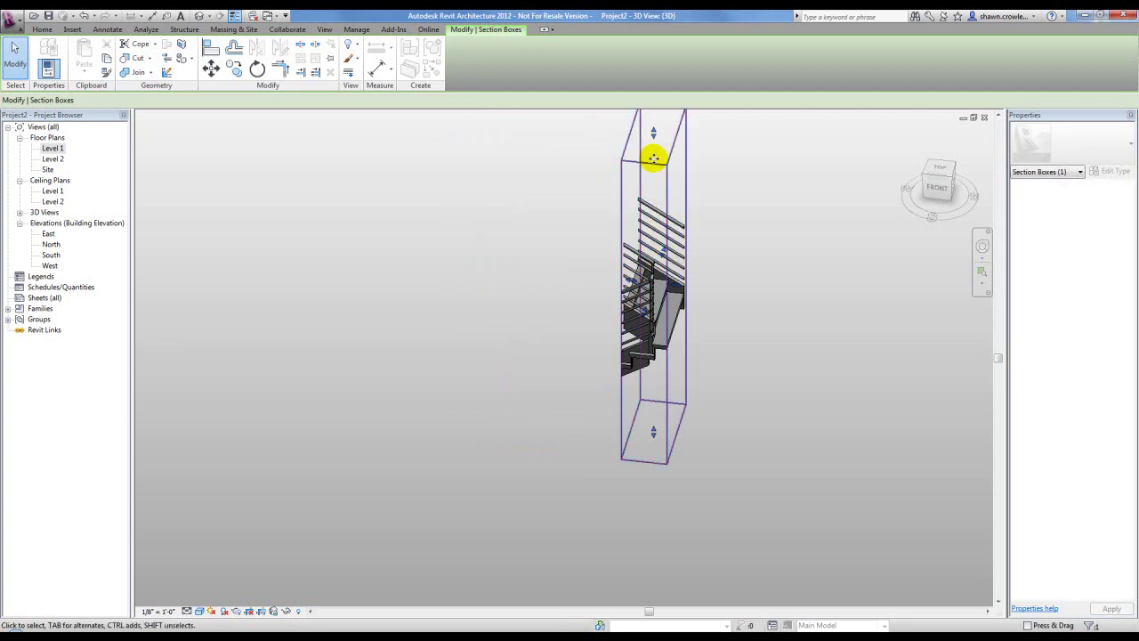
Step: Lower the section box's top and raise its bottom, keeping the upper handrail at the turn inside the box
left_click_drag(655, 132, 656, 233)
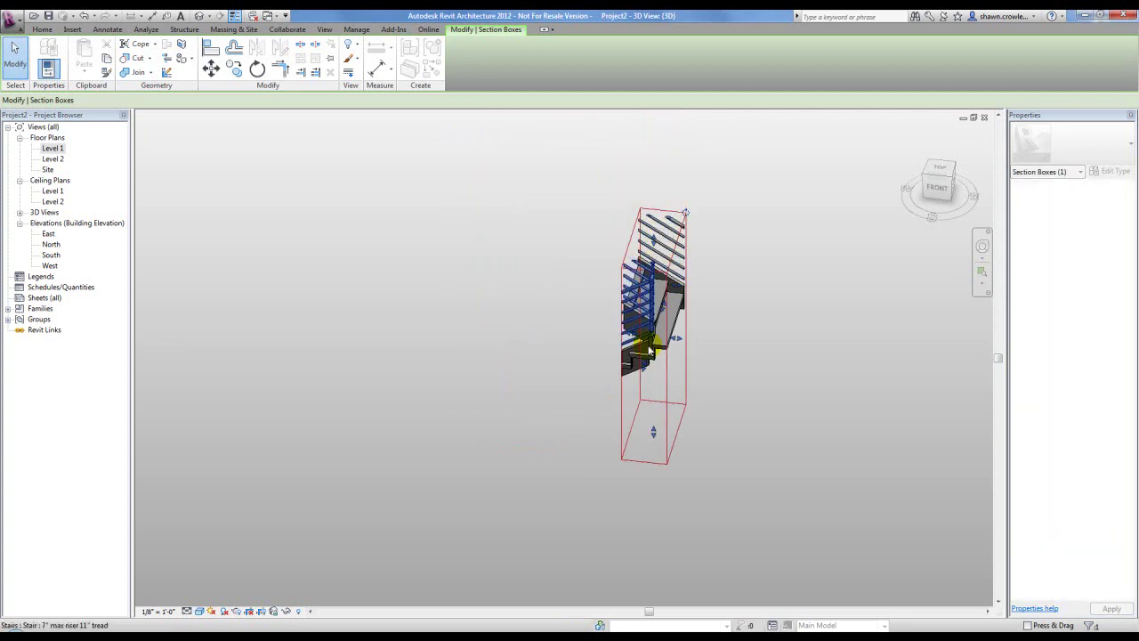
left_click_drag(654, 431, 657, 349)
middle_click_drag(657, 347, 673, 208, "shift")
scroll(655, 236, "up", 5)
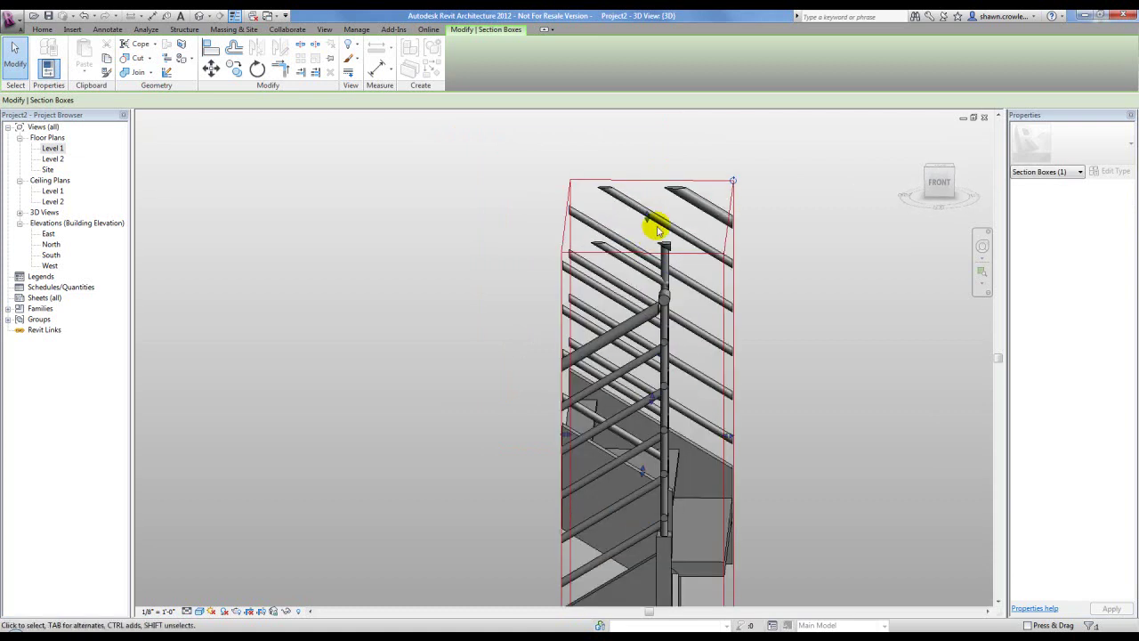
left_click_drag(646, 222, 648, 190)
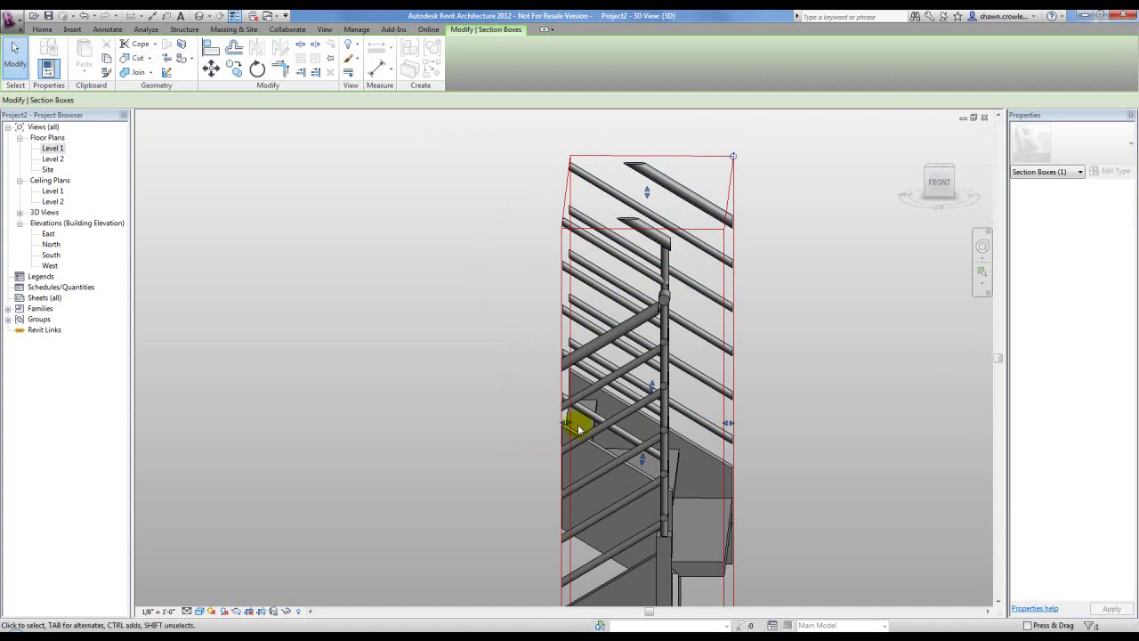
Step: Tighten the section box's remaining sides around the railing posts at the turn and deselect it
left_click_drag(559, 422, 613, 419)
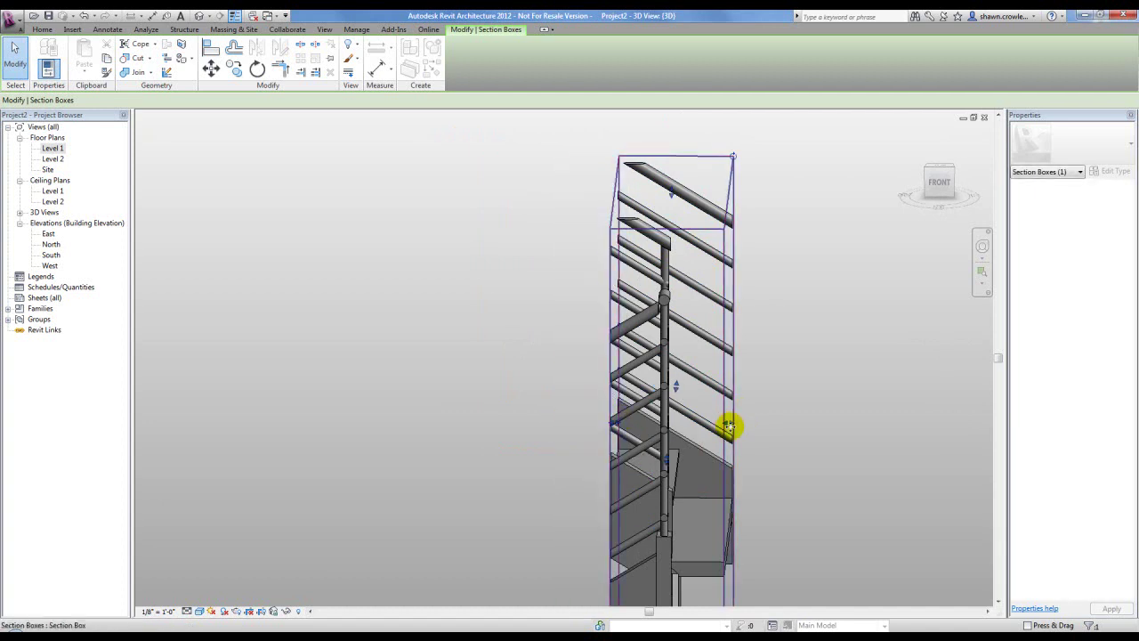
middle_click_drag(720, 419, 783, 400, "shift")
left_click_drag(847, 418, 560, 427)
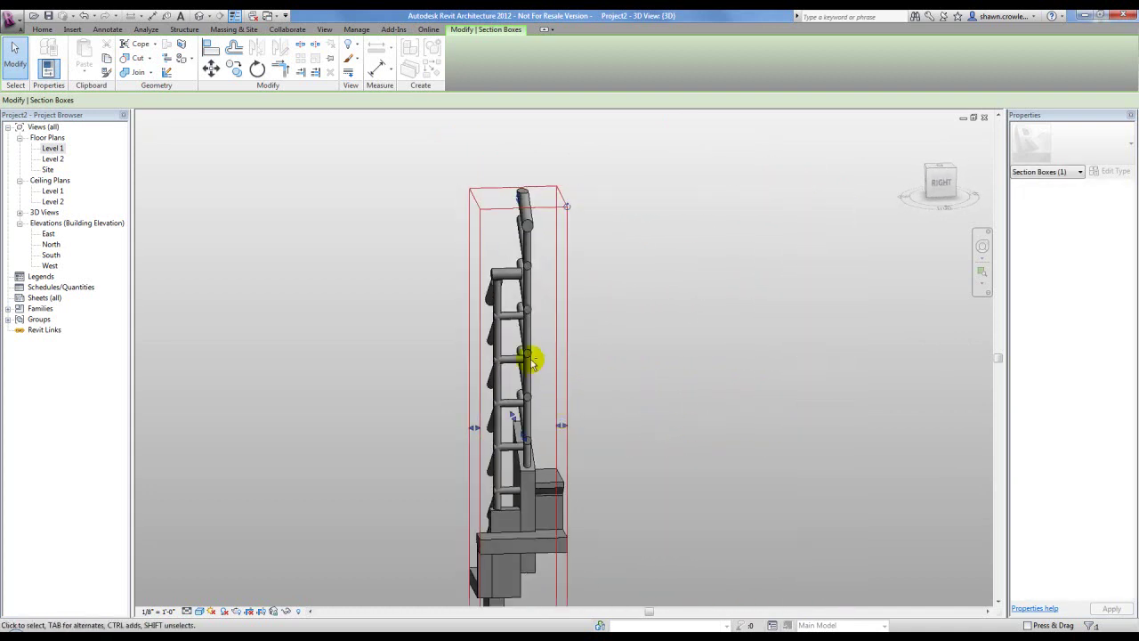
middle_click_drag(539, 362, 648, 418, "shift")
left_click(635, 394)
scroll(582, 356, "up", 3)
middle_click_drag(544, 325, 669, 296)
scroll(661, 272, "down", 4)
Step: Export the current 3D view as an AutoCAD 2010 DWG named CAD Stair Turn Export in the 2012_04-02_Fixing Stair Turn folder
left_click(9, 18)
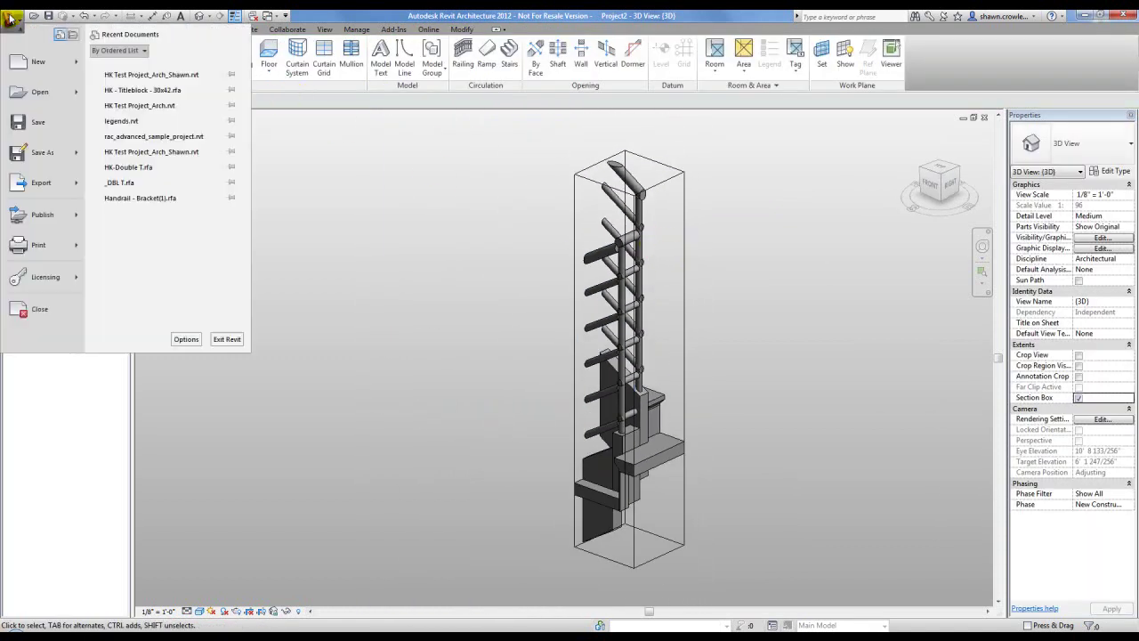
left_click(77, 185)
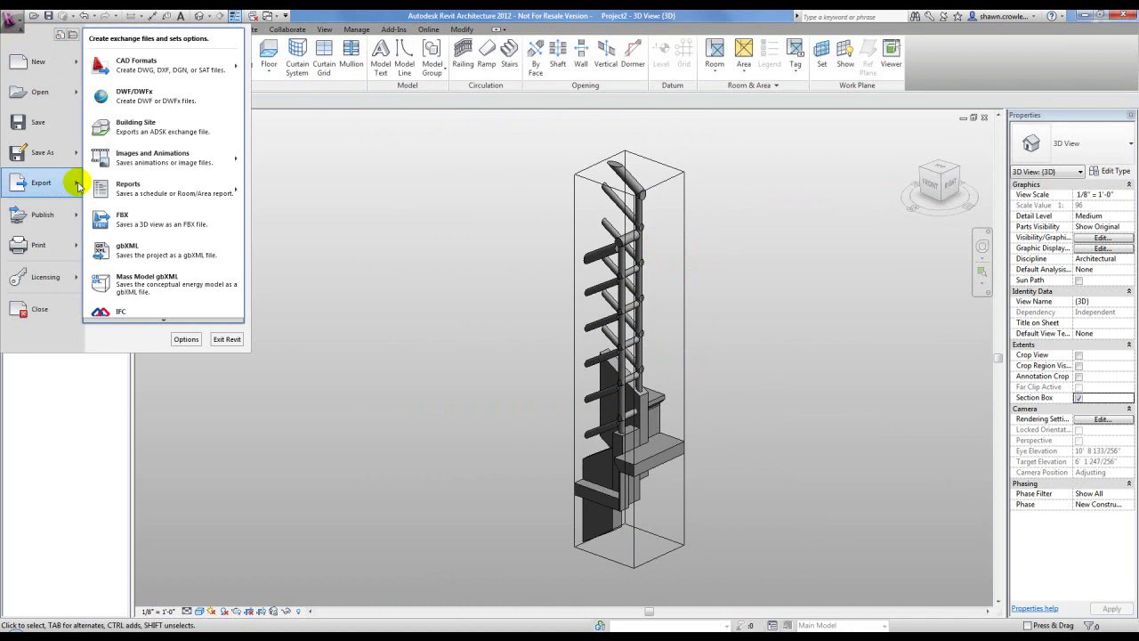
mouse_move(187, 72)
left_click(44, 60)
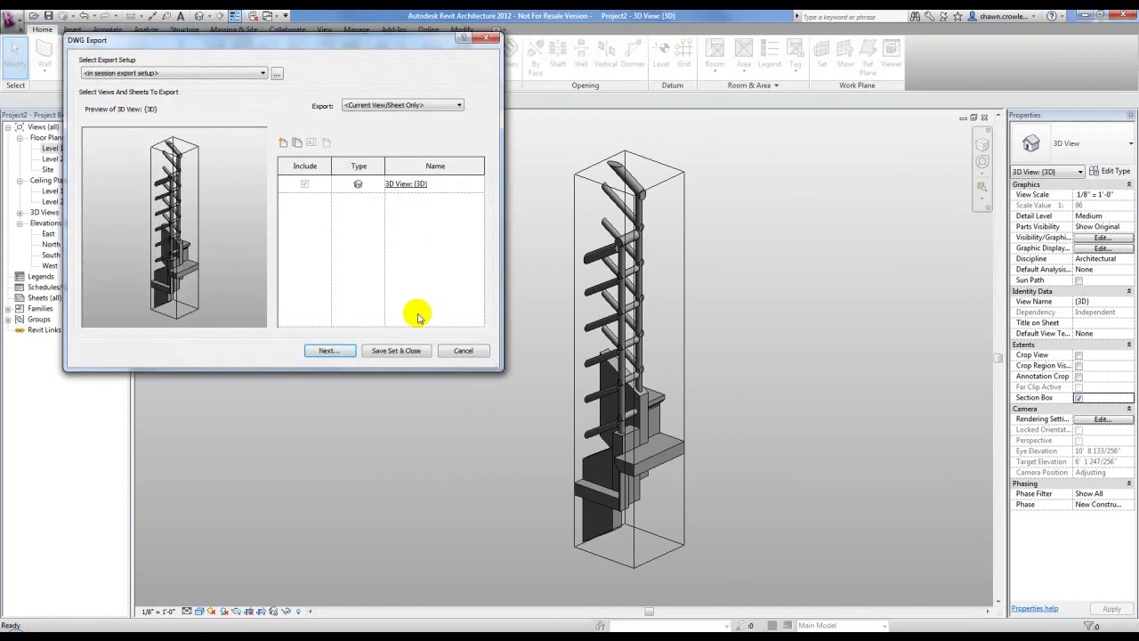
left_click(328, 351)
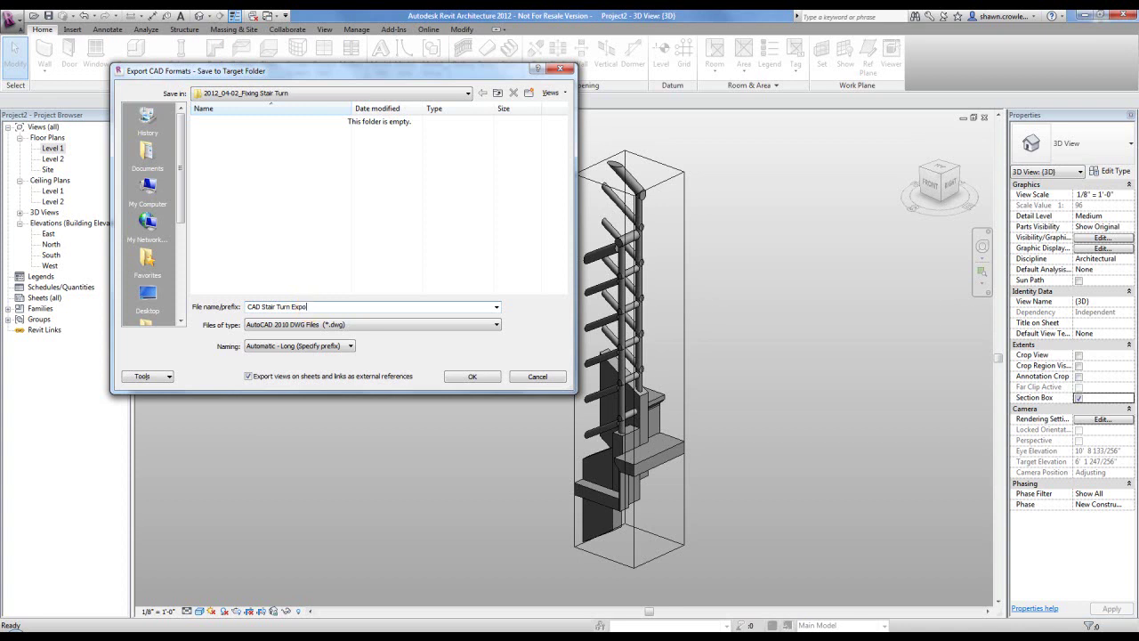
left_click(474, 377)
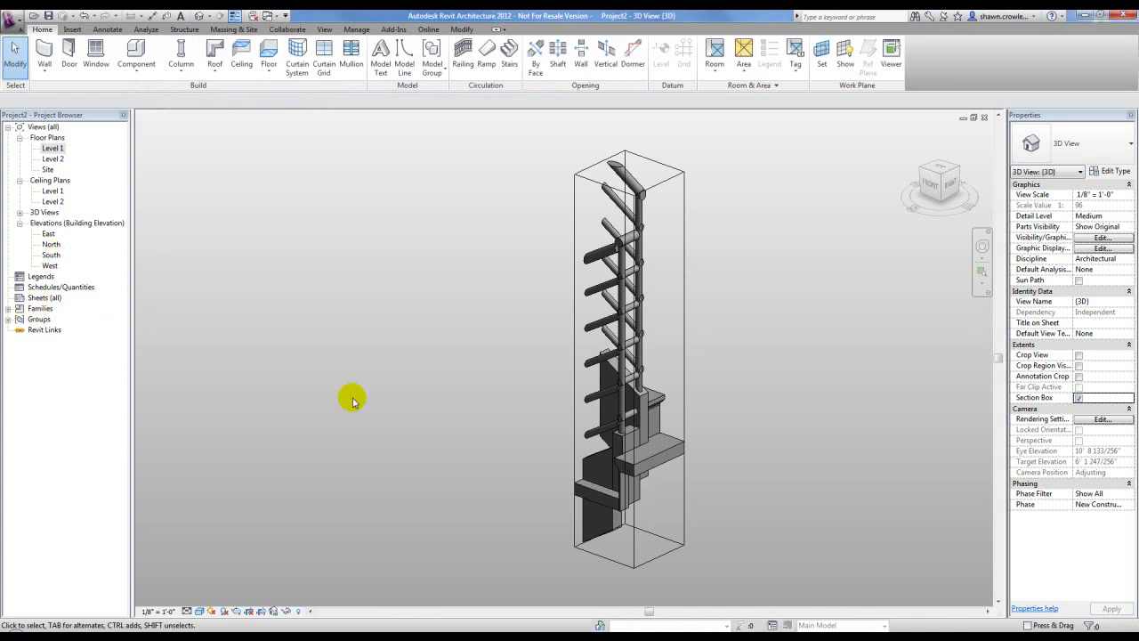
Step: Open the Baluster - Round railing family for editing
left_click(9, 309)
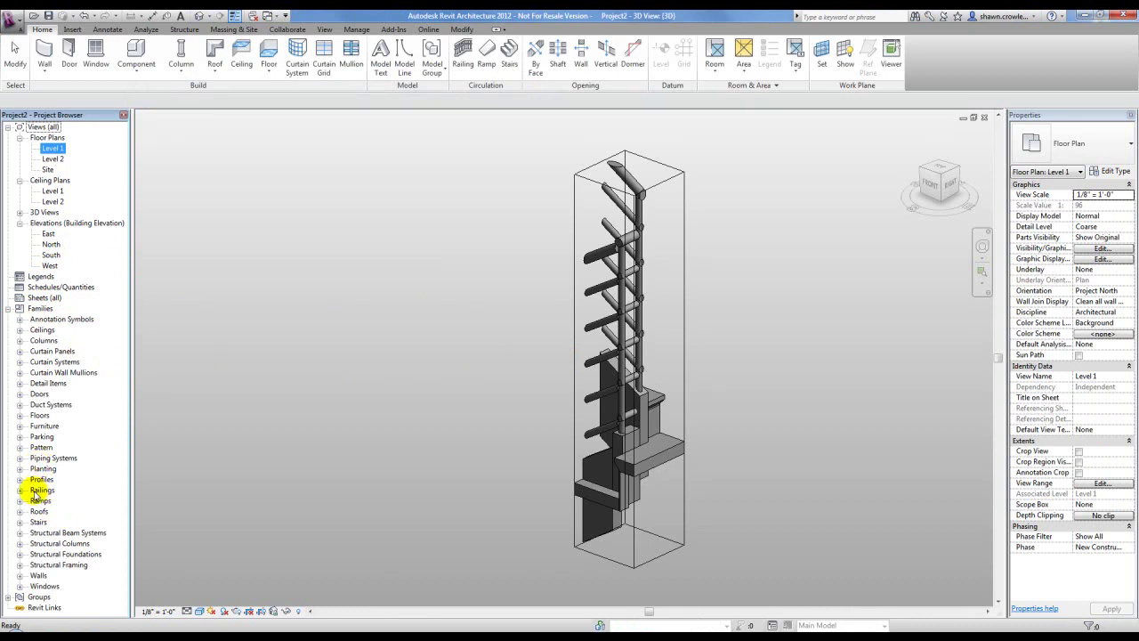
left_click(19, 490)
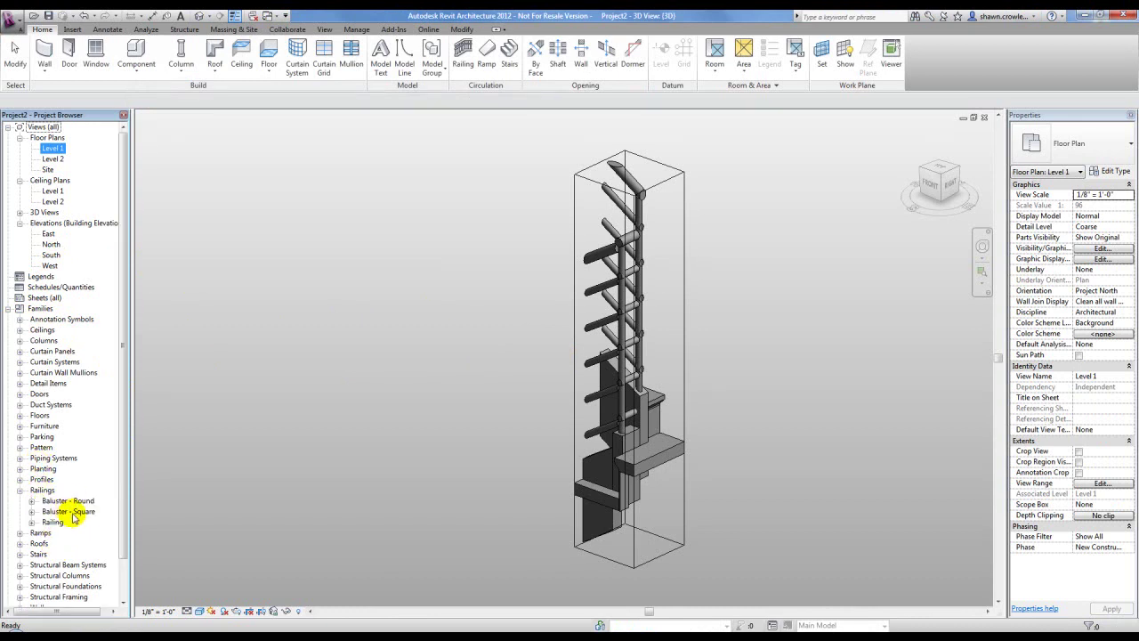
left_click(67, 501)
right_click(61, 505)
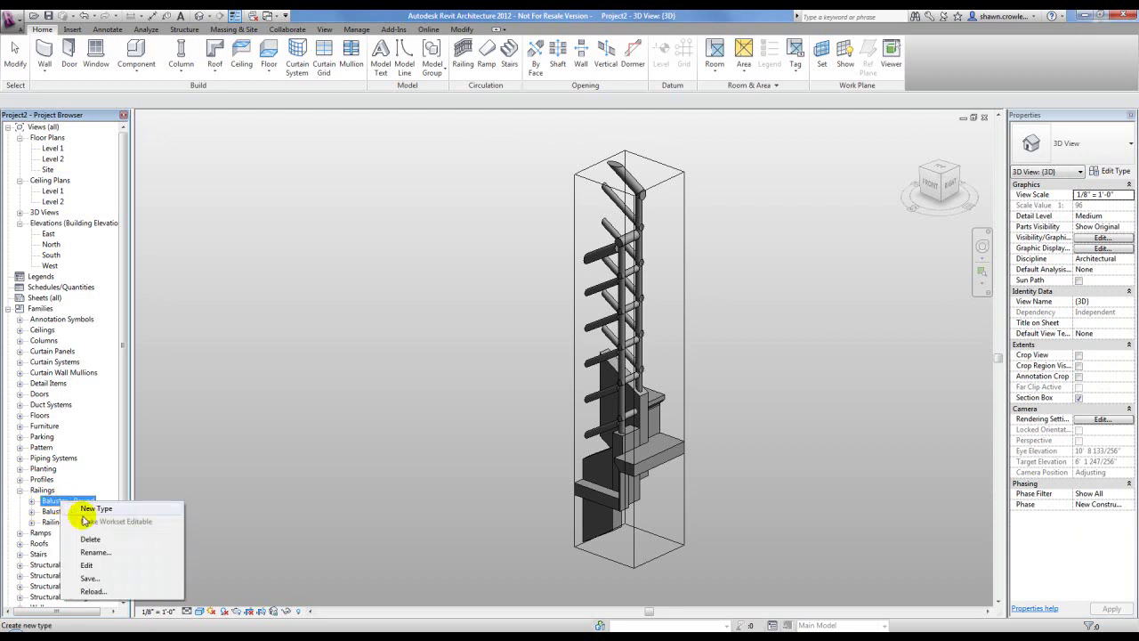
left_click(98, 570)
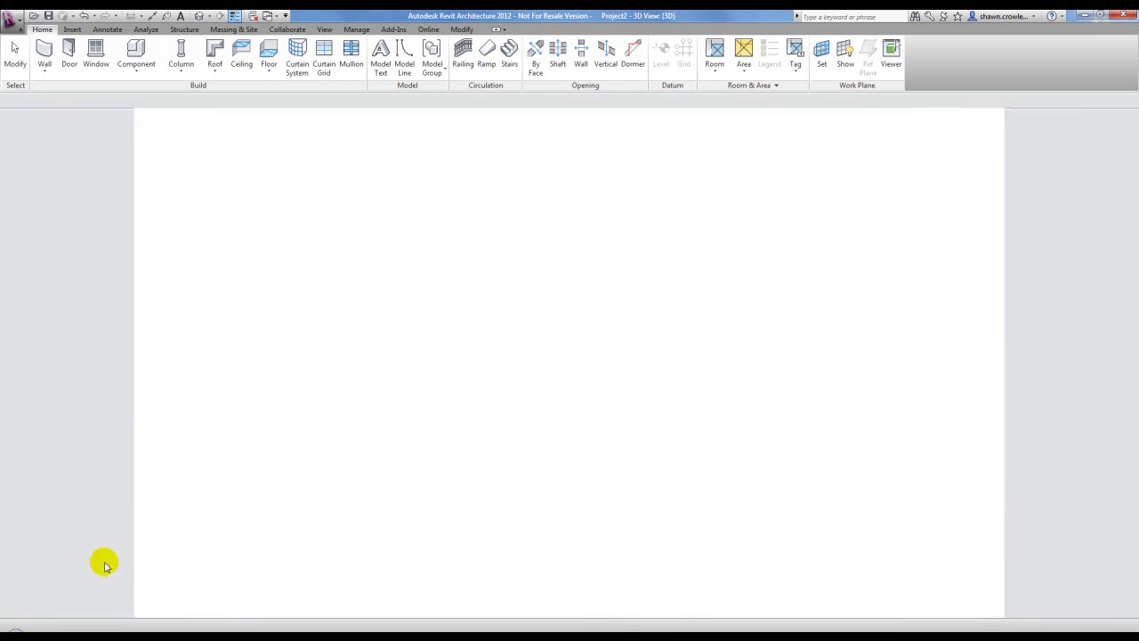
Step: Delete all the existing baluster geometry in the family's 3D view
scroll(516, 231, "down", 5)
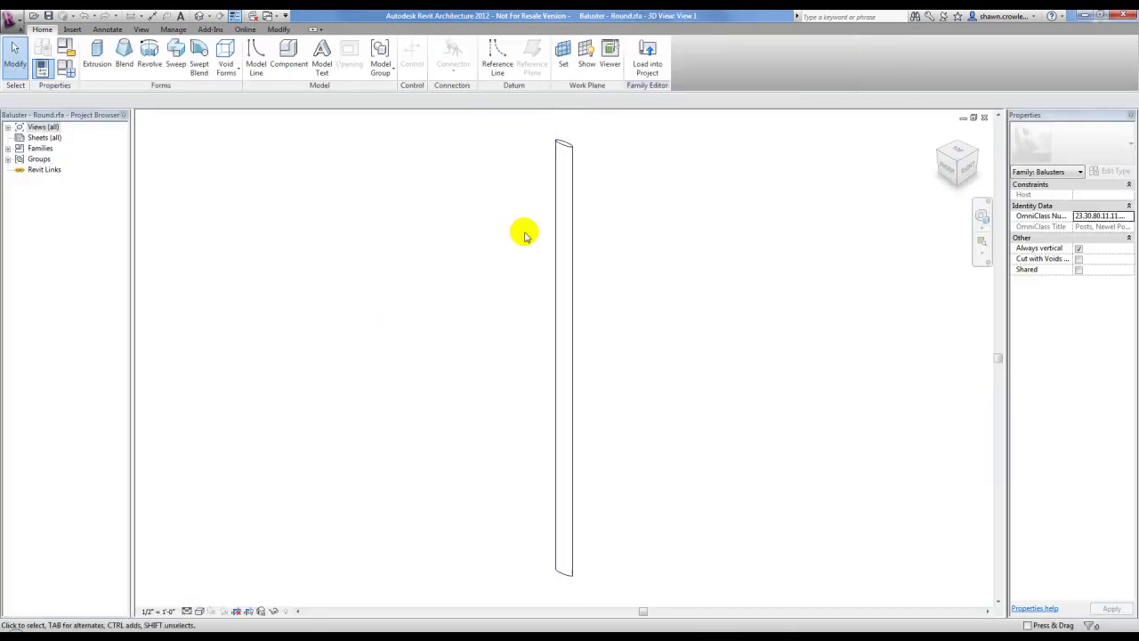
left_click_drag(504, 168, 595, 352)
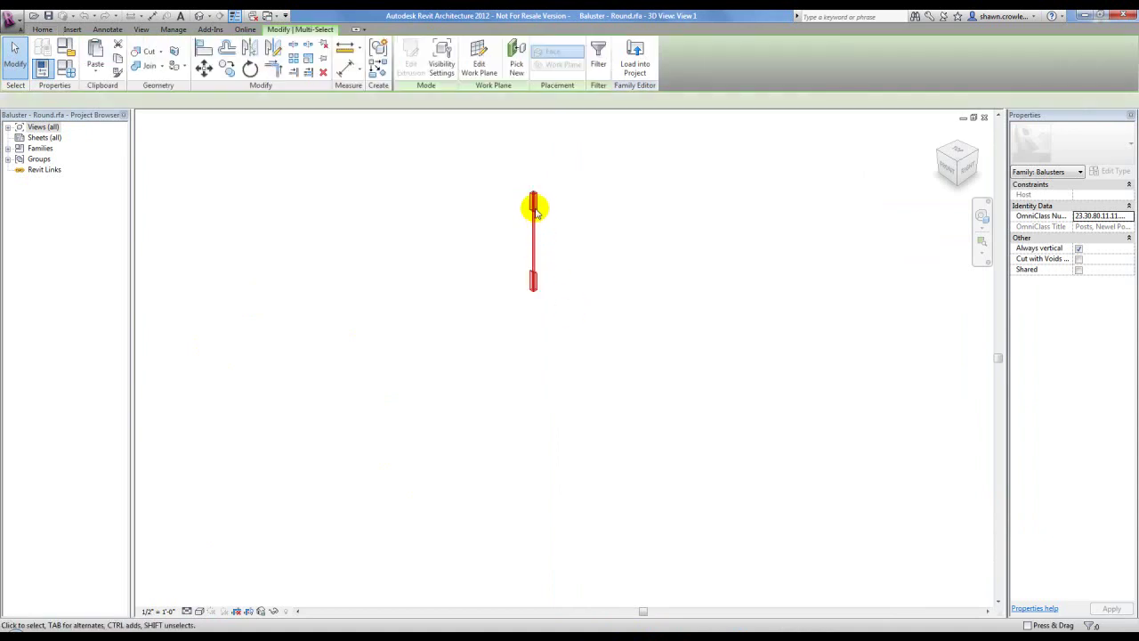
scroll(534, 224, "up", 4)
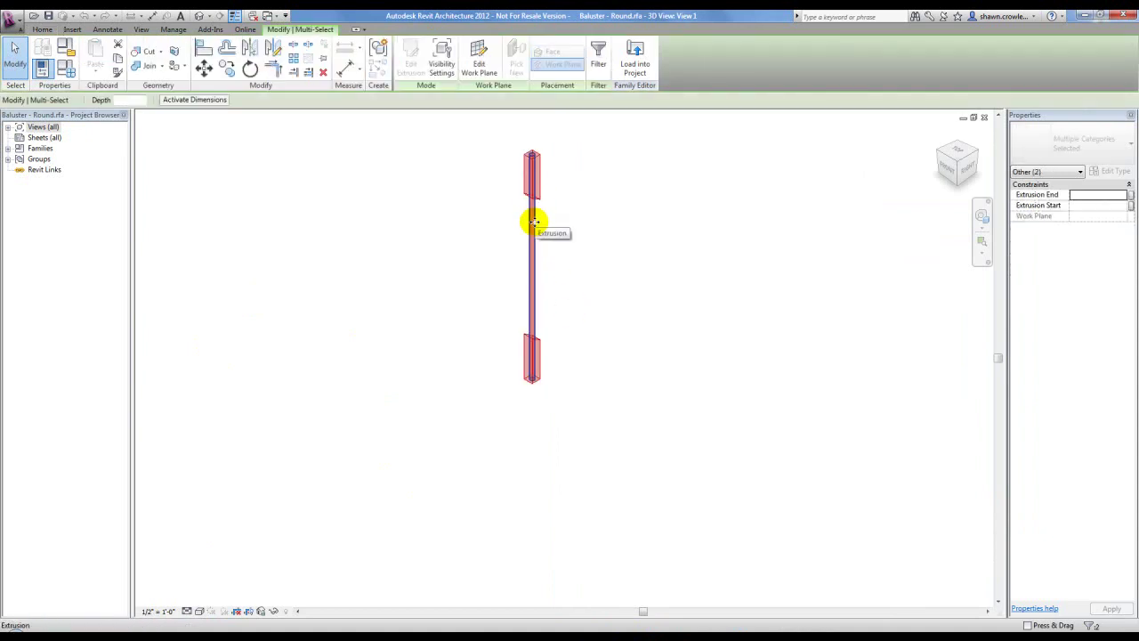
key("Delete")
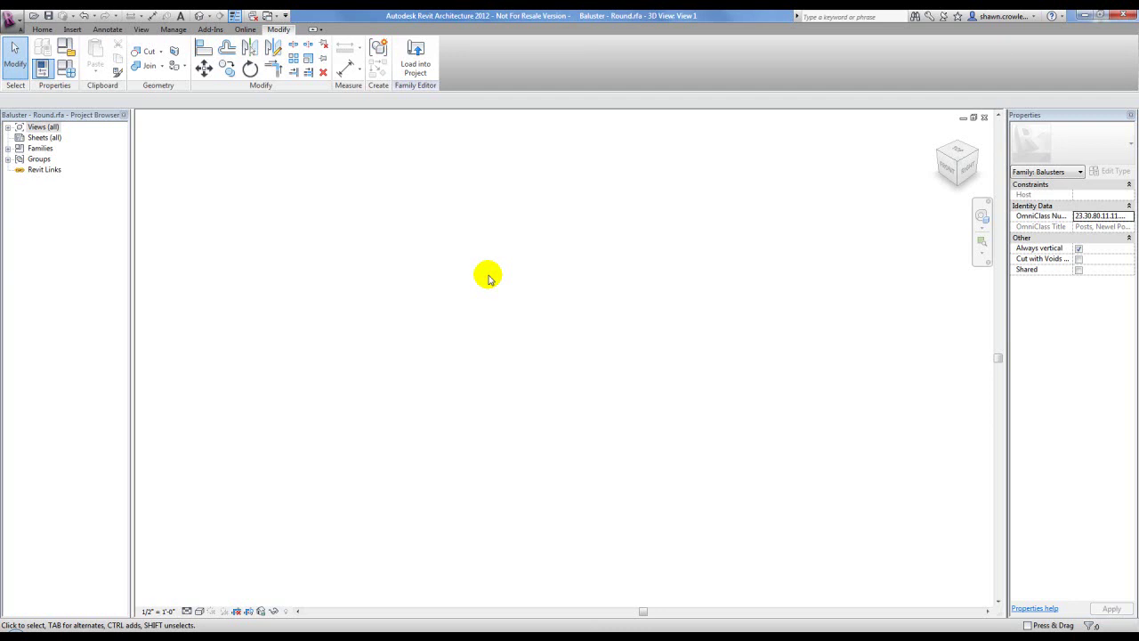
Step: Import CAD Stair Turn Export.dwg into the baluster family at Ref. Level, positioned center to center
left_click(73, 29)
left_click(173, 64)
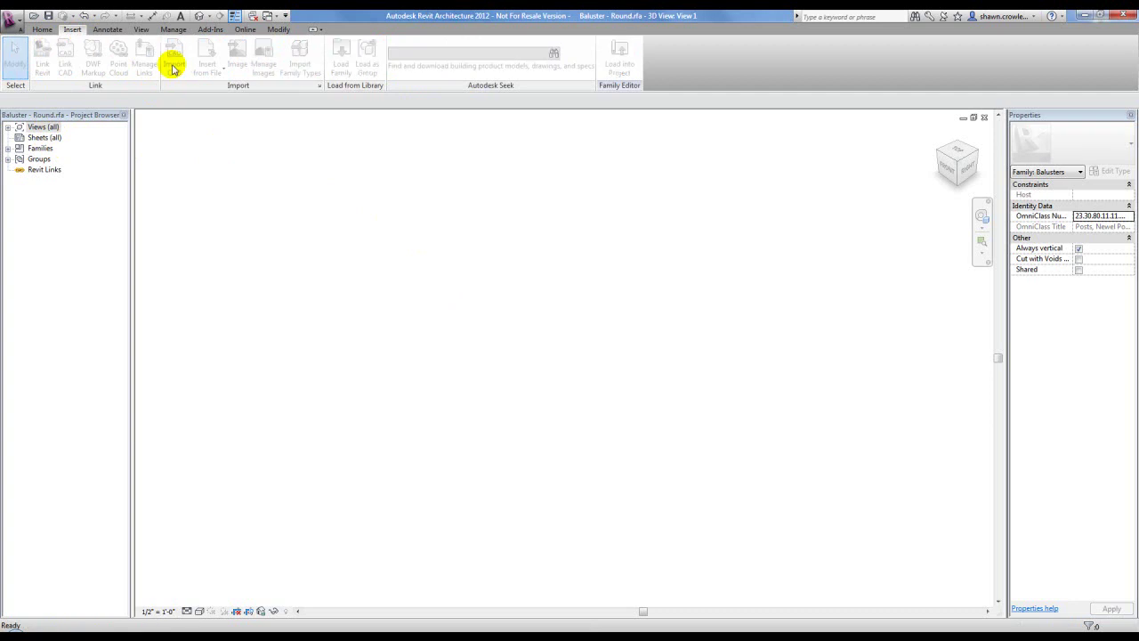
left_click(200, 142)
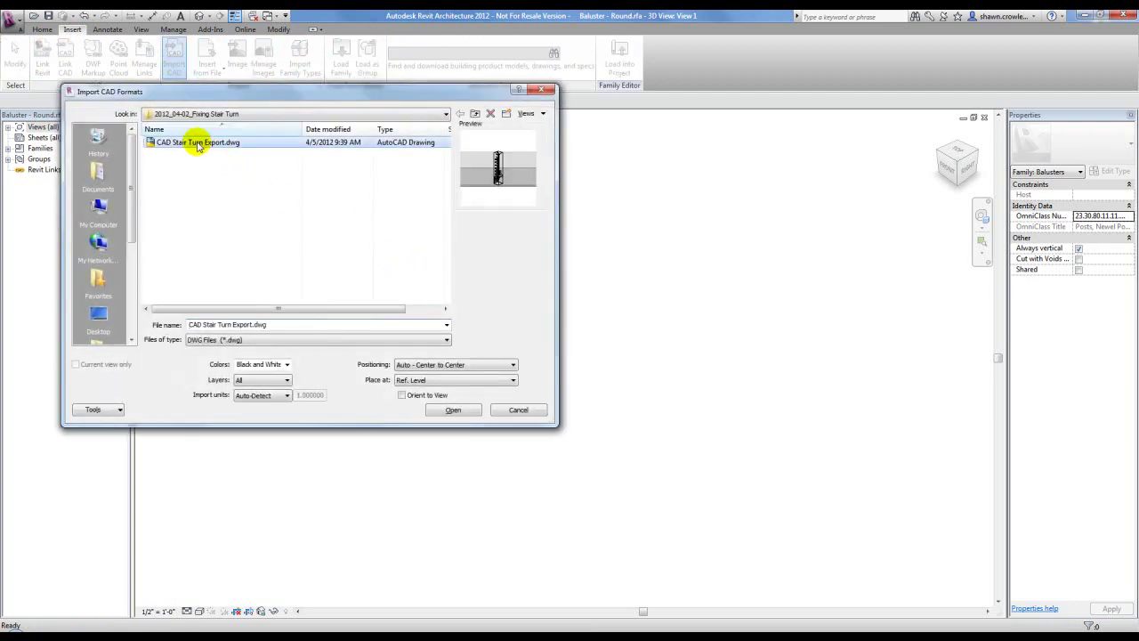
left_click(451, 411)
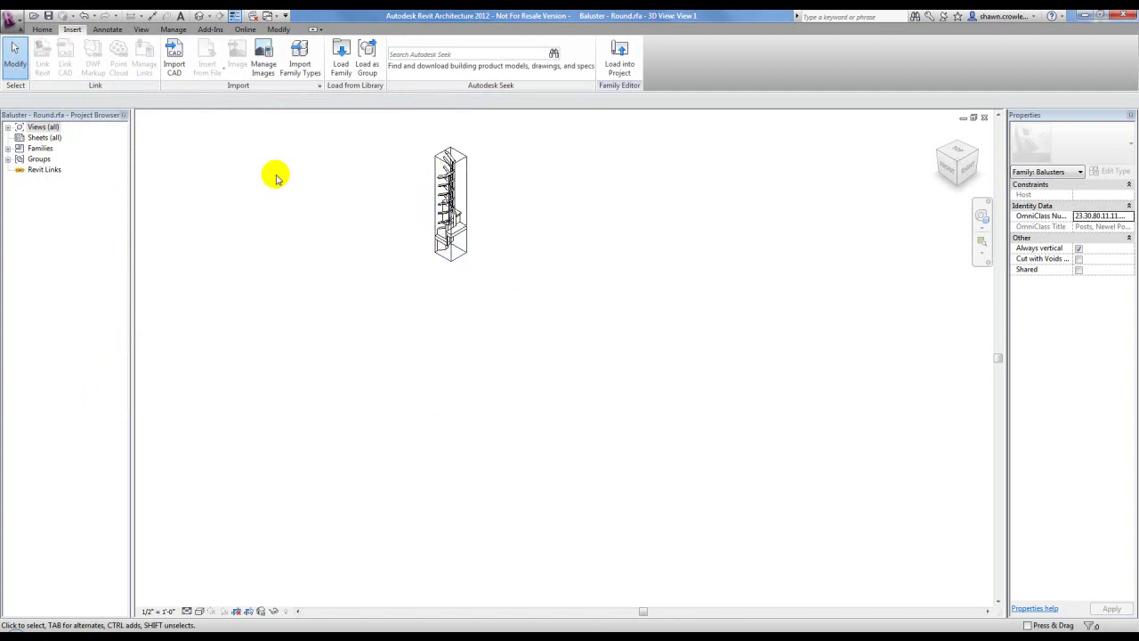
Step: Open the Ref. Level floor plan and move the imported stair drawing just below the reference plane intersection
double_click(43, 127)
double_click(49, 137)
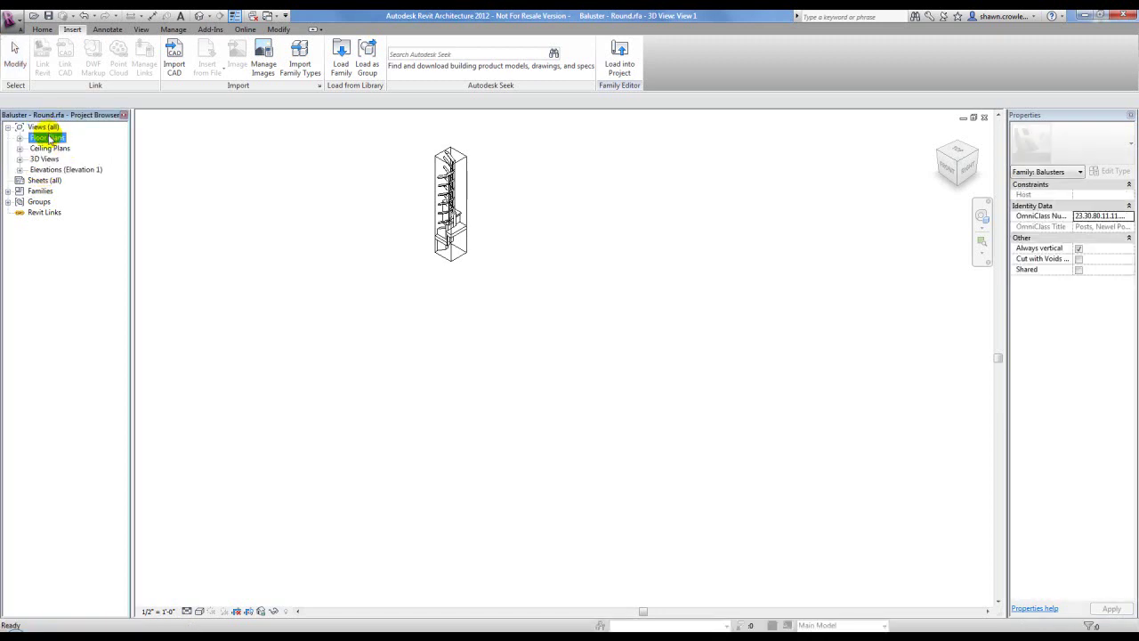
double_click(64, 147)
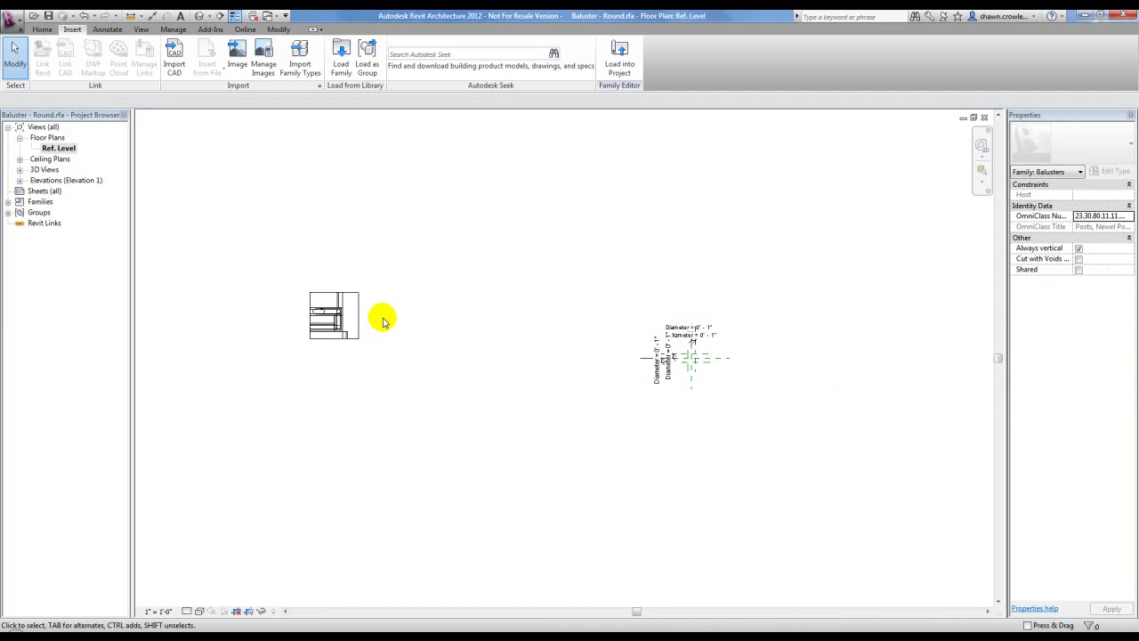
left_click(340, 318)
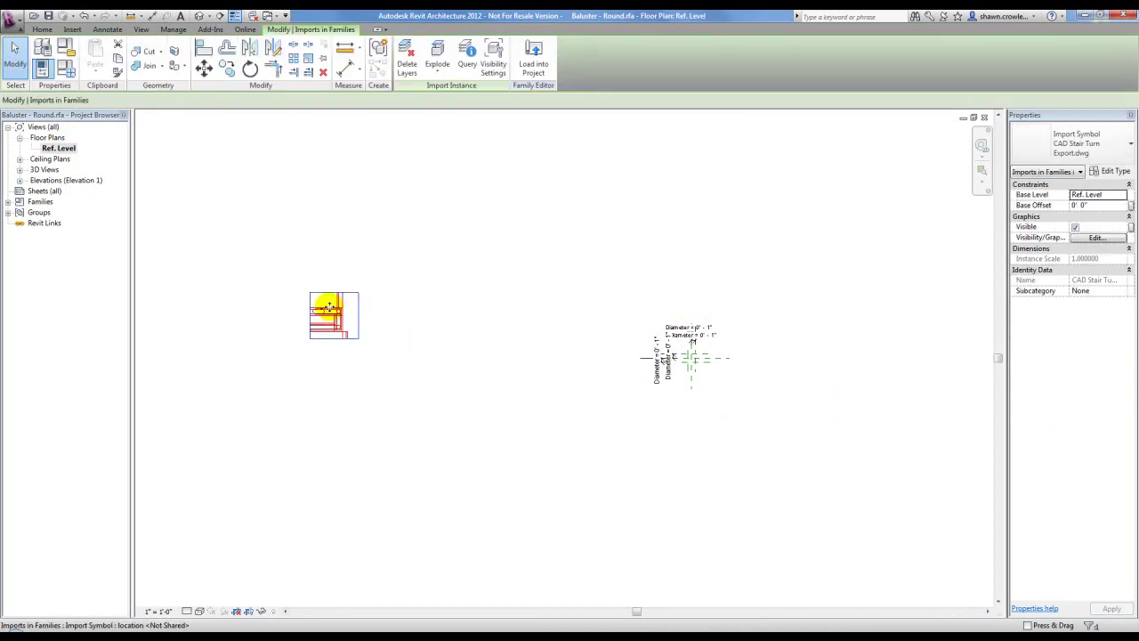
left_click_drag(330, 307, 714, 393)
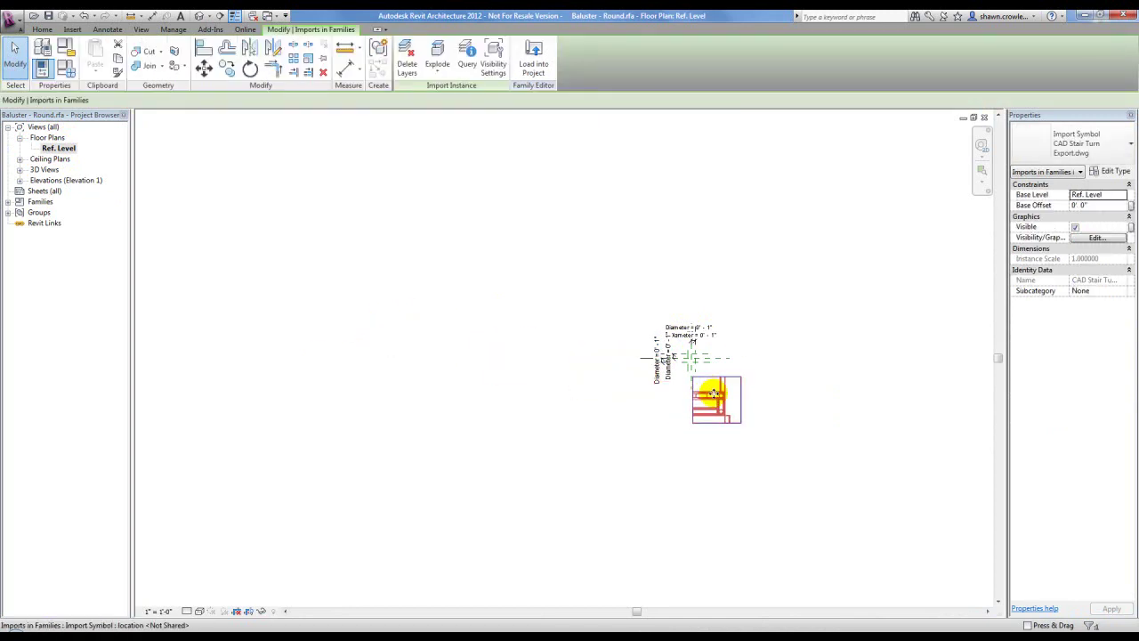
Step: Rotate the imported stair drawing 90 degrees counterclockwise in the Ref. Level plan
scroll(713, 392, "up", 5)
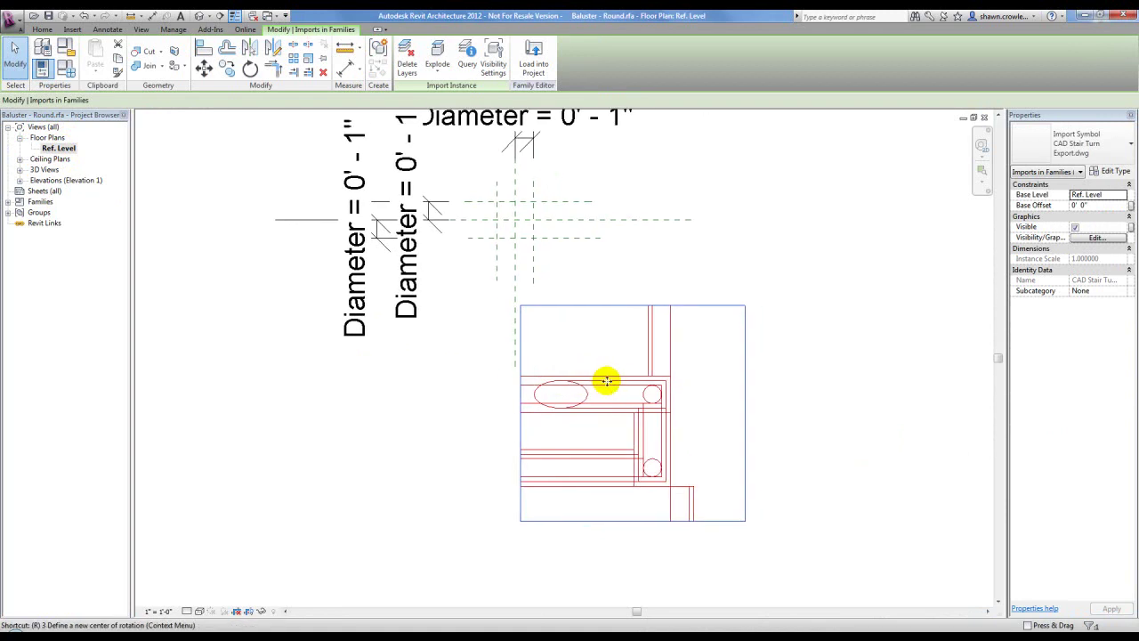
key("r")
key("o")
left_click(795, 412)
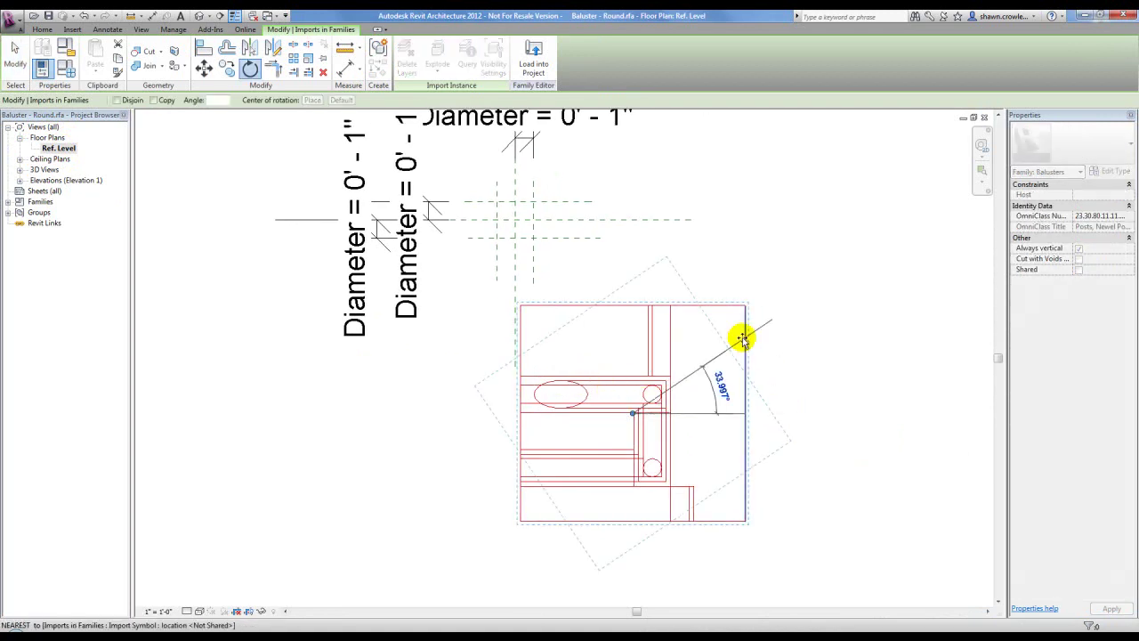
left_click(742, 334)
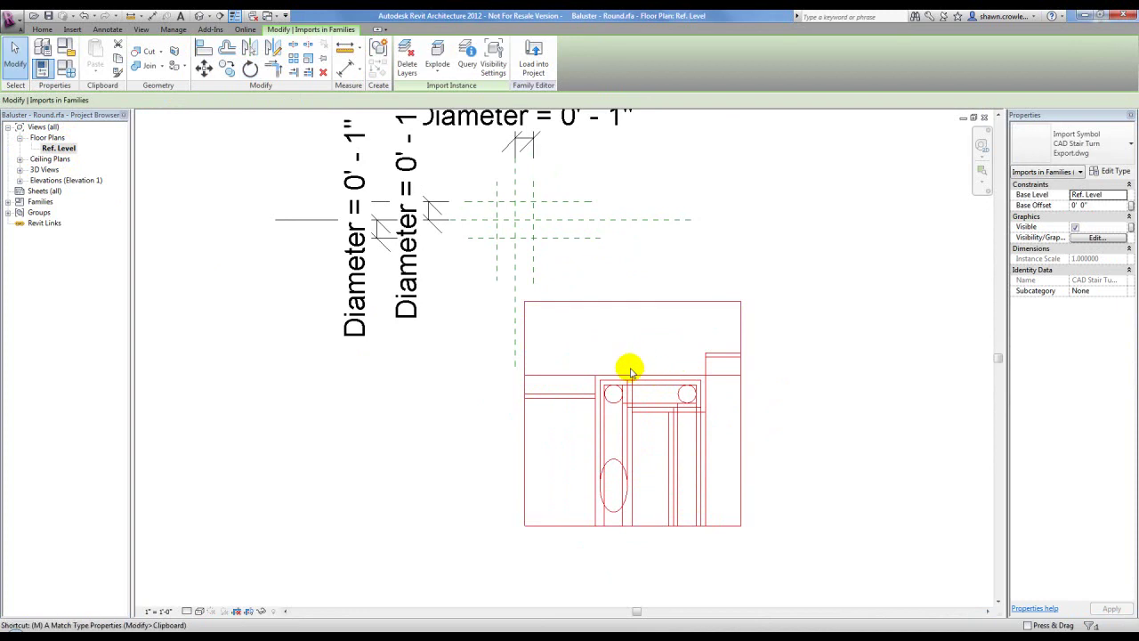
Step: Move the import so the midpoint on the edge of its upper-left baluster circle lands on the center reference plane intersection
key("m")
key("v")
scroll(629, 370, "up", 5)
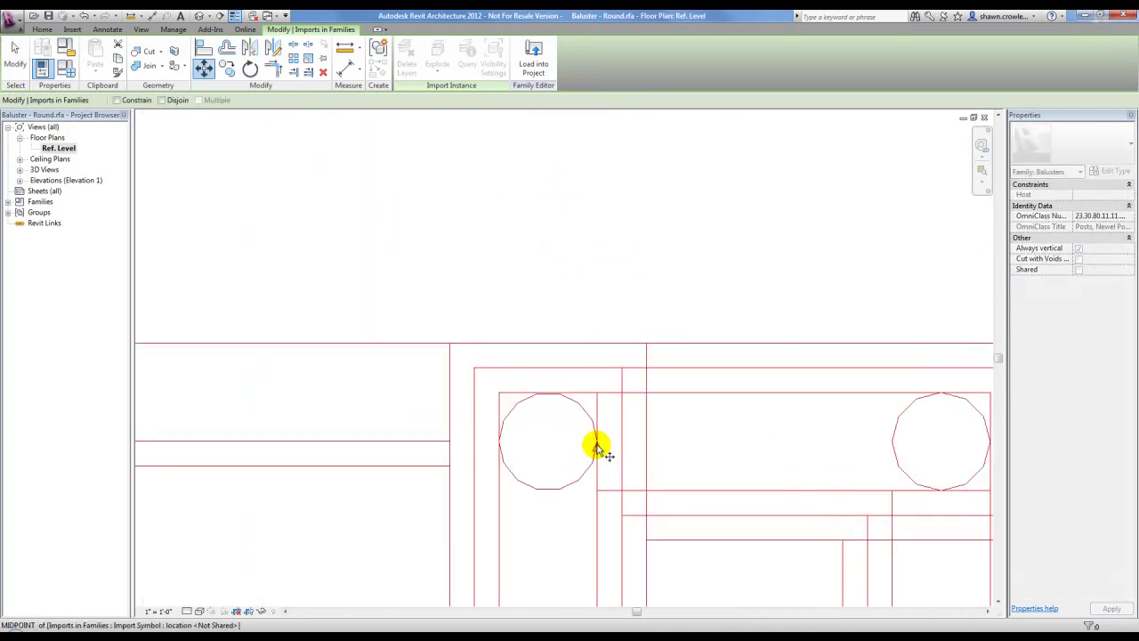
left_click(596, 445)
scroll(477, 287, "down", 5)
scroll(514, 338, "up", 5)
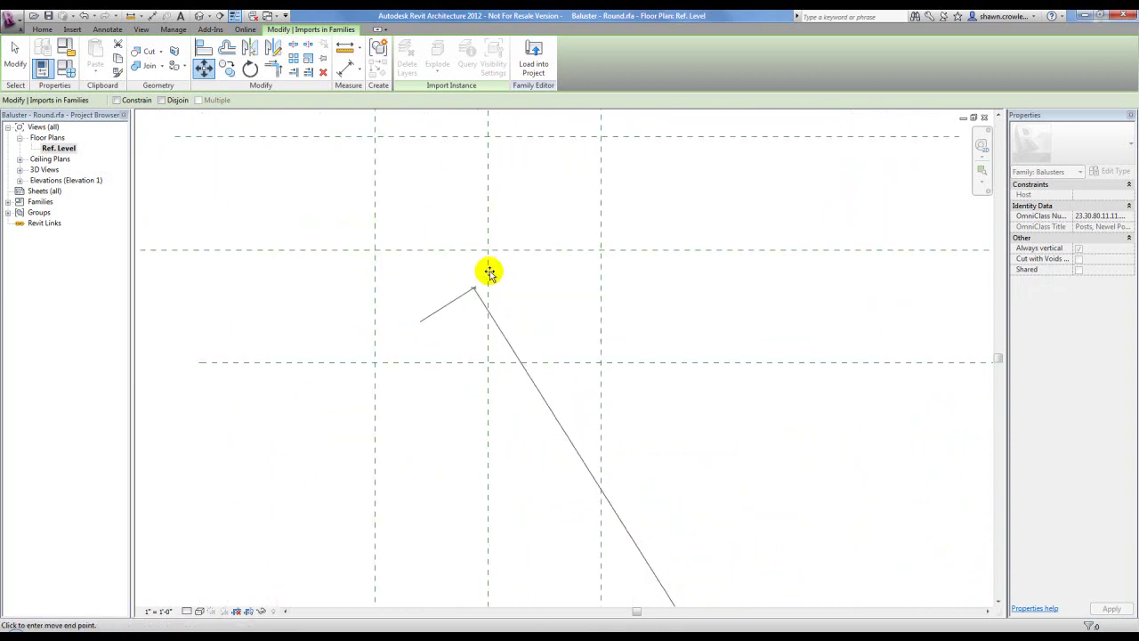
left_click(488, 251)
Step: Shift the import sideways so its upper-left baluster circle is centered on the reference plane intersection
middle_click_drag(485, 248, 500, 366)
scroll(471, 318, "up", 4)
key("m")
key("v")
left_click(461, 303)
left_click(557, 297)
scroll(569, 338, "up", 2)
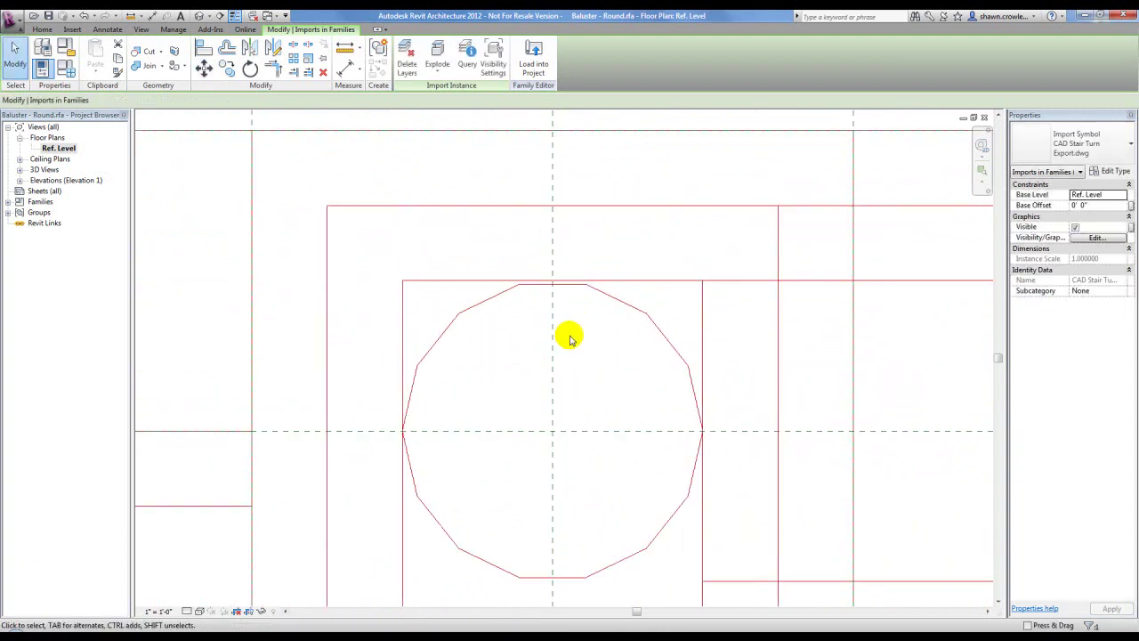
scroll(570, 340, "down", 5)
middle_click_drag(774, 308, 694, 321)
left_click(726, 289)
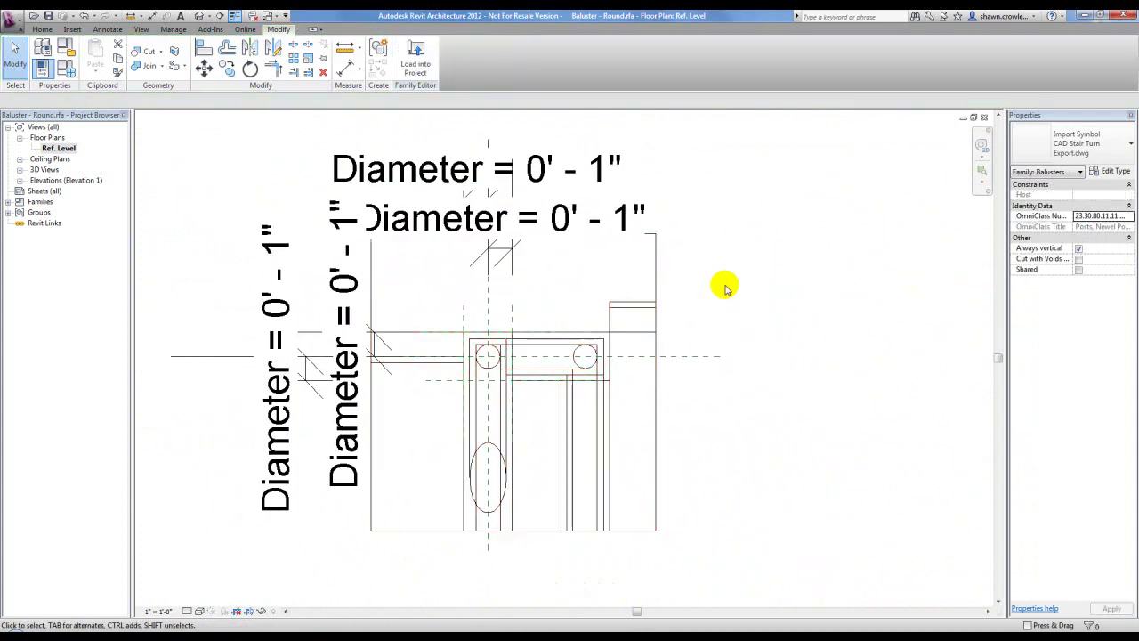
Step: Open the Right elevation and move the imported stair drawing straight down about 4' 8" onto the baluster reference planes
double_click(46, 178)
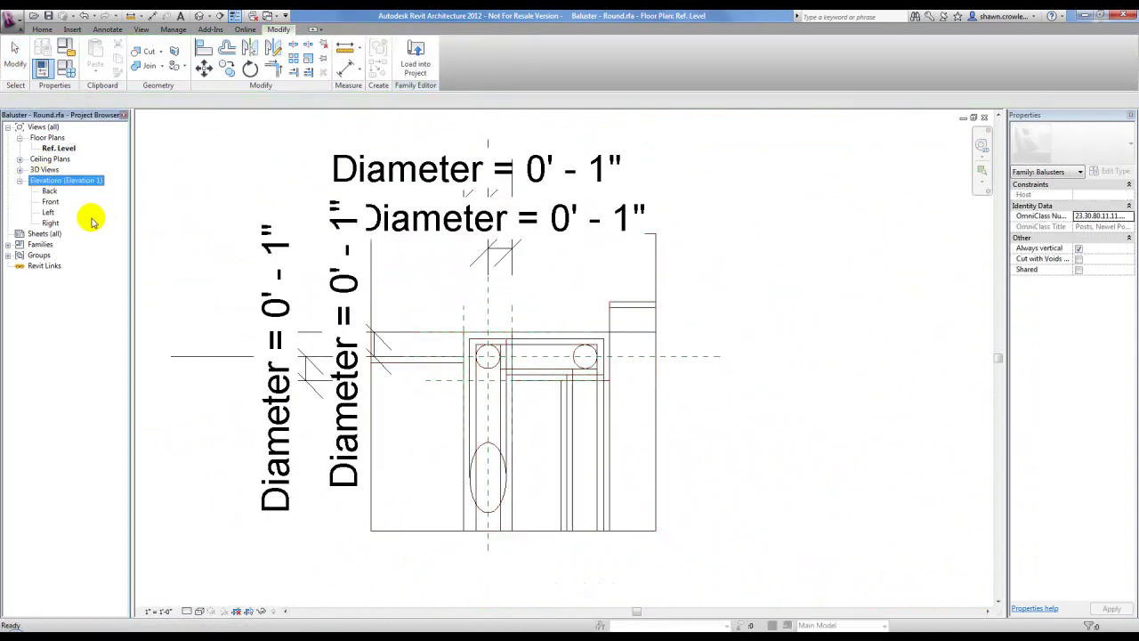
double_click(50, 223)
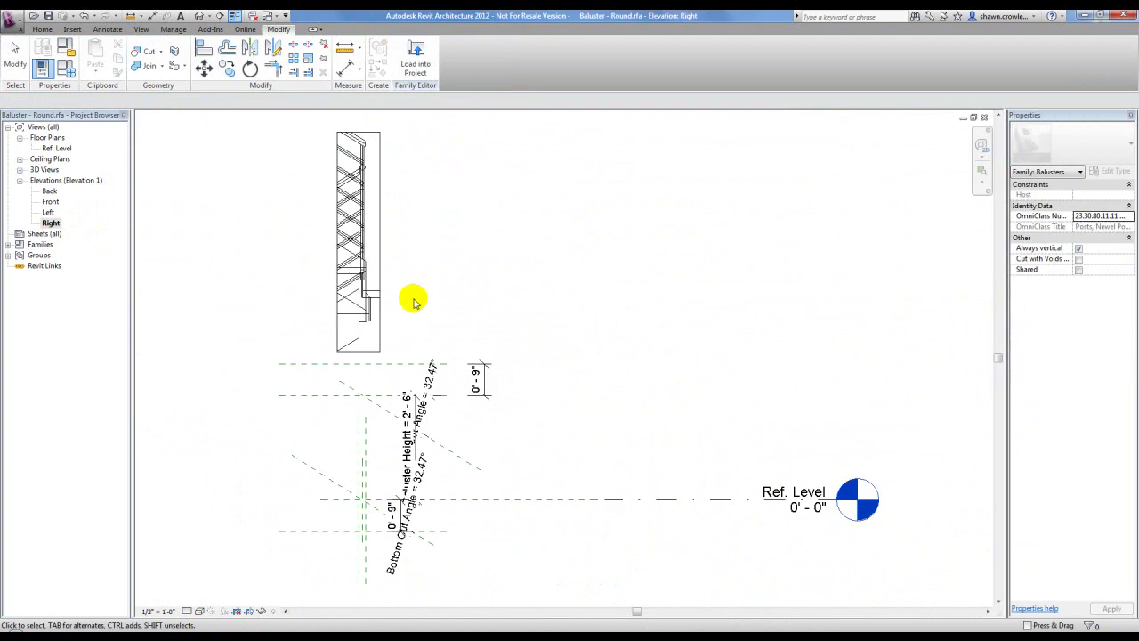
left_click(360, 259)
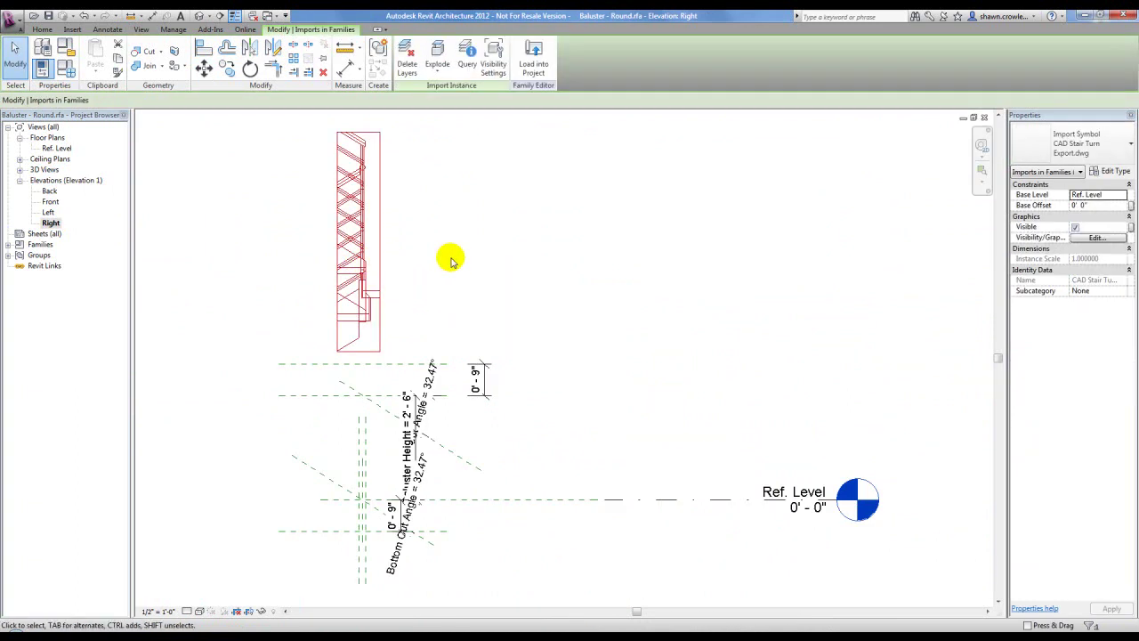
key("v")
left_click(549, 232)
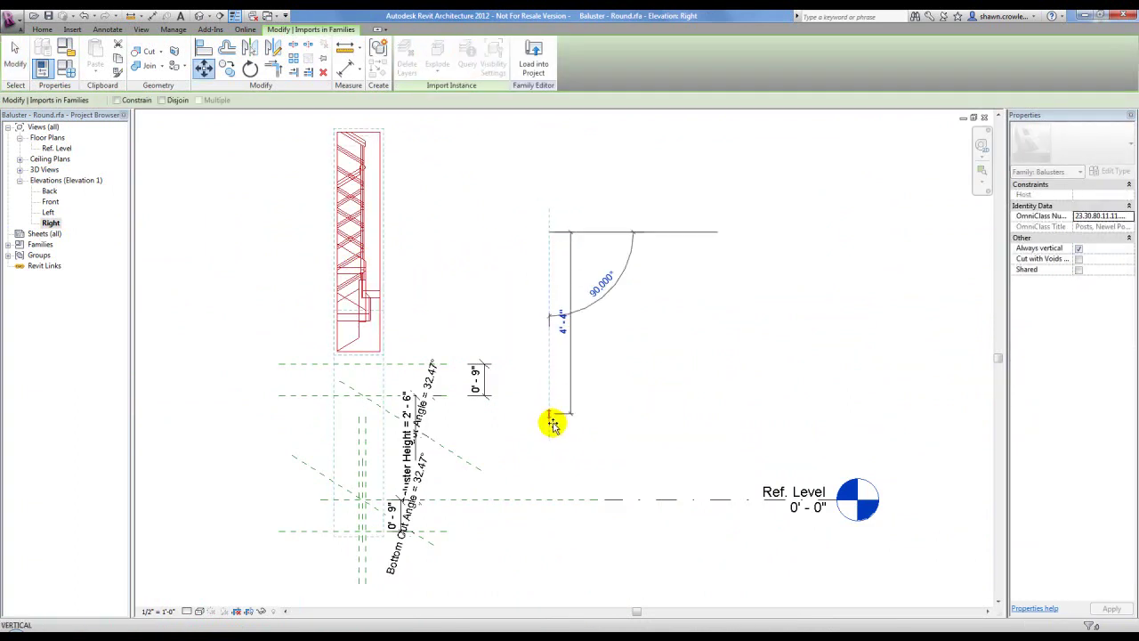
left_click(553, 418)
scroll(356, 341, "up", 4)
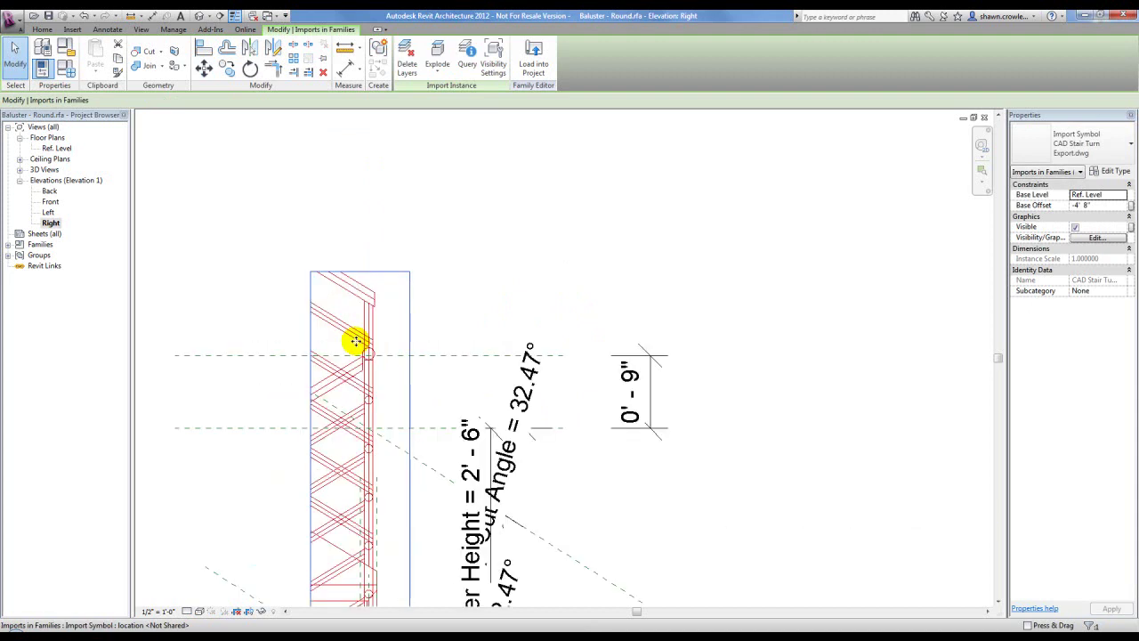
Step: Move the import further down so the upper handrail's top edge lines up with the sloped top cut reference plane
scroll(365, 284, "up", 3)
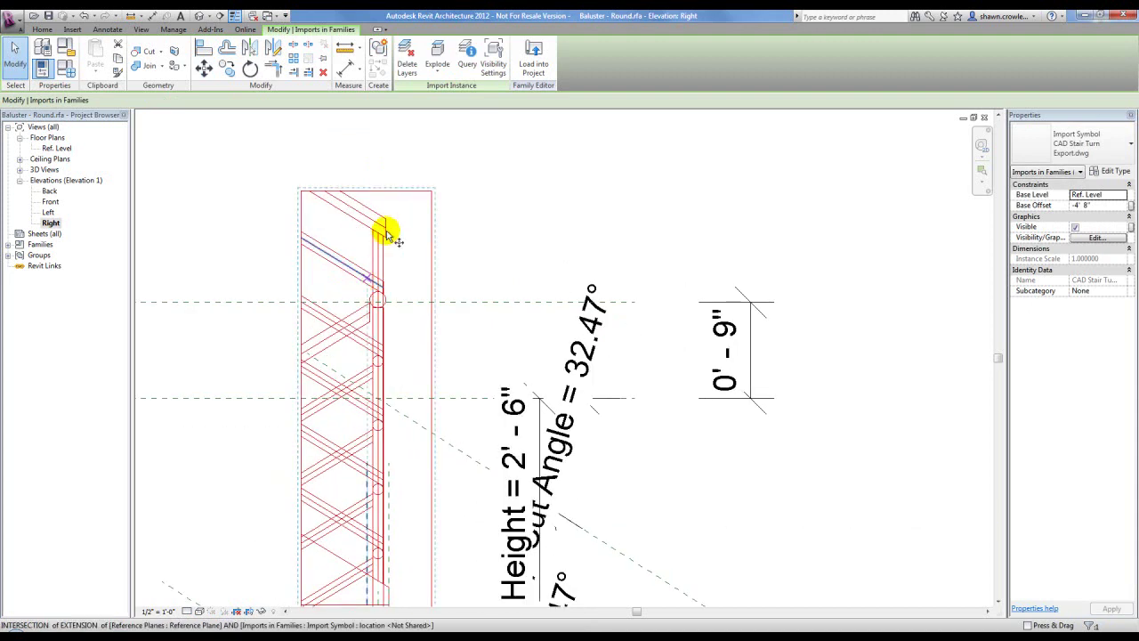
key("m")
key("v")
scroll(388, 241, "up", 2)
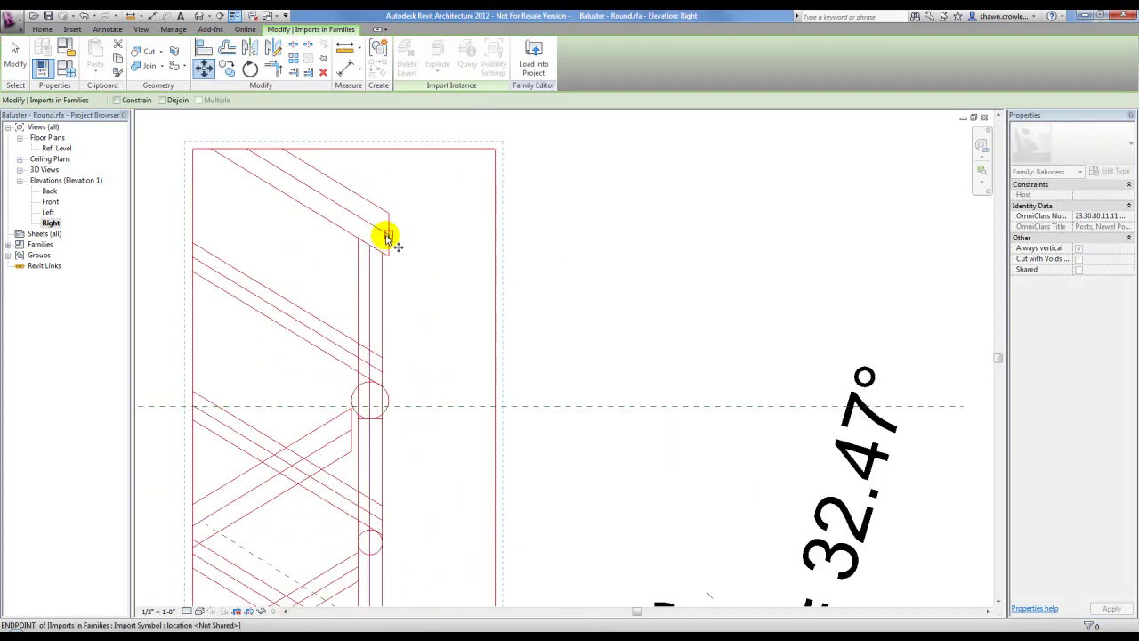
left_click(388, 216)
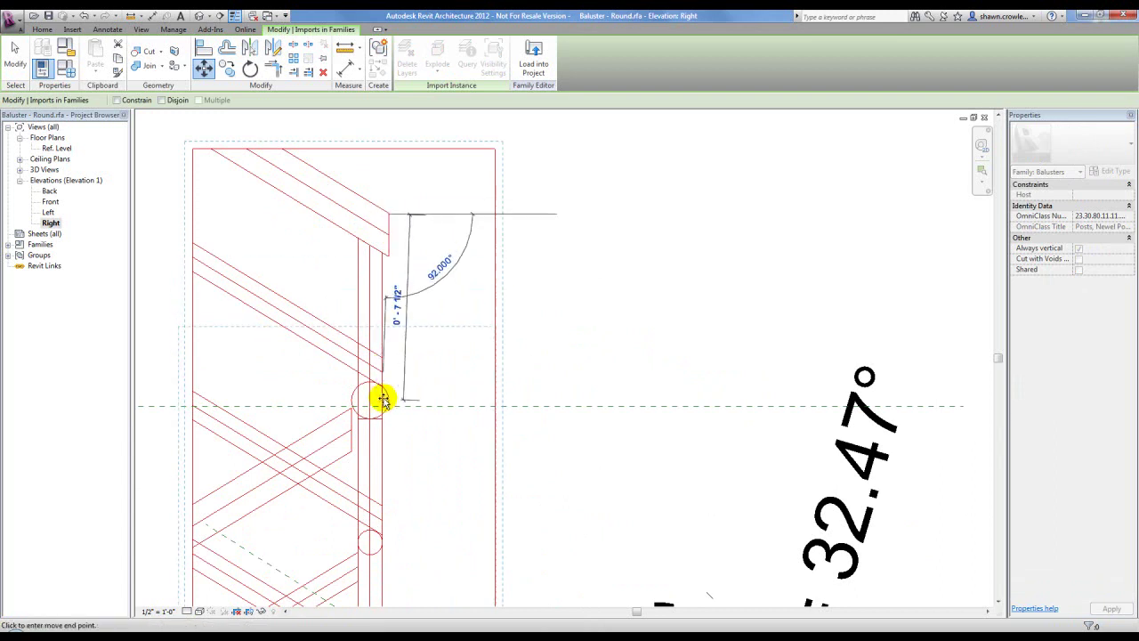
middle_click_drag(394, 370, 375, 326)
scroll(374, 326, "up", 3)
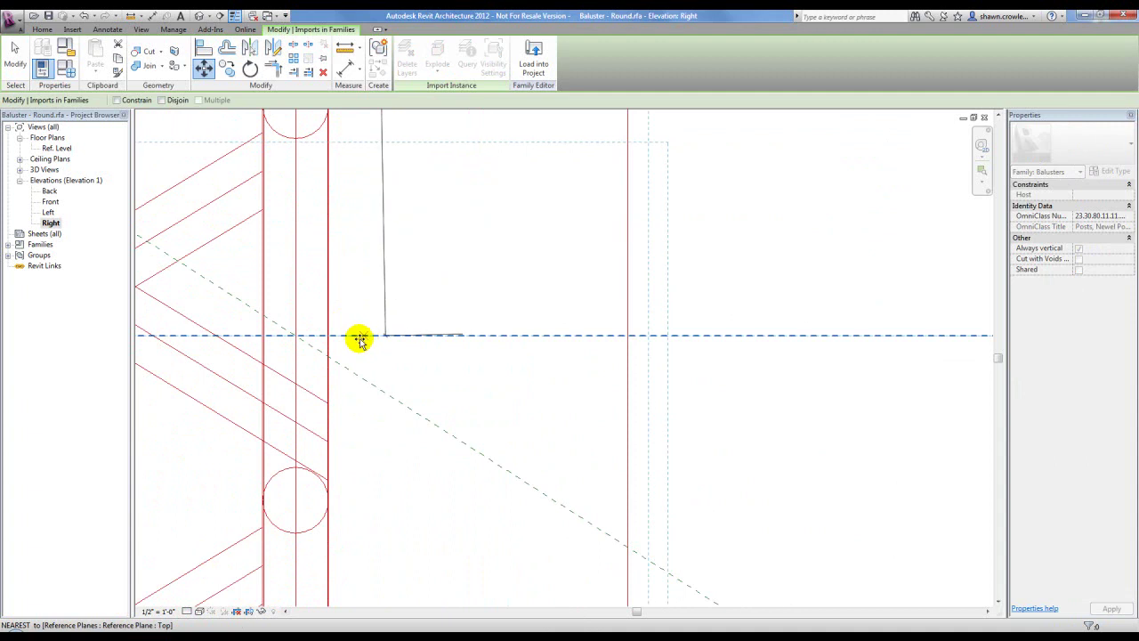
left_click(351, 359)
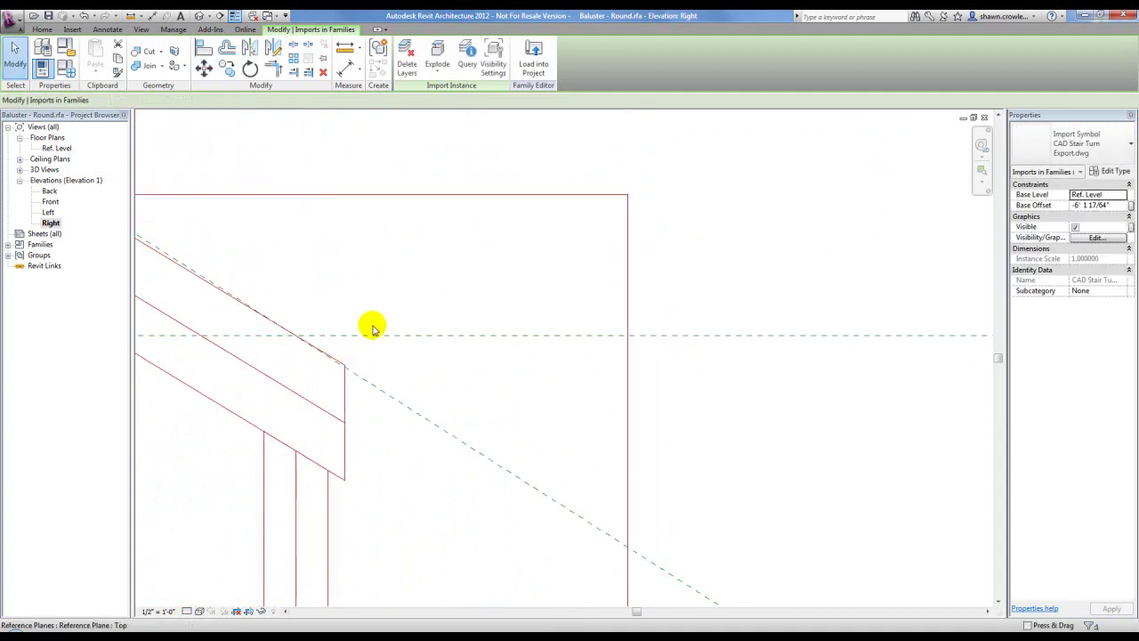
scroll(366, 295, "down", 2)
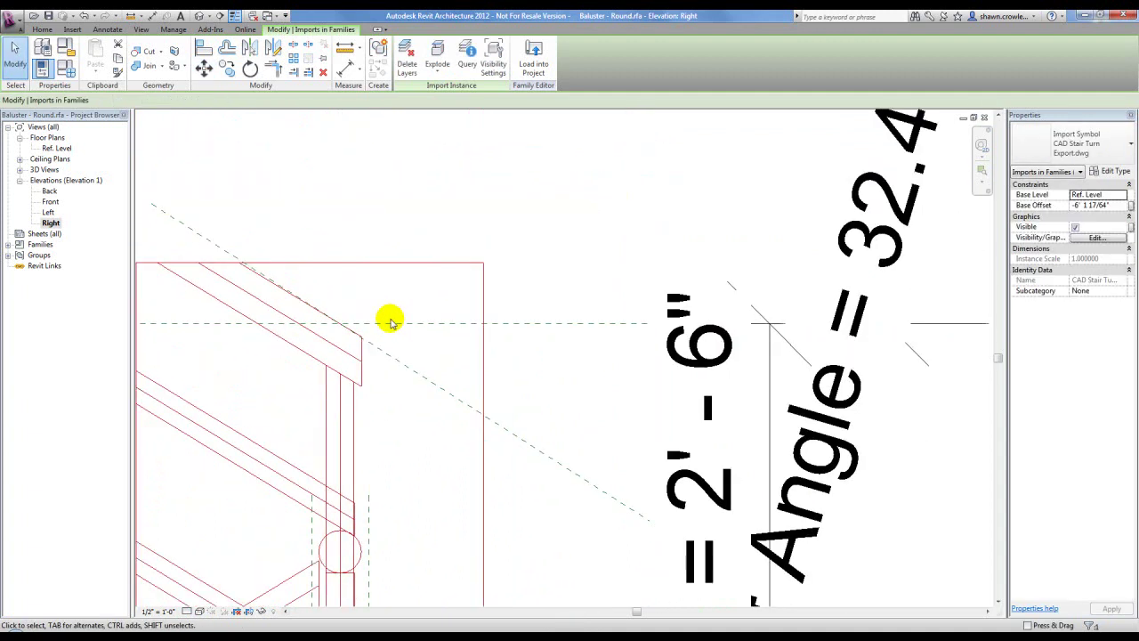
left_click(412, 394)
scroll(409, 398, "down", 2)
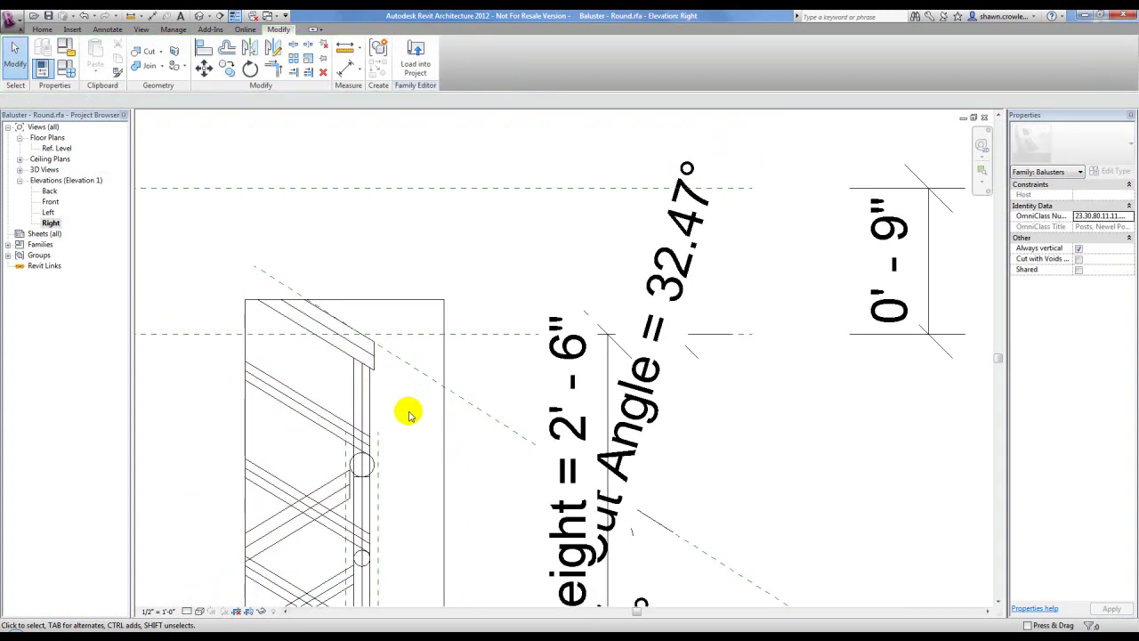
Step: Examine how the imported handrail and post line up with the sloped and horizontal reference planes in the Right elevation
scroll(481, 299, "down", 1)
middle_click_drag(491, 330, 496, 274)
middle_click_drag(491, 224, 500, 315)
scroll(494, 312, "up", 3)
scroll(511, 331, "down", 6)
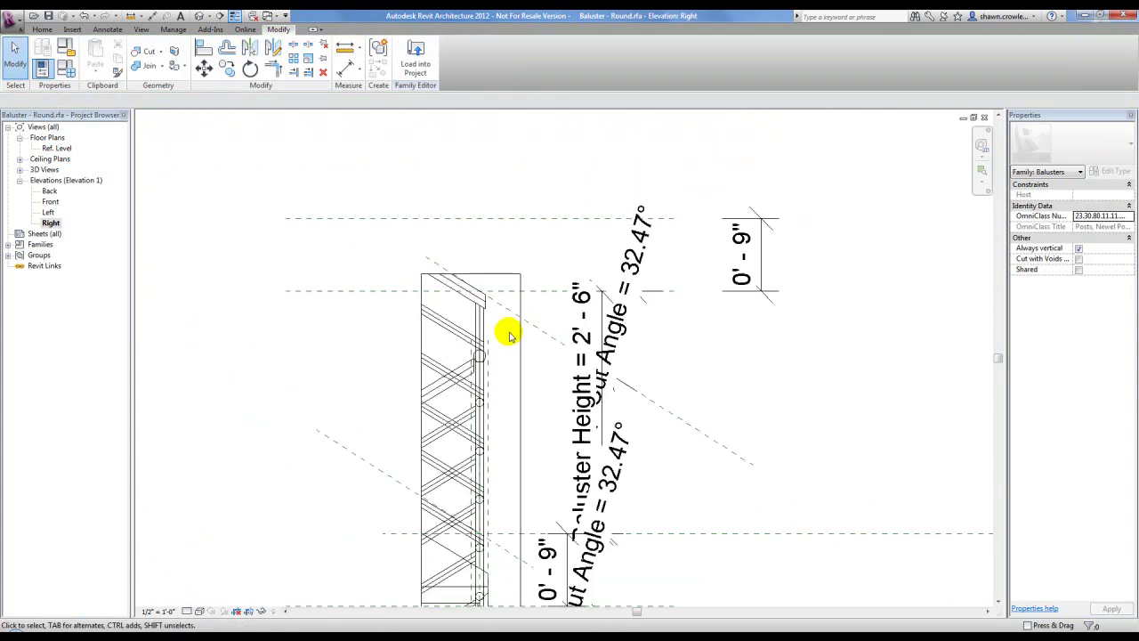
scroll(483, 351, "up", 3)
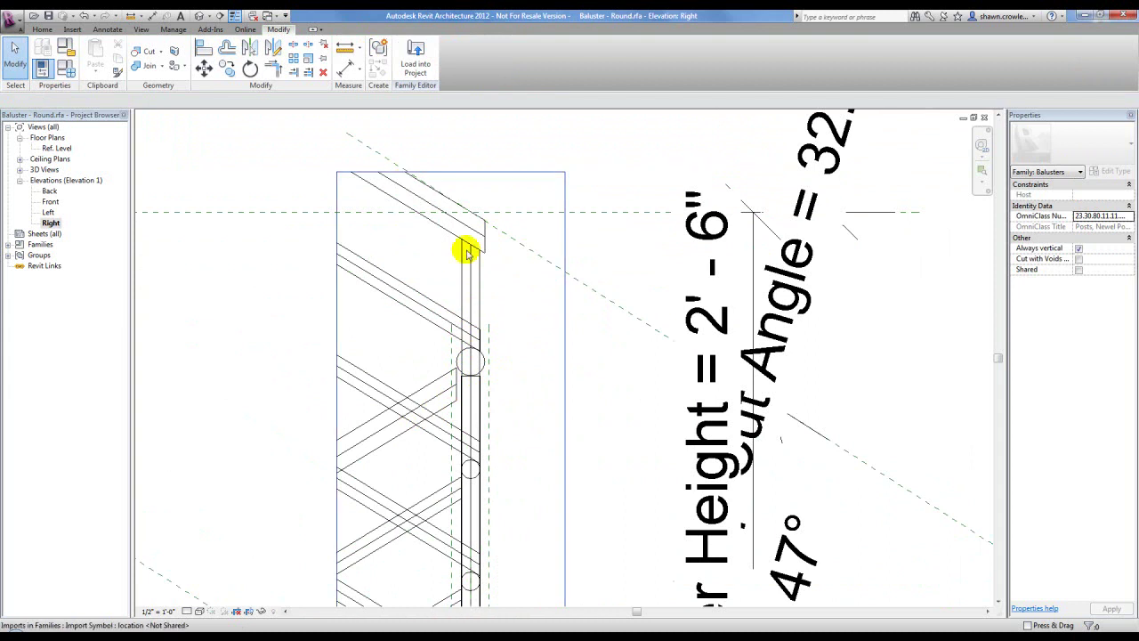
scroll(465, 276, "down", 2)
middle_click_drag(439, 231, 458, 243)
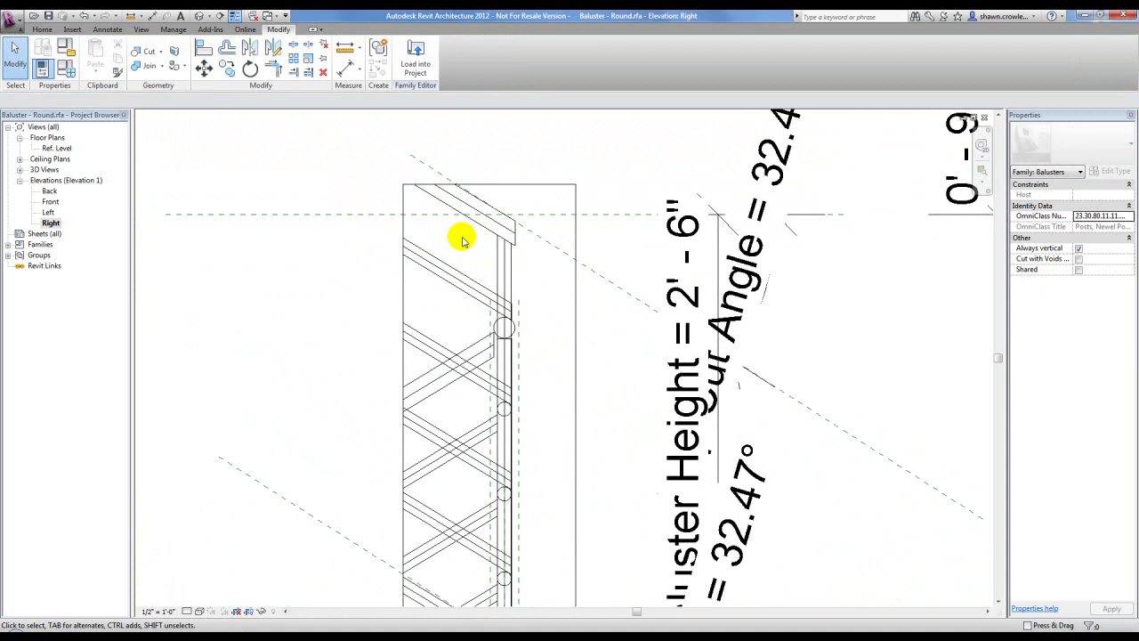
Step: Draw a reference plane along the center line of the imported upper handrail, ending at the rail's end
scroll(466, 249, "up", 2)
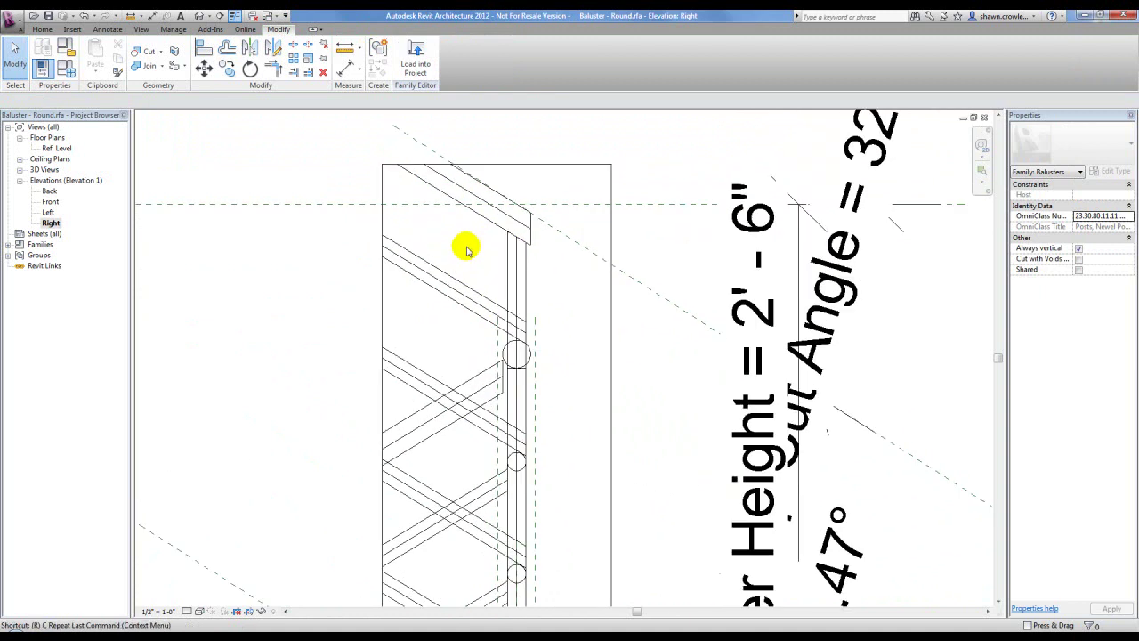
key("r")
key("p")
scroll(465, 247, "up", 4)
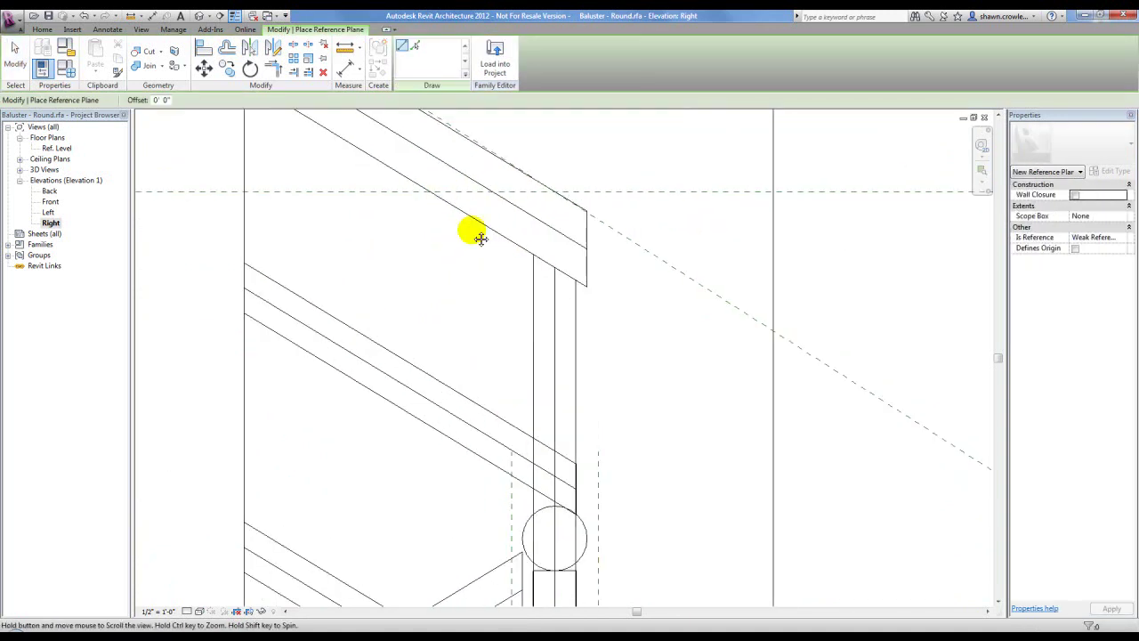
left_click(437, 262)
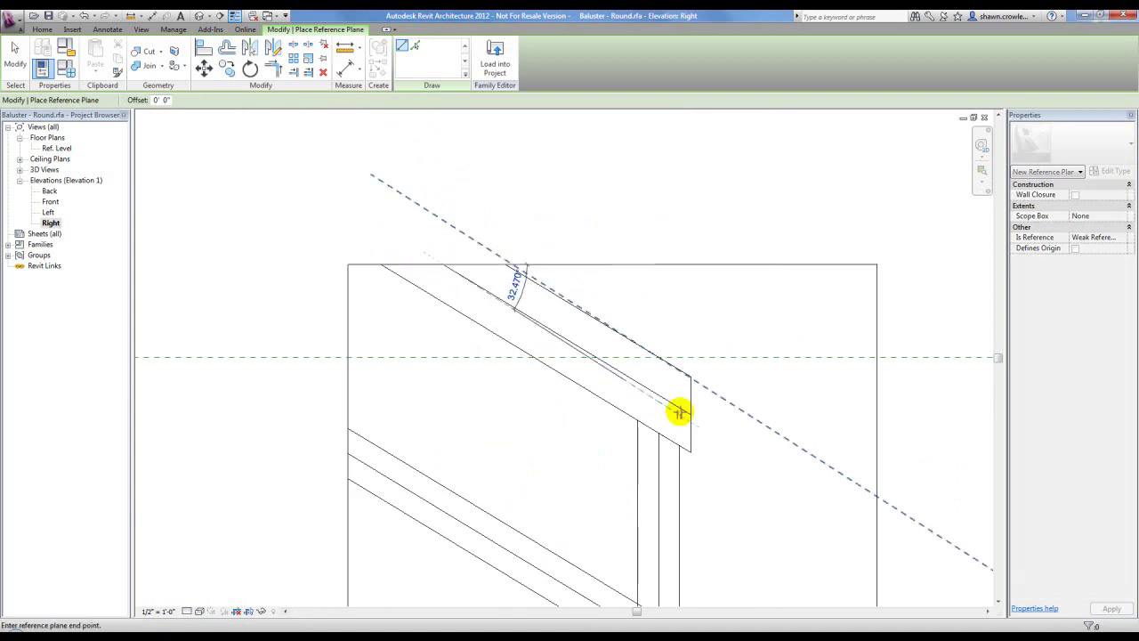
scroll(564, 322, "up", 3)
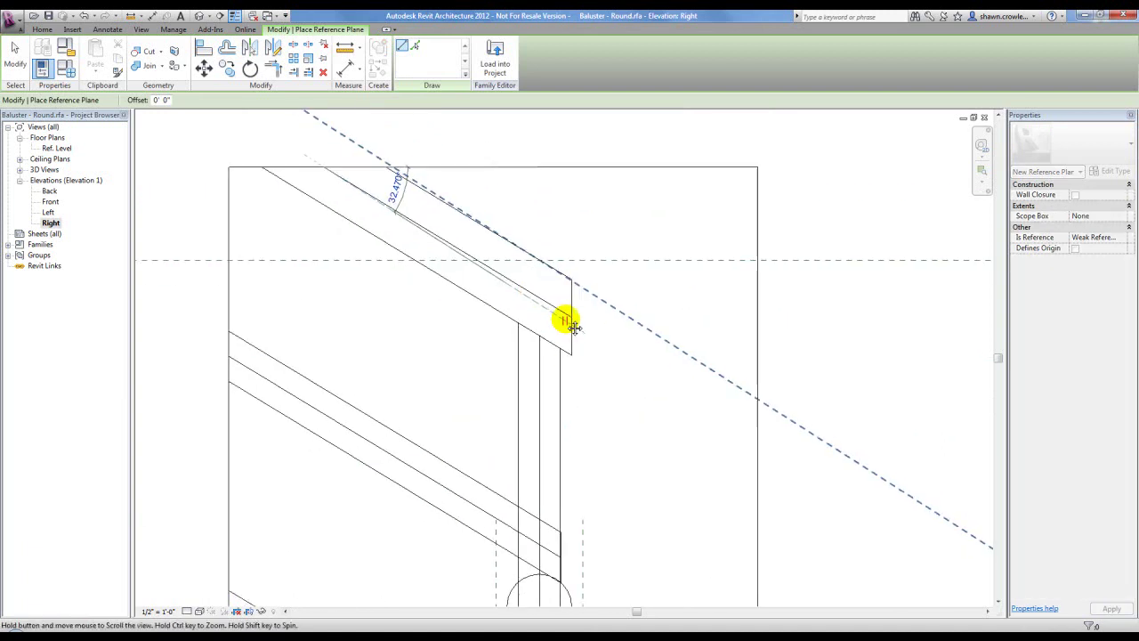
scroll(570, 312, "up", 4)
left_click(579, 320)
scroll(578, 320, "down", 6)
key("Escape")
key("Escape")
Step: Stretch the upper handrail's center reference plane beyond the post to about the end of the neighboring sloped plane
middle_click_drag(574, 335, 467, 278)
scroll(471, 276, "down", 1)
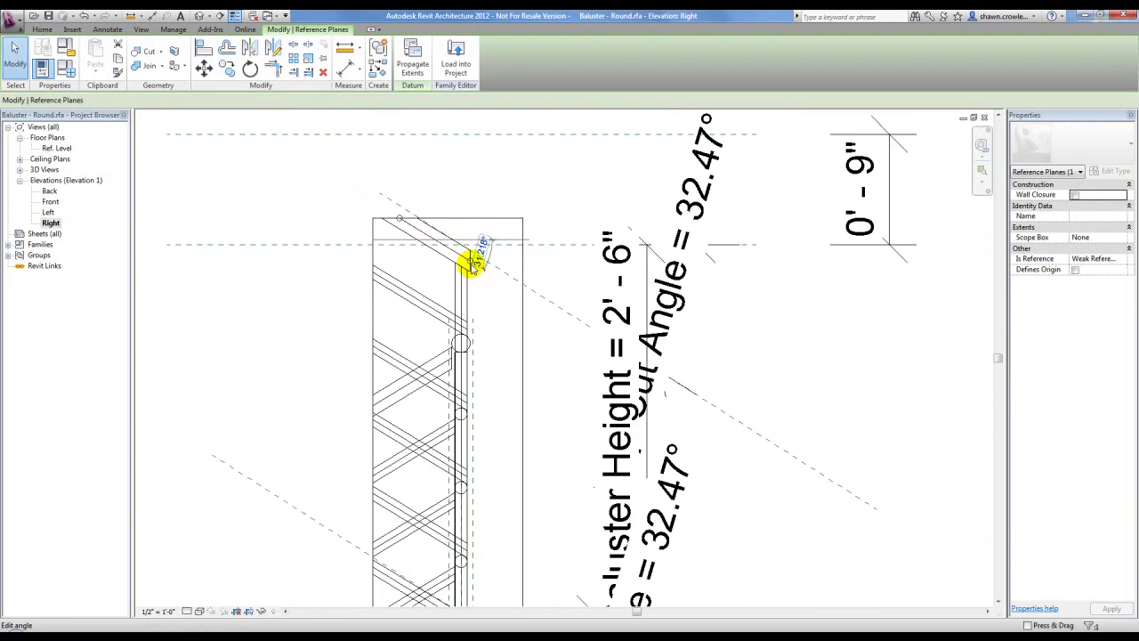
scroll(465, 259, "up", 3)
left_click_drag(705, 425, 712, 427)
scroll(568, 336, "down", 1)
middle_click_drag(541, 381, 548, 308)
key("Escape")
Step: Draw a reference plane along the center line of the opposite-sloping handrail, from the import's edge to the rail's end
key("r")
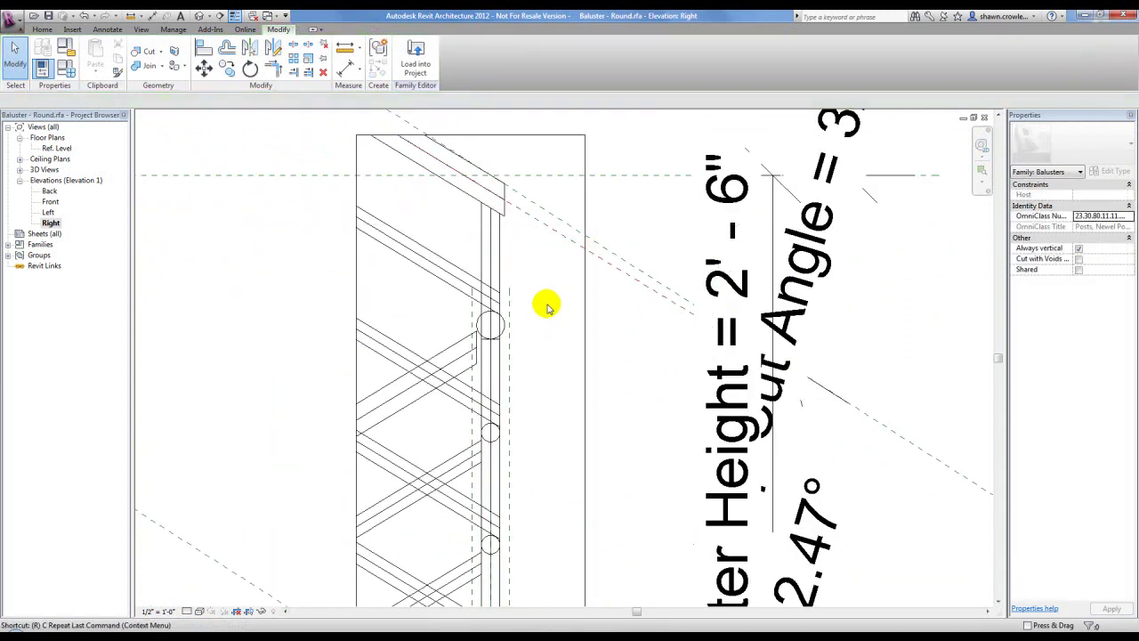
key("p")
scroll(382, 409, "up", 2)
left_click(331, 427)
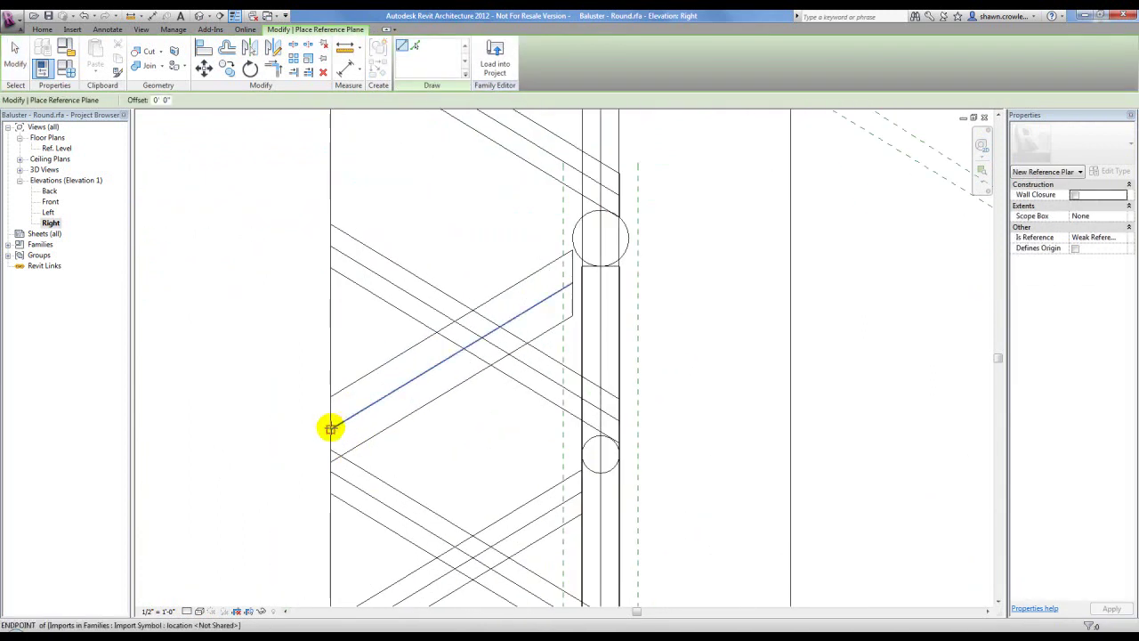
scroll(566, 285, "up", 2)
left_click(576, 285)
scroll(538, 312, "down", 3)
key("Escape")
key("Escape")
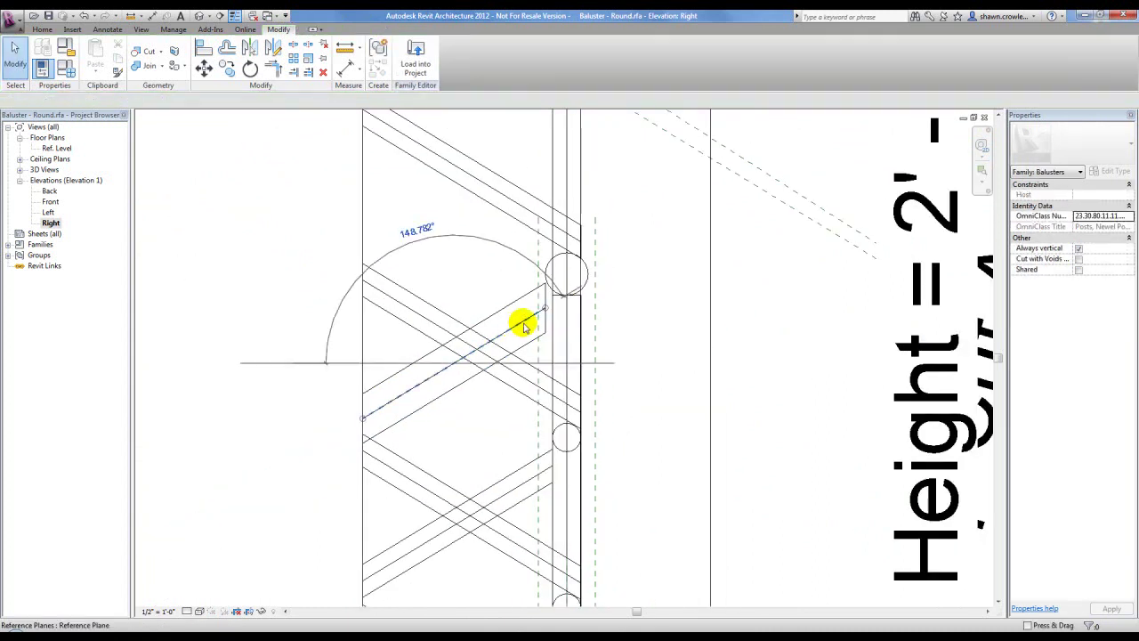
Step: Stretch the opposite-sloping handrail's center reference plane past the post until it crosses the upper handrail's planes
left_click(513, 329)
scroll(534, 319, "down", 2)
left_click_drag(544, 307, 705, 212)
Step: Draw a reference plane along the opposite-sloping handrail's upper edge, from the import's edge past the post and across the upper handrail's planes
key("r")
key("p")
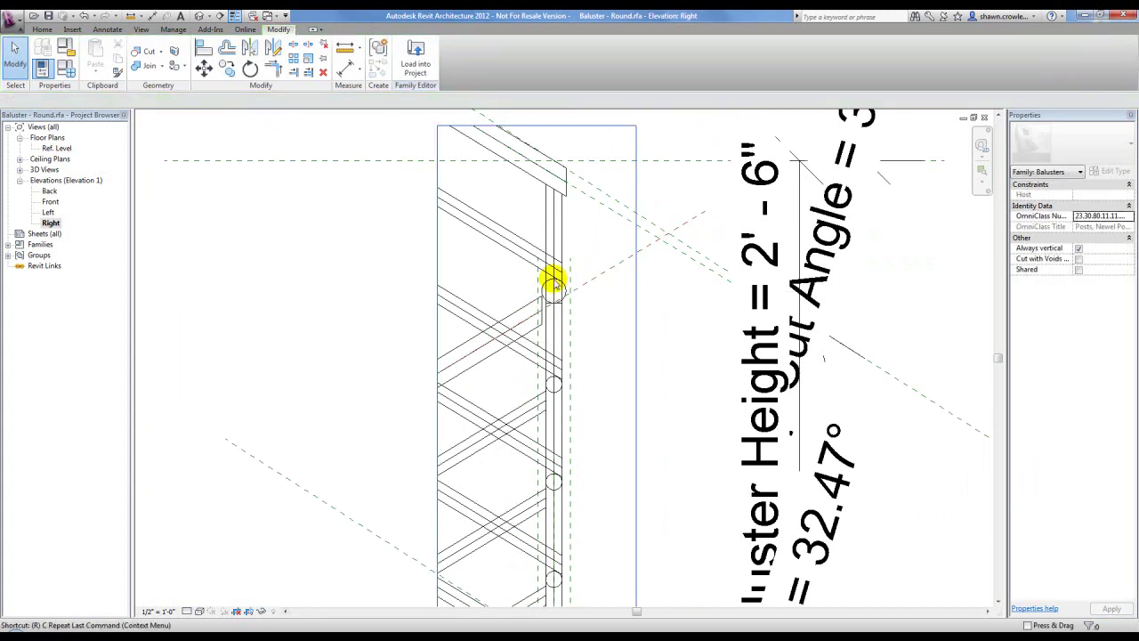
scroll(471, 329, "up", 2)
scroll(449, 350, "up", 1)
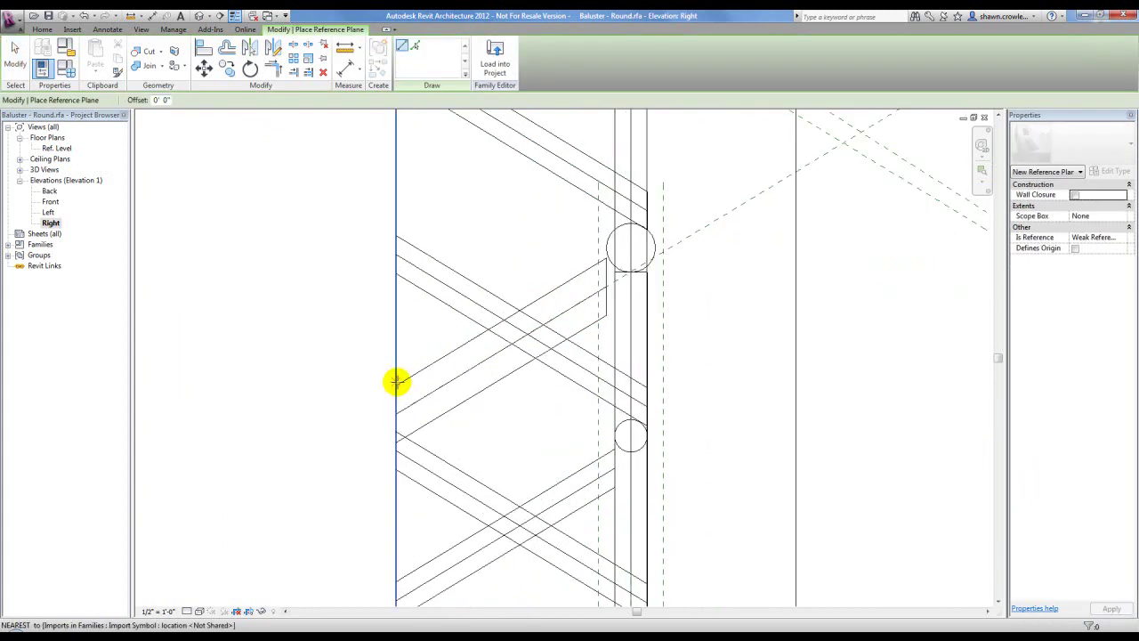
scroll(396, 384, "up", 3)
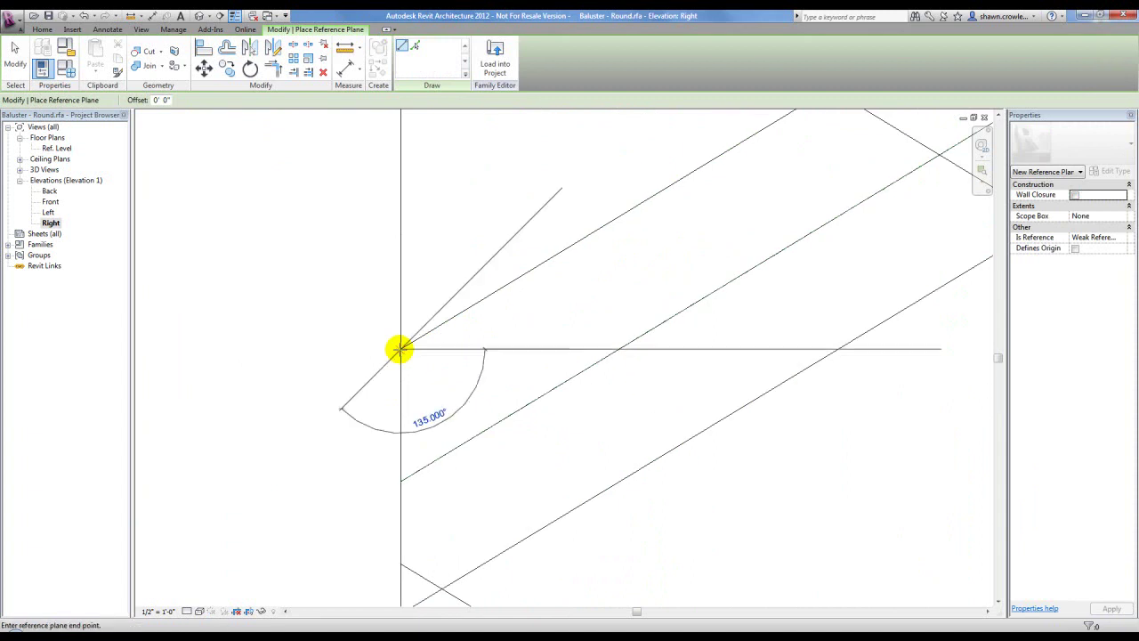
left_click(400, 350)
scroll(407, 373, "down", 4)
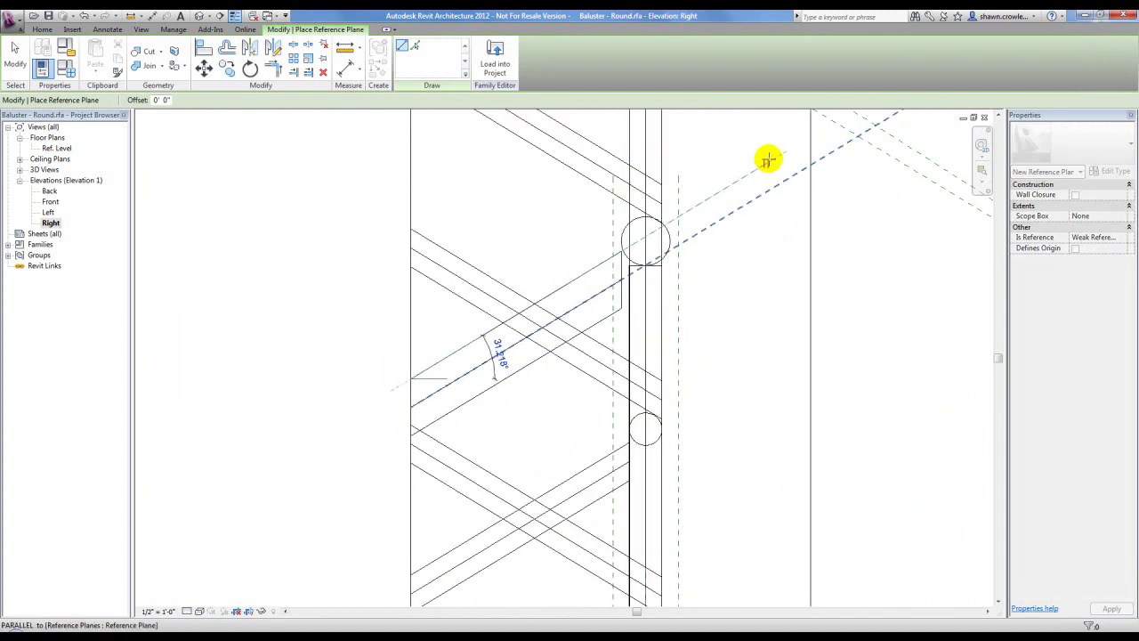
left_click(782, 150)
middle_click_drag(782, 150, 623, 312)
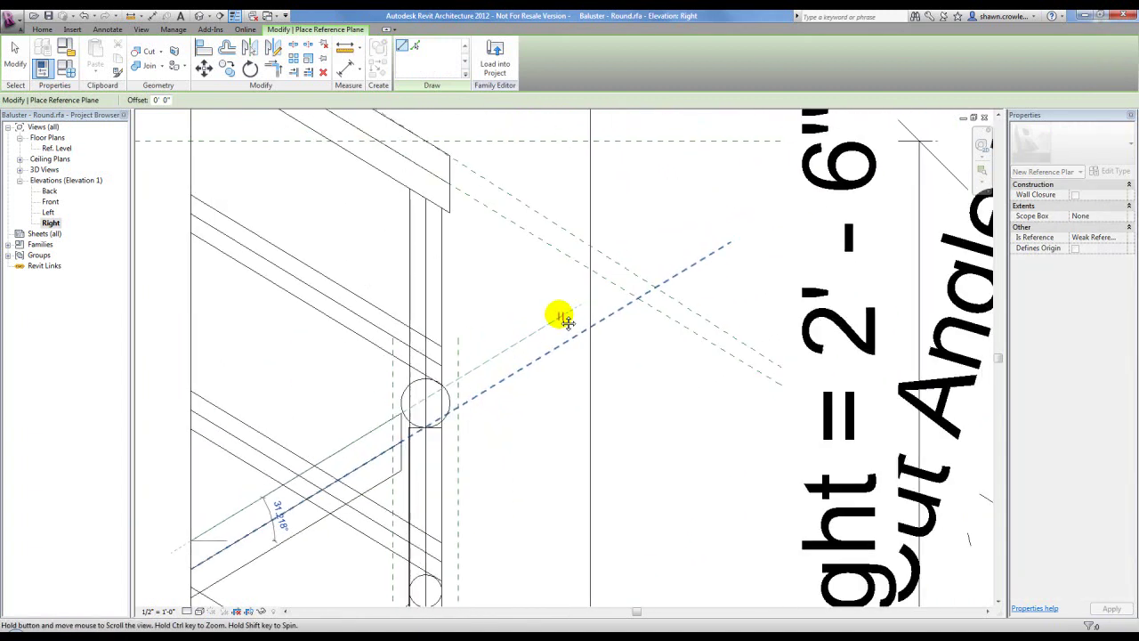
left_click(699, 230)
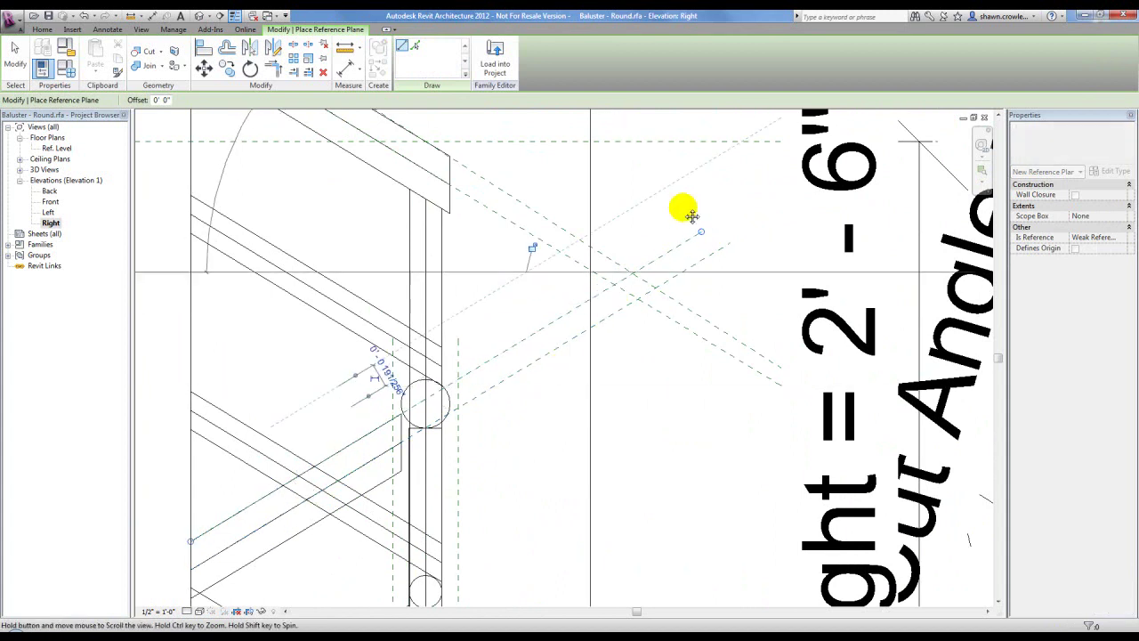
Step: Draw a parallel reference plane along the opposite-sloping handrail's lower edge, from the import's edge to beyond the upper handrail's planes
middle_click_drag(354, 536, 481, 370)
scroll(316, 441, "up", 6)
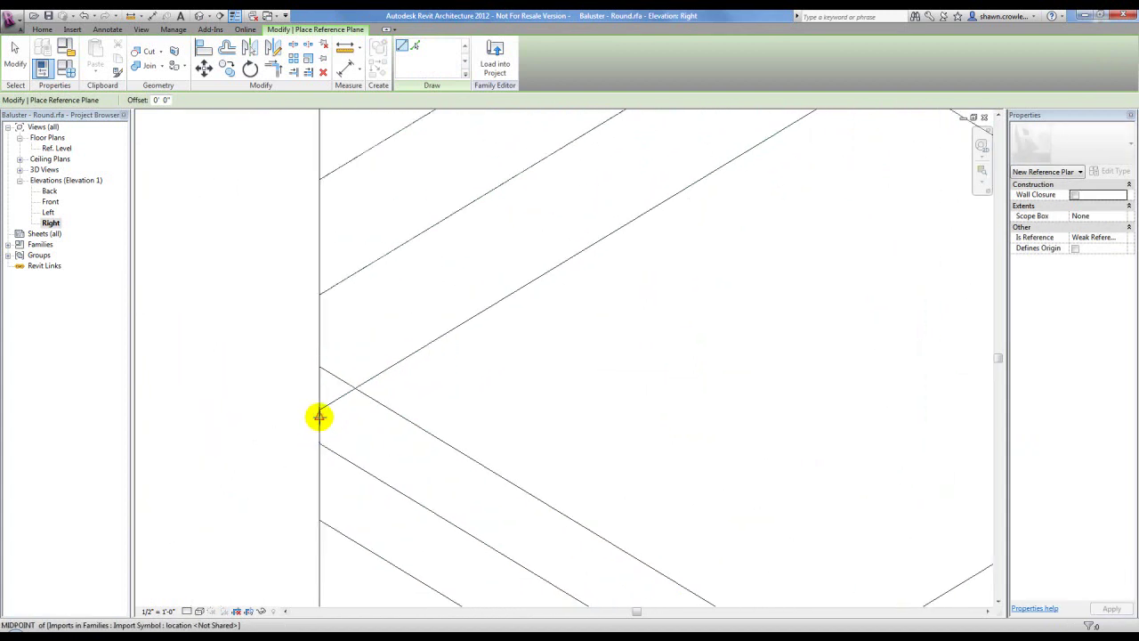
left_click(318, 411)
scroll(400, 372, "down", 3)
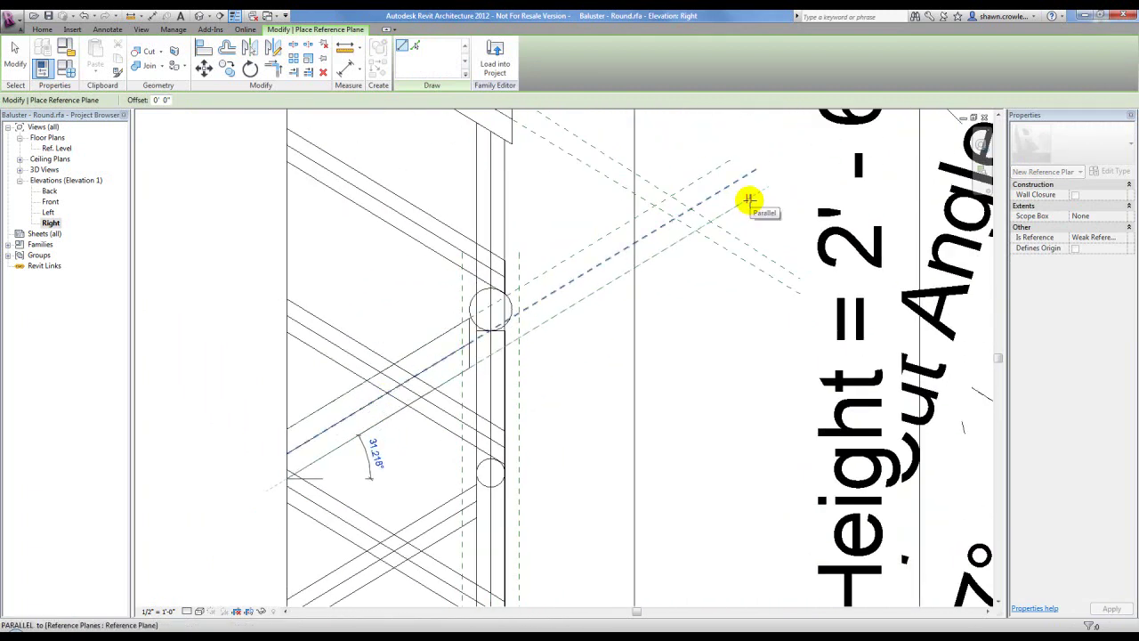
left_click(757, 192)
Step: Draw a reference plane along the upper handrail's lower edge, from the import's top border down across the three opposite-sloping planes
scroll(561, 257, "up", 2)
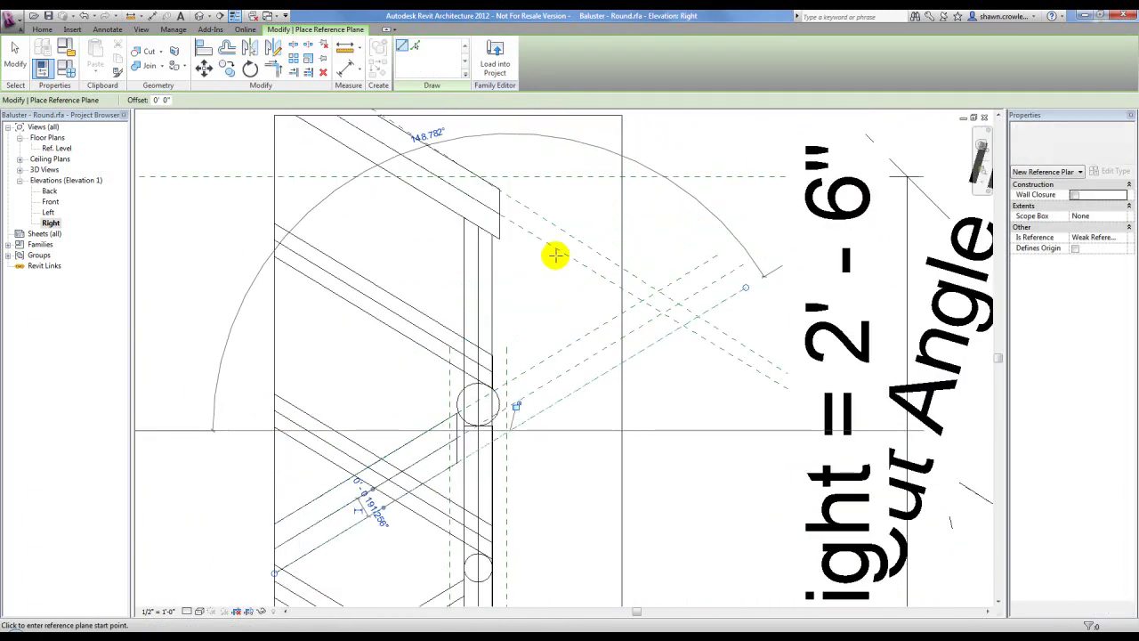
scroll(410, 301, "up", 2)
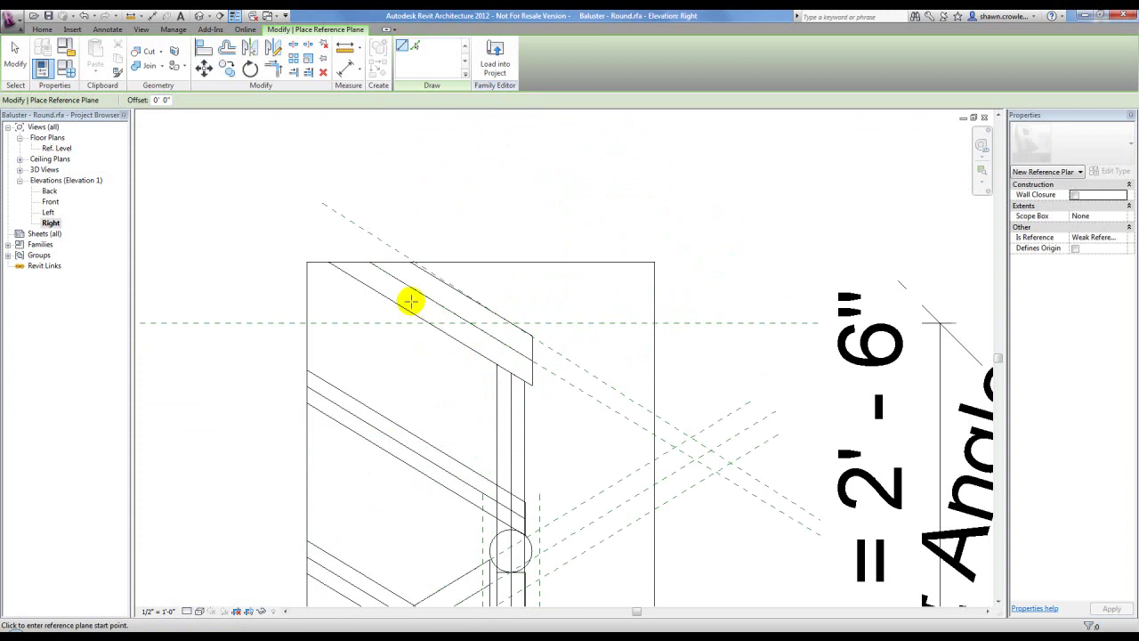
left_click(328, 261)
middle_click_drag(628, 434, 508, 323)
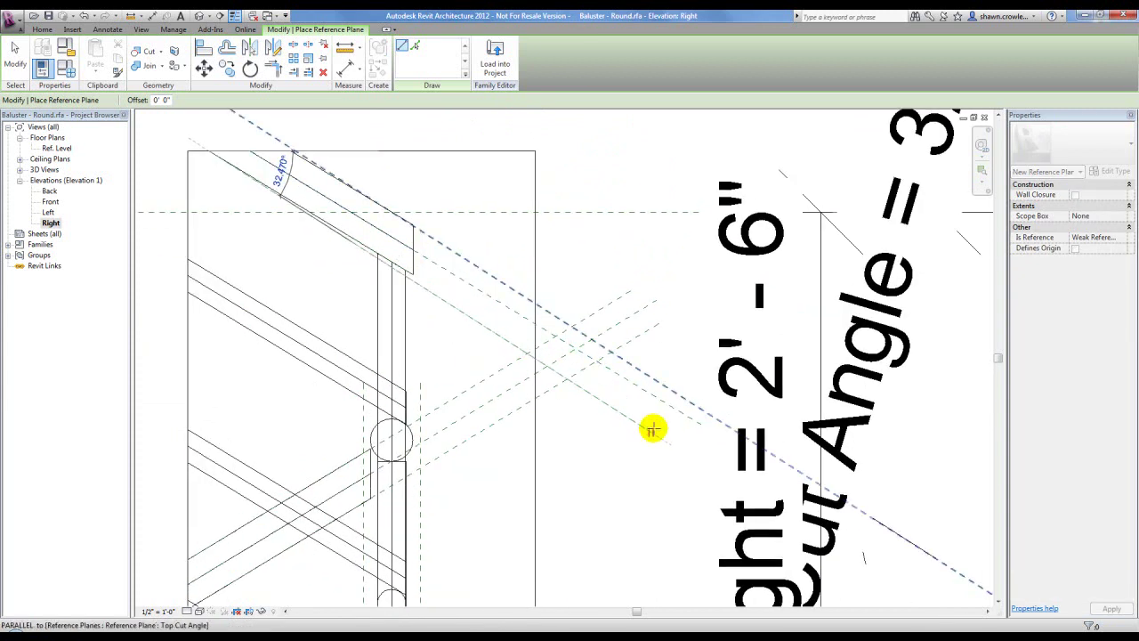
left_click(656, 424)
Step: Draw a reference plane along the upper handrail's top edge, from the import's top border past the crossing of the sloped planes
scroll(389, 257, "up", 6)
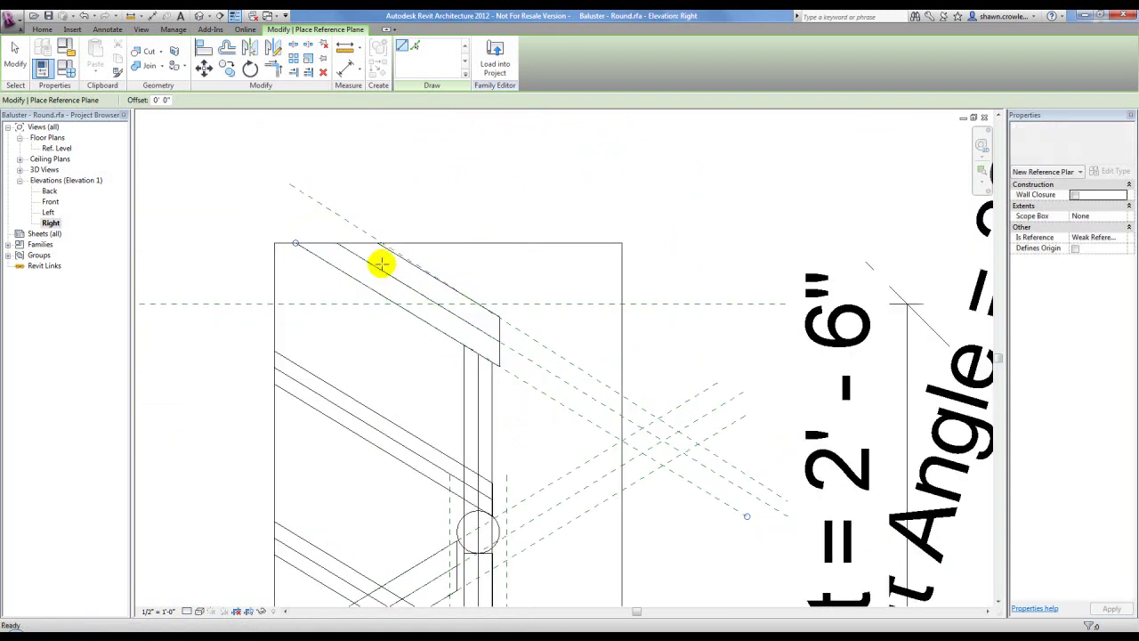
left_click(405, 206)
scroll(422, 261, "down", 4)
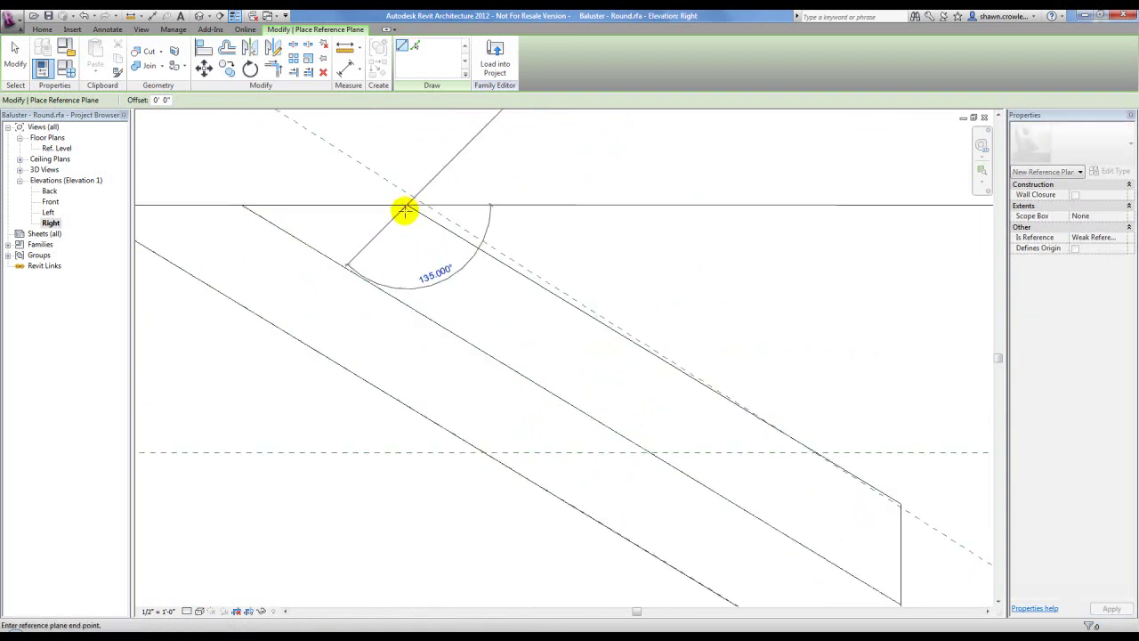
middle_click_drag(455, 348, 210, 184)
left_click(595, 348)
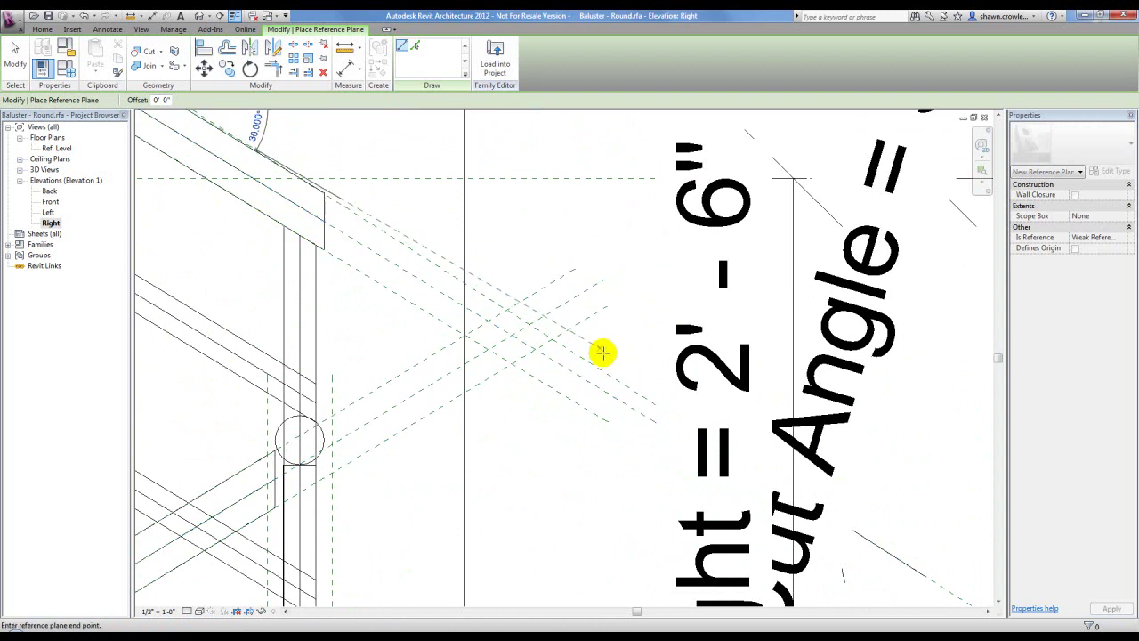
left_click(654, 396)
key("Escape")
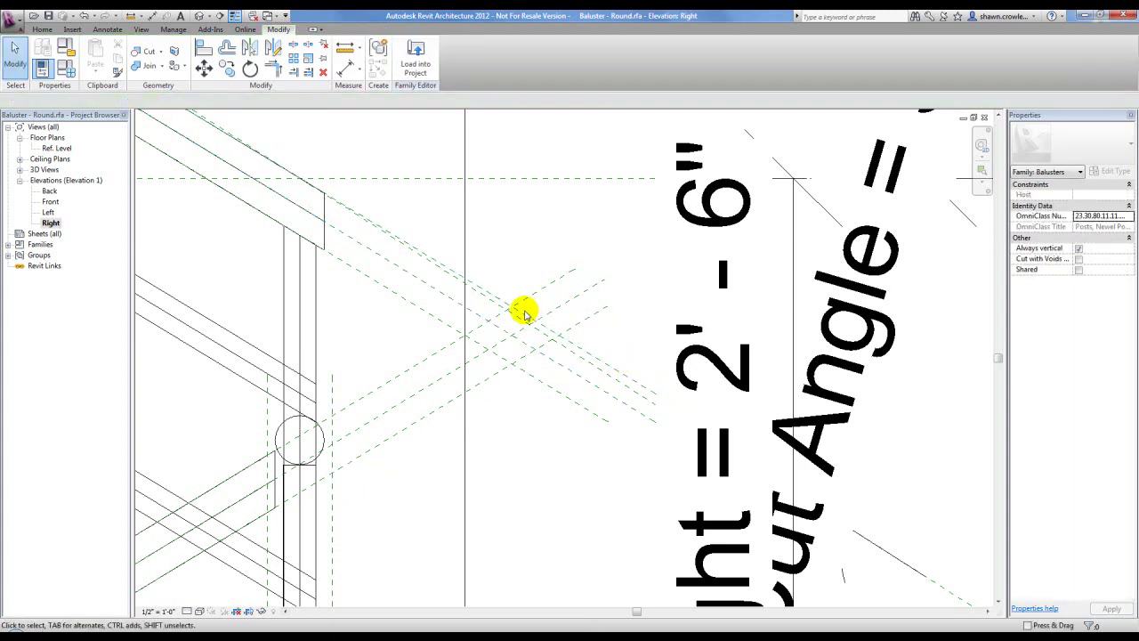
Step: Examine how the Top Cut Angle reference plane runs relative to the upper handrail's new edge planes
scroll(521, 312, "down", 3)
scroll(353, 287, "up", 2)
right_click(339, 282)
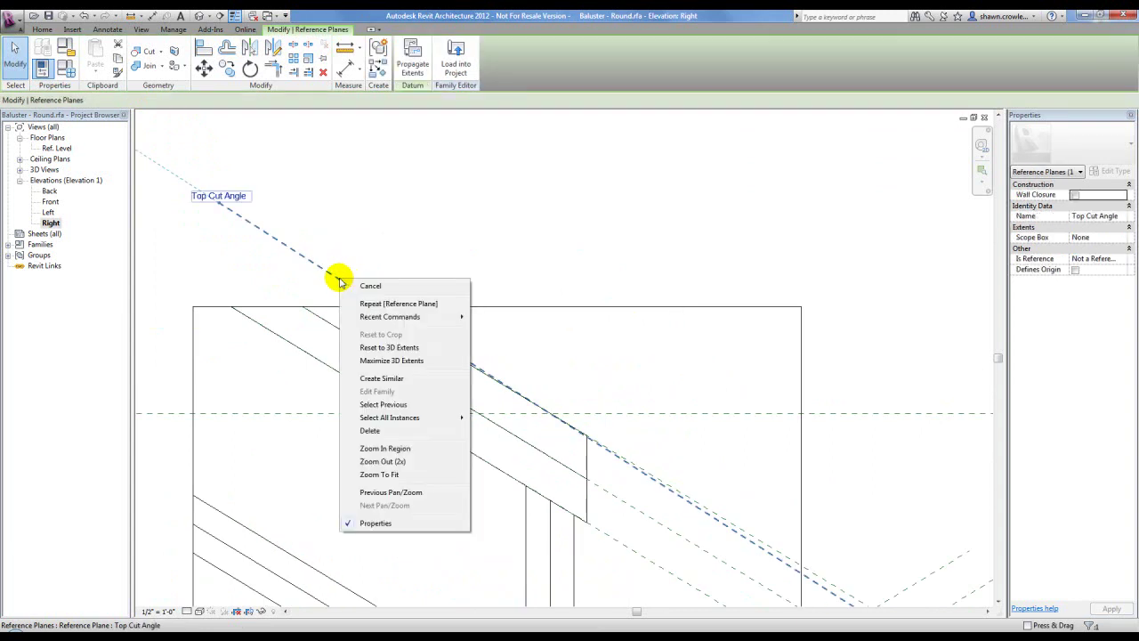
left_click(407, 219)
scroll(405, 211, "down", 3)
middle_click_drag(657, 429, 646, 332)
scroll(650, 339, "up", 2)
scroll(498, 356, "down", 3)
scroll(516, 351, "up", 3)
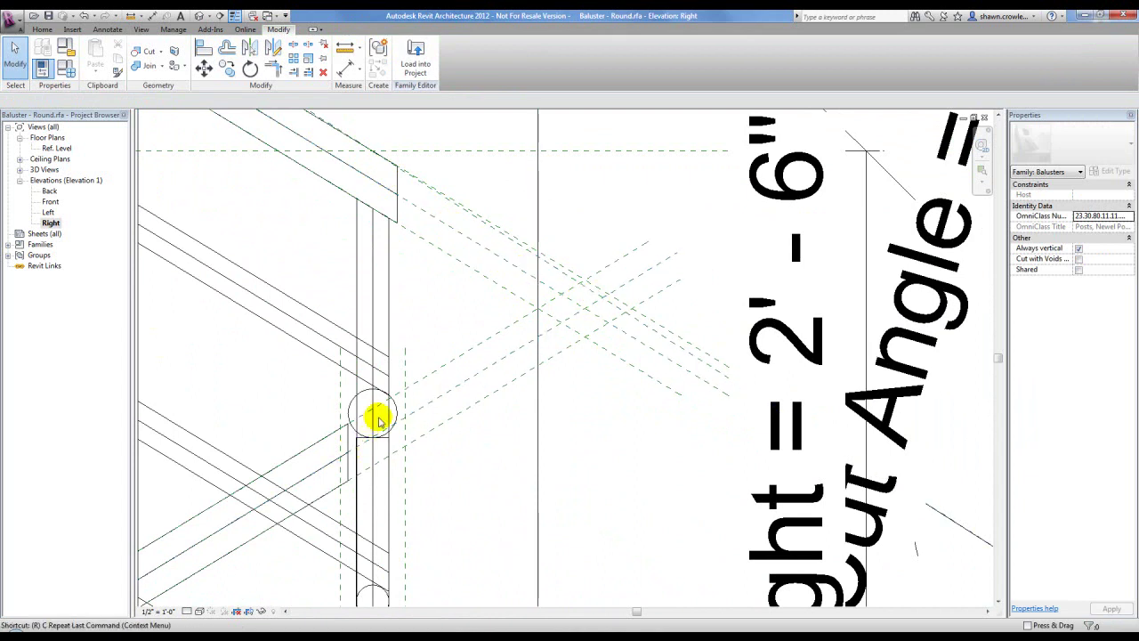
Step: Draw a vertical reference plane through the point where the two handrails' center planes cross, extending above and below all sloped planes
key("r")
key("o")
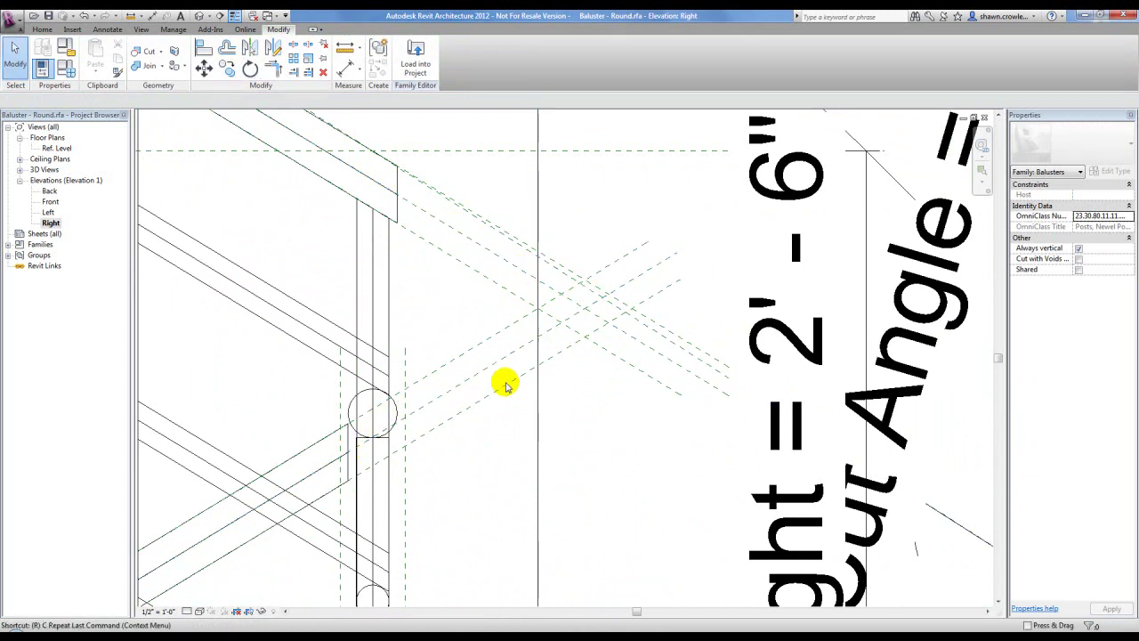
key("p")
left_click(584, 308)
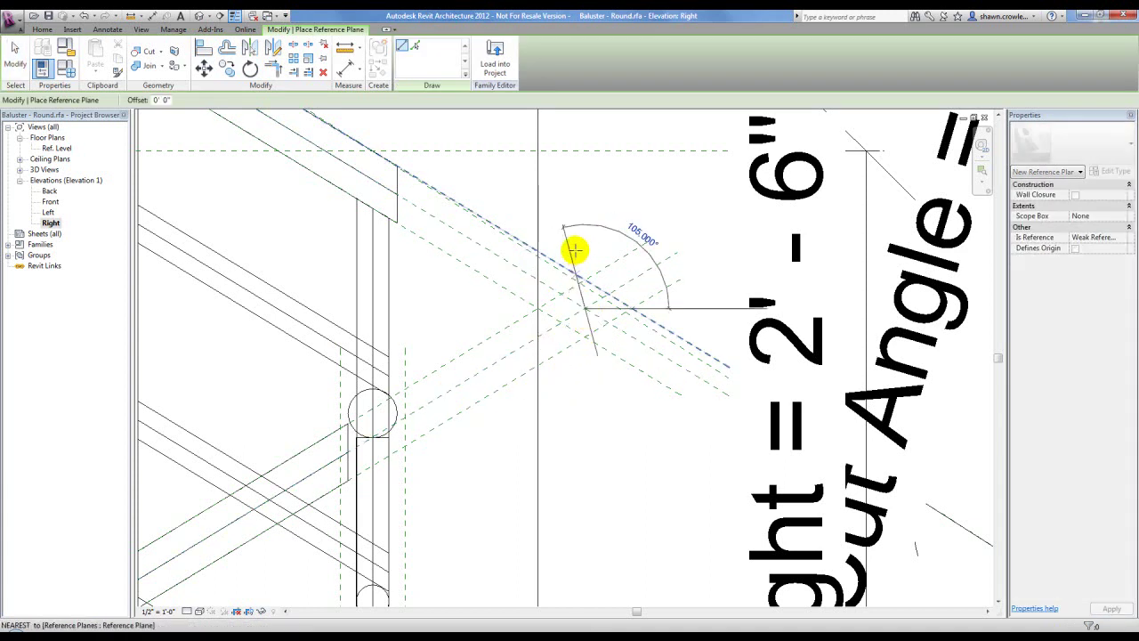
scroll(579, 252, "down", 1)
left_click(581, 146)
key("Escape")
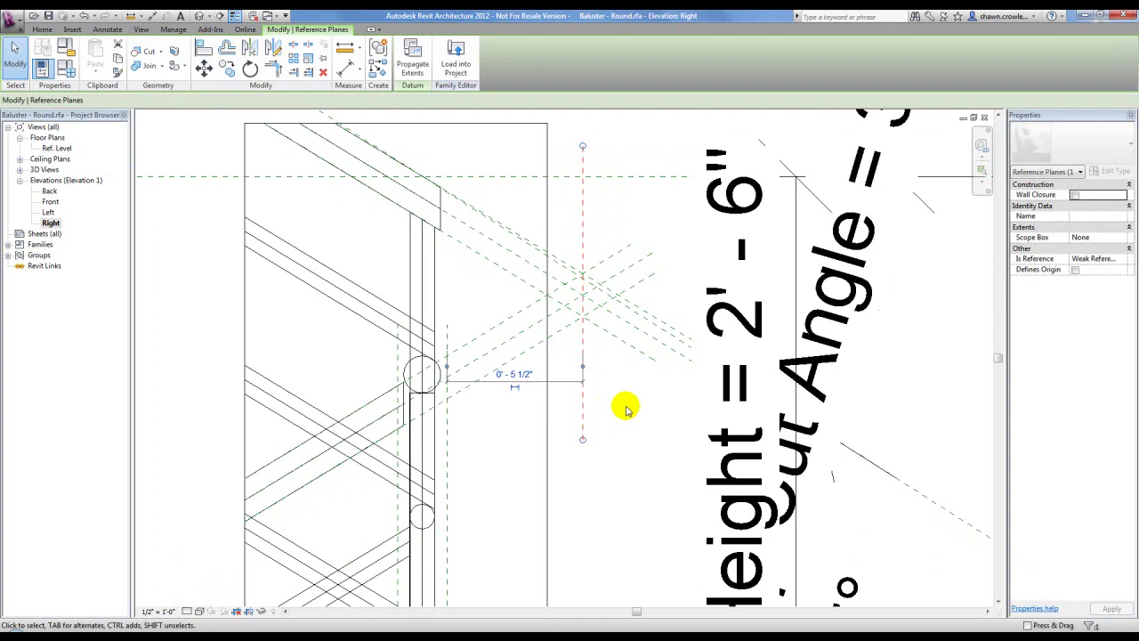
key("Escape")
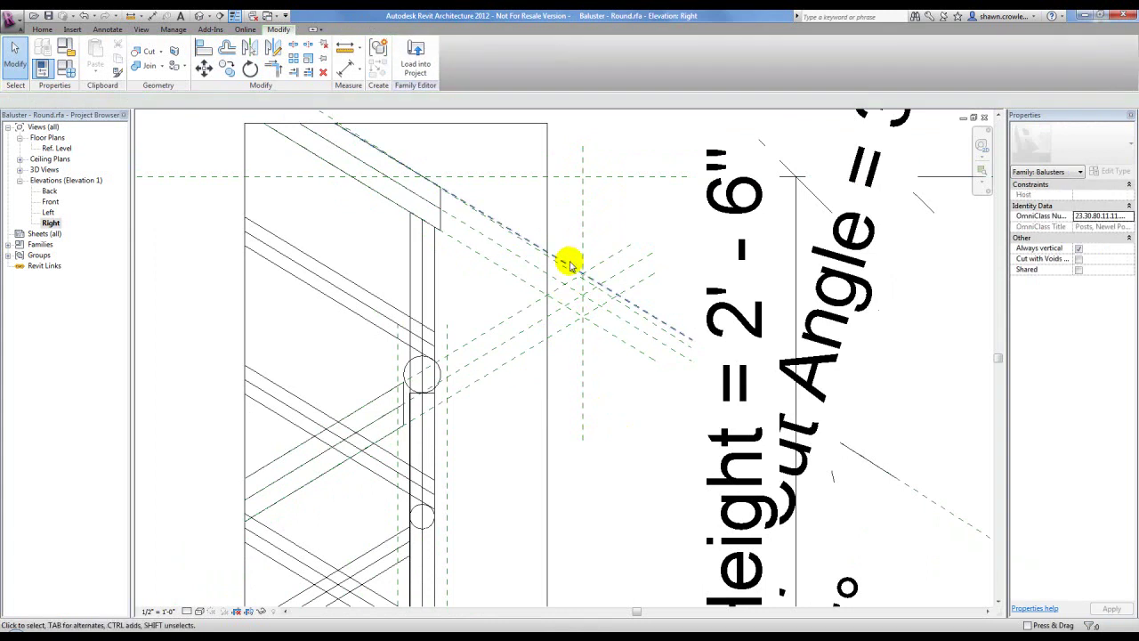
Step: Open the Ref. Level floor plan and set its view scale to 6" = 1'-0"
double_click(57, 149)
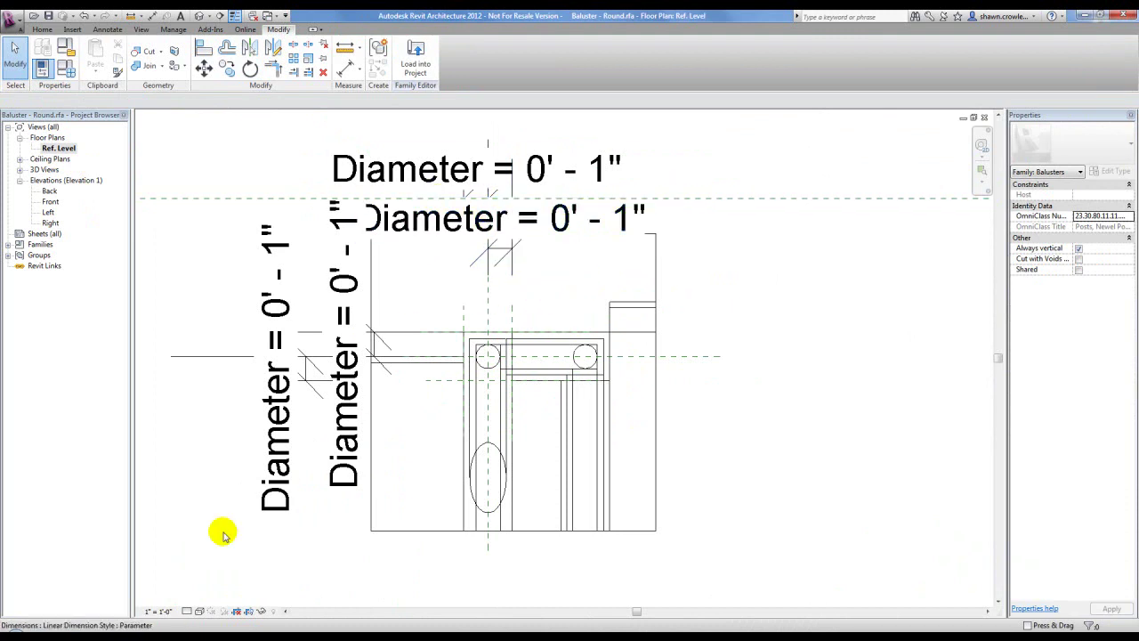
left_click(165, 612)
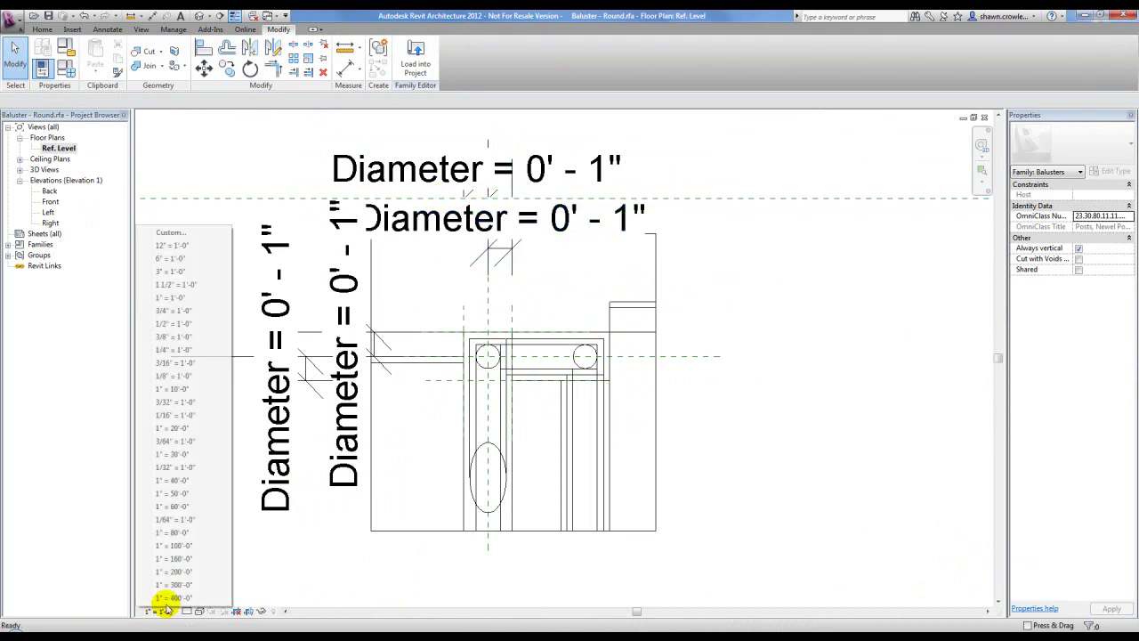
left_click(175, 259)
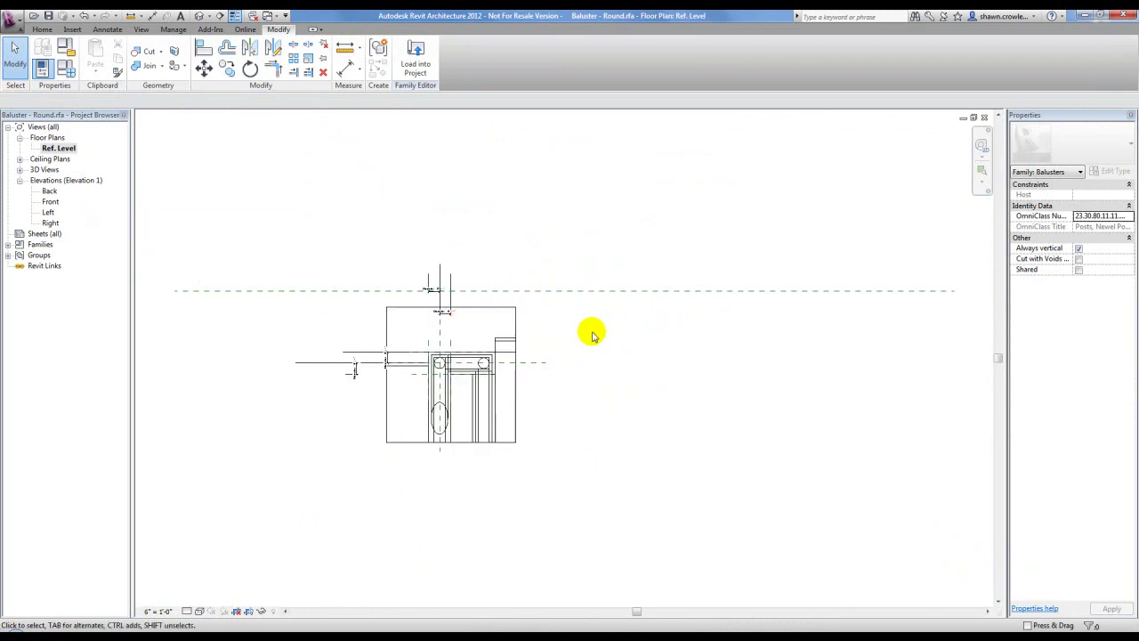
scroll(471, 330, "up", 4)
middle_click_drag(445, 306, 490, 314)
scroll(490, 315, "down", 2)
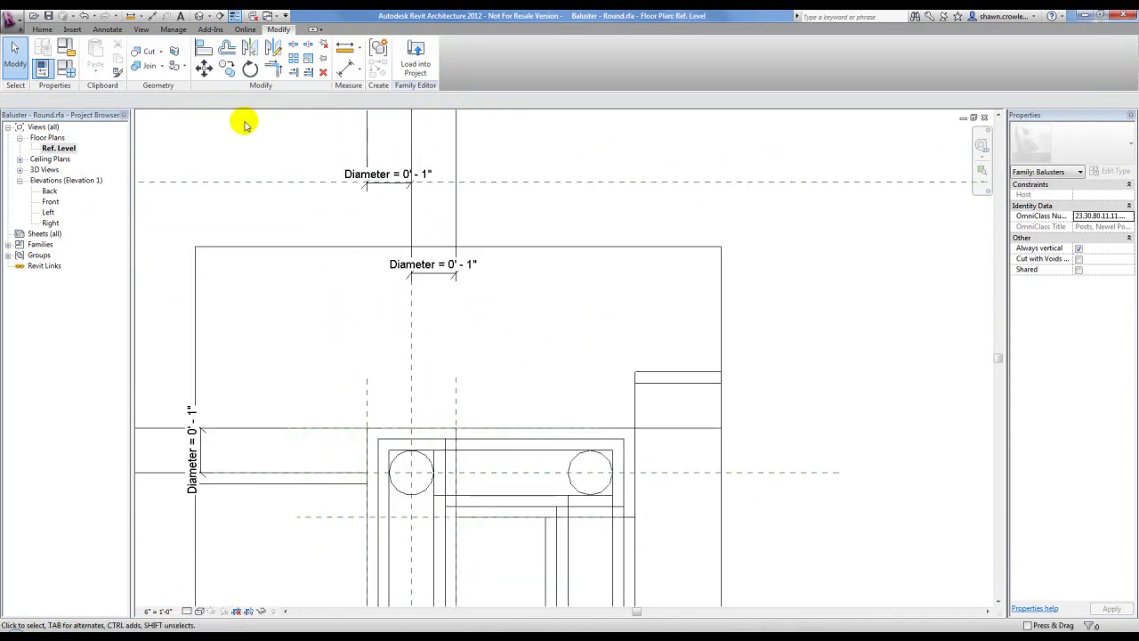
left_click(44, 30)
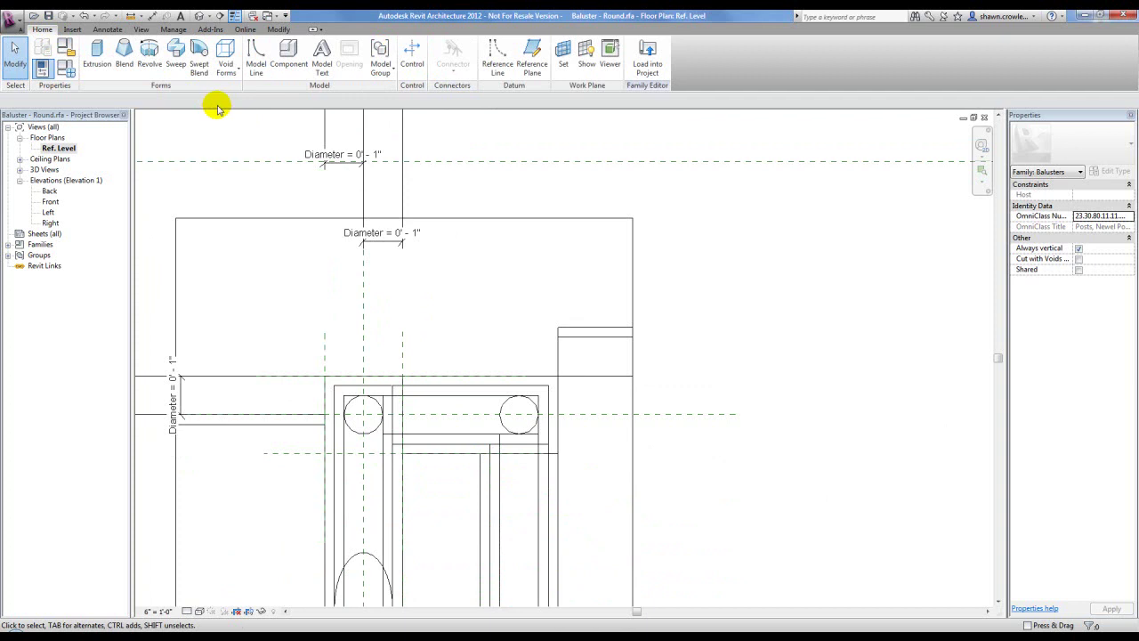
left_click(169, 55)
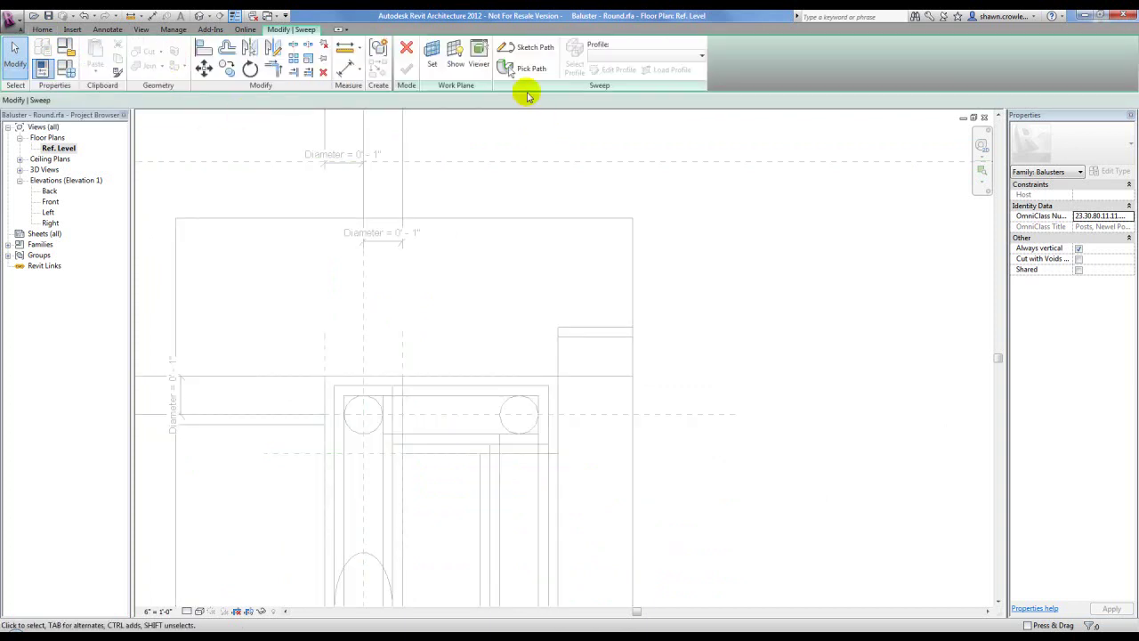
left_click(527, 49)
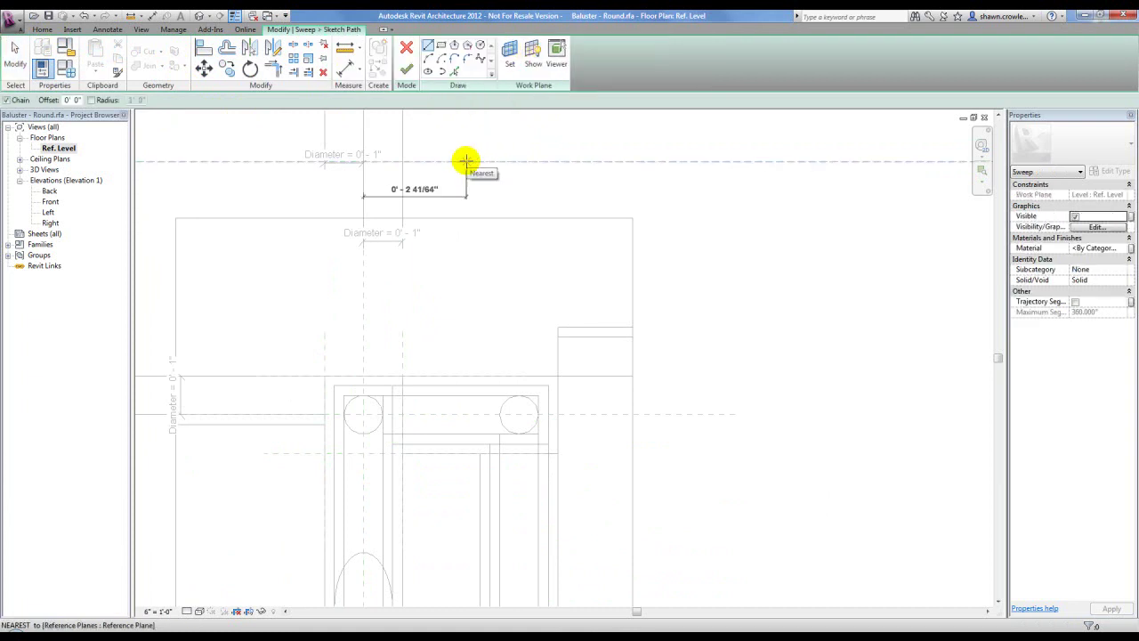
scroll(449, 162, "down", 2)
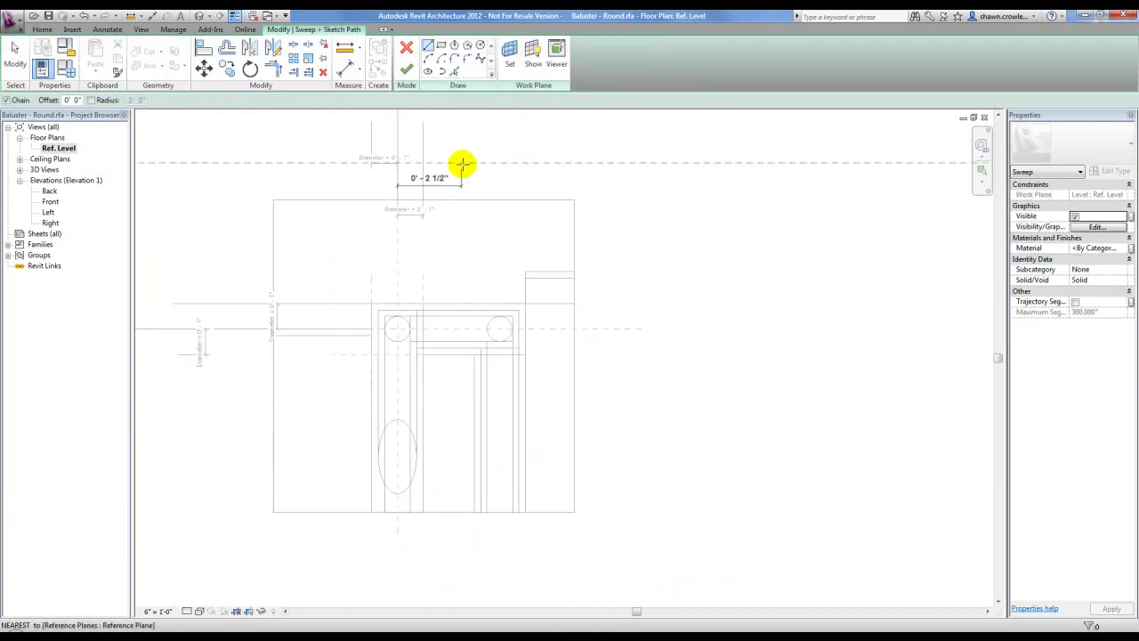
scroll(445, 273, "up", 3)
scroll(448, 314, "down", 3)
scroll(445, 255, "up", 1)
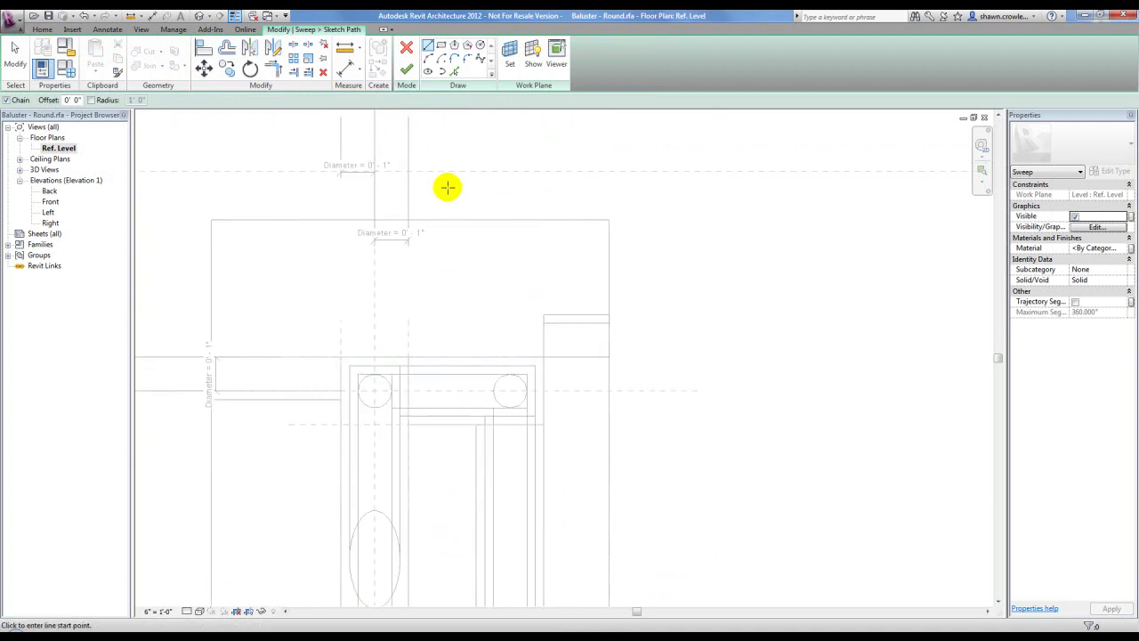
left_click(407, 69)
left_click(406, 71)
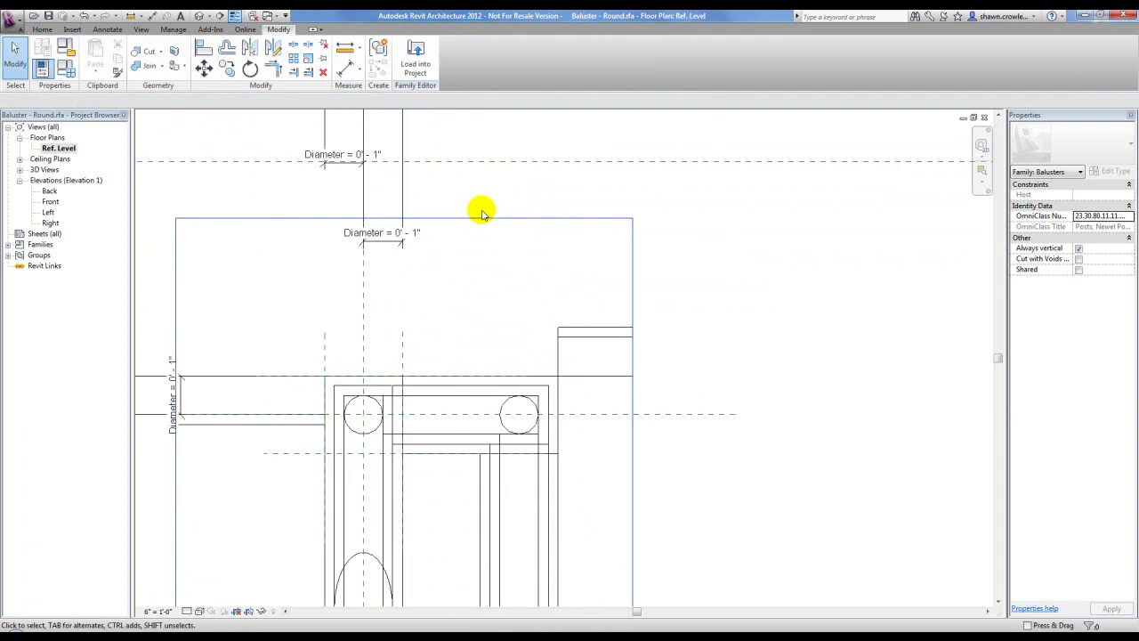
Step: Draw a vertical reference plane from the top of the import's second post circle up past the horizontal plane above the import
key("r")
key("p")
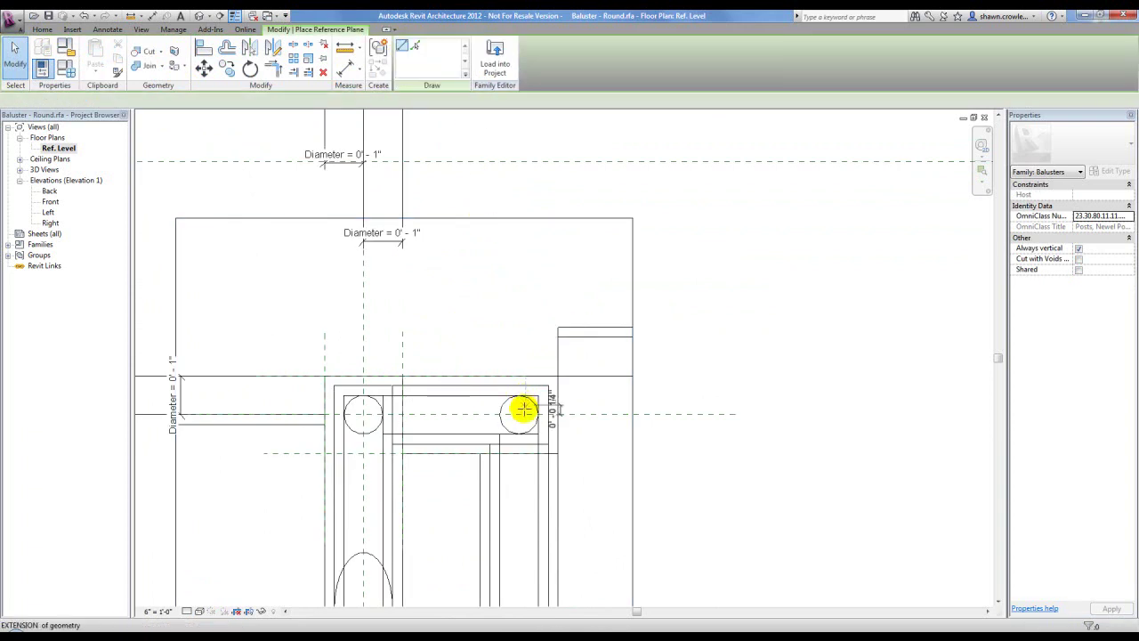
scroll(520, 392, "up", 4)
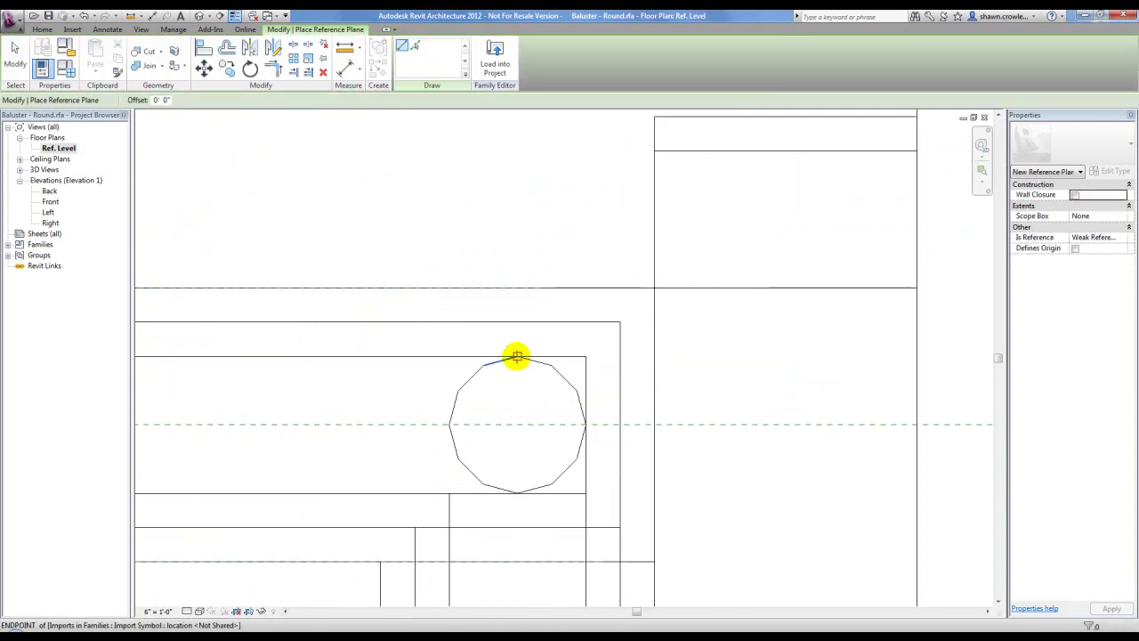
left_click(516, 357)
scroll(516, 357, "down", 4)
left_click(515, 165)
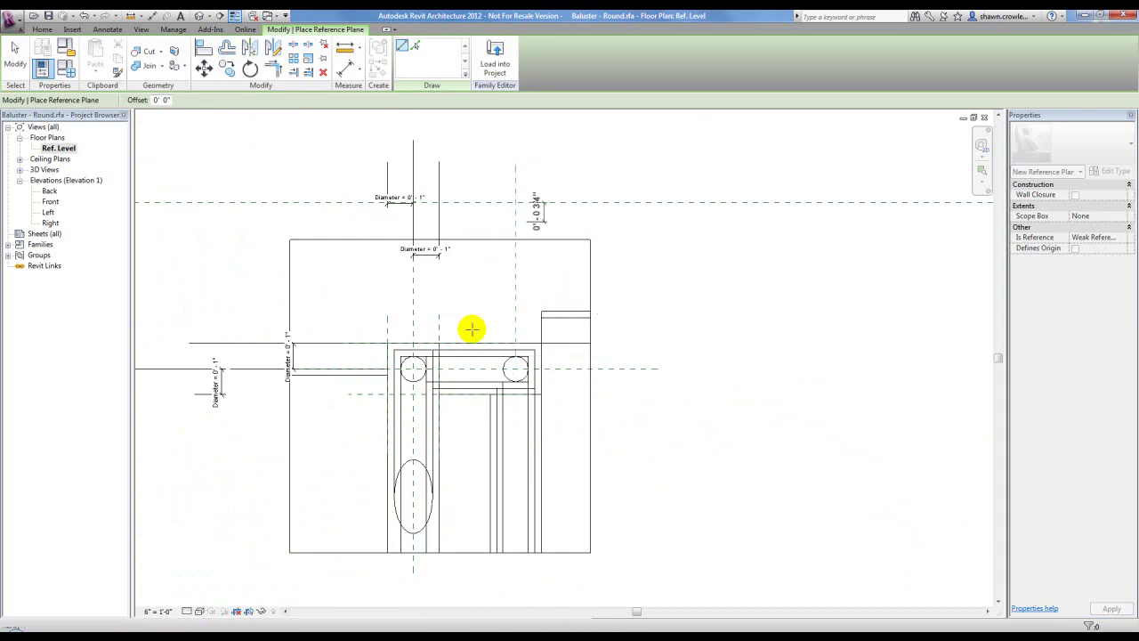
scroll(414, 364, "up", 4)
scroll(407, 351, "down", 3)
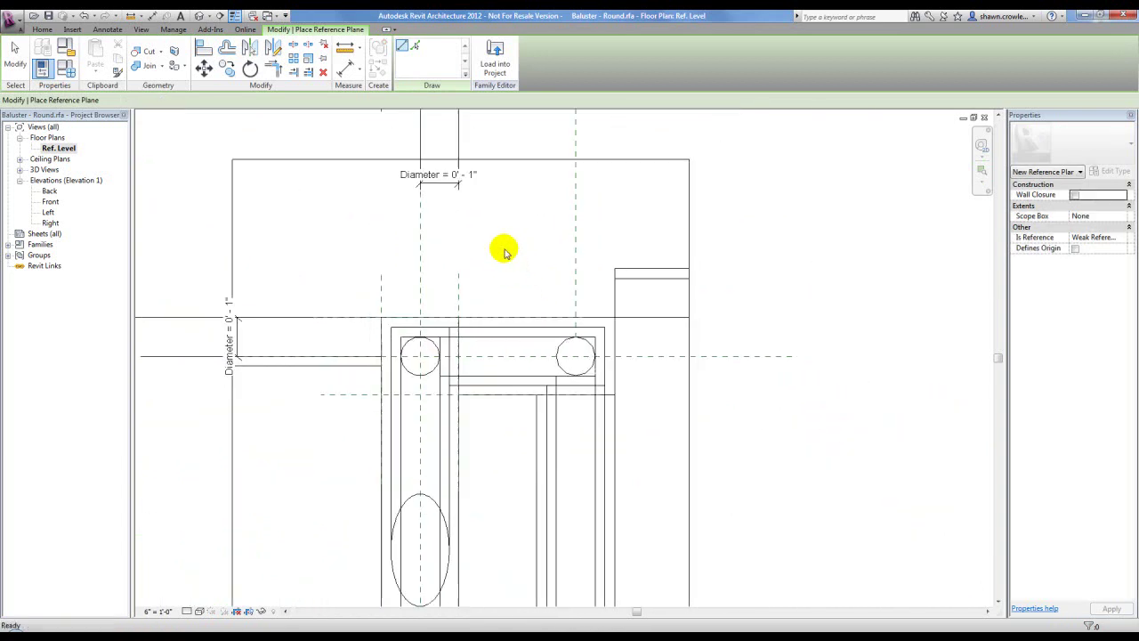
Step: Draw a vertical reference plane roughly midway between the two post center planes, crossing the horizontal plane above the import
key("Escape")
key("Escape")
scroll(507, 245, "down", 2)
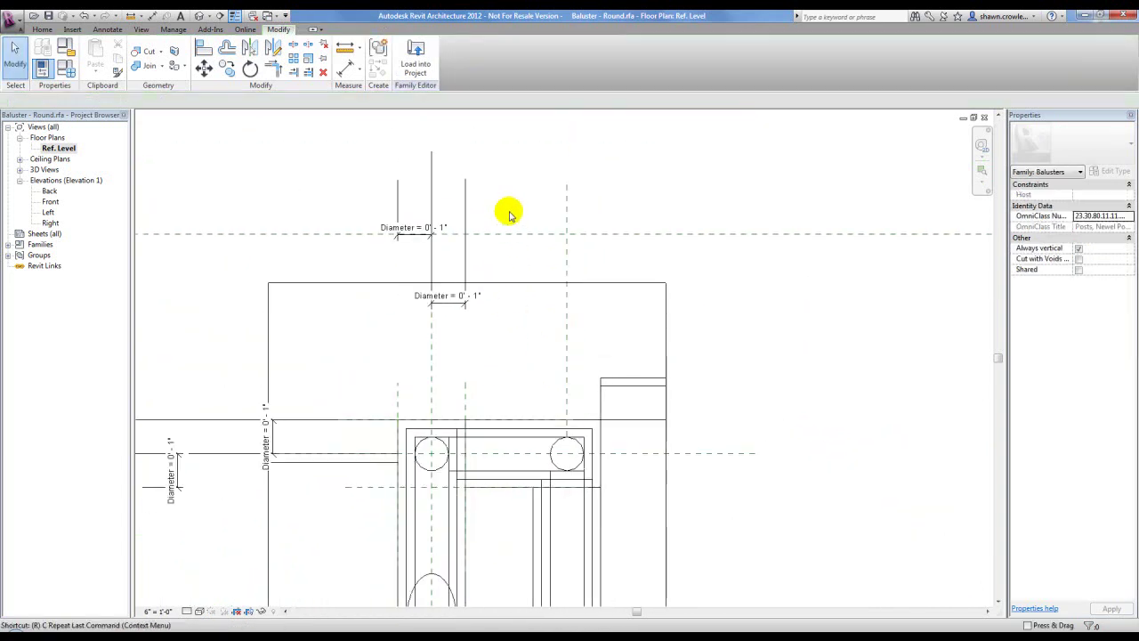
key("r")
key("p")
left_click(508, 211)
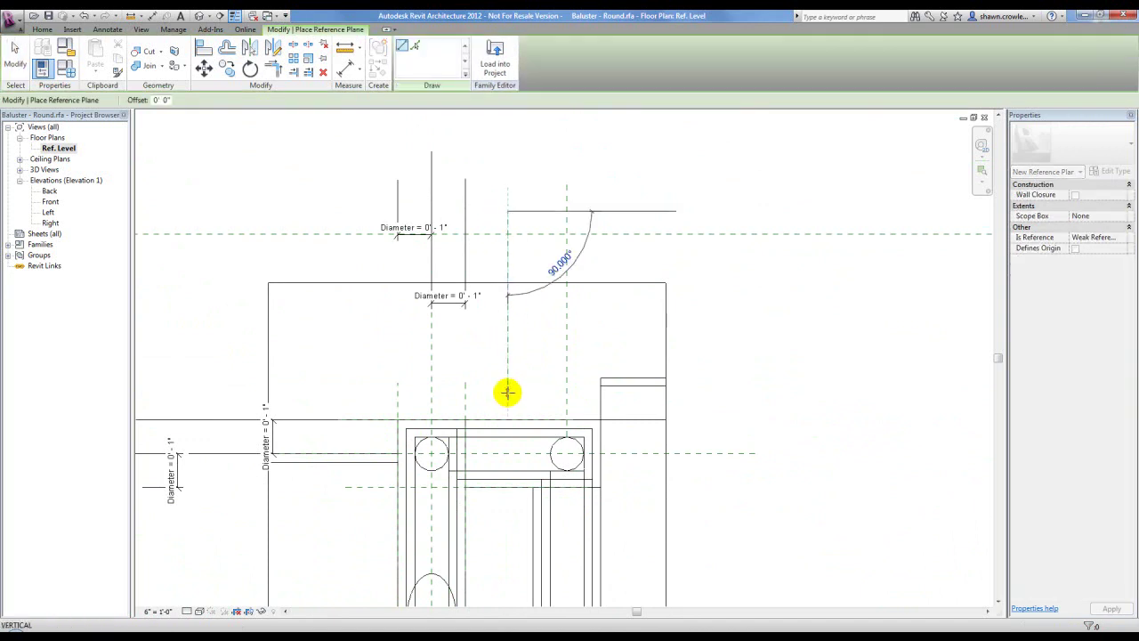
left_click(507, 398)
key("Escape")
key("Escape")
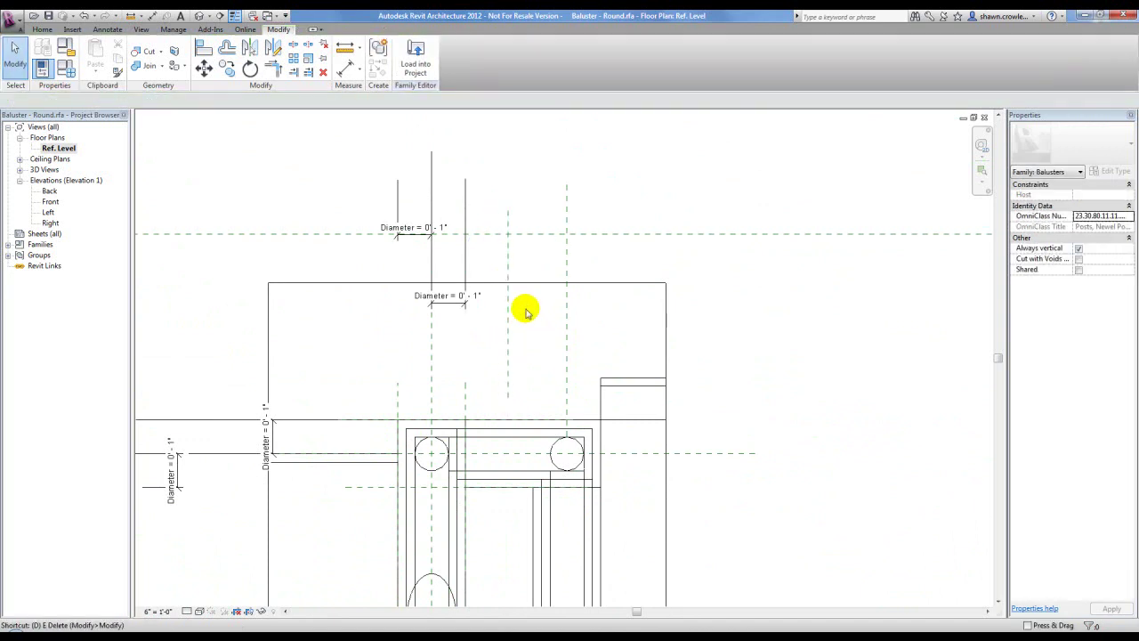
Step: Add an aligned dimension across the two post center planes and the plane between them, and make its segments equal
key("i")
left_click(568, 327)
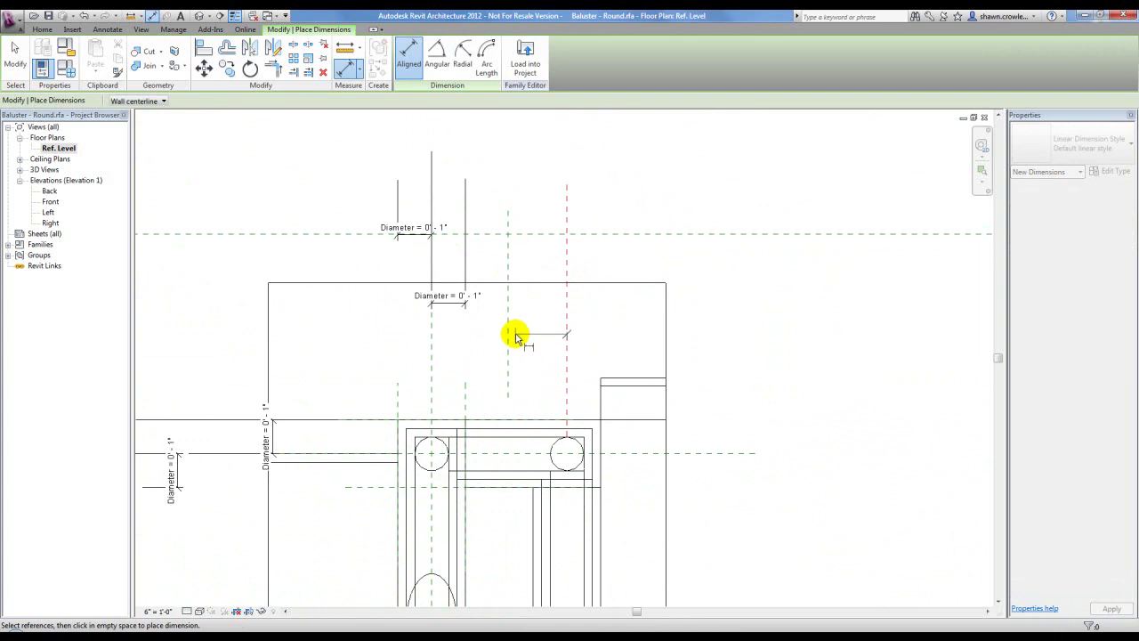
left_click(508, 338)
left_click(432, 359)
left_click(794, 324)
left_click(501, 294)
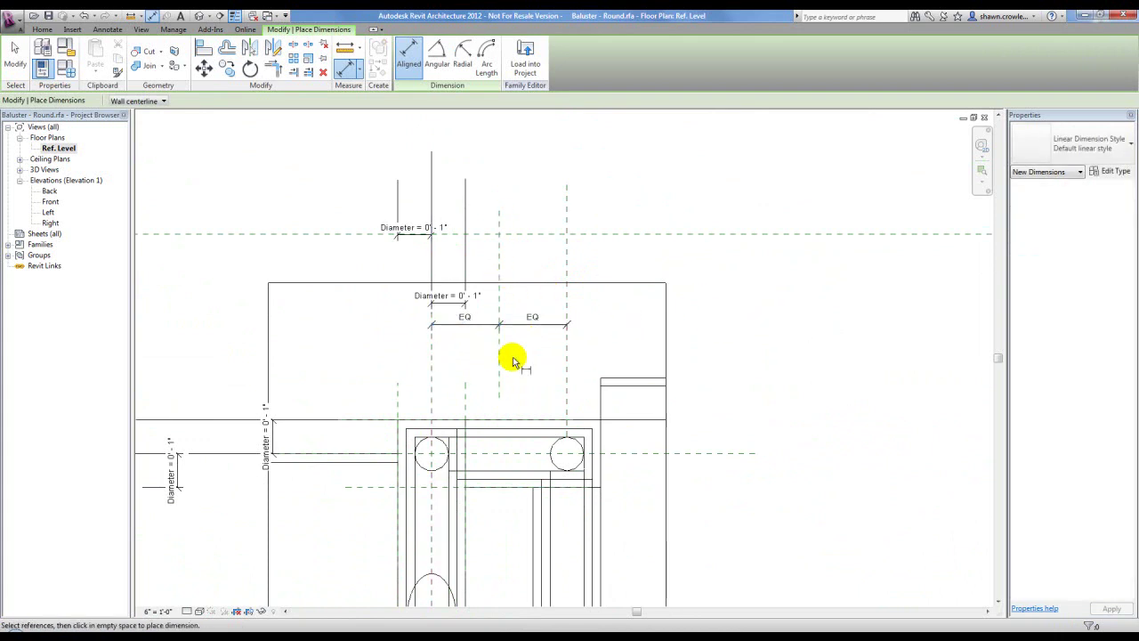
key("Escape")
key("Escape")
key("Escape")
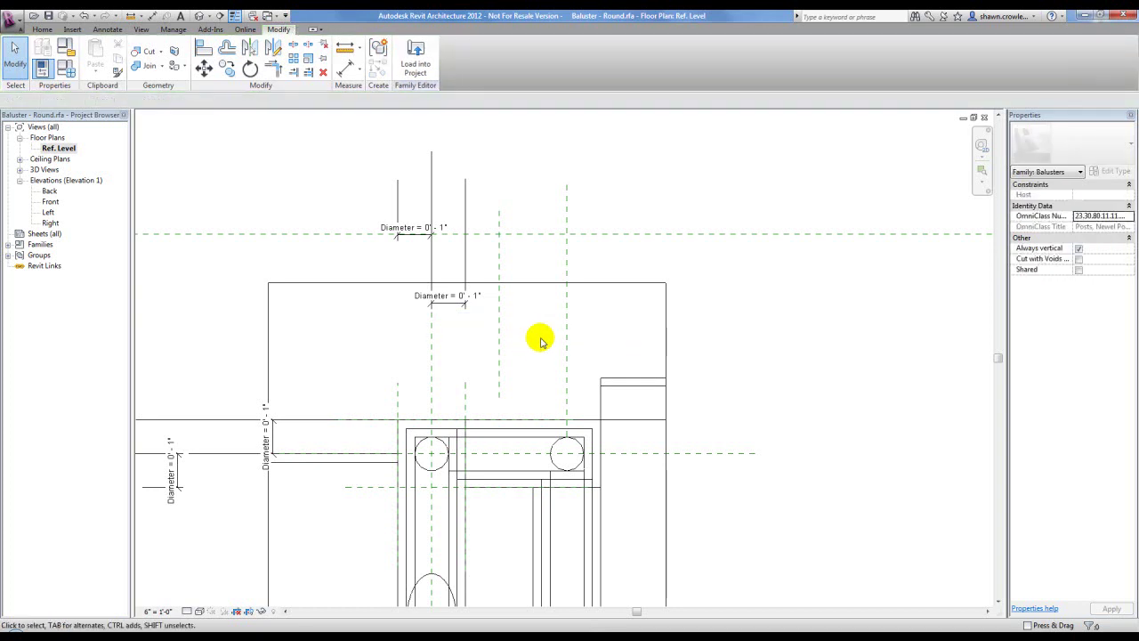
Step: Start a sweep and sketch an L-shaped path from the middle plane along the horizontal plane, then down the first post's center plane past its circle
scroll(522, 330, "down", 2)
middle_click_drag(522, 330, 587, 335)
scroll(589, 275, "up", 2)
left_click(43, 30)
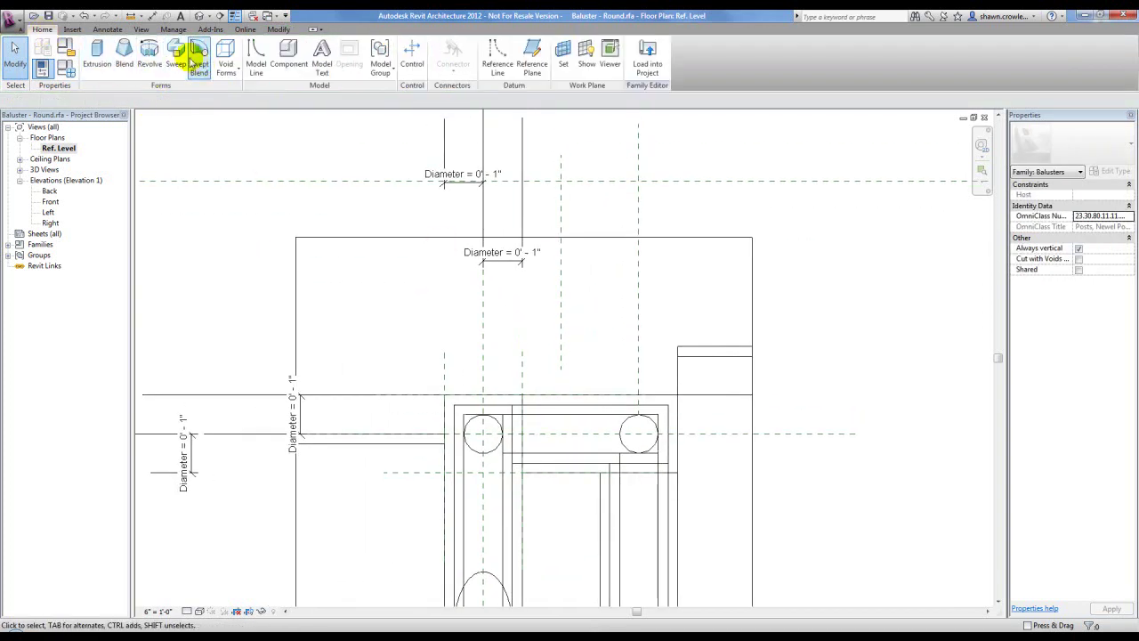
left_click(185, 53)
left_click(527, 47)
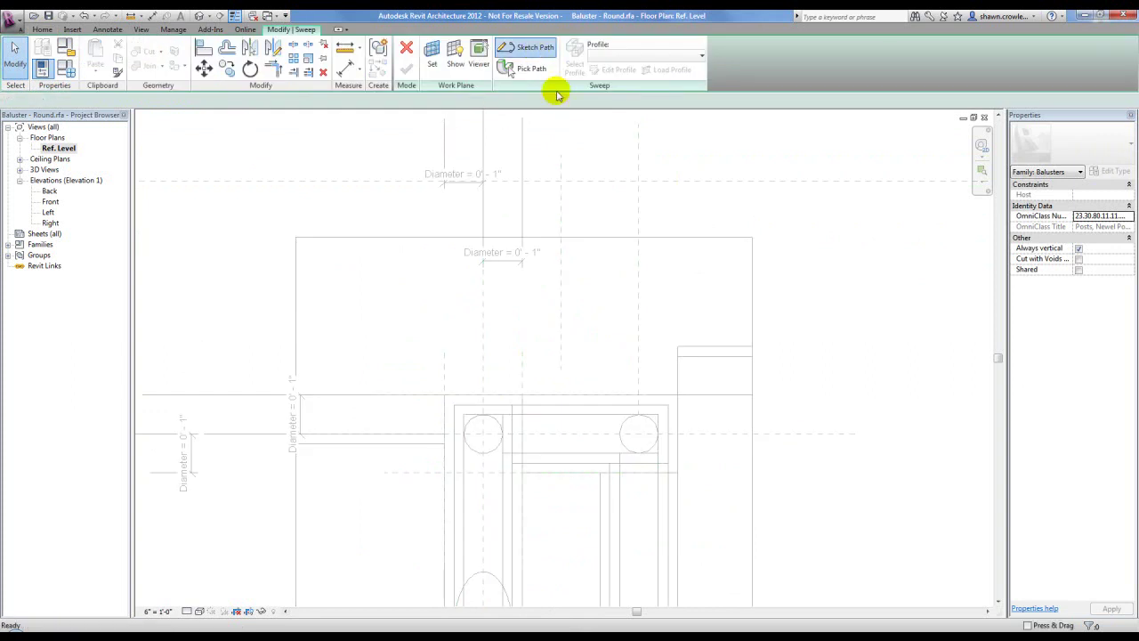
left_click(560, 179)
scroll(539, 177, "up", 6)
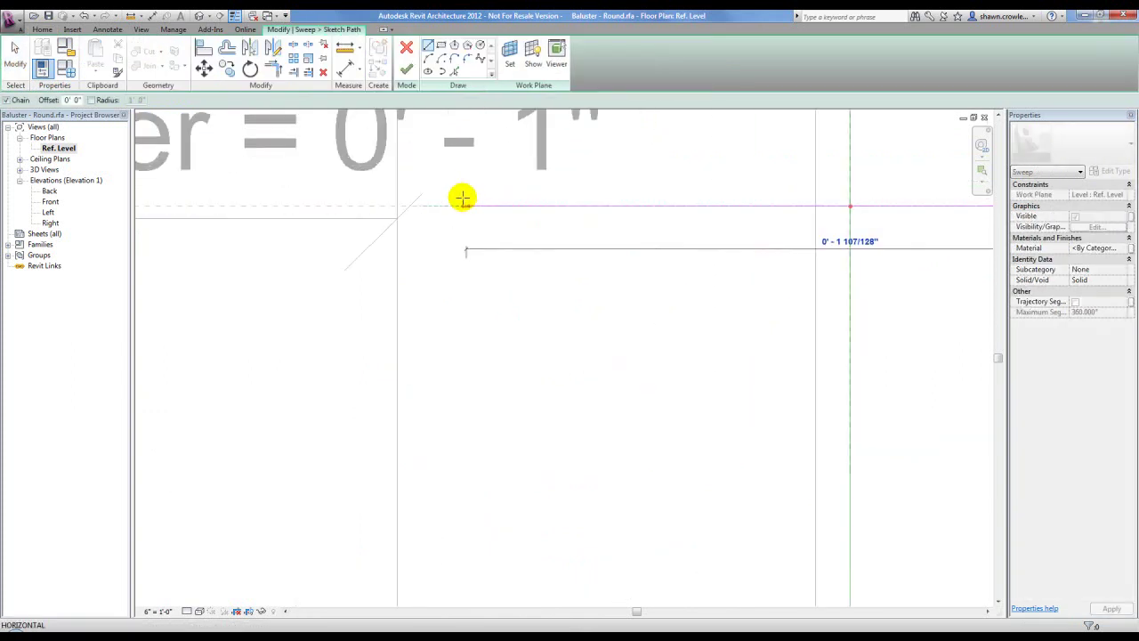
scroll(405, 189, "down", 6)
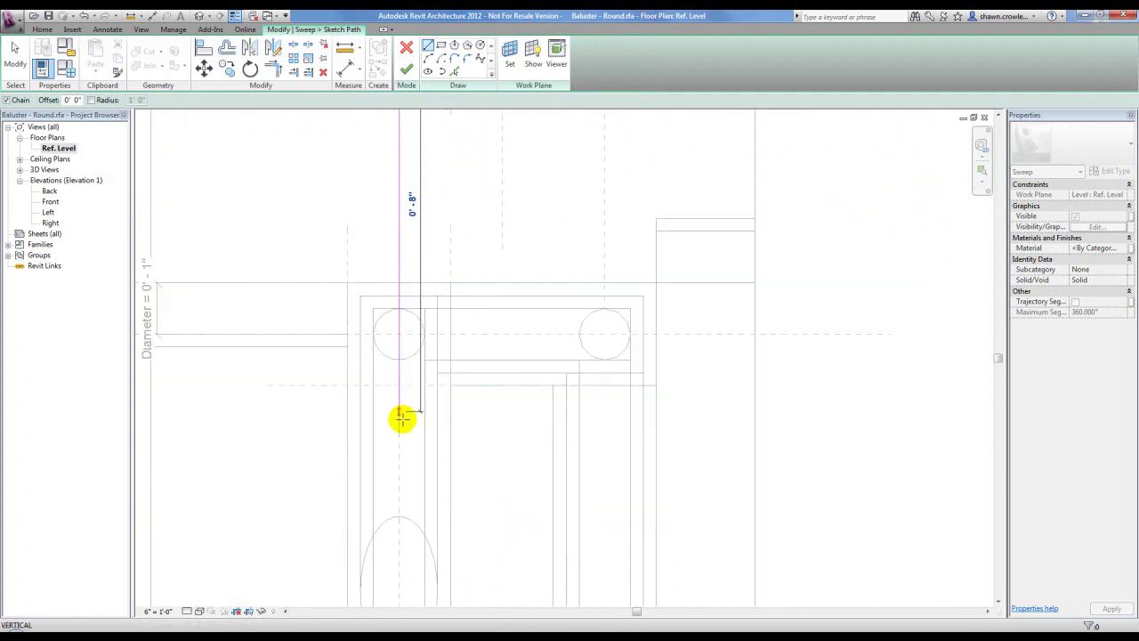
left_click(400, 444)
scroll(493, 293, "down", 8)
scroll(464, 333, "up", 1)
scroll(469, 333, "up", 3)
scroll(516, 219, "down", 3)
key("Escape")
key("Escape")
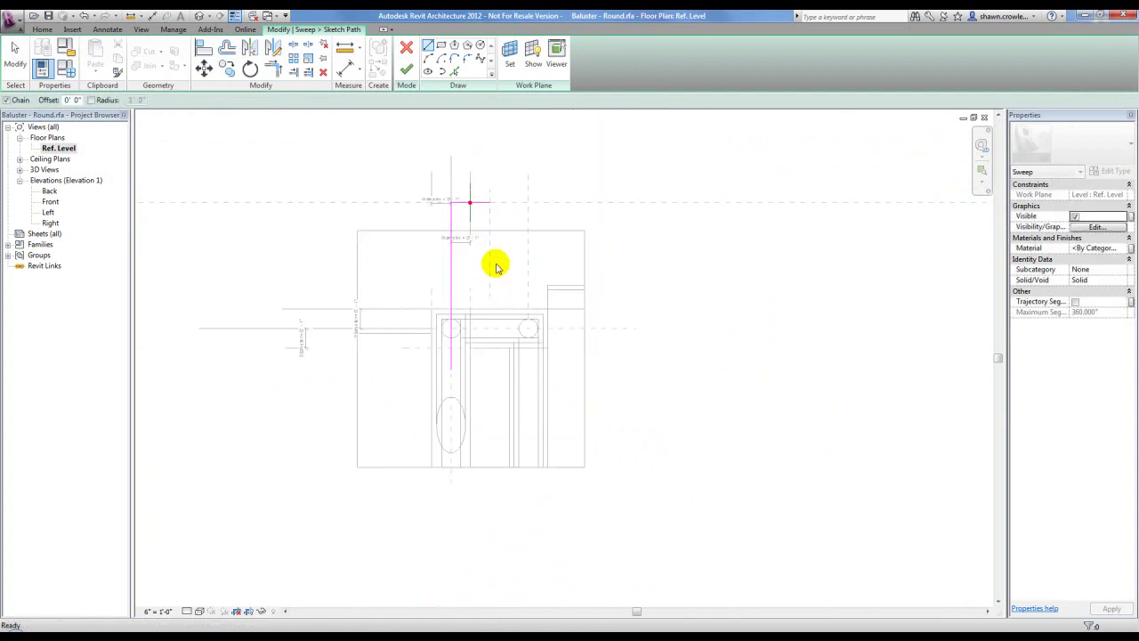
left_click(407, 68)
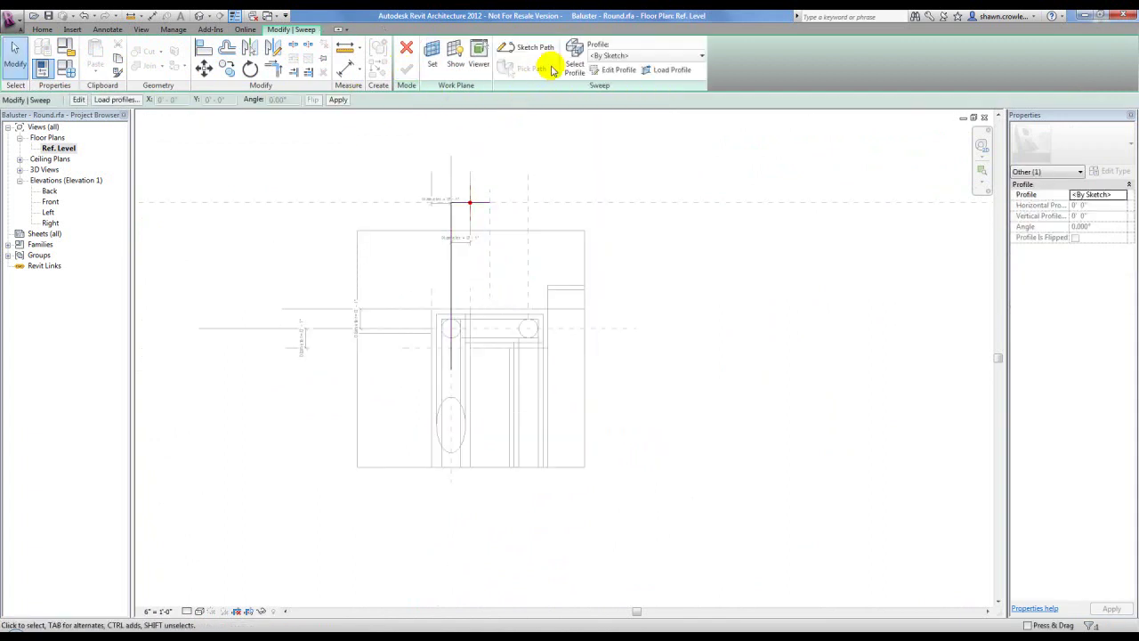
Step: Sketch the sweep profile in the Right elevation as a .75" radius circle at the handrail center planes' crossing, and finish the sweep
left_click(614, 69)
left_click(507, 238)
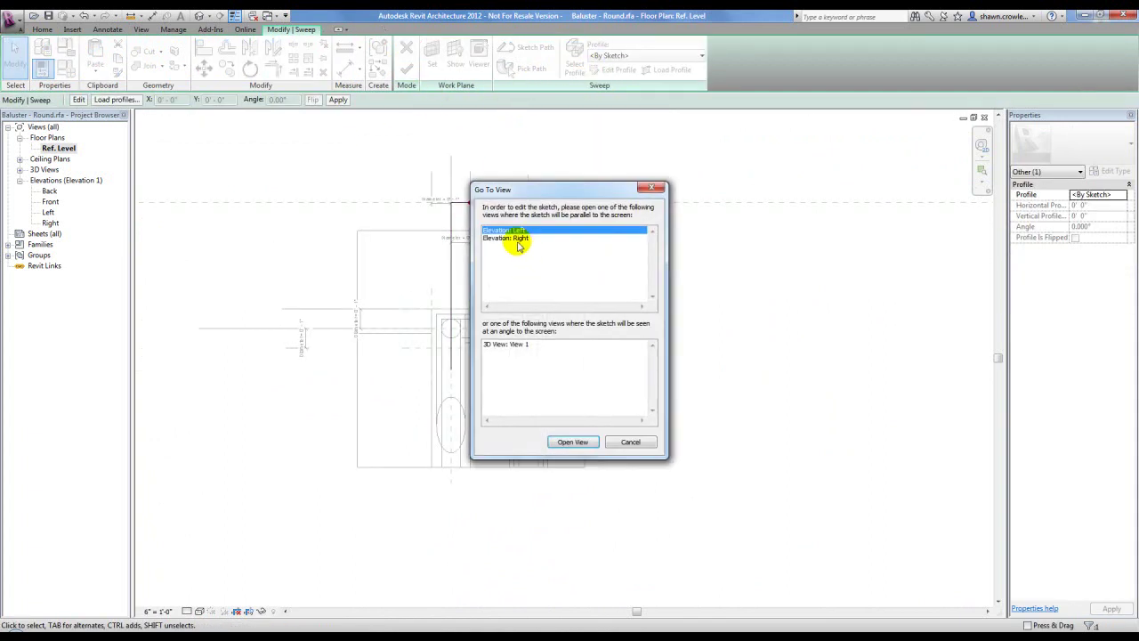
left_click(574, 443)
scroll(587, 292, "up", 4)
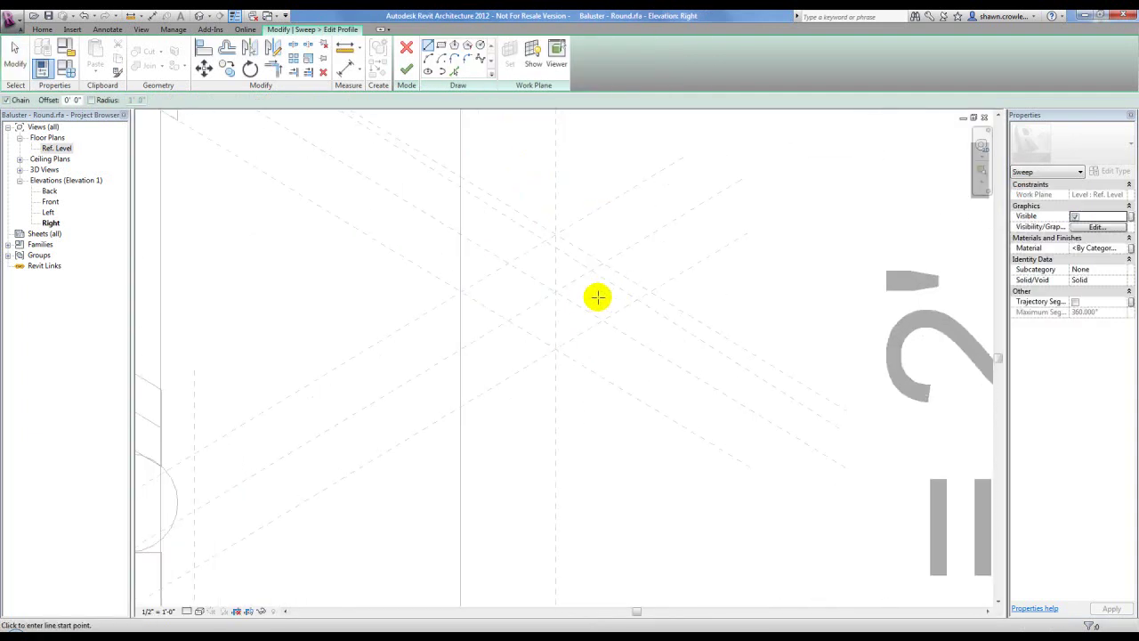
left_click(481, 46)
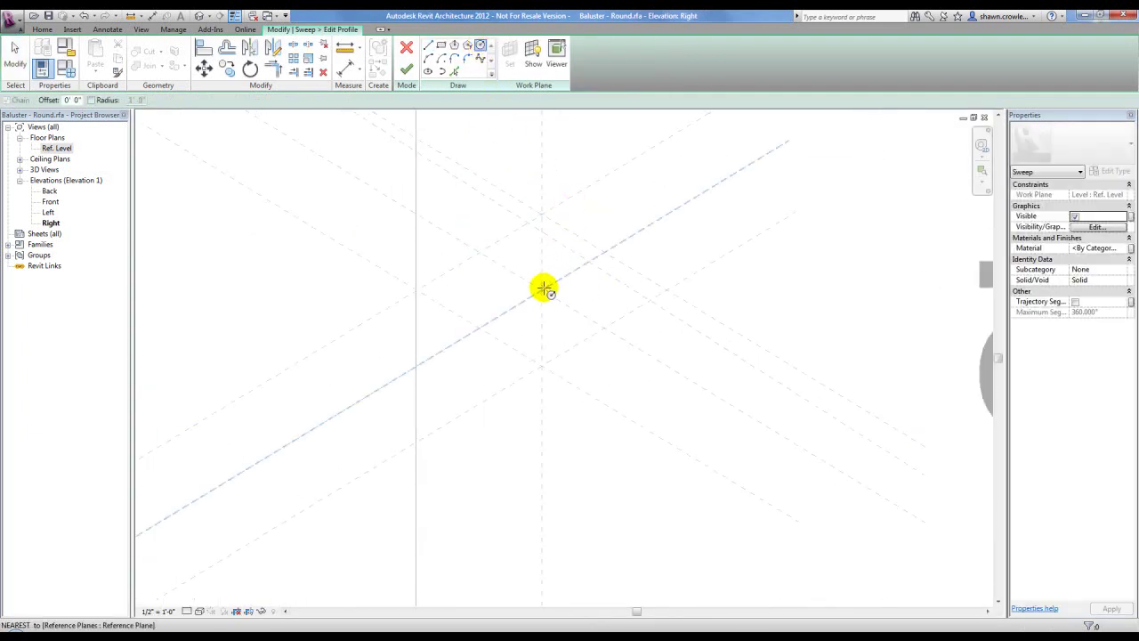
left_click(541, 287)
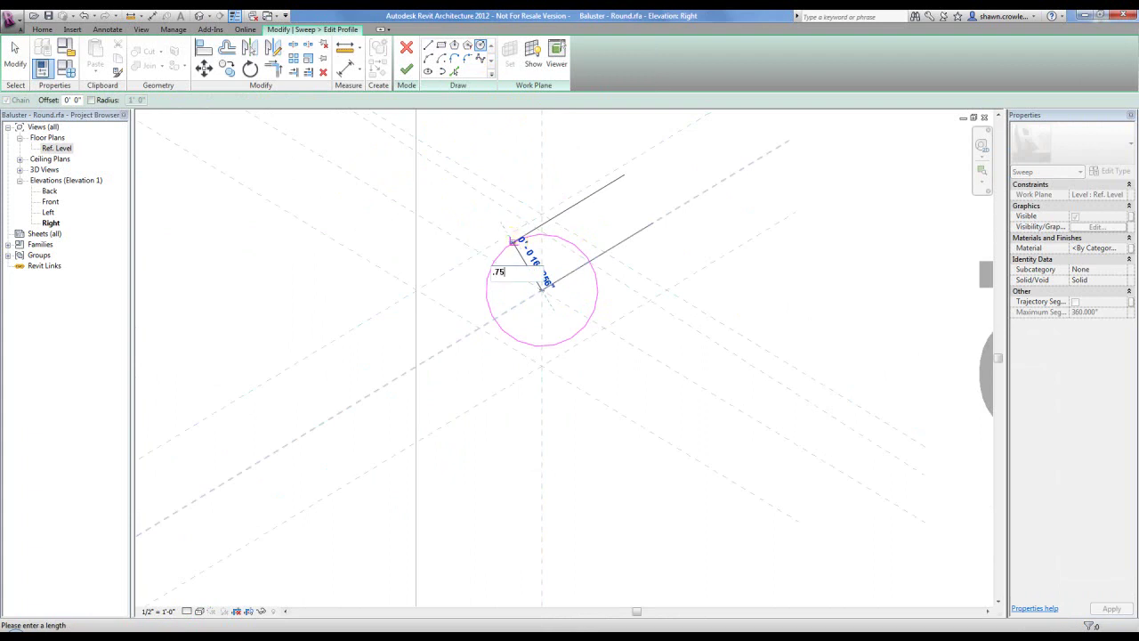
type(".75")
key("Return")
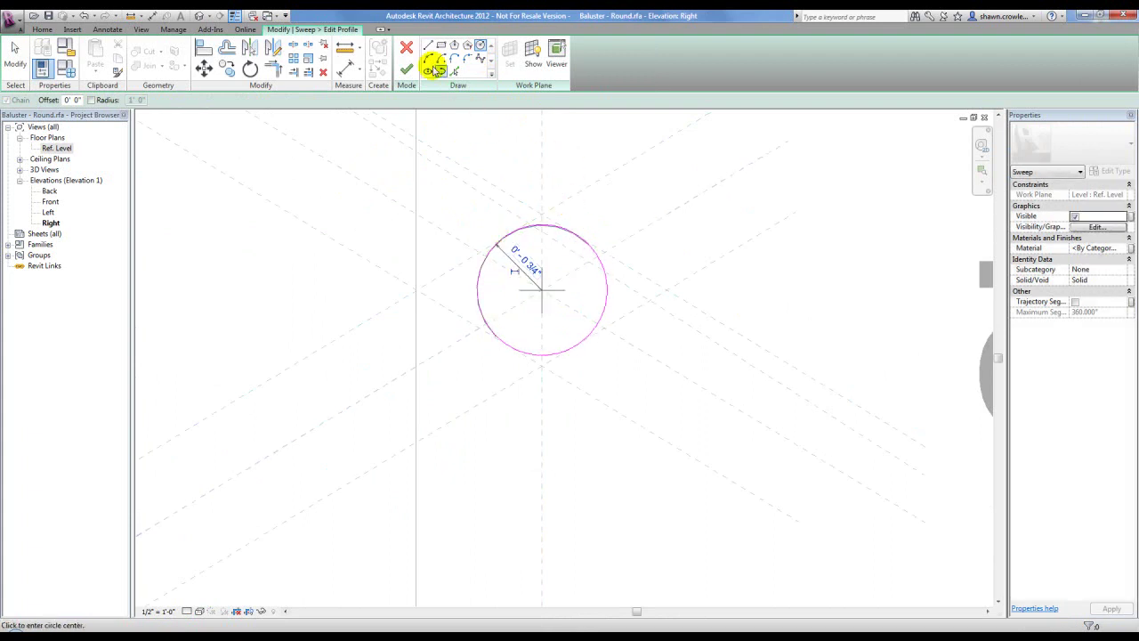
left_click(407, 72)
left_click(405, 71)
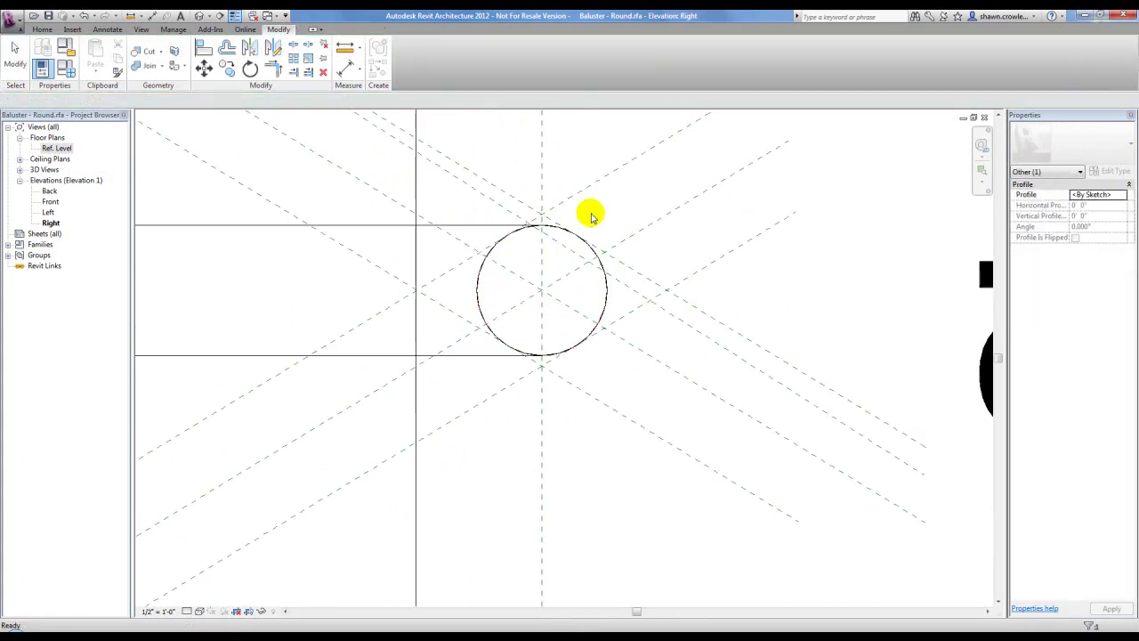
Step: Rotate the sweep about its circular profile's center from horizontal onto the upper handrail's center plane
scroll(595, 228, "down", 4)
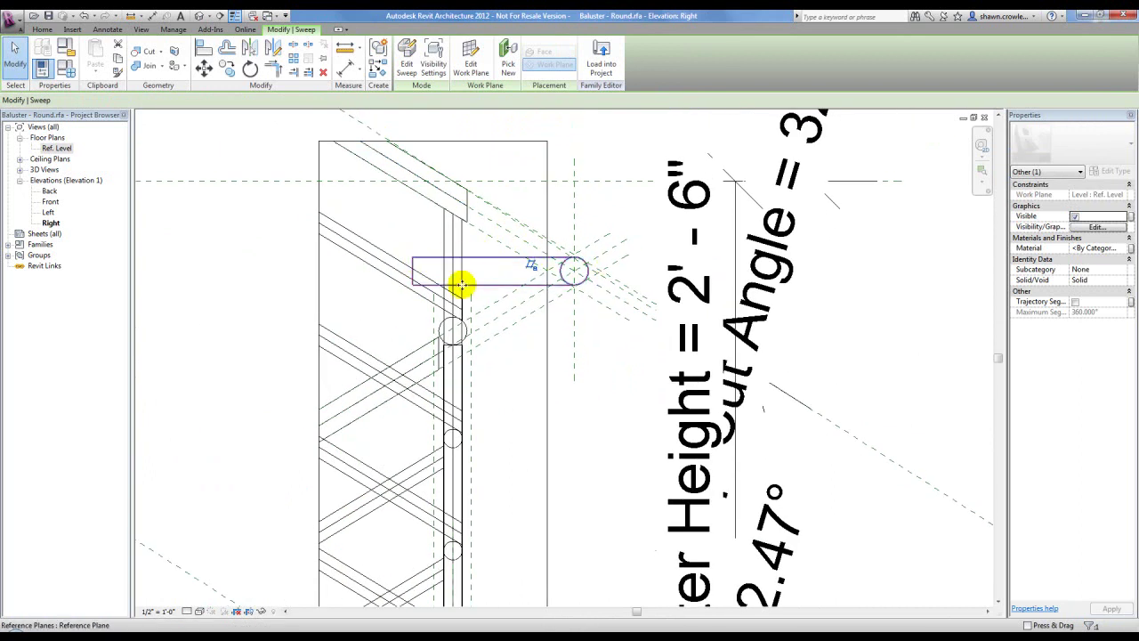
scroll(471, 272, "up", 2)
scroll(474, 279, "up", 1)
key("o")
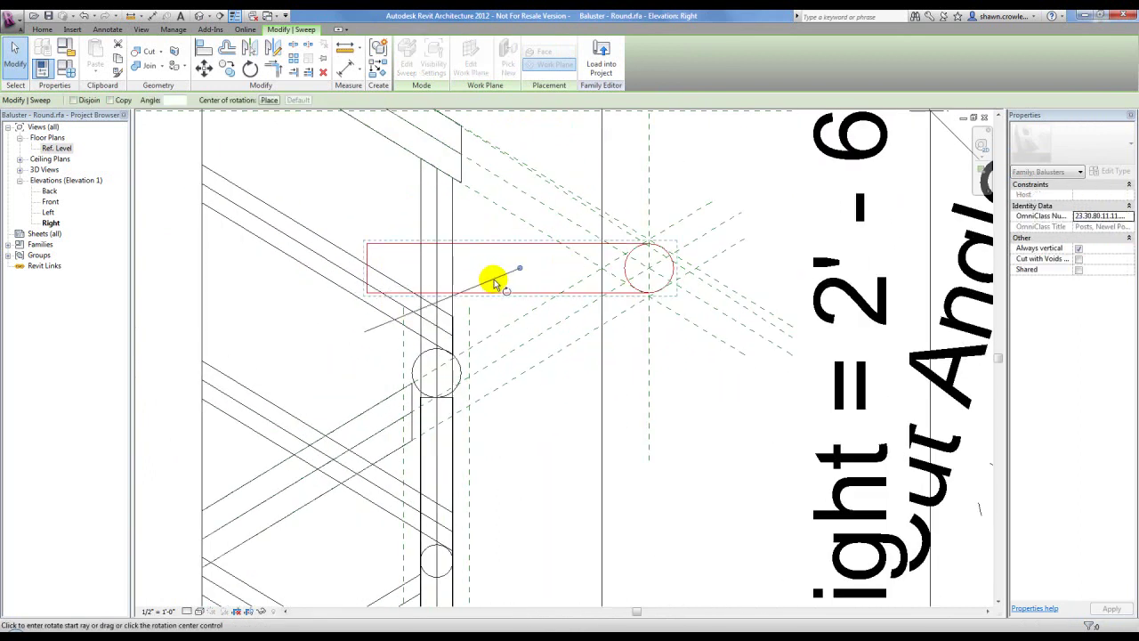
left_click_drag(521, 271, 648, 264)
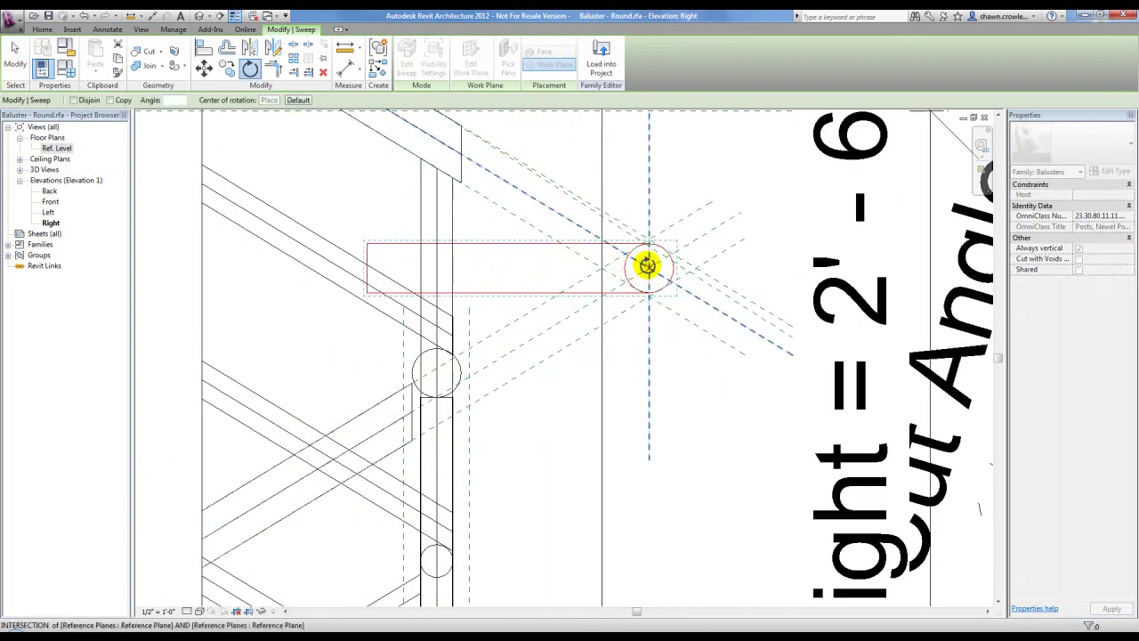
left_click(467, 268)
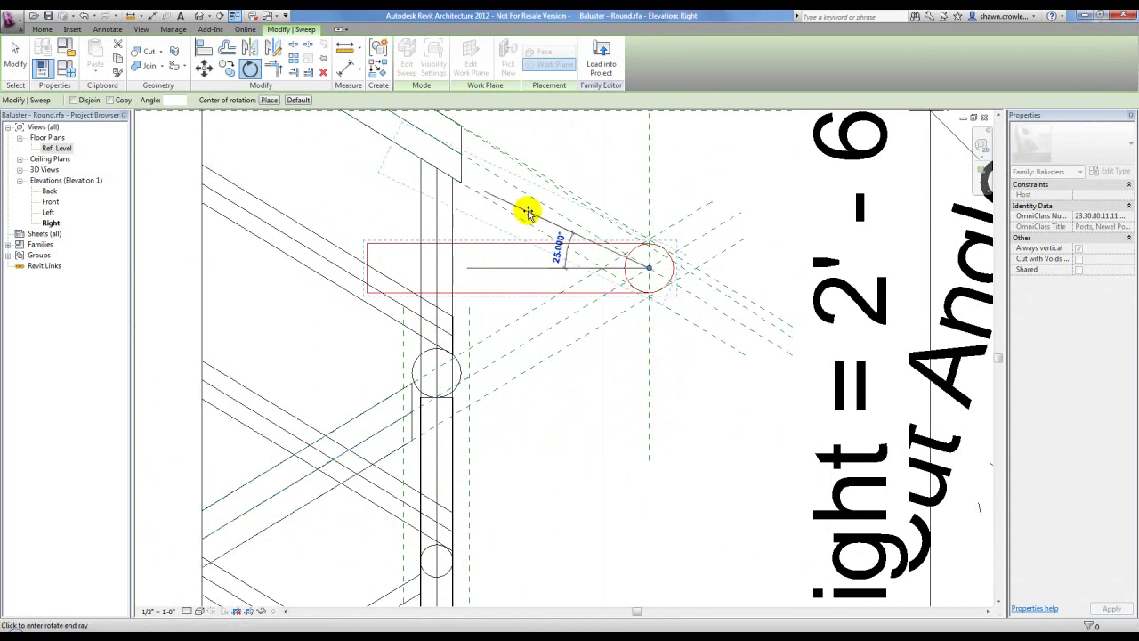
left_click(532, 202)
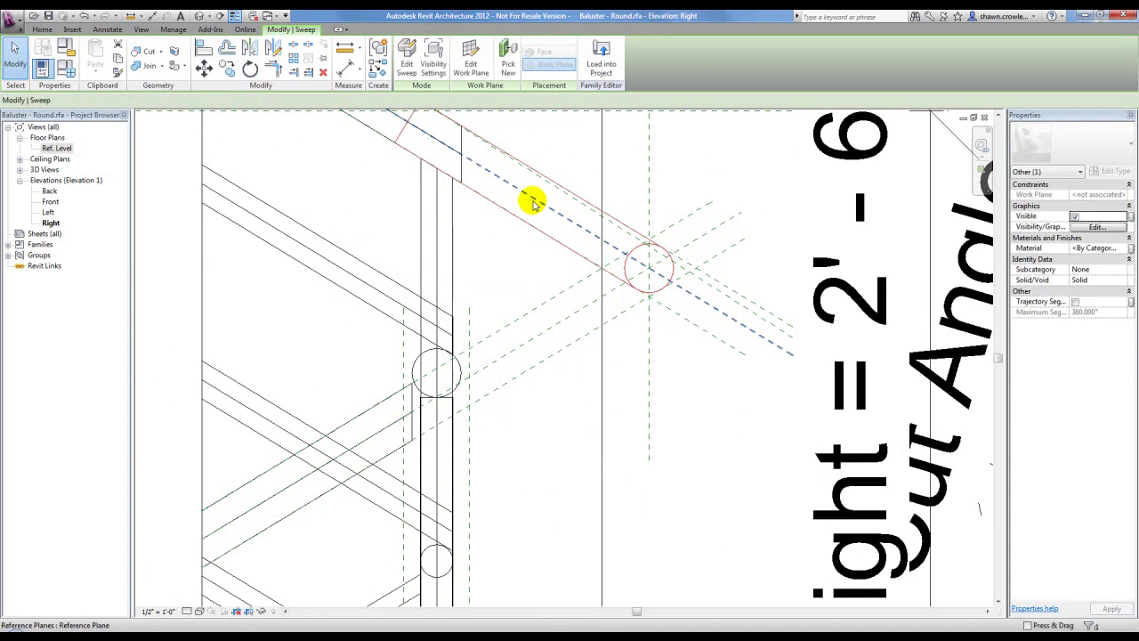
scroll(536, 223, "down", 2)
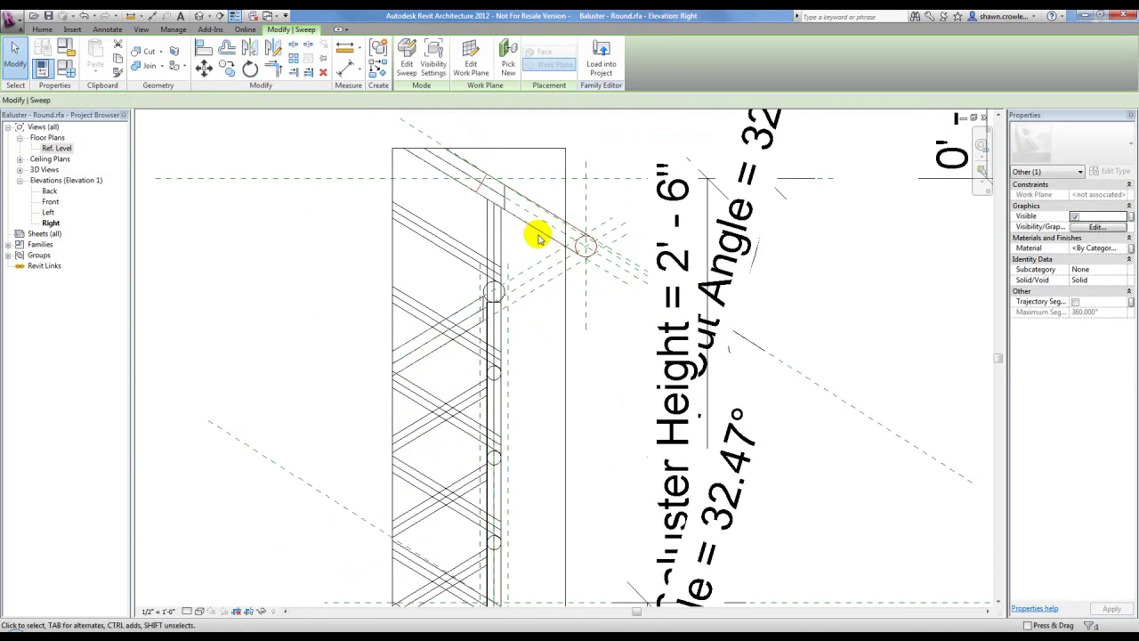
Step: Mirror a copy of the sweep across the middle reference plane in the Ref. Level floor plan
double_click(56, 148)
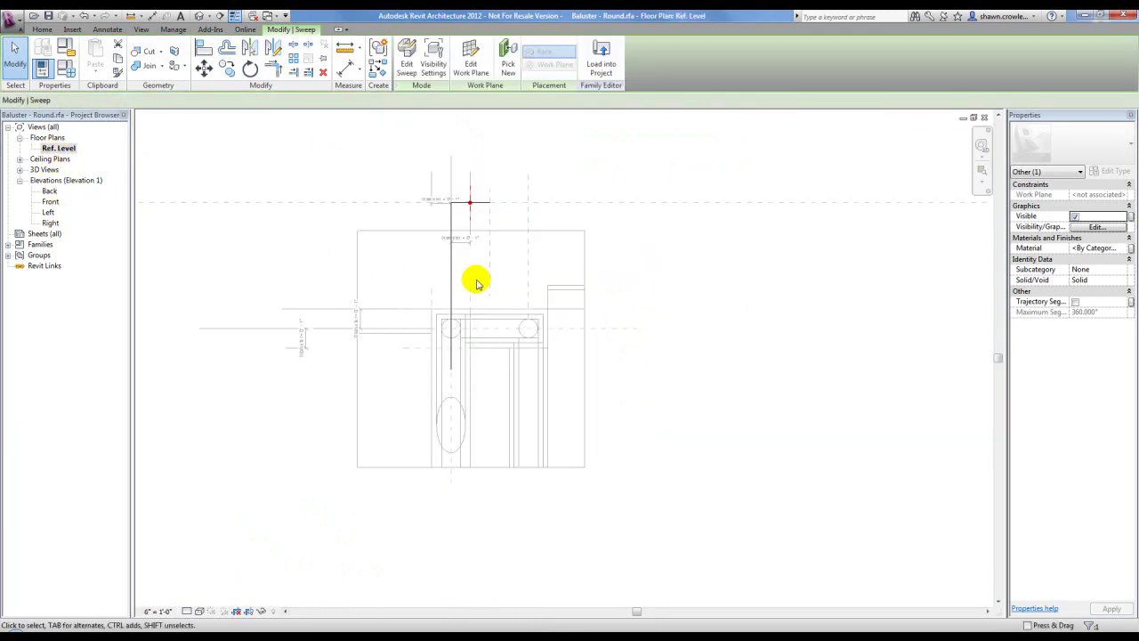
left_click(621, 253)
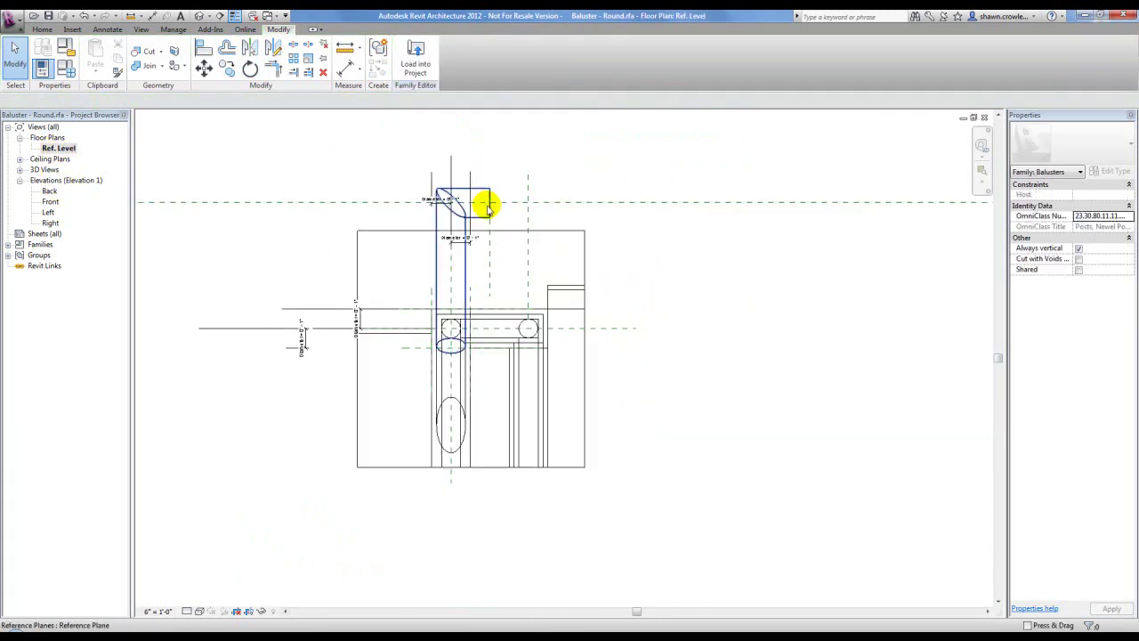
left_click(477, 217)
key("m")
key("m")
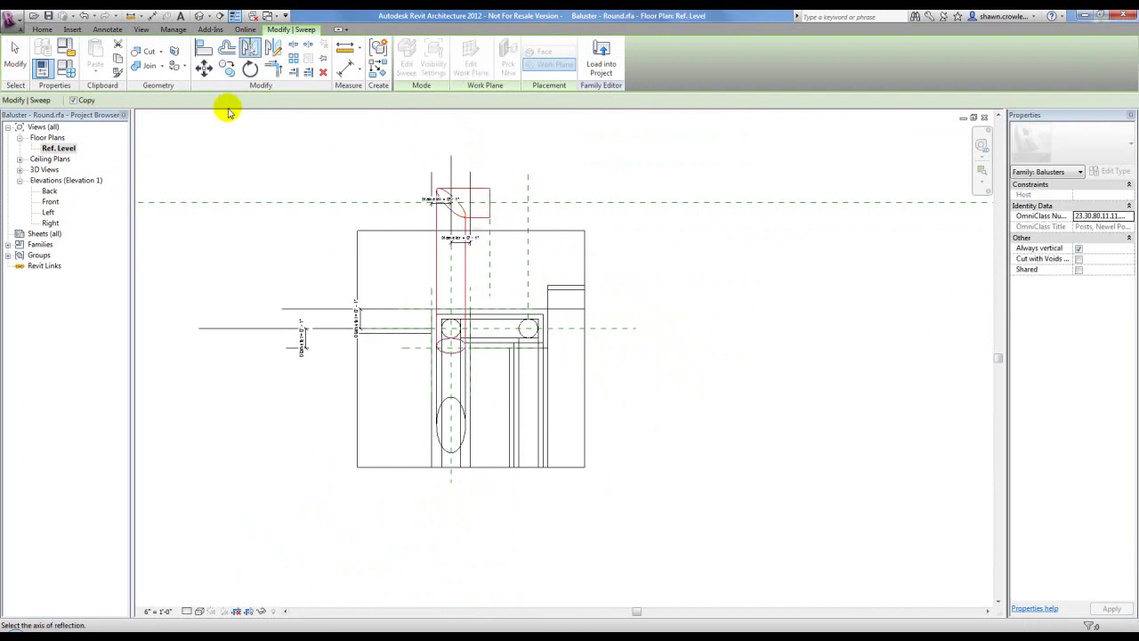
scroll(467, 242, "up", 2)
left_click(512, 255)
scroll(525, 254, "down", 2)
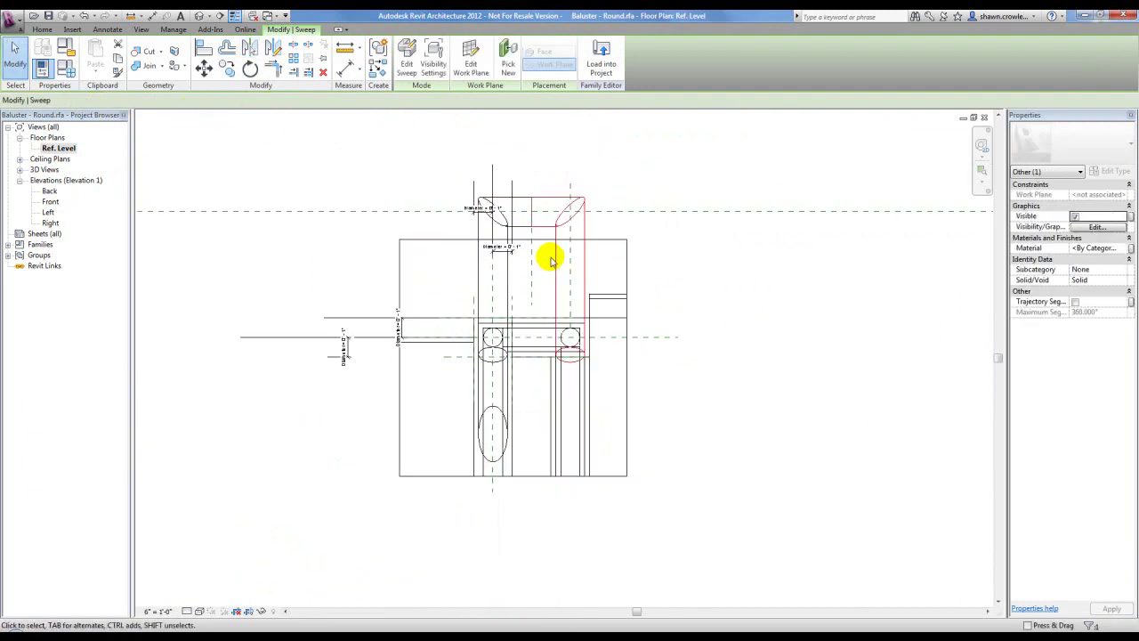
Step: Rotate the mirrored sweep in the Right elevation about the profile center onto the lower handrail's center plane
double_click(54, 223)
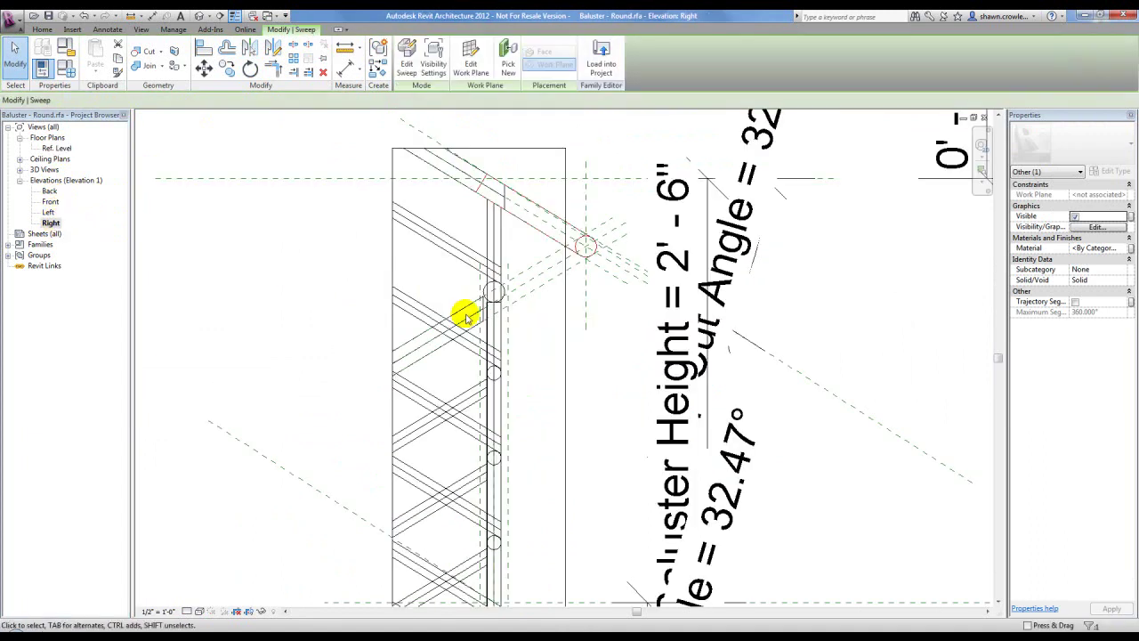
scroll(589, 278, "up", 2)
scroll(596, 283, "up", 1)
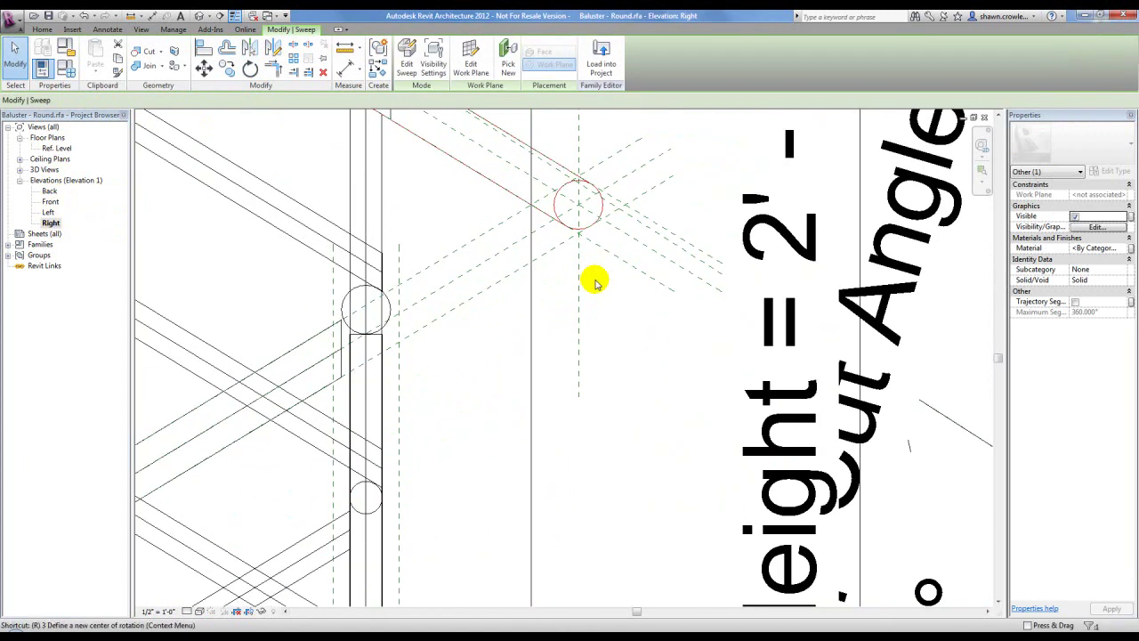
key("r")
key("o")
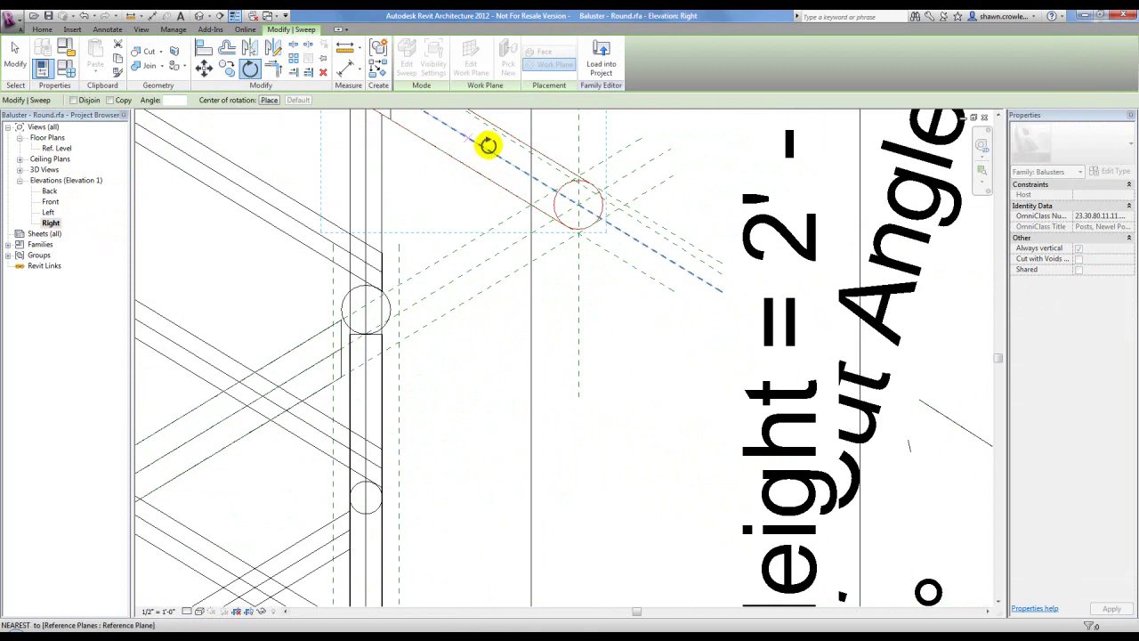
left_click(578, 203)
left_click(463, 138)
left_click(460, 278)
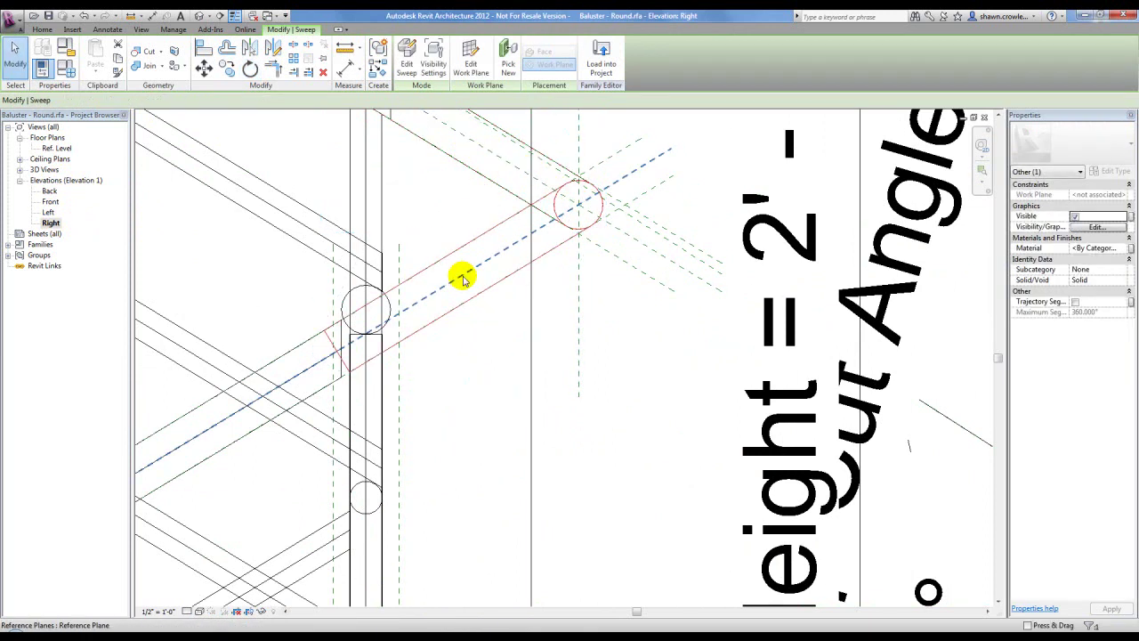
Step: Open the 3D view View 1 and switch it to a shaded visual style
scroll(461, 279, "down", 3)
double_click(47, 170)
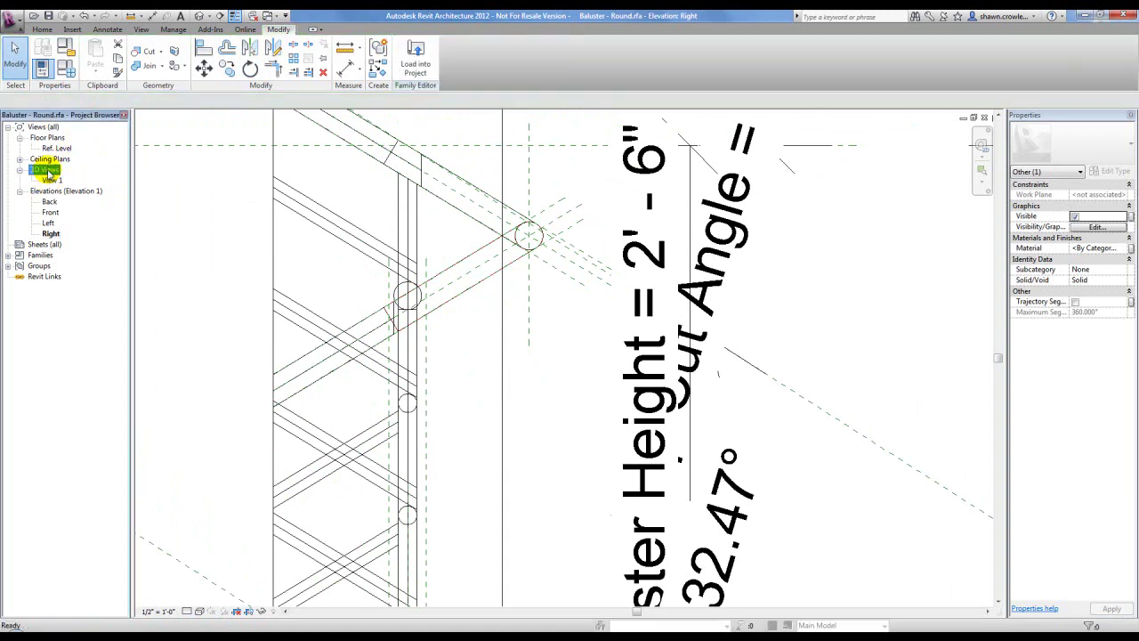
double_click(51, 180)
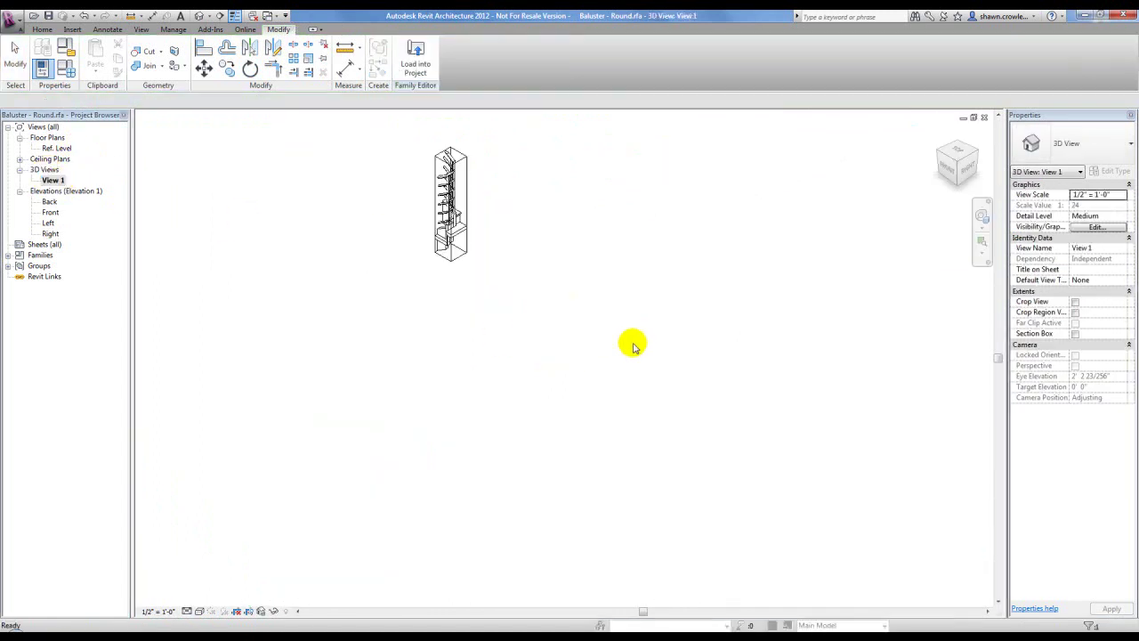
left_click(341, 570)
left_click(199, 611)
left_click(234, 575)
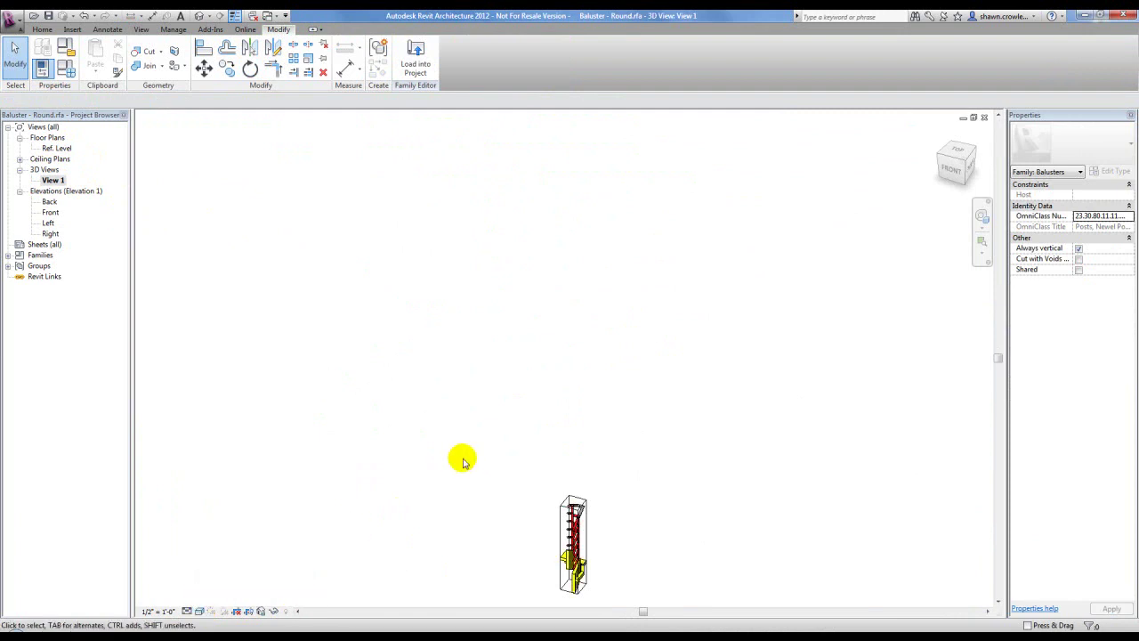
Step: Examine in 3D how both handrail sweeps meet the imported upper and lower handrails and each other at the turn
scroll(592, 531, "up", 5)
mouse_move(592, 531)
middle_mouse_down()
mouse_move(590, 387)
mouse_move(569, 376)
mouse_move(330, 376)
mouse_move(610, 338)
middle_mouse_up()
scroll(610, 338, "up", 5)
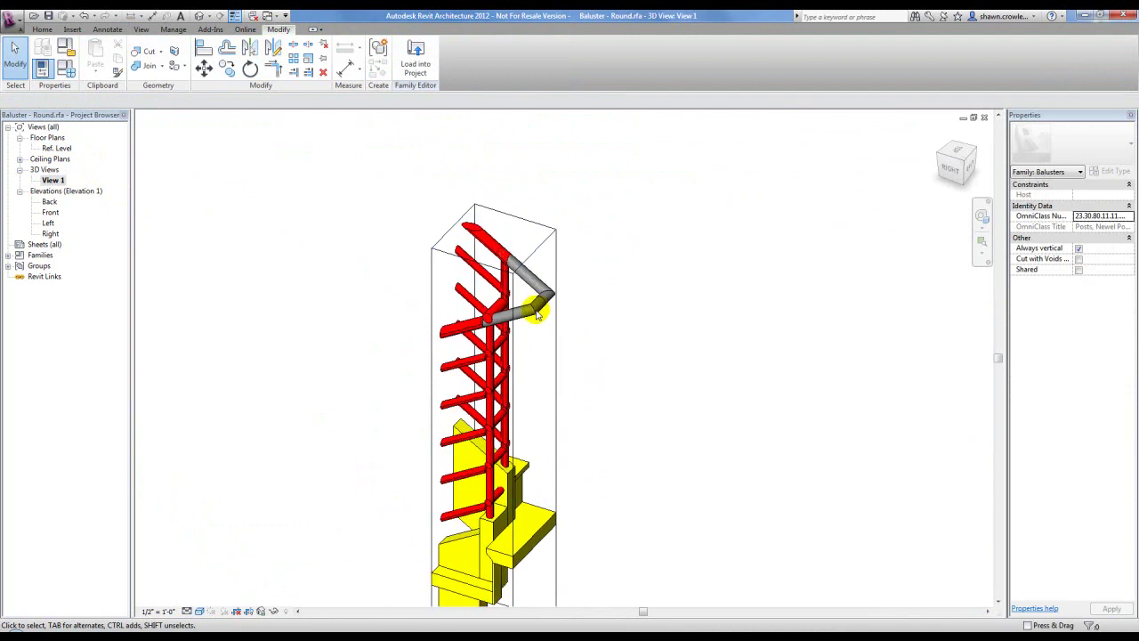
mouse_move(501, 254)
middle_mouse_down("shift")
mouse_move(552, 275)
mouse_move(615, 238)
mouse_move(655, 172)
mouse_move(640, 247)
mouse_move(537, 261)
mouse_move(520, 249)
middle_mouse_up("shift")
scroll(516, 244, "up", 2)
scroll(516, 240, "up", 2)
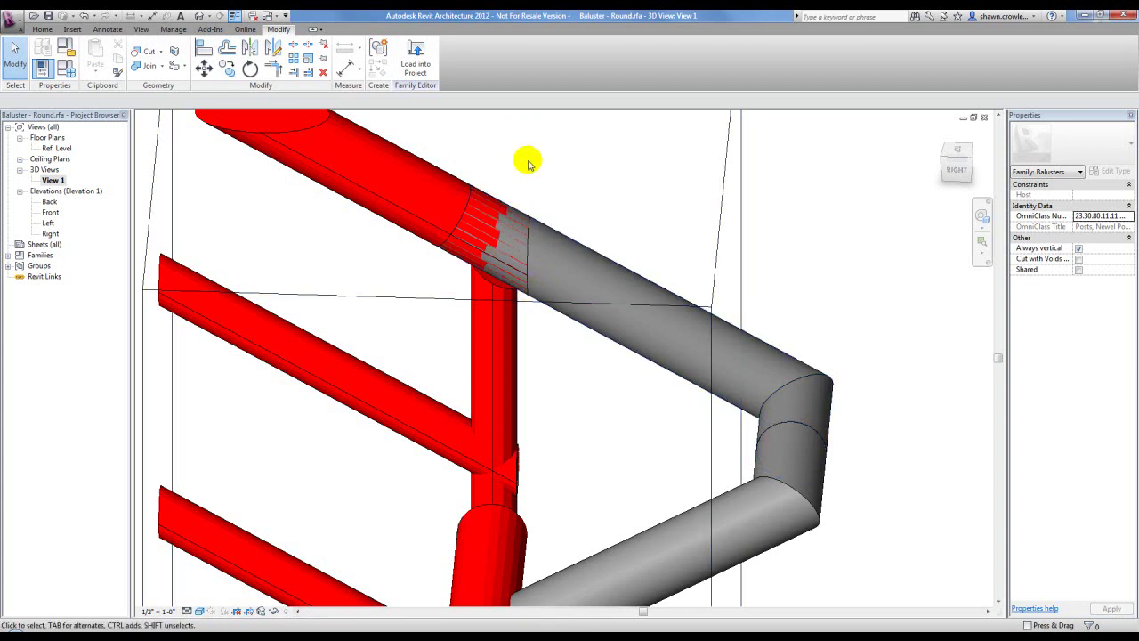
scroll(547, 338, "down", 2)
middle_click_drag(559, 346, 551, 158)
scroll(504, 354, "up", 2)
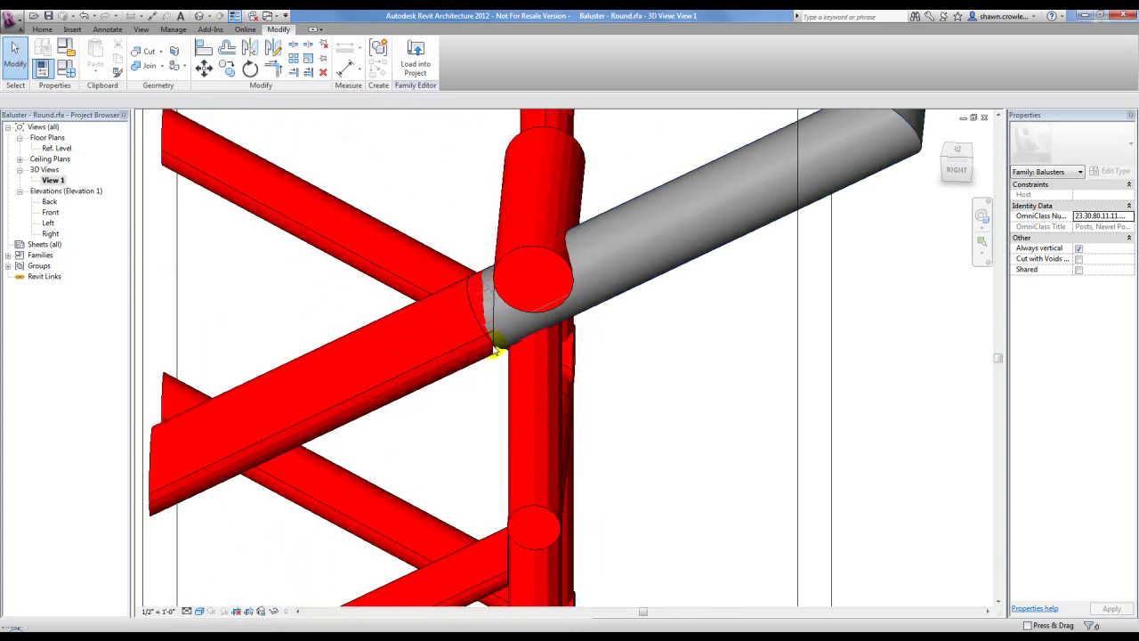
scroll(498, 352, "down", 4)
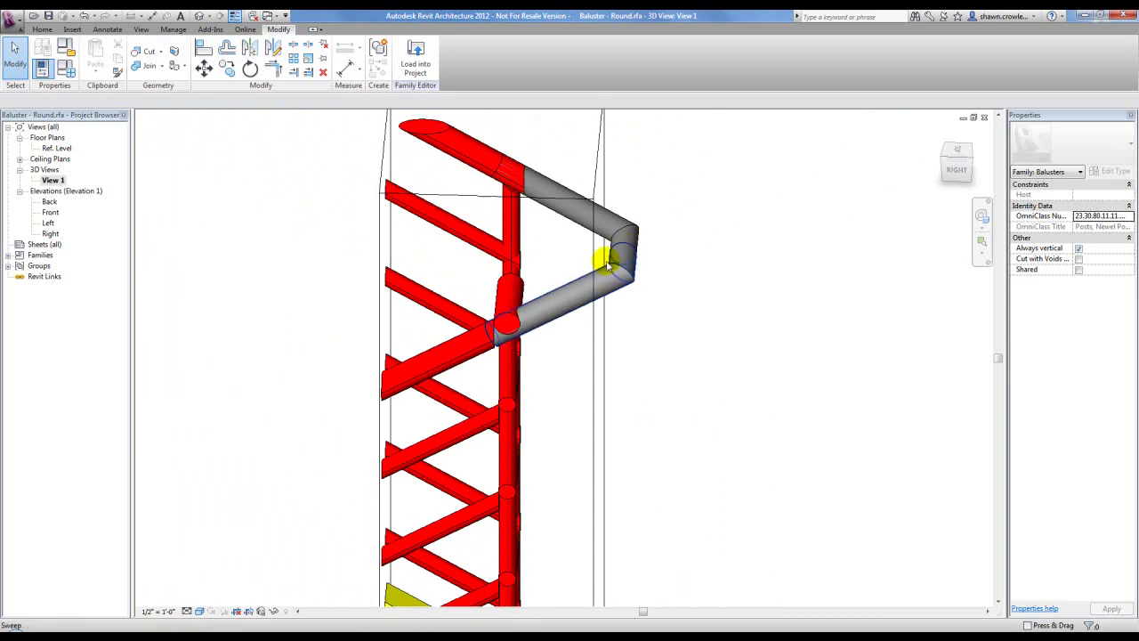
scroll(617, 251, "up", 3)
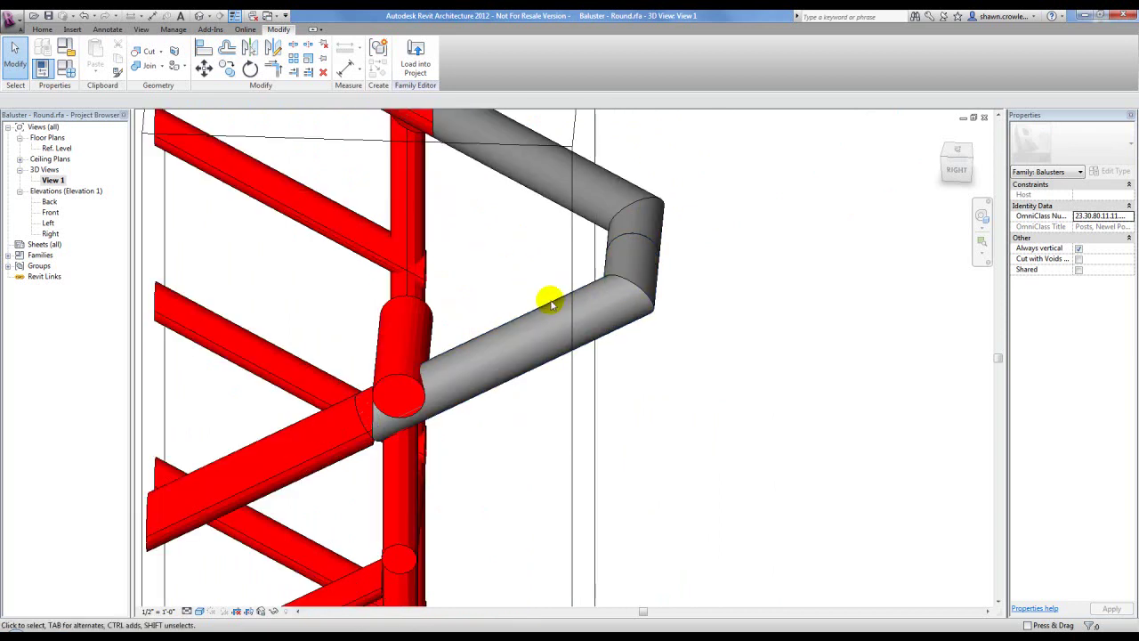
Step: In the Ref. Level plan, edit the lower handrail sweep's path, lengthening its straight segment to about 0' 11 1/4"
double_click(55, 147)
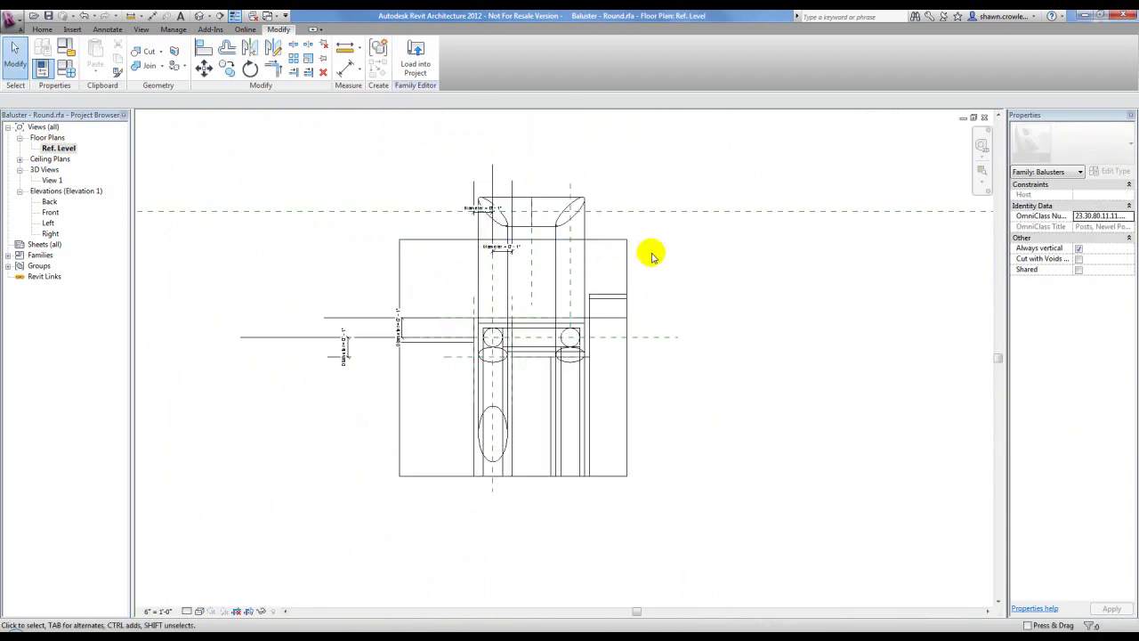
left_click(583, 225)
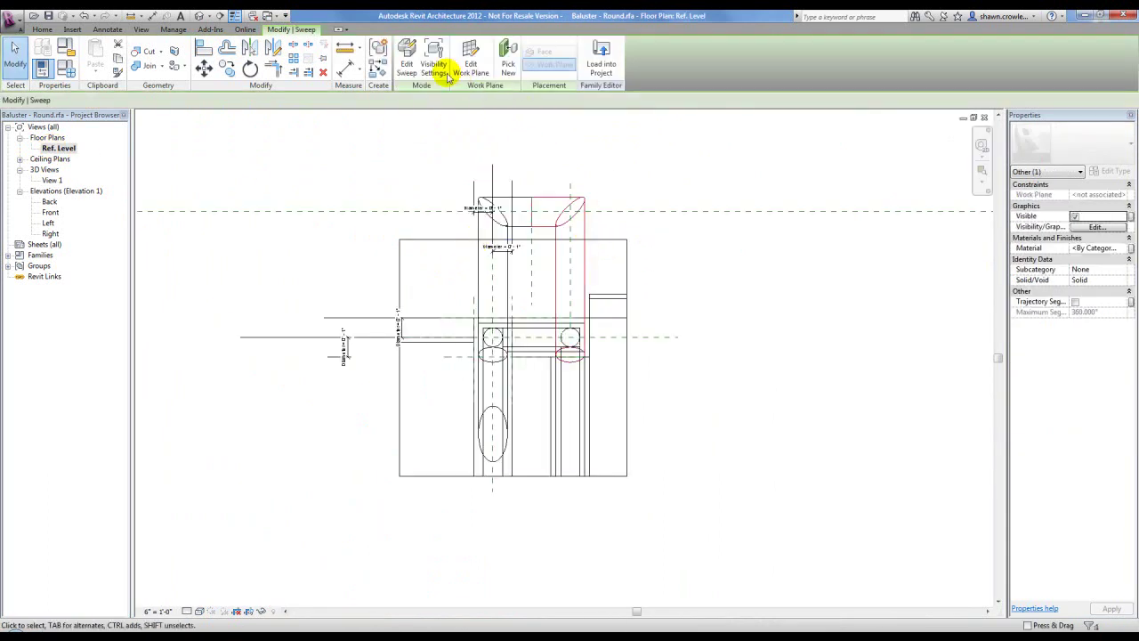
left_click(414, 62)
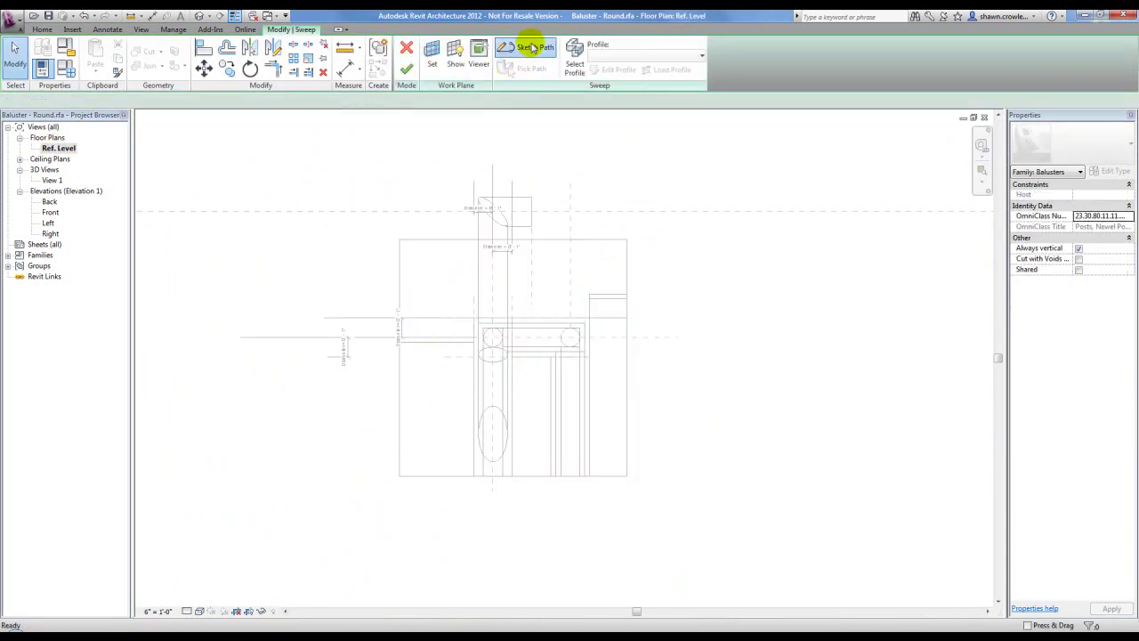
left_click(533, 48)
scroll(610, 184, "down", 5)
scroll(600, 165, "up", 3)
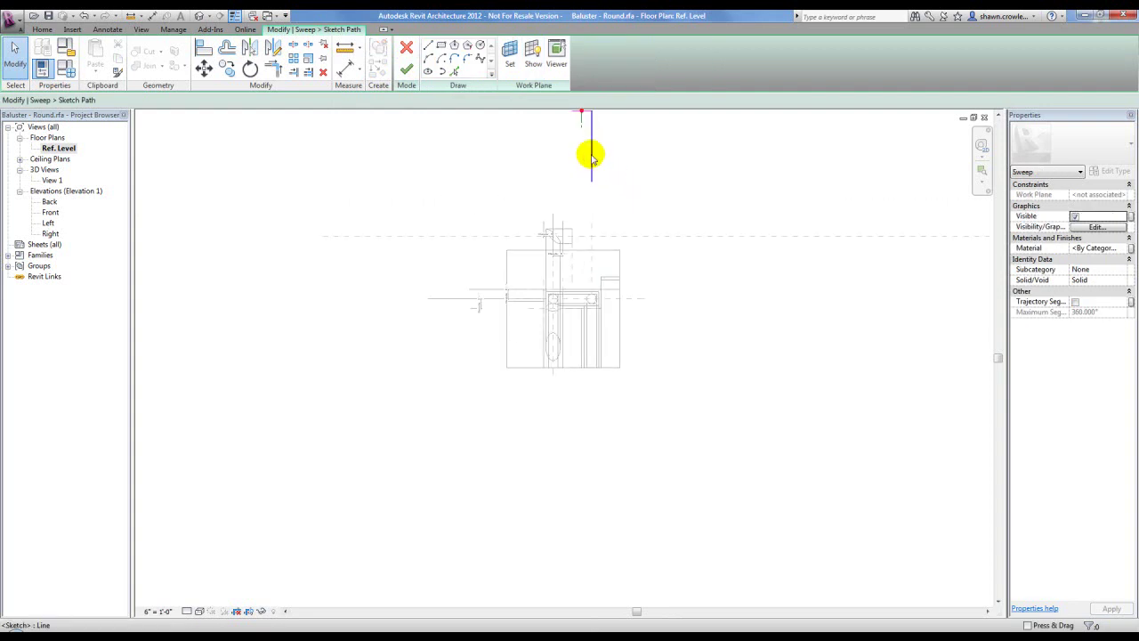
left_click(592, 158)
left_click_drag(592, 180, 592, 202)
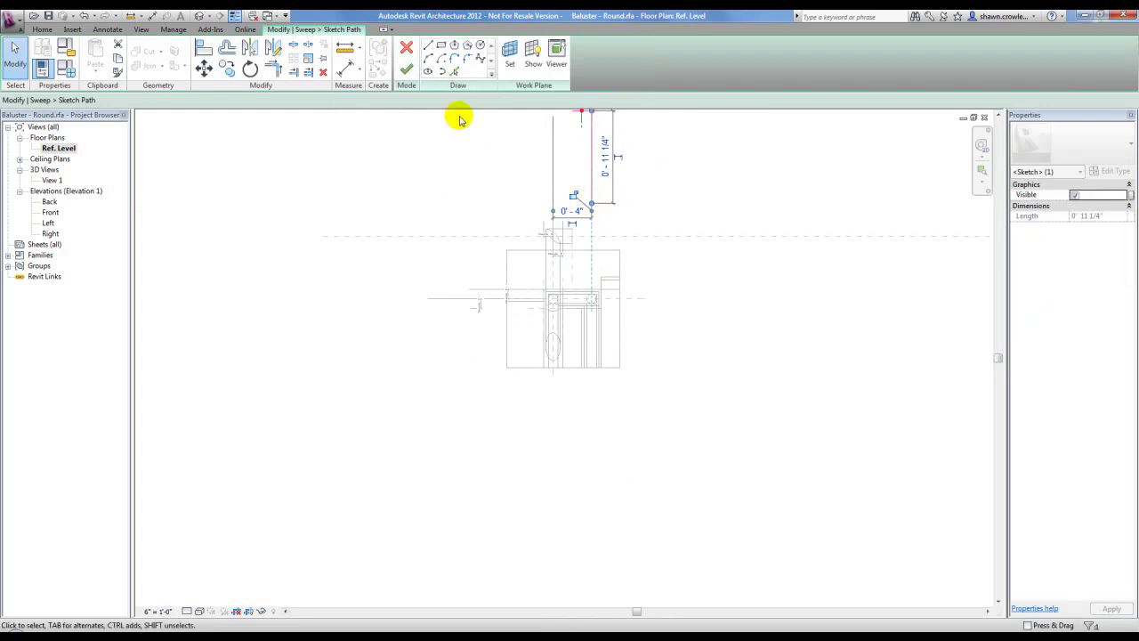
left_click(406, 68)
left_click(405, 72)
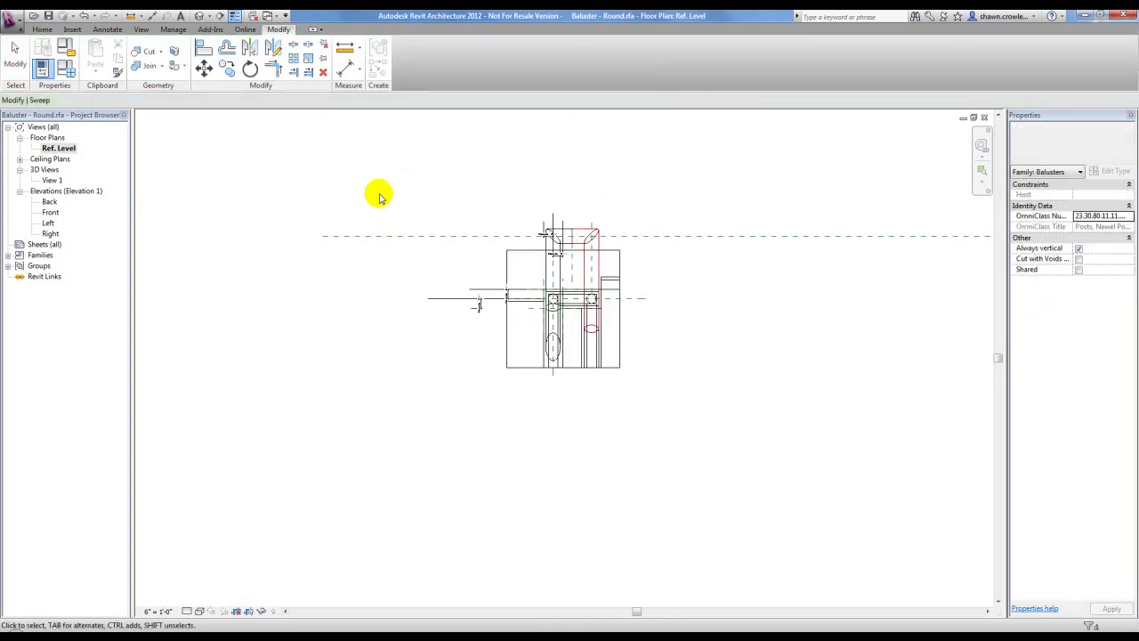
Step: Open the 3D view View 1 and join the geometry of the two handrail sweeps at the turn
double_click(51, 181)
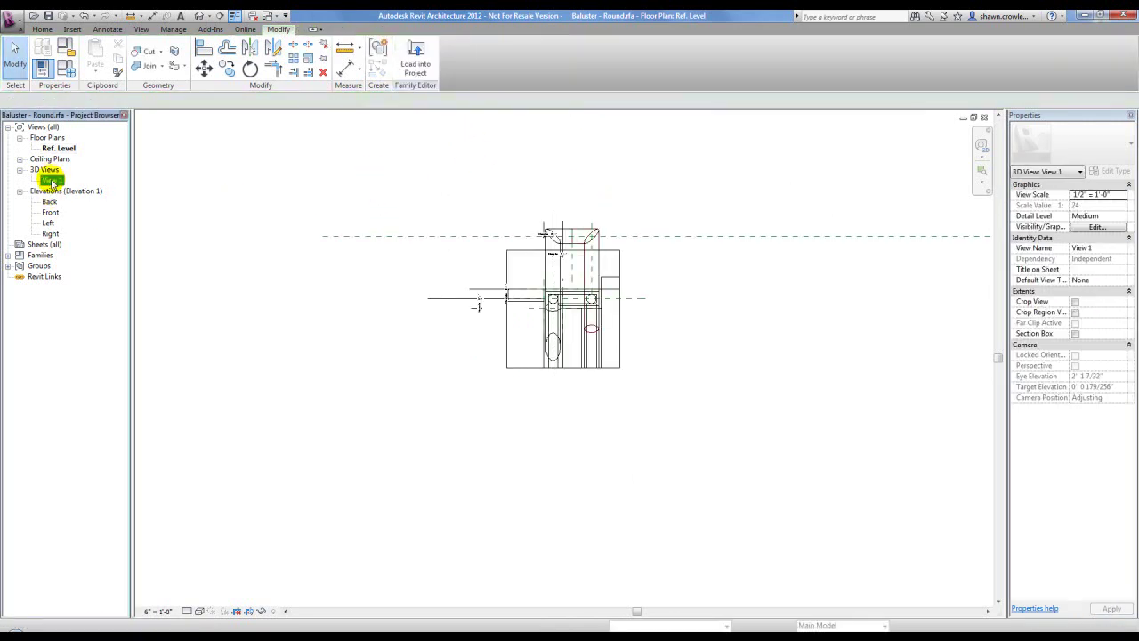
scroll(406, 356, "down", 3)
middle_click_drag(406, 356, 534, 325, "shift")
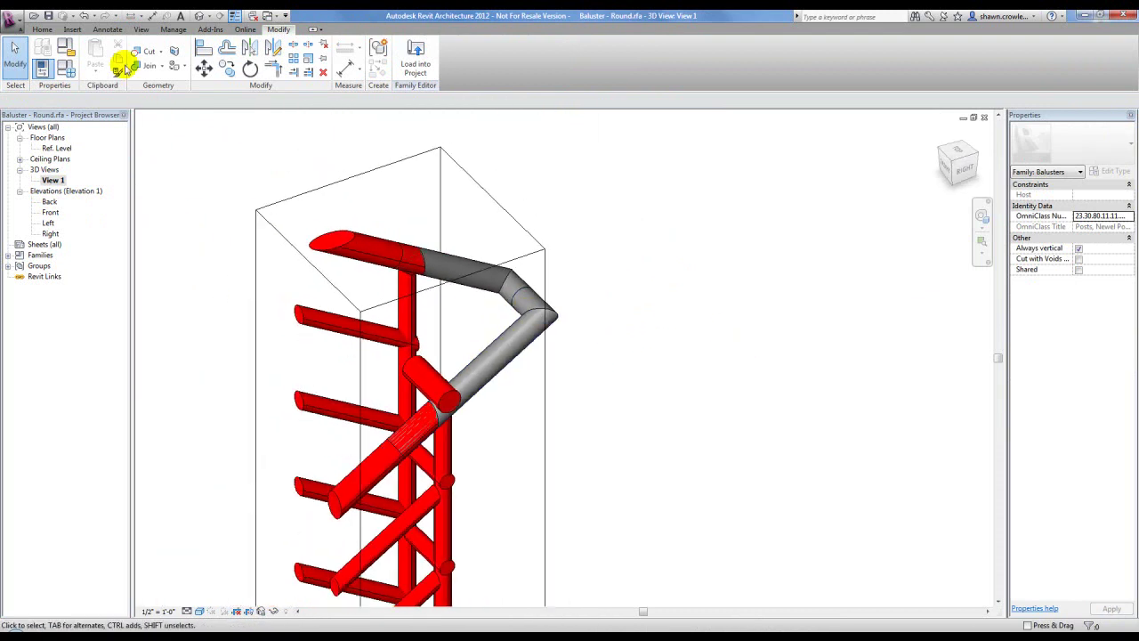
left_click(145, 65)
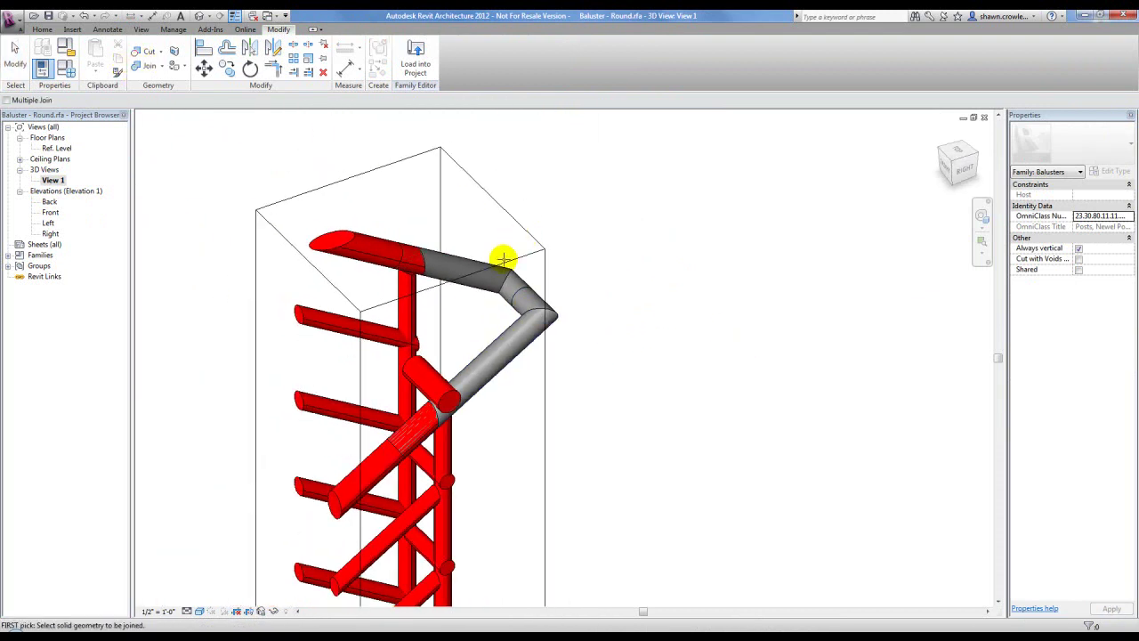
left_click(541, 298)
left_click(541, 299)
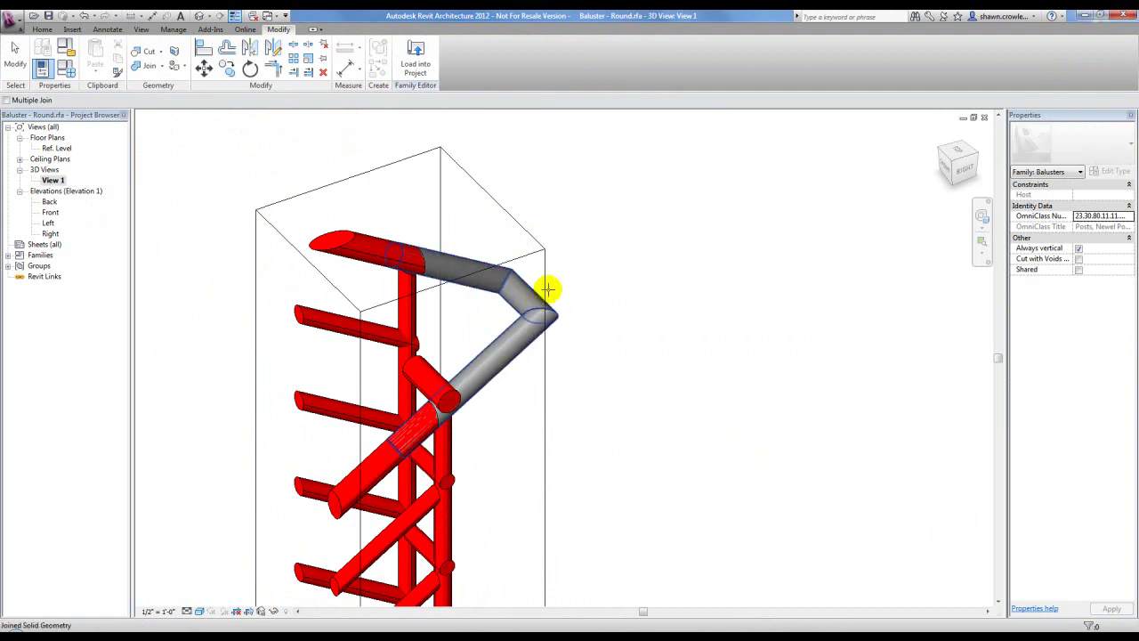
left_click(16, 69)
Step: Delete the imported stair and railing DWG from the family, keeping the two joined handrail sweeps
scroll(546, 300, "up", 3)
scroll(490, 320, "down", 3)
scroll(508, 310, "down", 2)
middle_click_drag(508, 308, 461, 215, "shift")
scroll(428, 223, "down", 2)
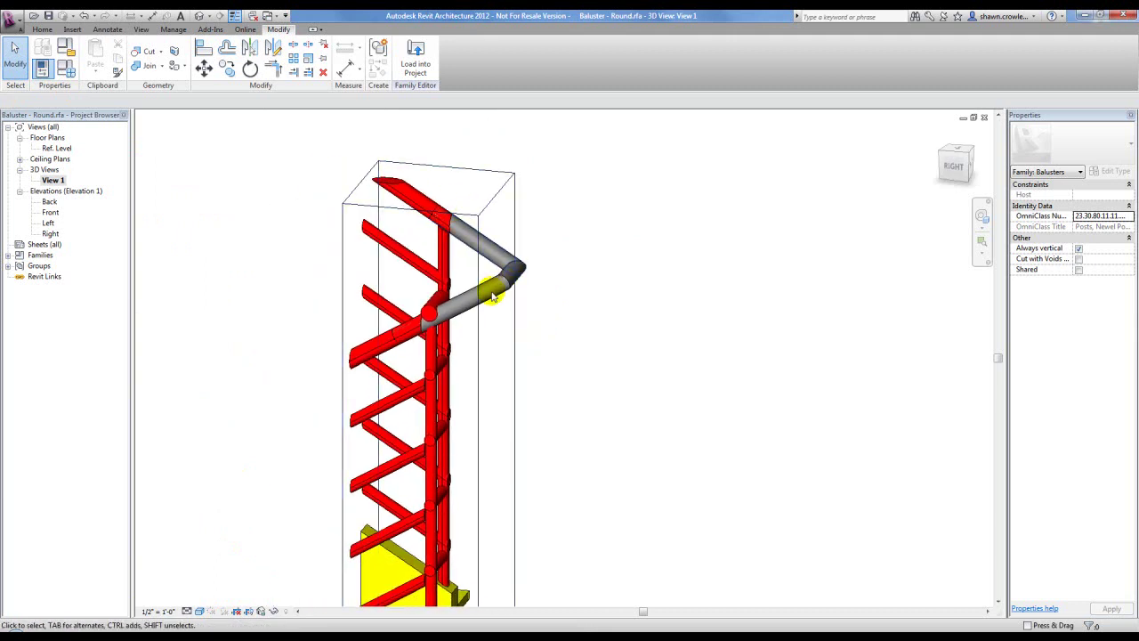
scroll(493, 290, "down", 2)
left_click(433, 226)
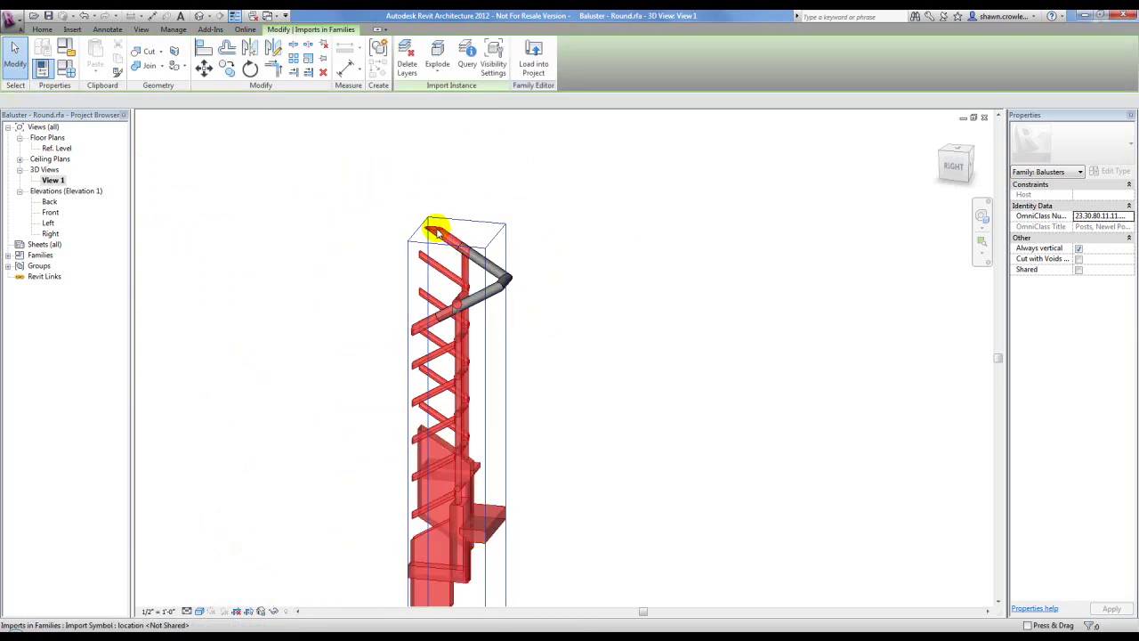
key("Delete")
scroll(442, 277, "up", 2)
middle_click_drag(442, 277, 332, 216, "shift")
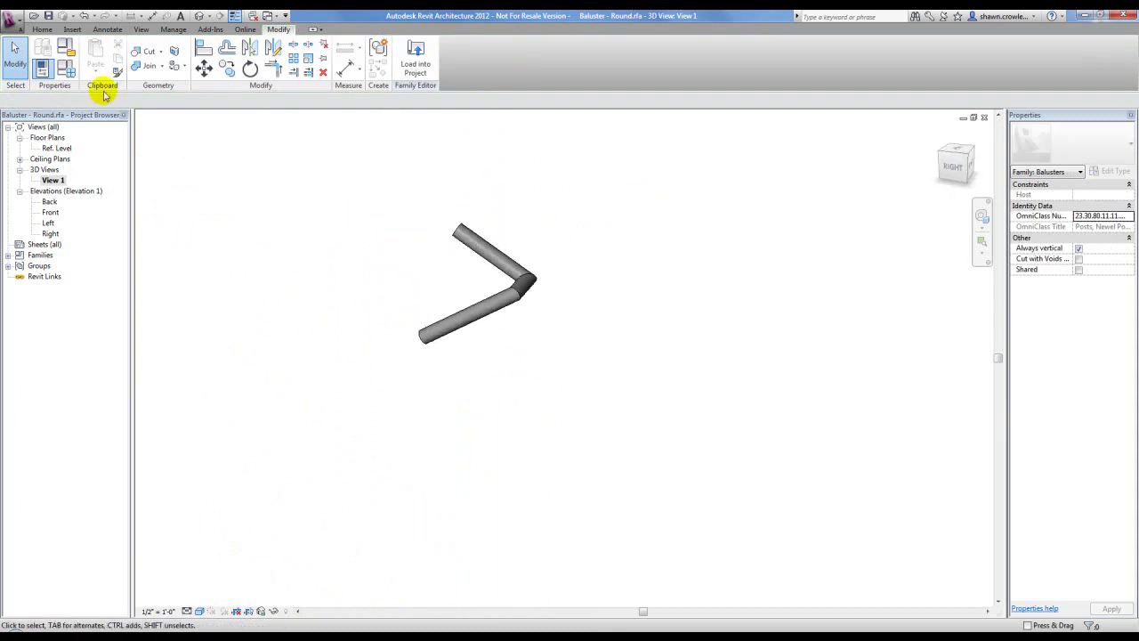
Step: Save the family as "Baluster - Round with turn.rfa" with View 1 as the preview source and load it into the stair project
left_click(11, 18)
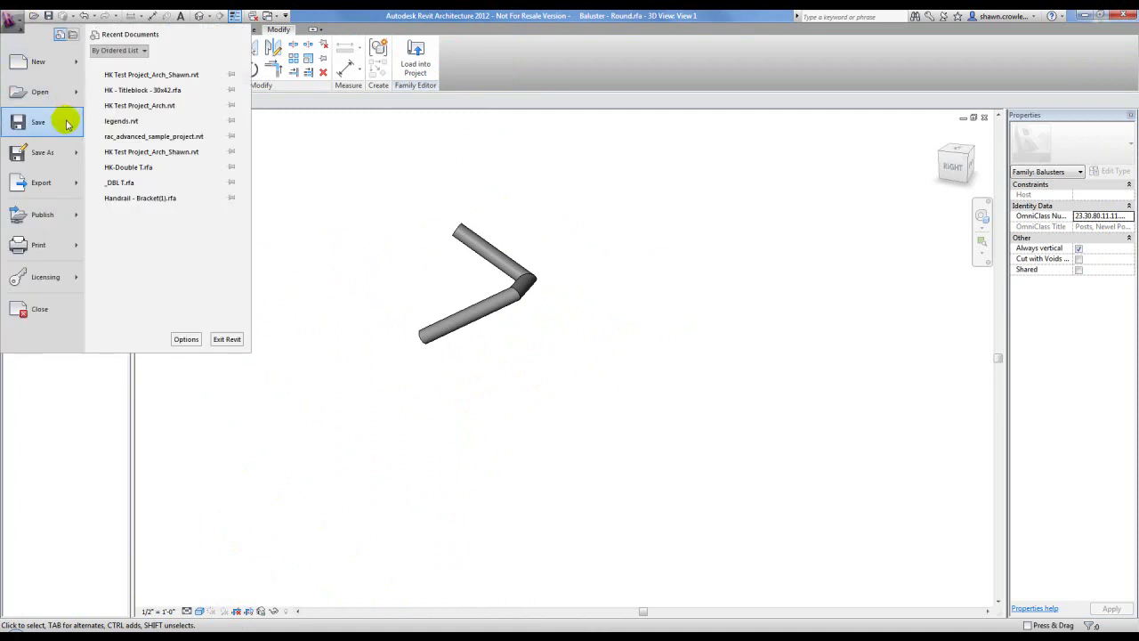
mouse_move(65, 152)
left_click(218, 113)
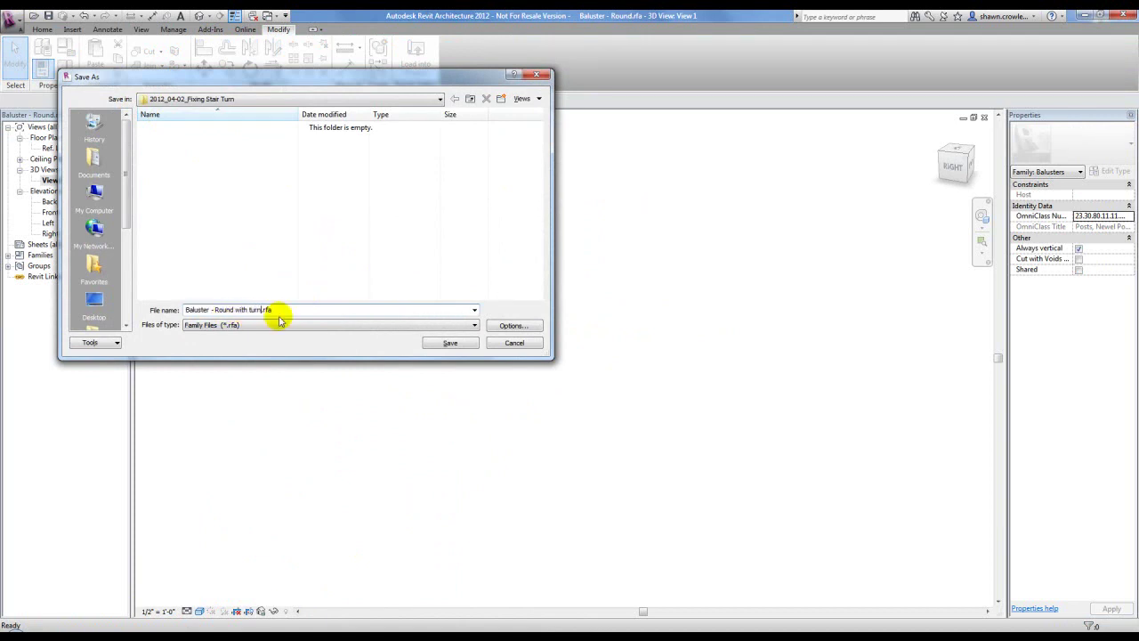
left_click(531, 330)
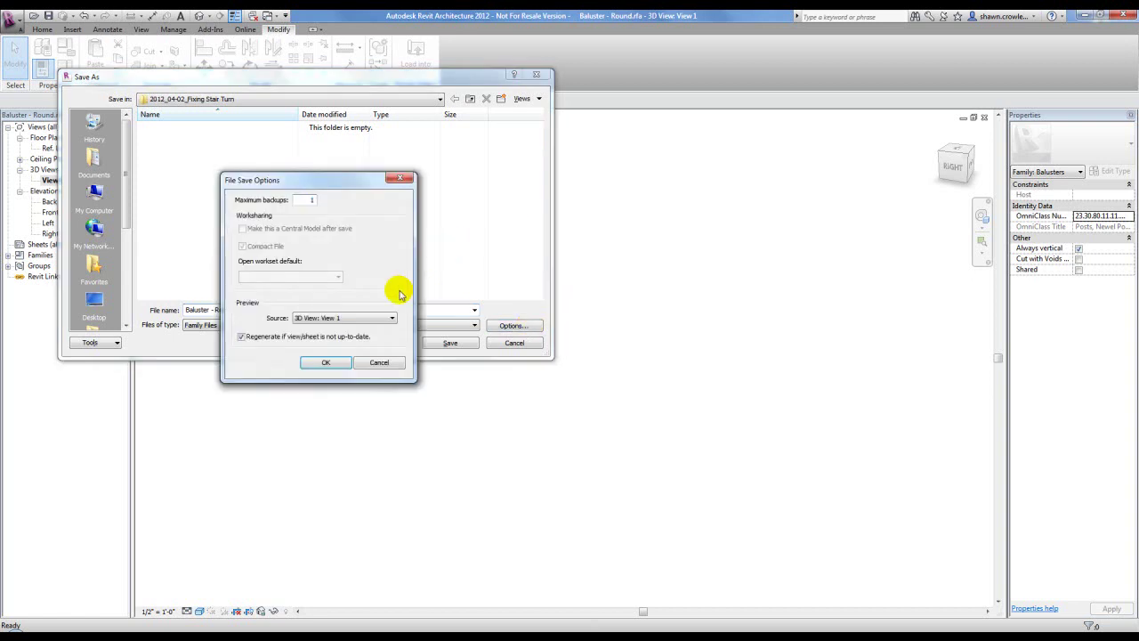
left_click(331, 369)
left_click(450, 342)
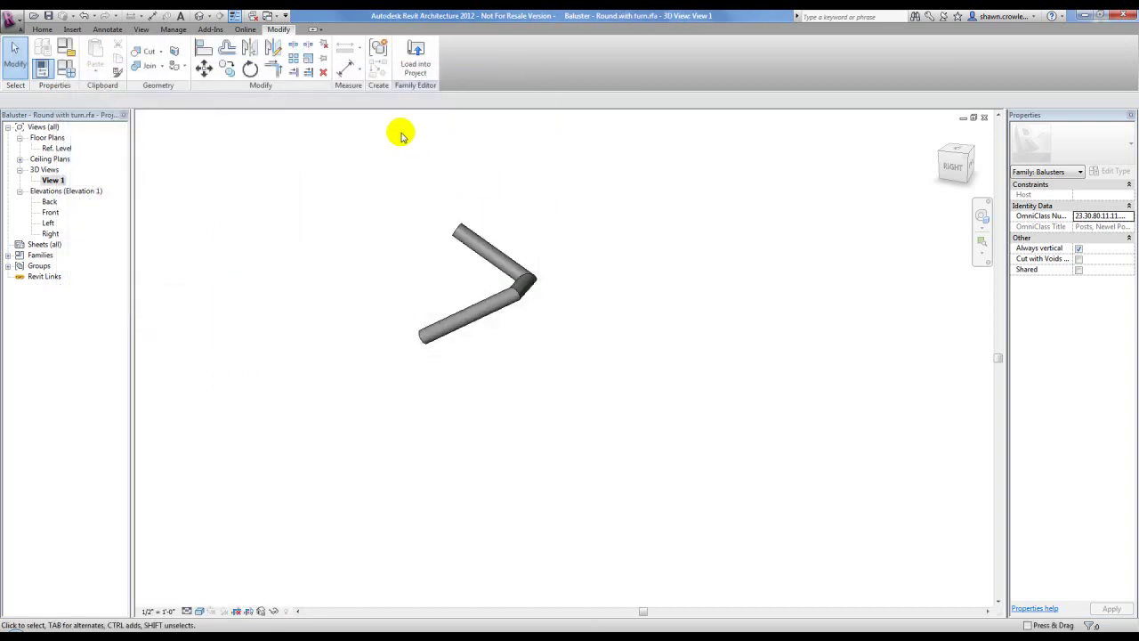
left_click(415, 55)
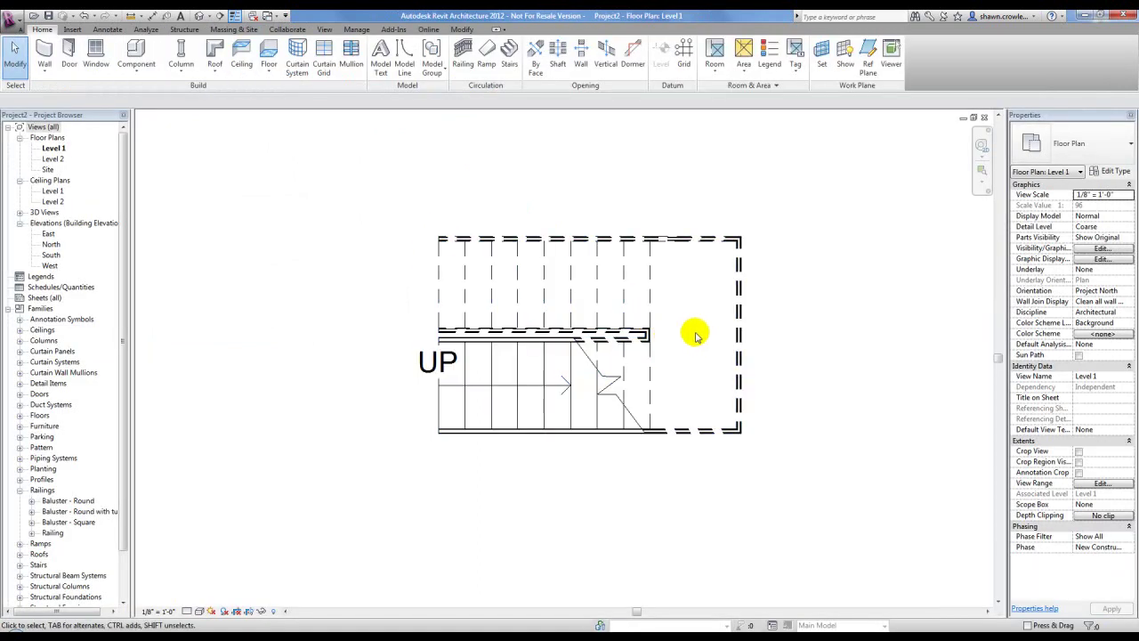
Step: Copy the inner Handrail - Pipe railing in the Level 1 plan and paste the copy aligned to the current view
scroll(679, 344, "up", 5)
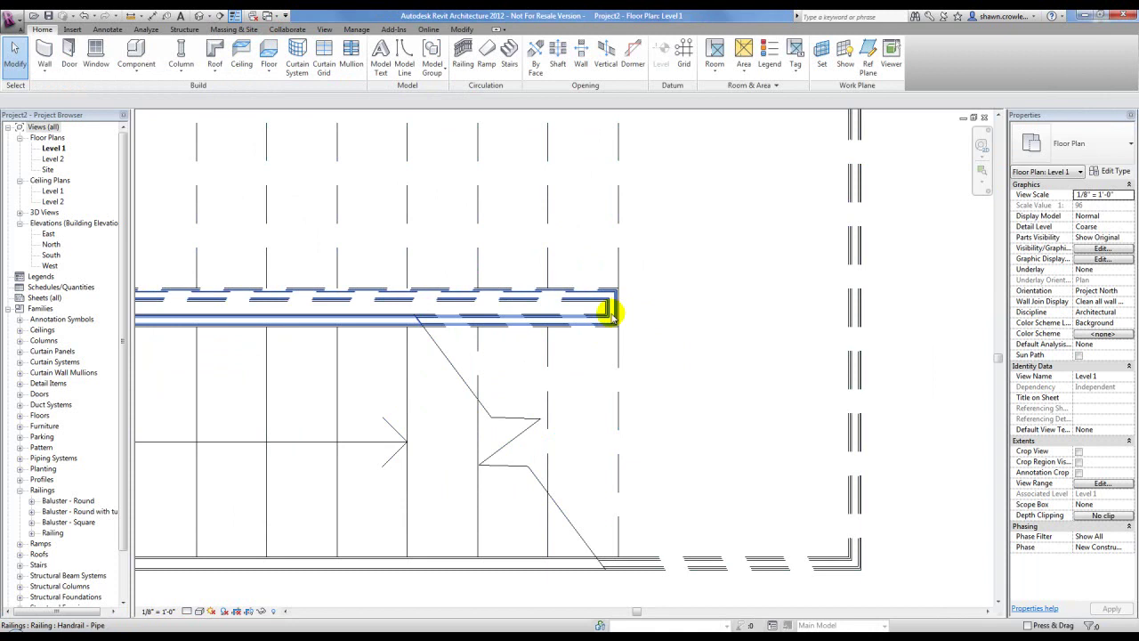
scroll(608, 313, "up", 3)
scroll(483, 280, "down", 3)
scroll(534, 282, "up", 3)
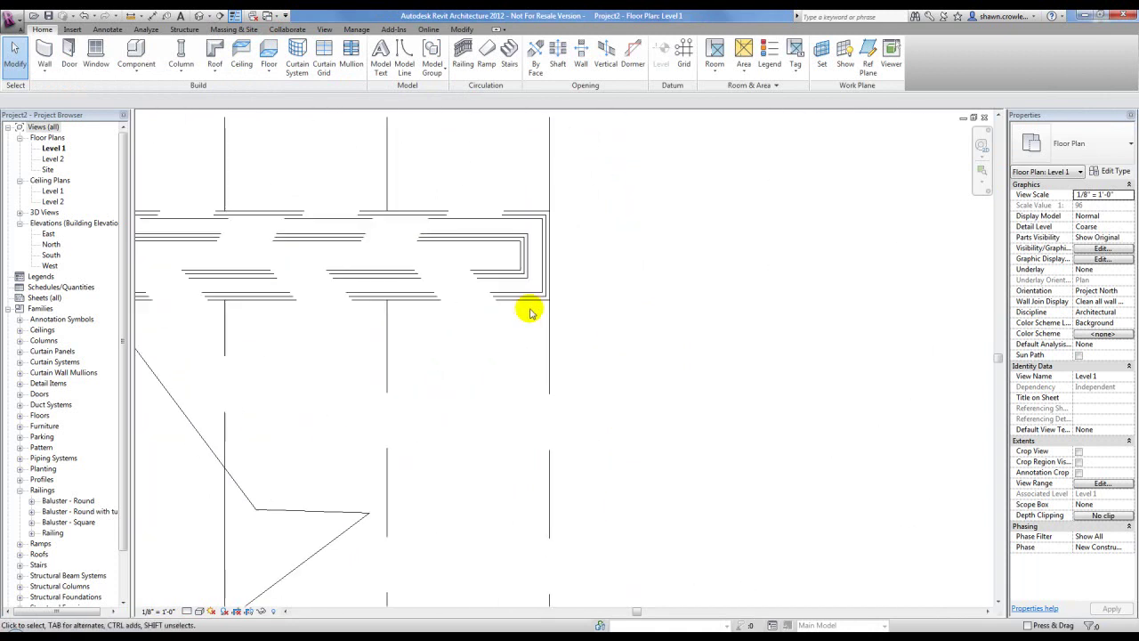
scroll(465, 299, "down", 2)
left_click(466, 300)
scroll(465, 300, "down", 1)
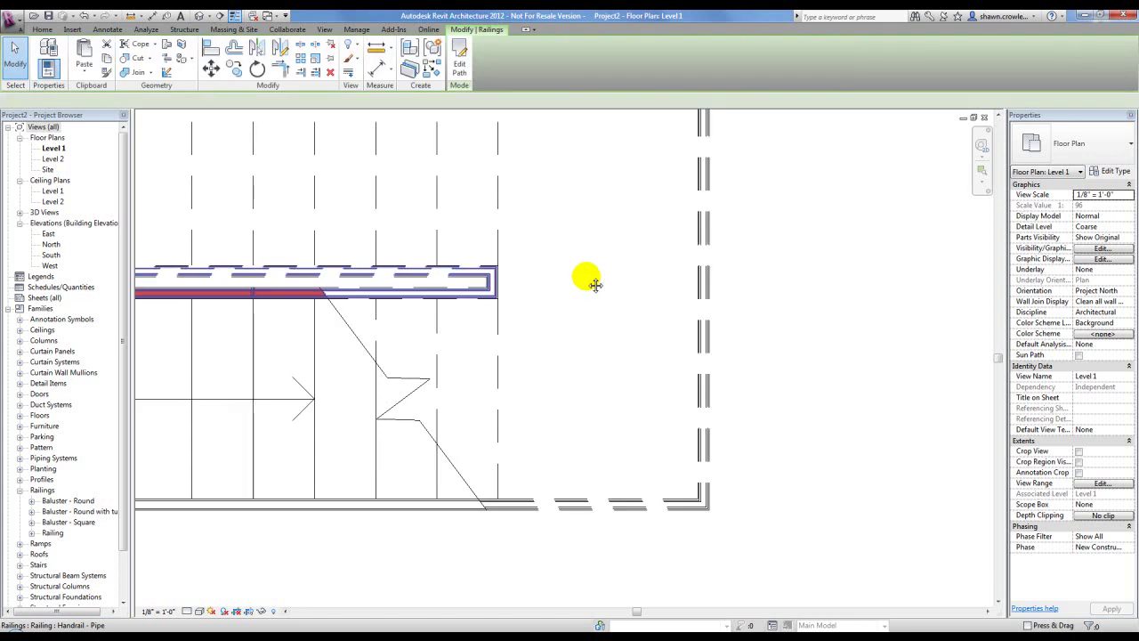
scroll(447, 294, "down", 2)
left_click(312, 269)
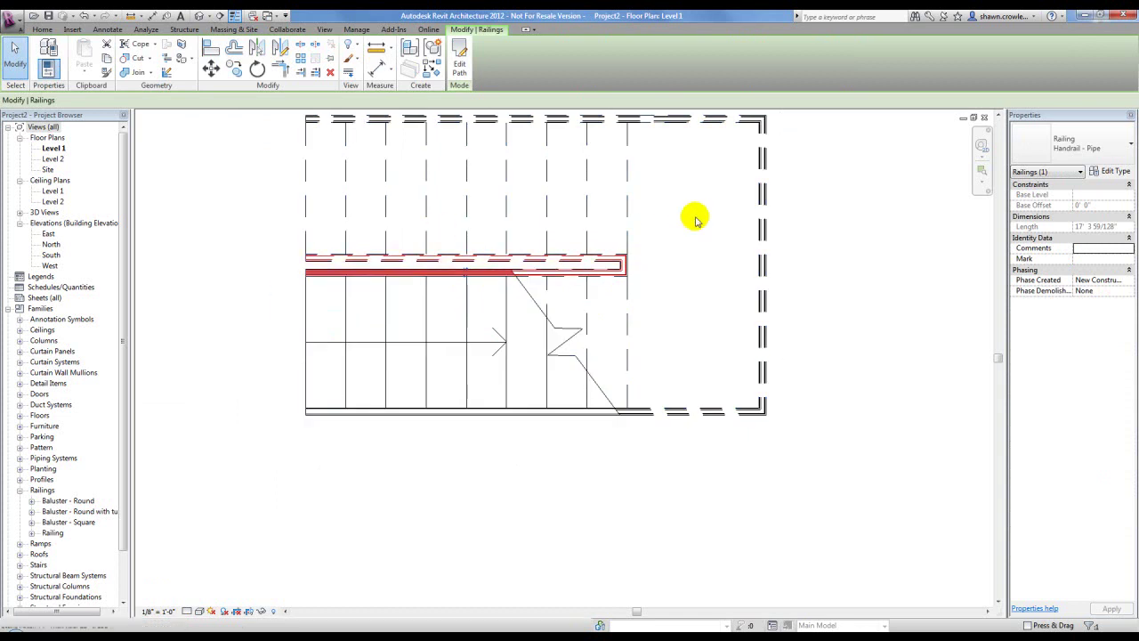
scroll(649, 265, "up", 1)
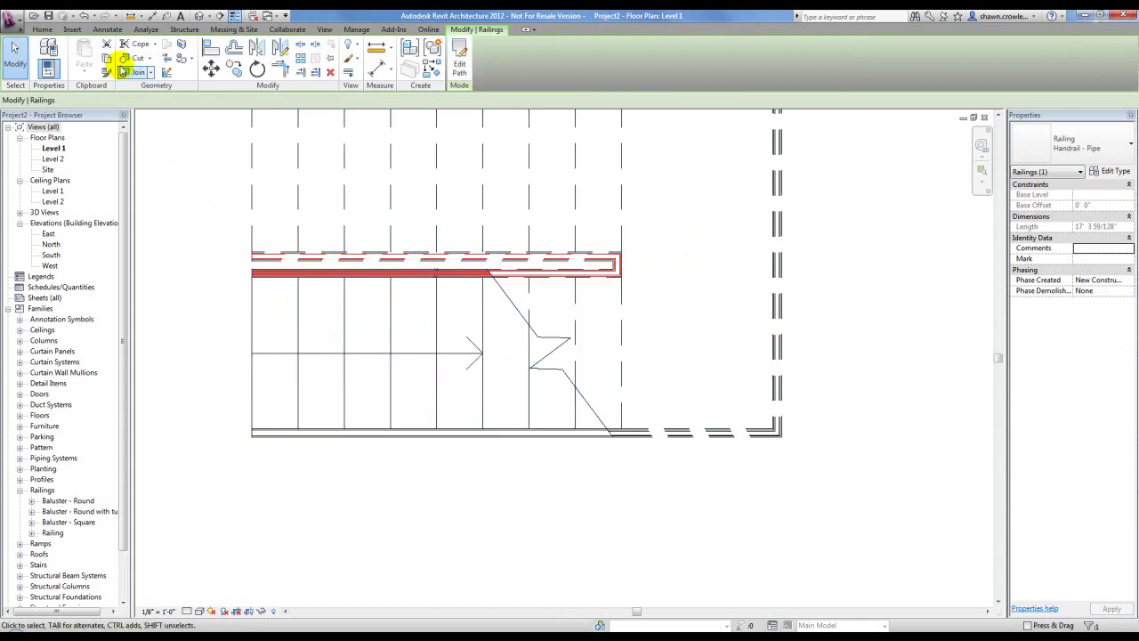
left_click(201, 170)
left_click(275, 261)
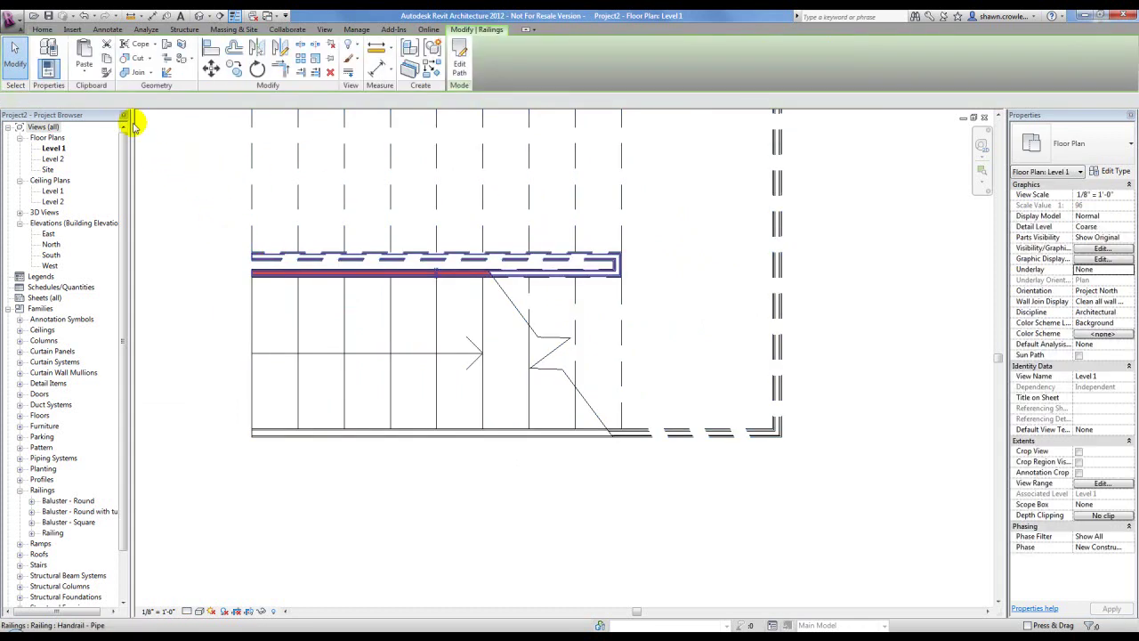
left_click(84, 71)
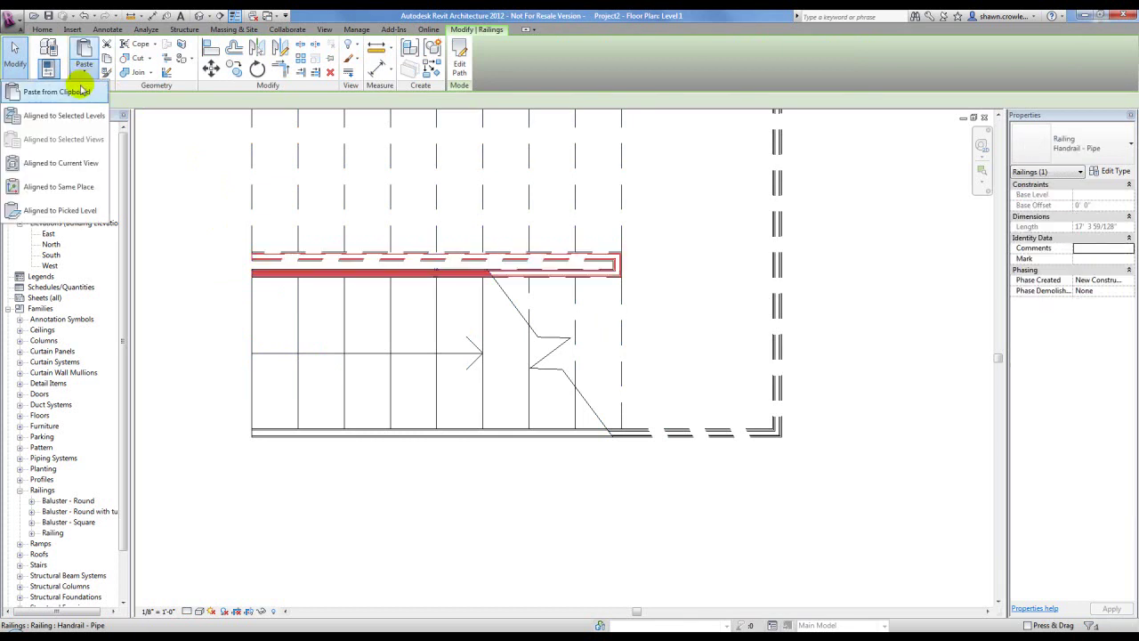
left_click(70, 167)
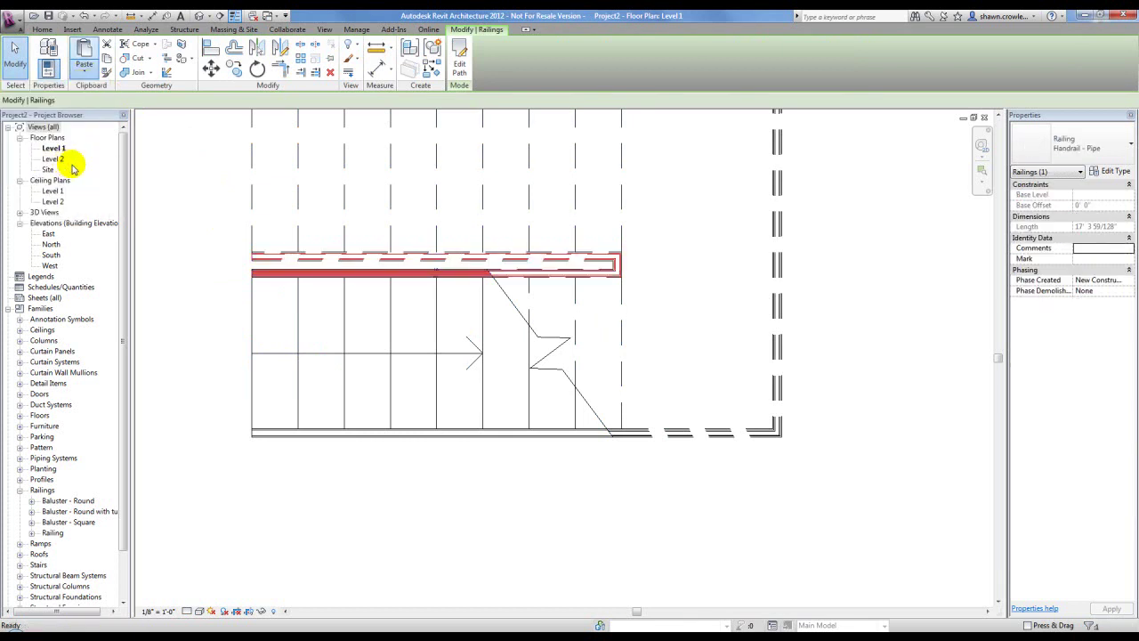
left_click(187, 193)
Step: Edit one of the overlapping inner railings' paths, removing the upper run and short end segment to keep only the lower run
left_click(289, 278)
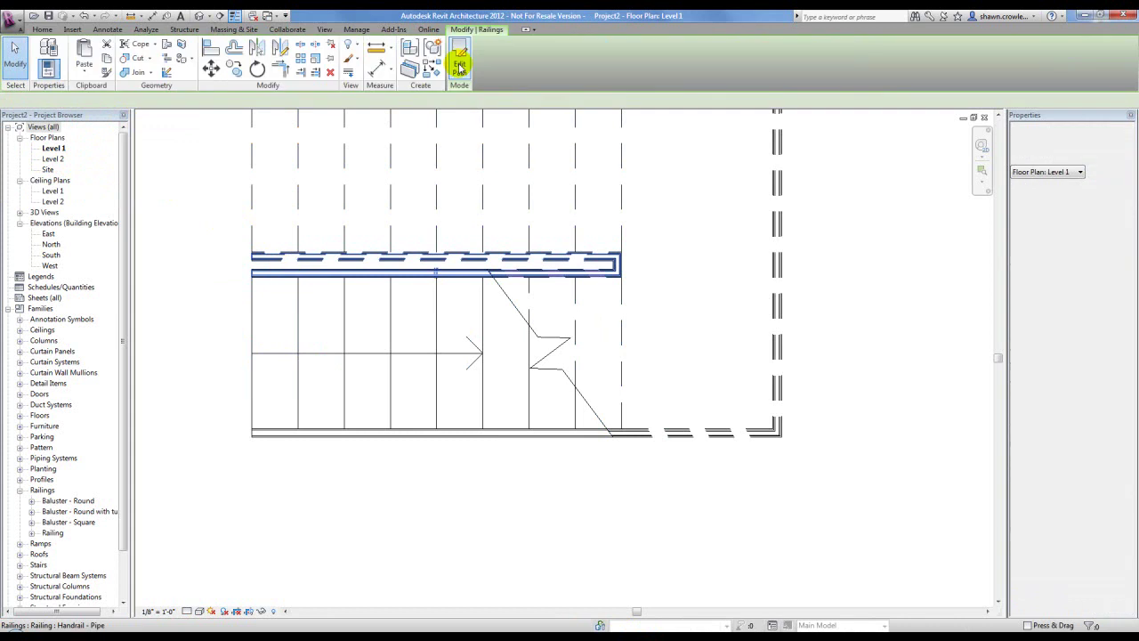
left_click(460, 68)
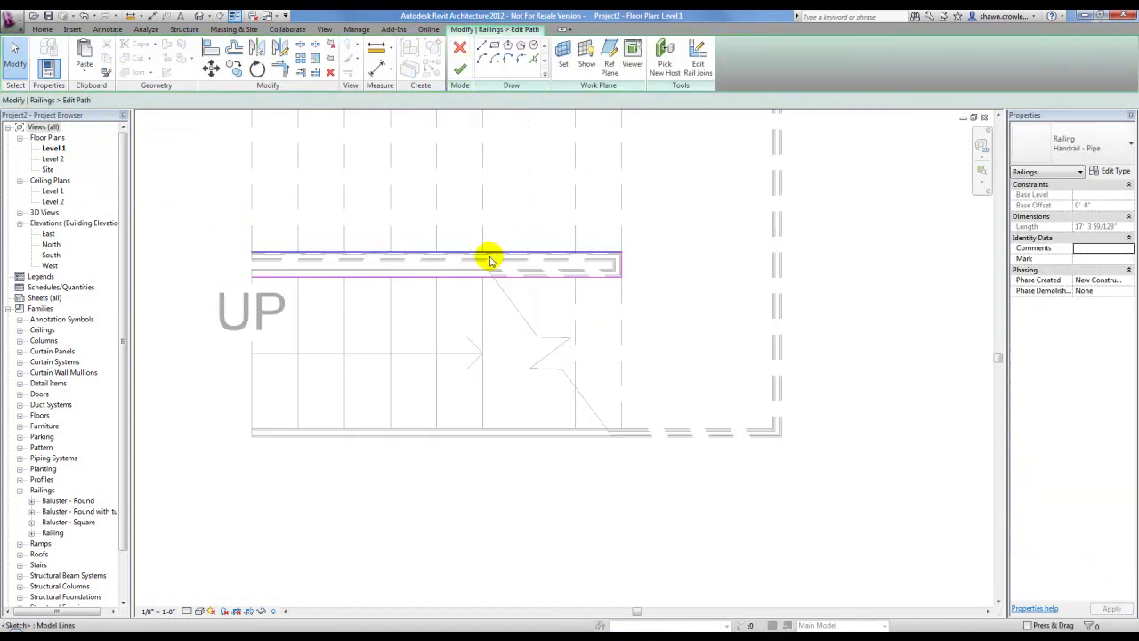
left_click(634, 243)
left_click(625, 258)
left_click(642, 201)
left_click(461, 69)
Step: Edit the other overlapping inner railing's path, removing the lower run and short end segment to keep only the upper run
left_click(199, 203)
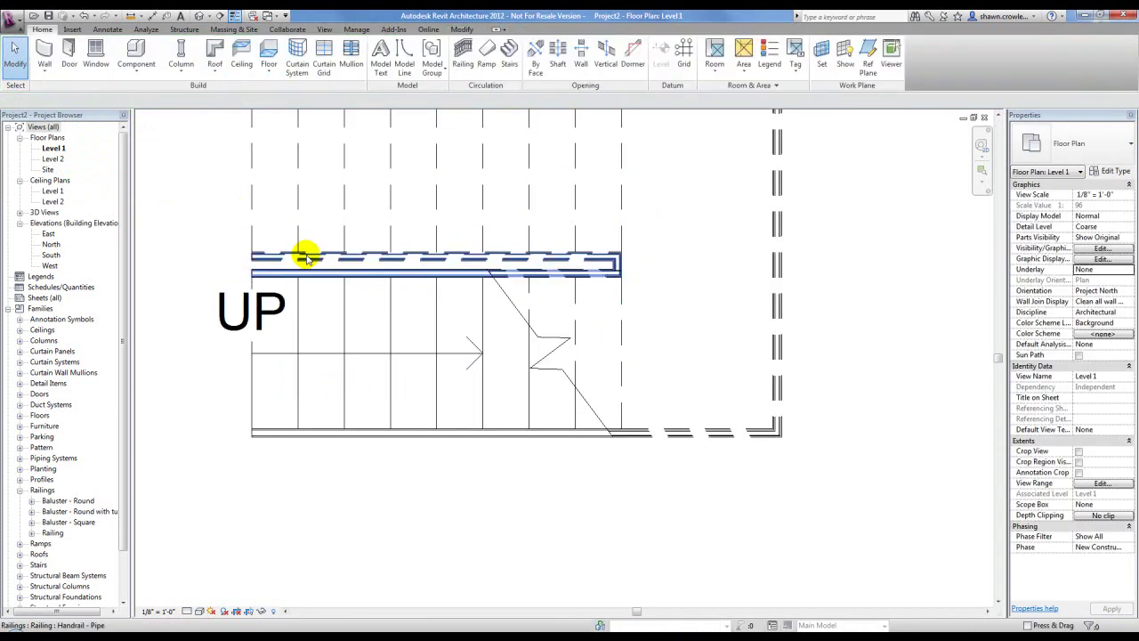
left_click(305, 258)
left_click(471, 56)
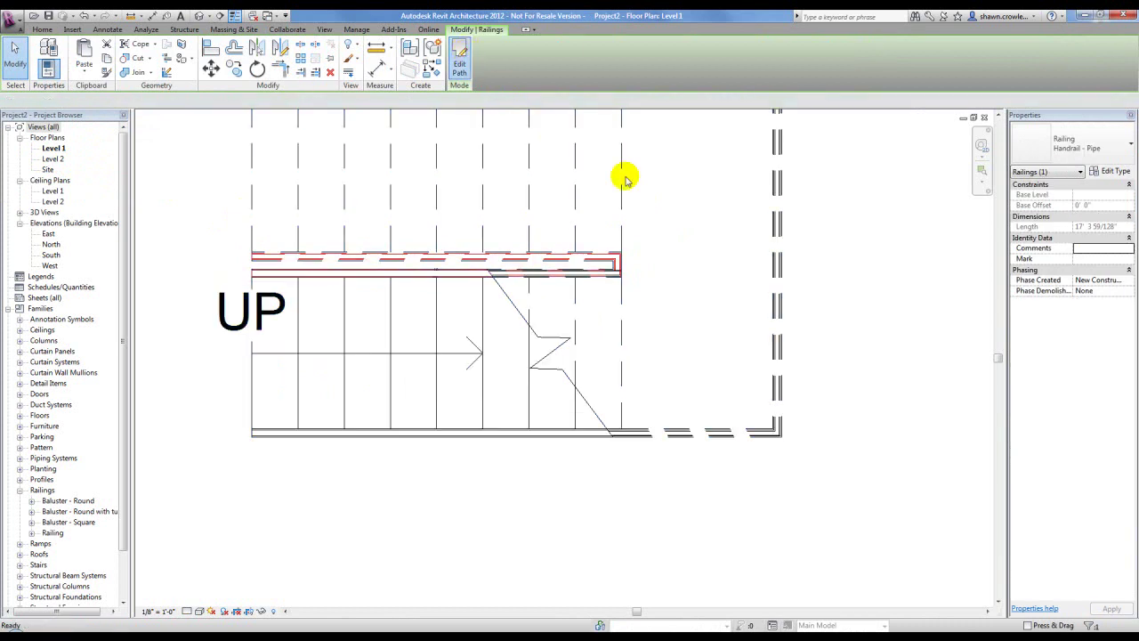
left_click(630, 268)
left_click(635, 264)
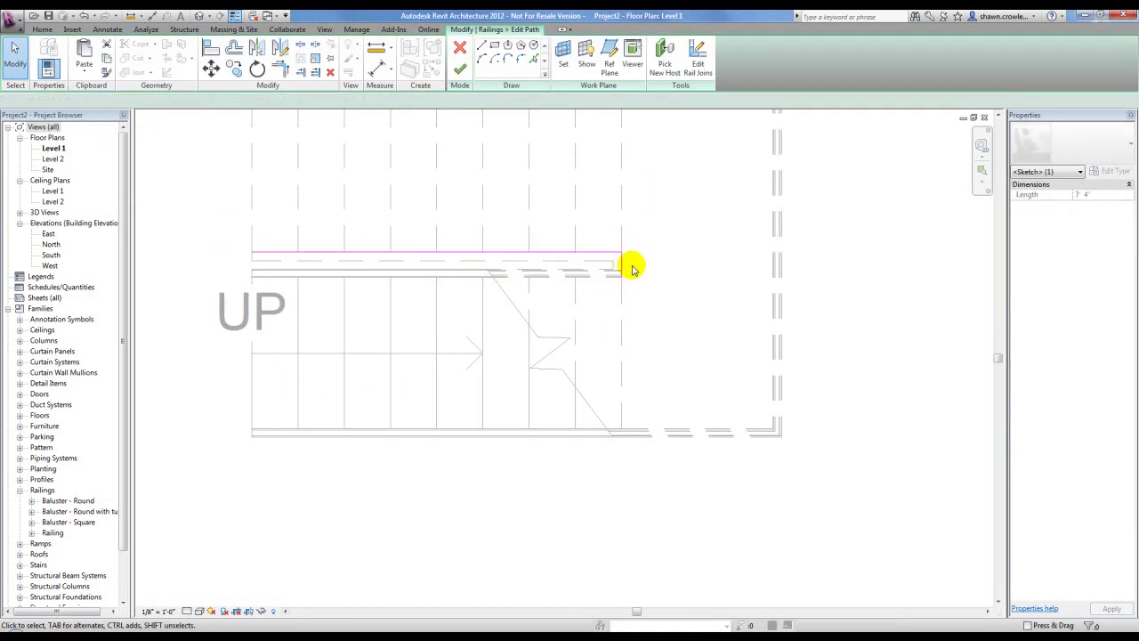
left_click(621, 263)
left_click(498, 123)
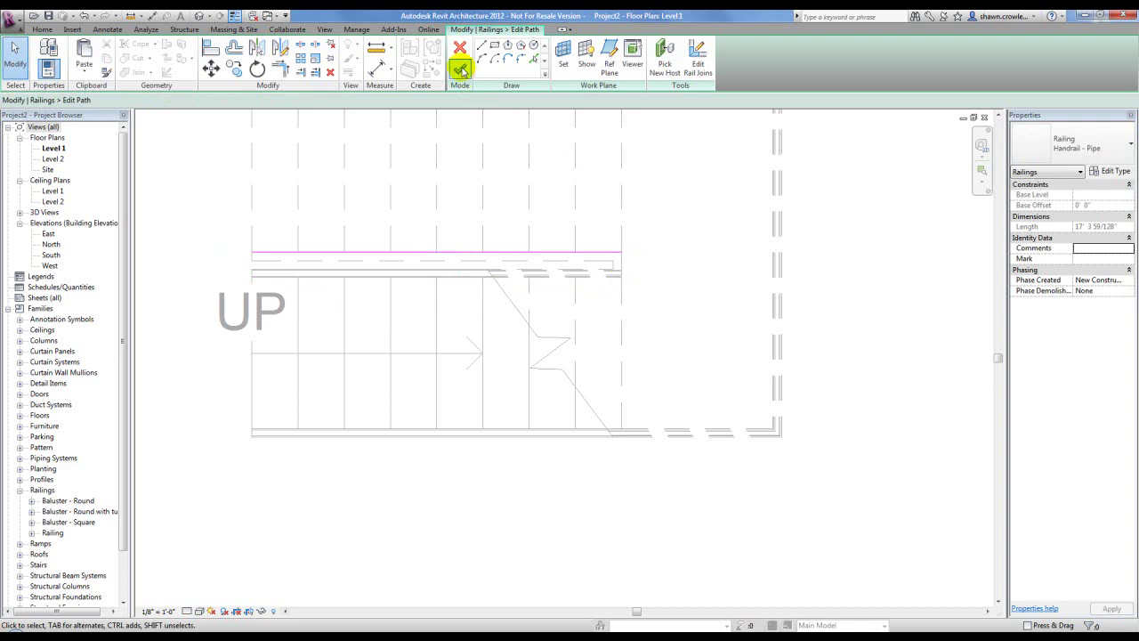
left_click(461, 69)
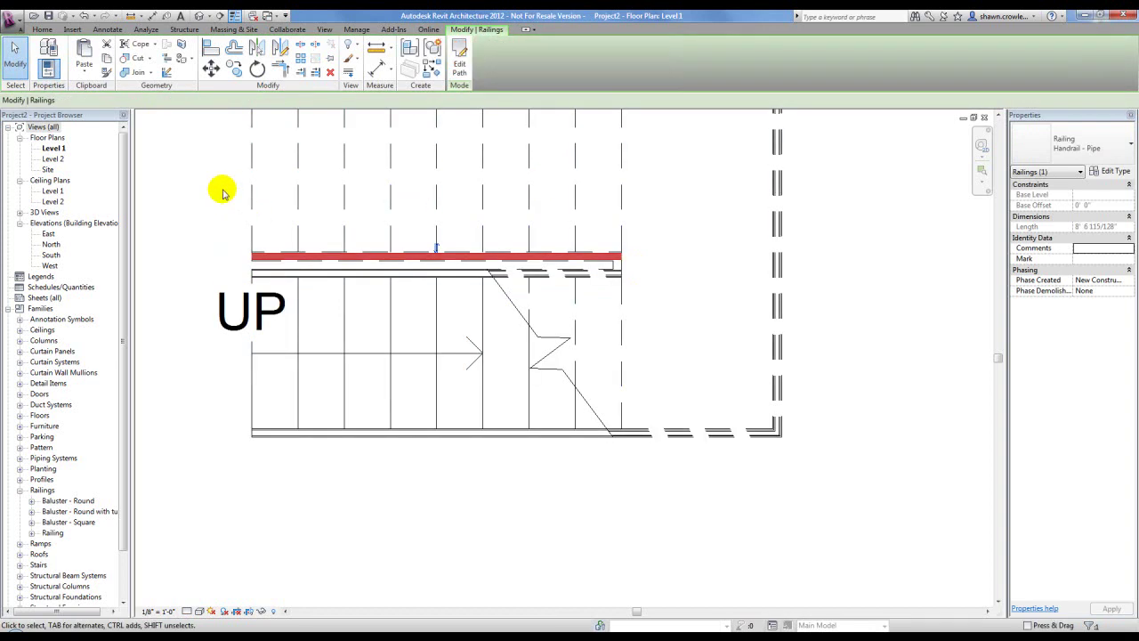
left_click(222, 193)
middle_click_drag(407, 203, 410, 231)
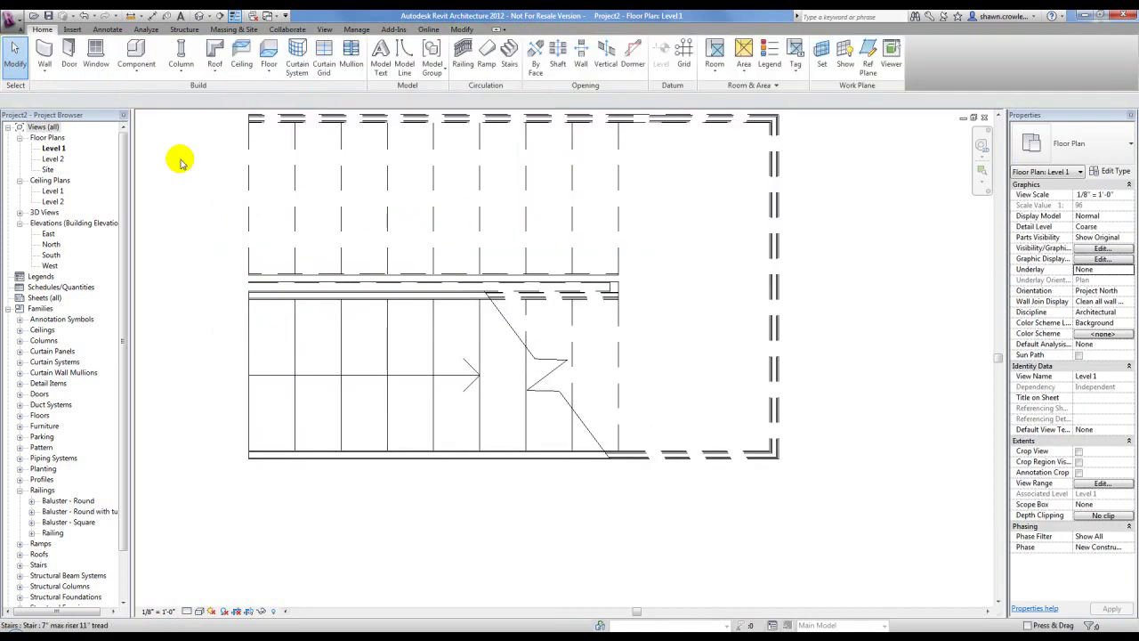
scroll(506, 290, "up", 3)
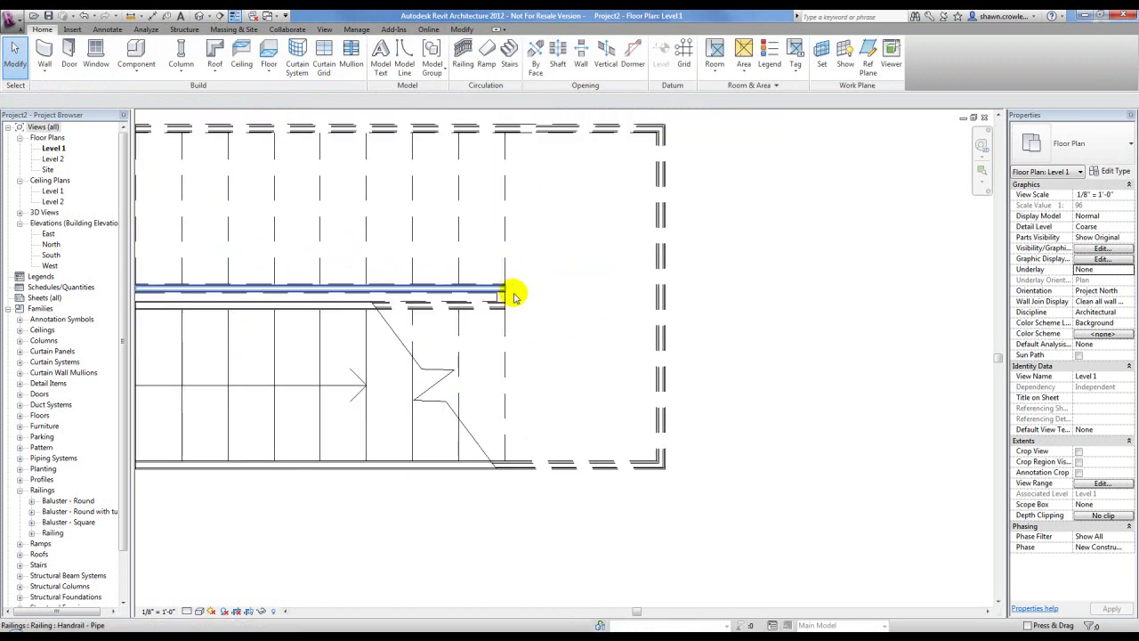
Step: Turn off the section box in the default 3D view and inspect the two separate inner railings at the stair turn
double_click(44, 211)
double_click(49, 223)
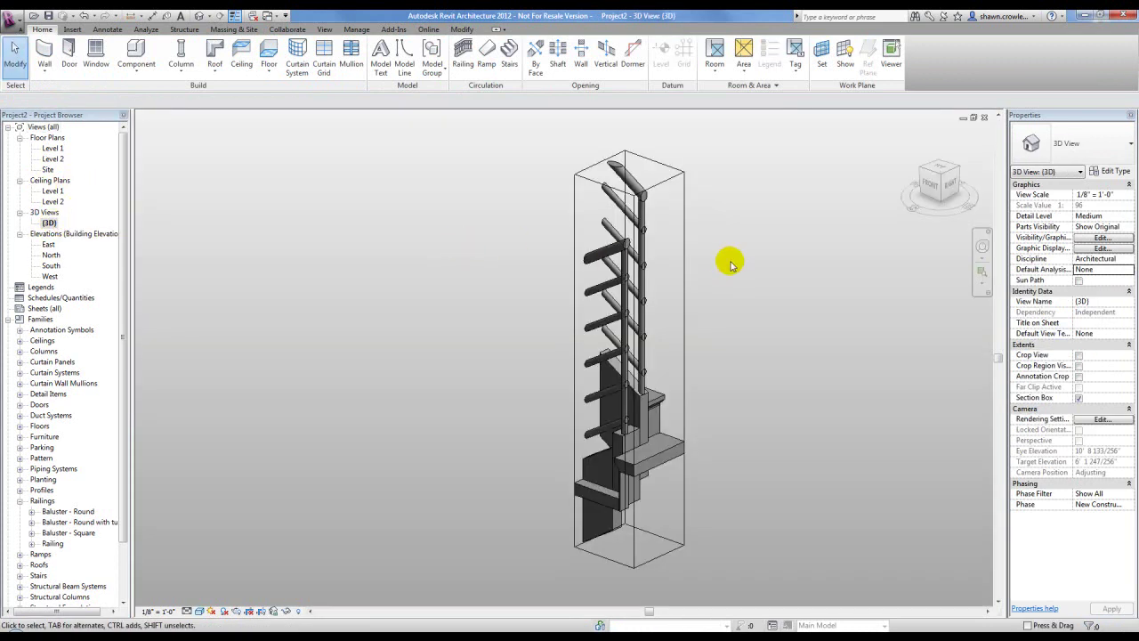
scroll(730, 258, "down", 3)
middle_click_drag(643, 284, 628, 250)
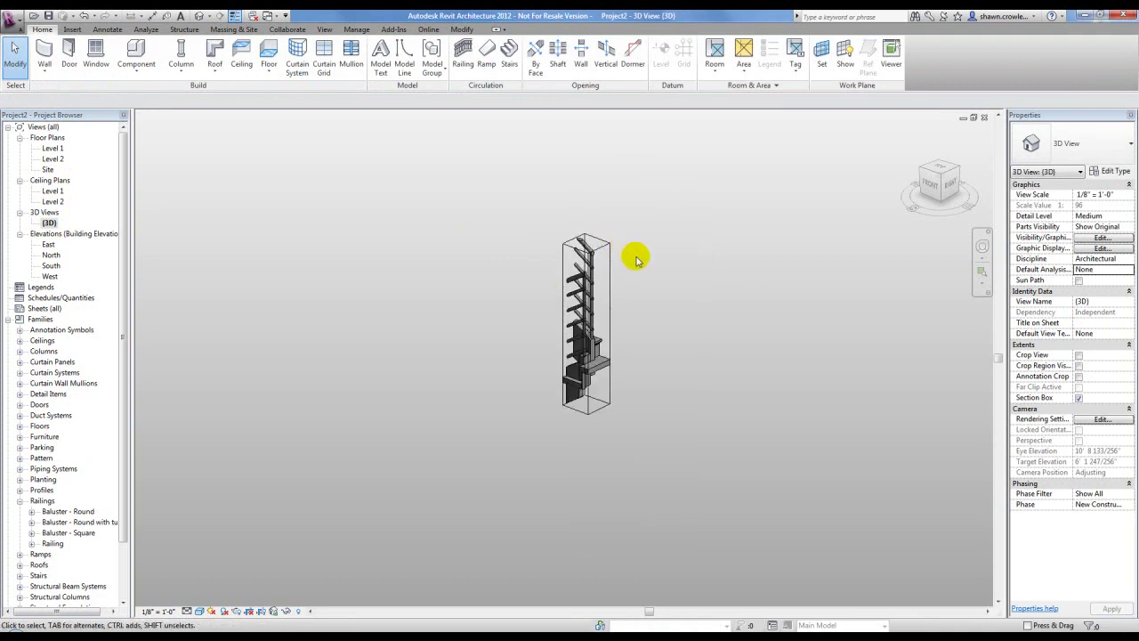
left_click(1079, 397)
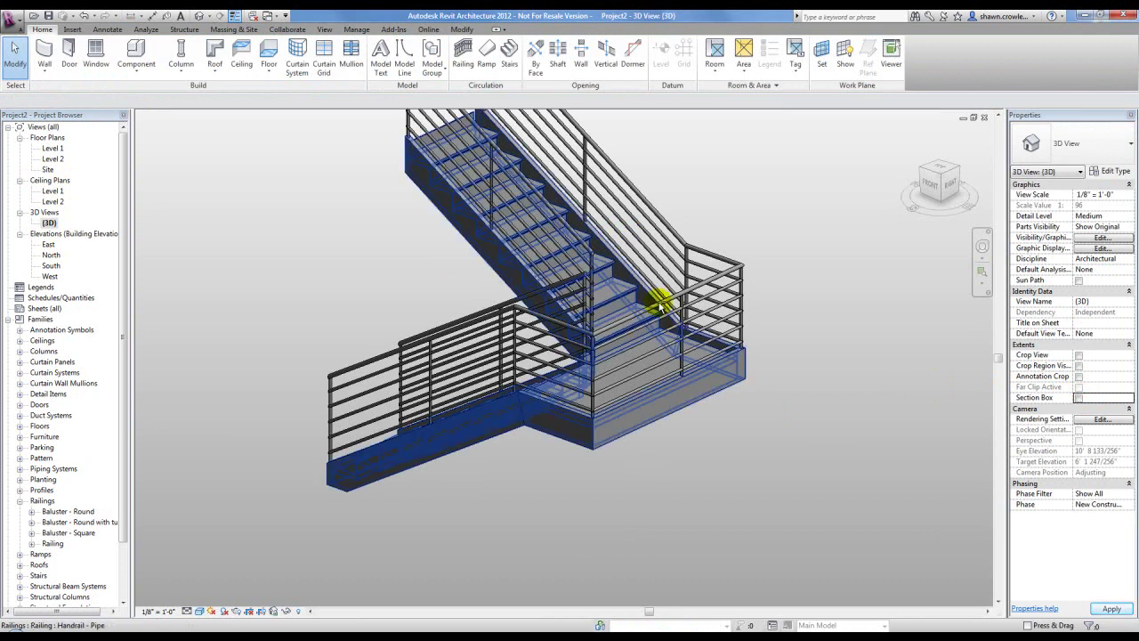
middle_click_drag(663, 321, 681, 325, "shift")
scroll(616, 290, "up", 5)
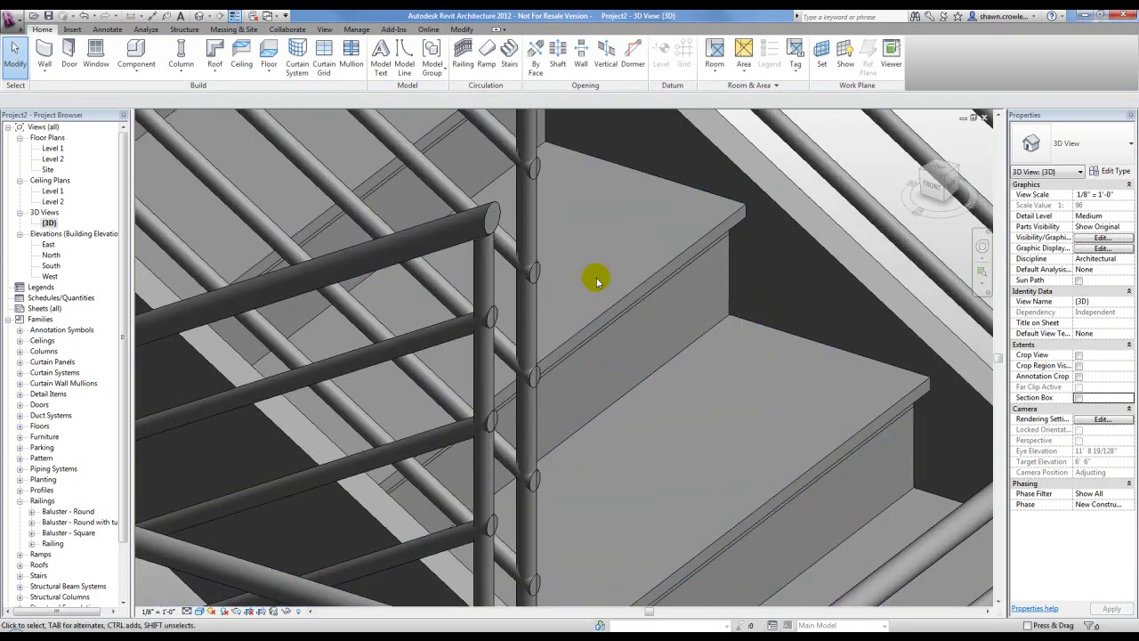
scroll(580, 307, "up", 3)
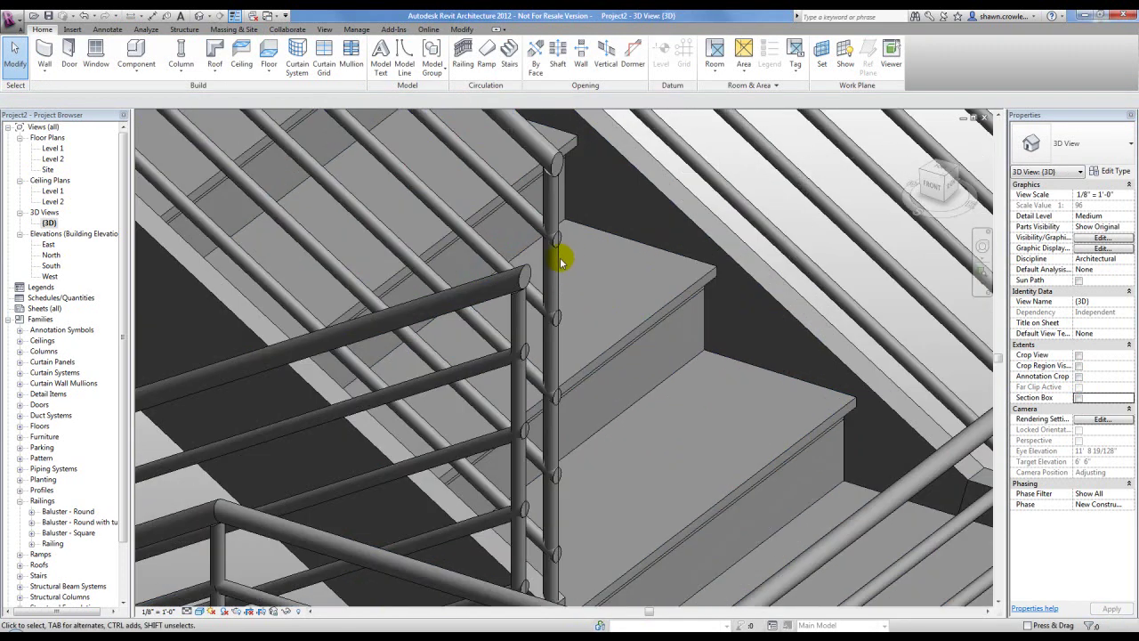
scroll(481, 322, "down", 6)
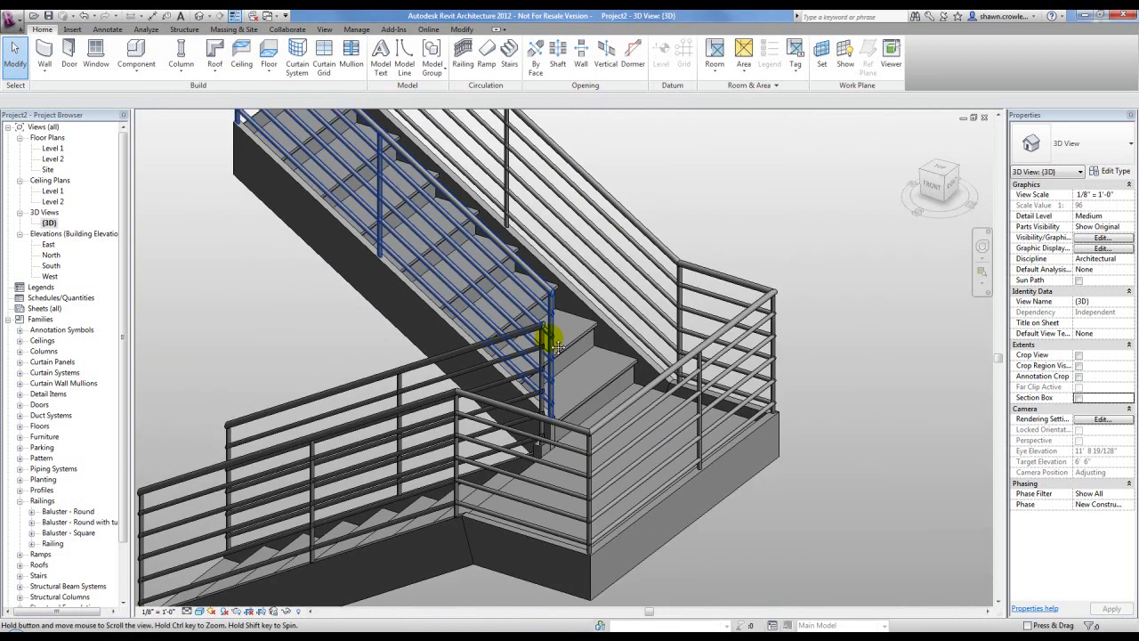
Step: In the Level 1 plan, duplicate the upper inner railing's type as "Handrail - Pipe Turn Only"
double_click(52, 149)
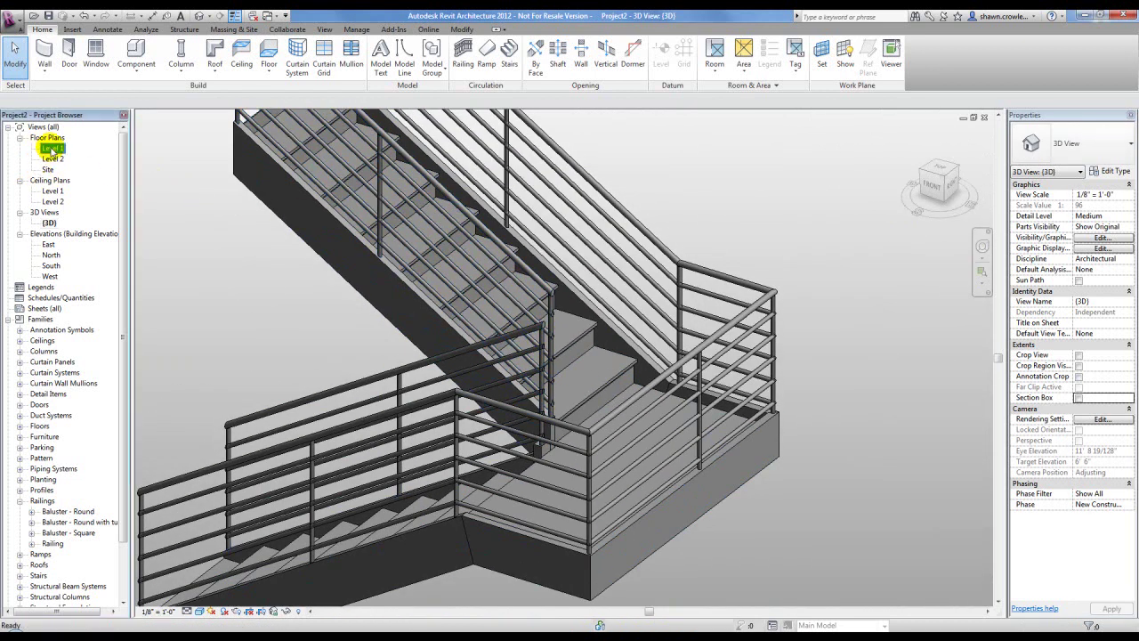
scroll(525, 315, "down", 3)
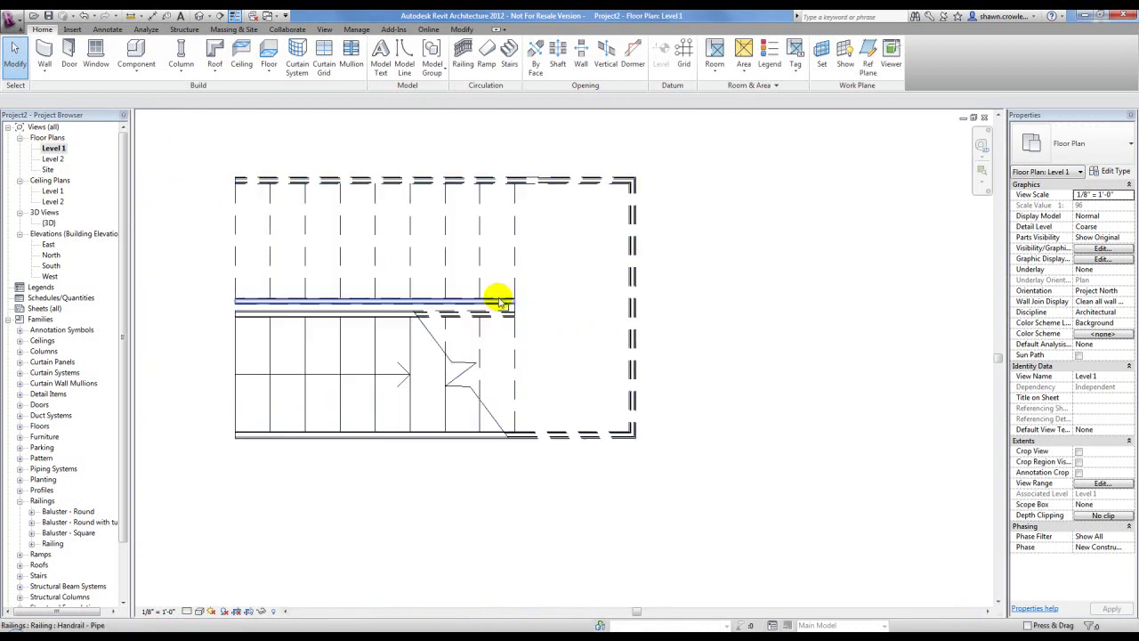
left_click(498, 300)
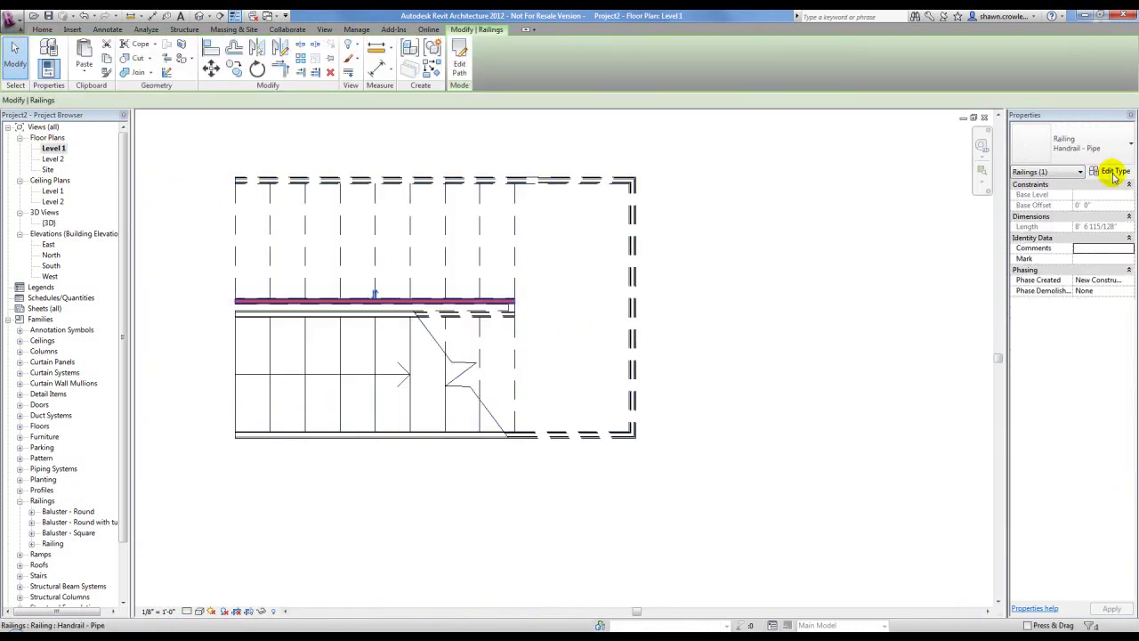
left_click(1112, 171)
left_click(932, 164)
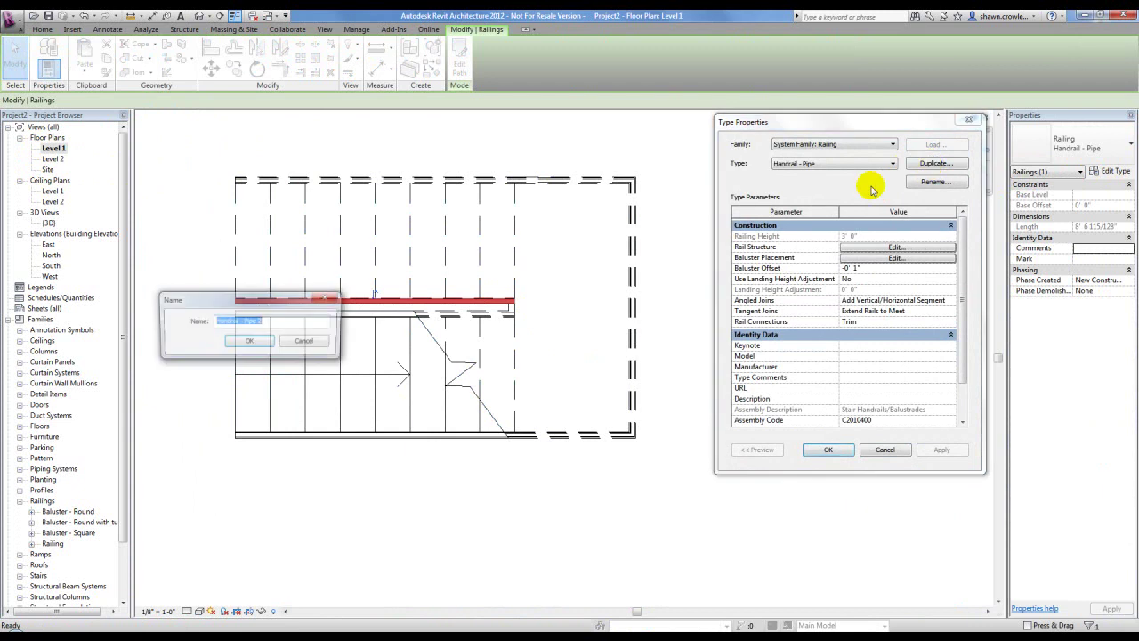
left_click(274, 320)
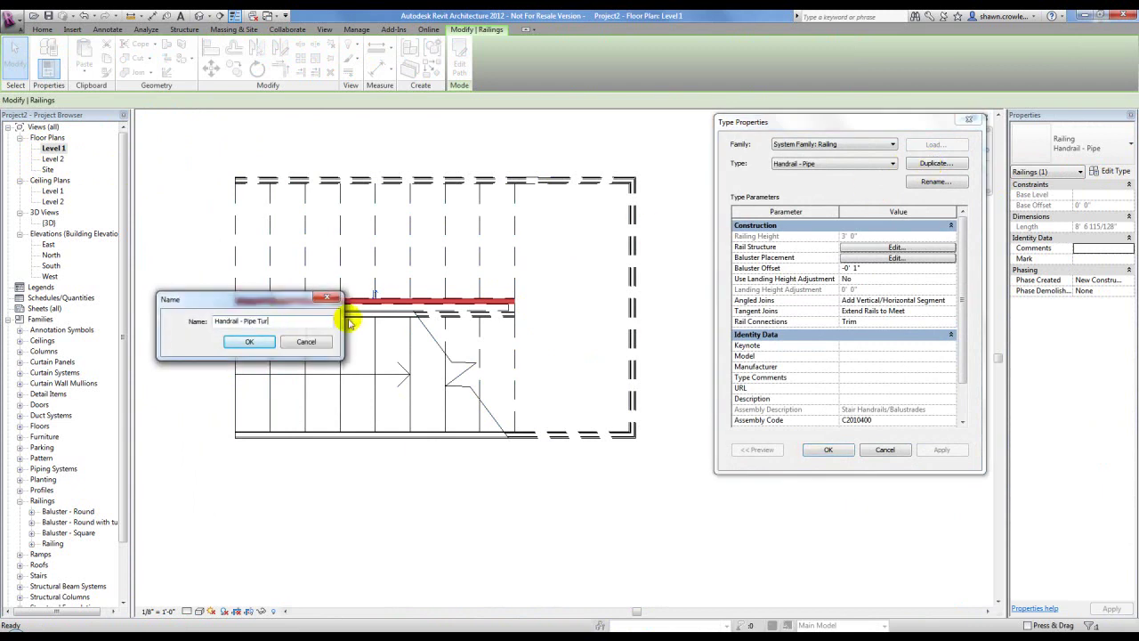
left_click(258, 342)
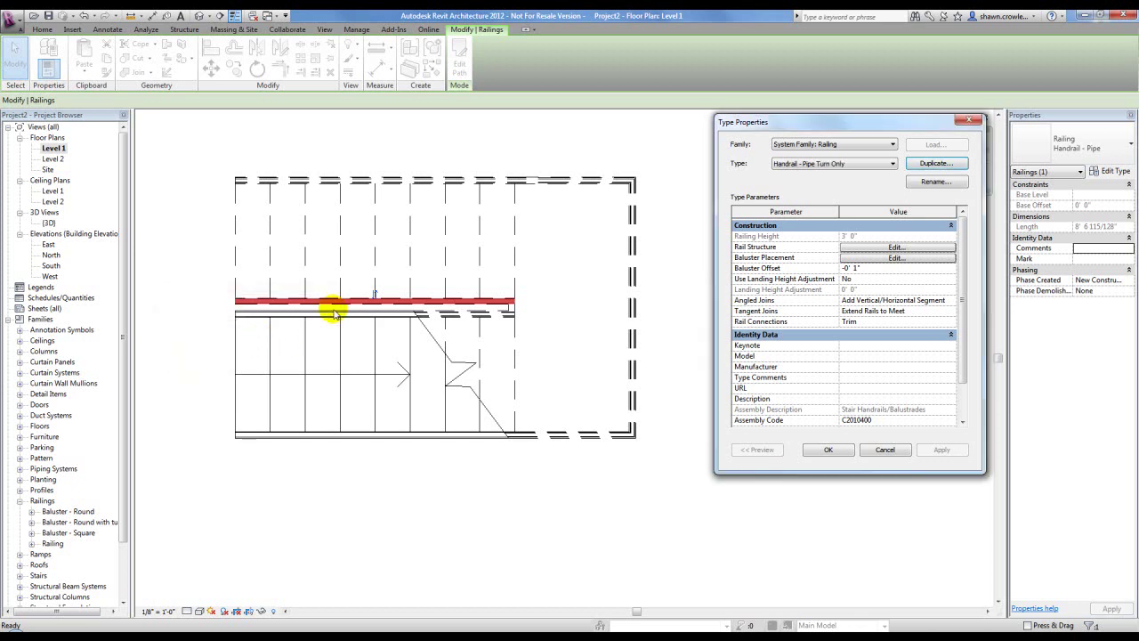
Step: Delete all six rails from the Handrail - Pipe Turn Only type's rail structure, accepting the change of baluster height reference
left_click(854, 248)
left_click(697, 199)
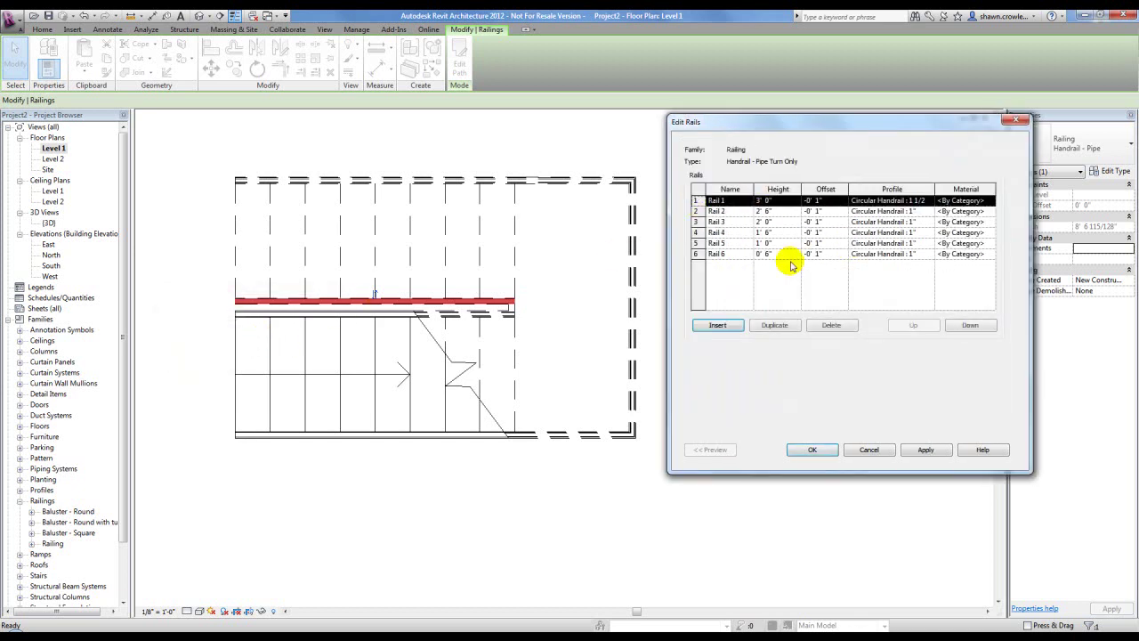
left_click(832, 325)
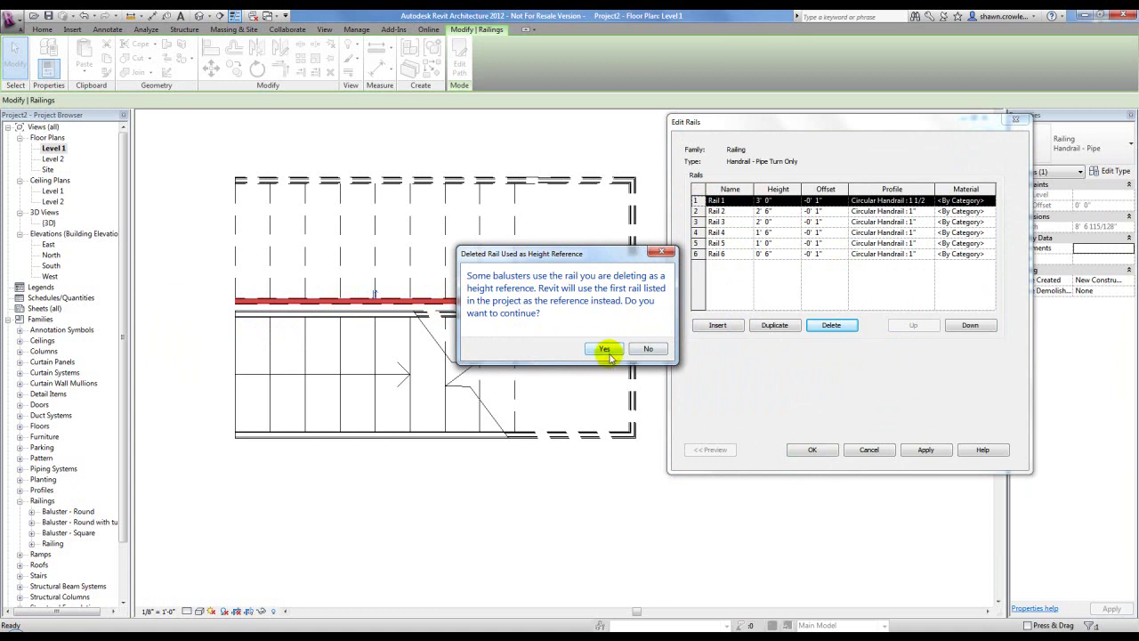
left_click(605, 348)
left_click(830, 325)
left_click(830, 324)
left_click(830, 325)
left_click(830, 325)
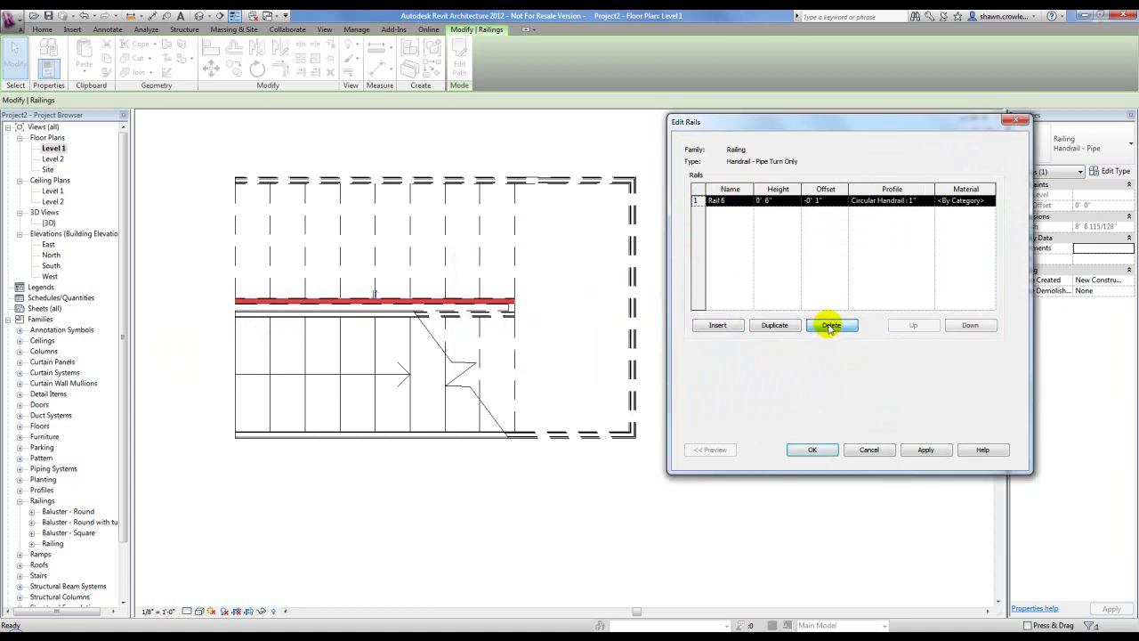
left_click(830, 324)
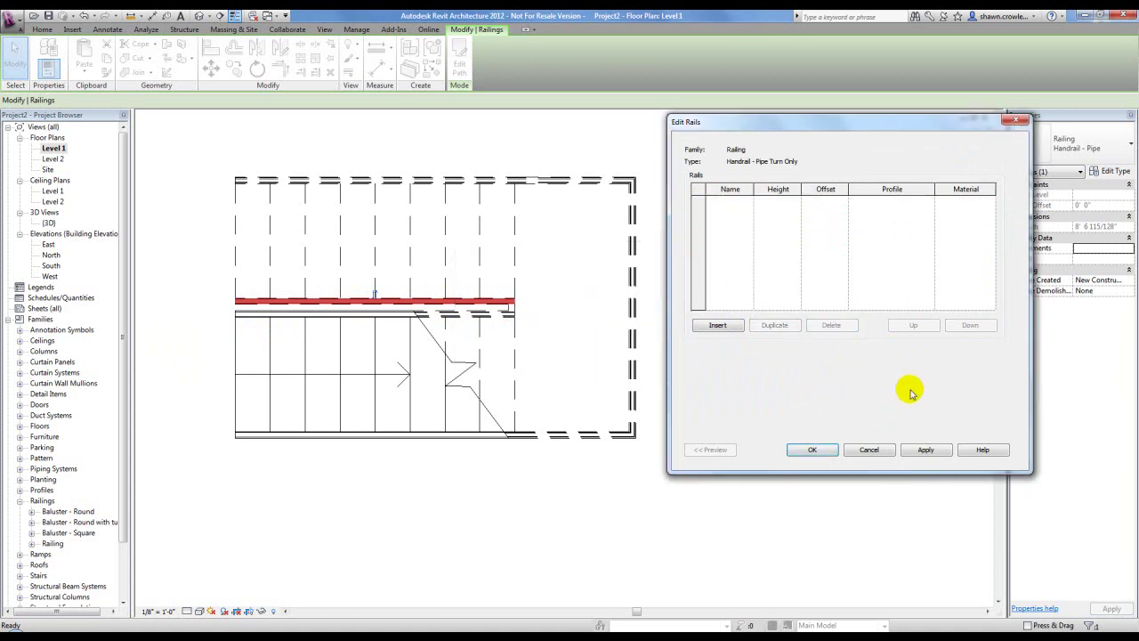
left_click(813, 449)
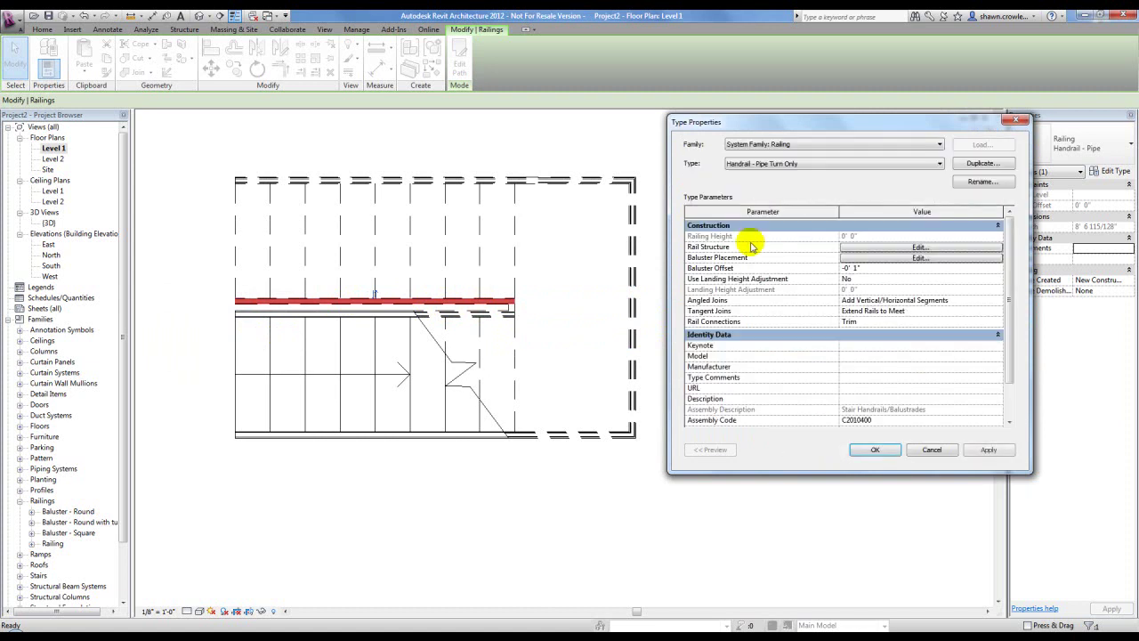
Step: In the type's baluster placement, set the regular baluster, end post and corner post families to None
left_click(881, 260)
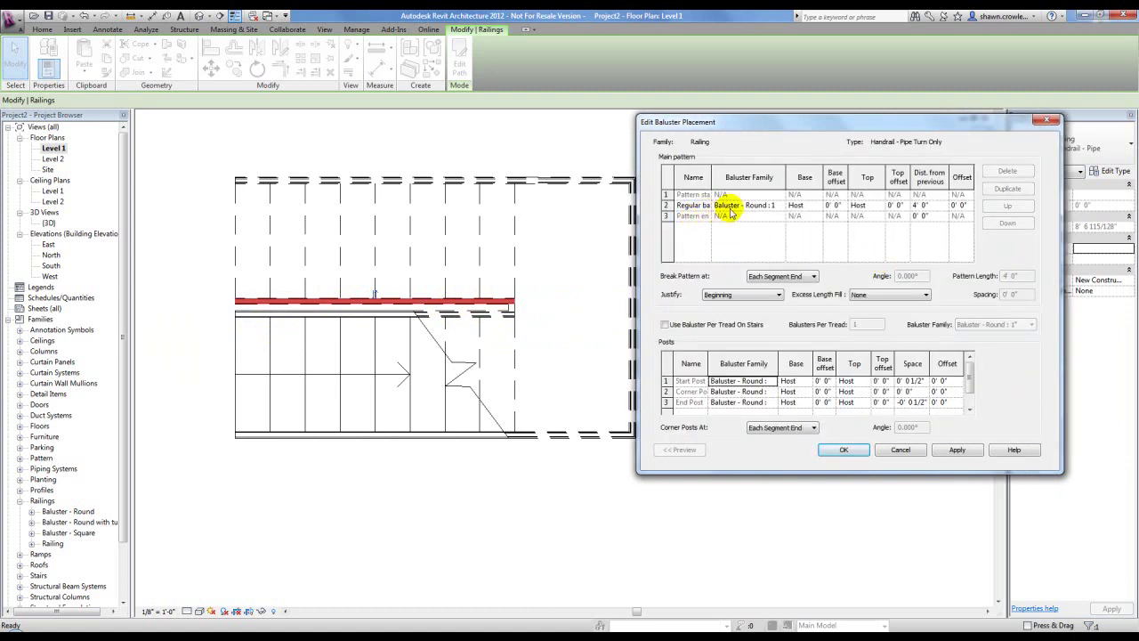
left_click(779, 205)
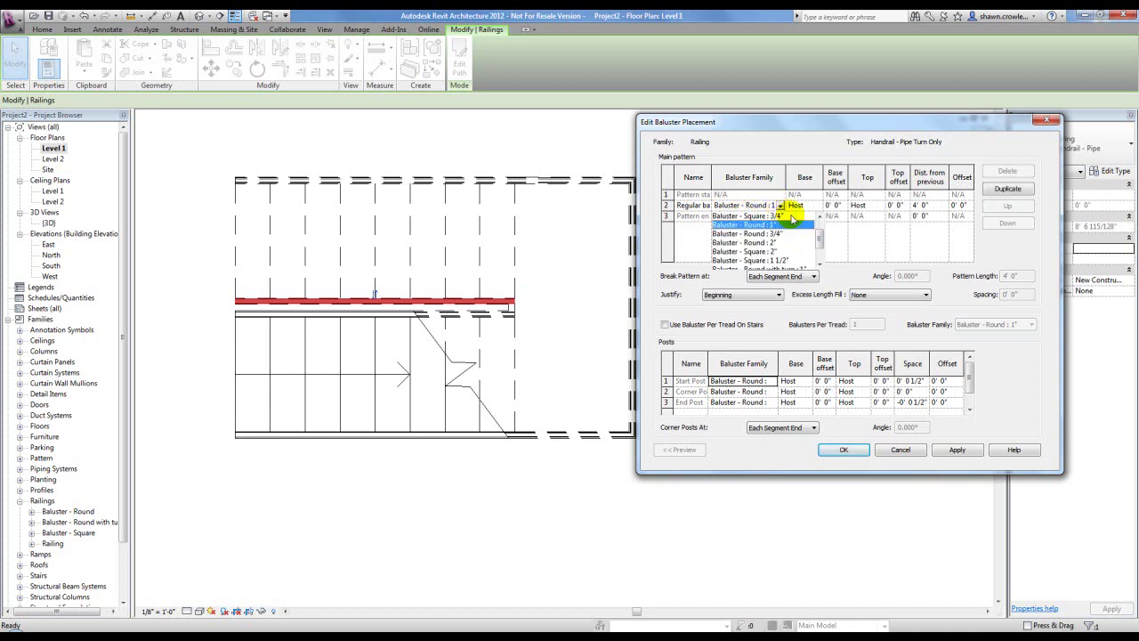
scroll(781, 221, "up", 2)
left_click(716, 218)
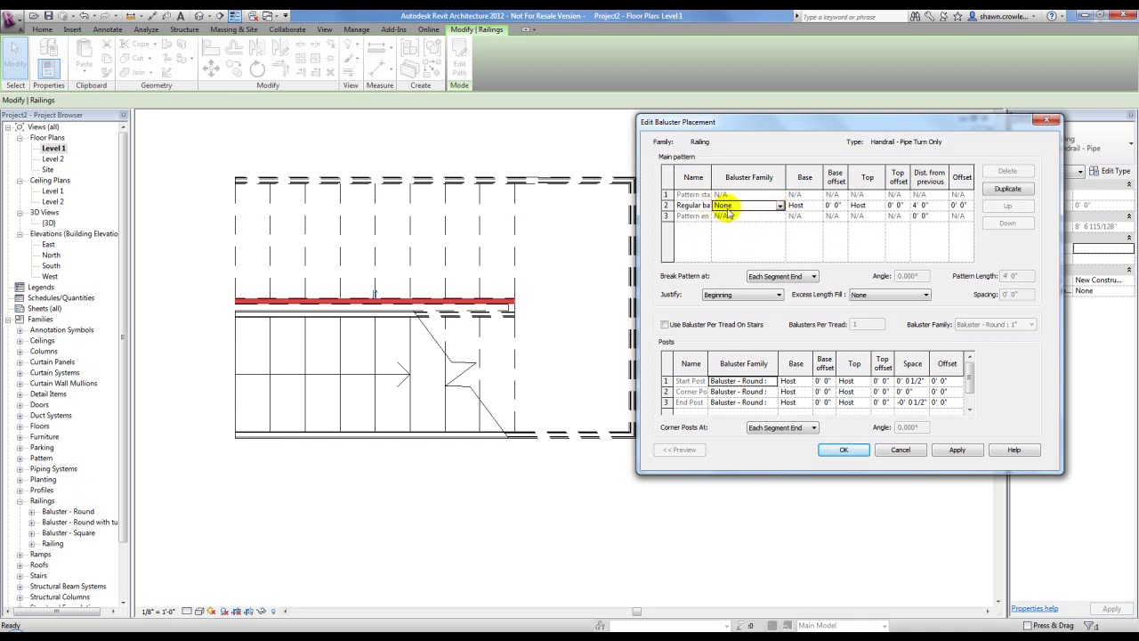
left_click(773, 403)
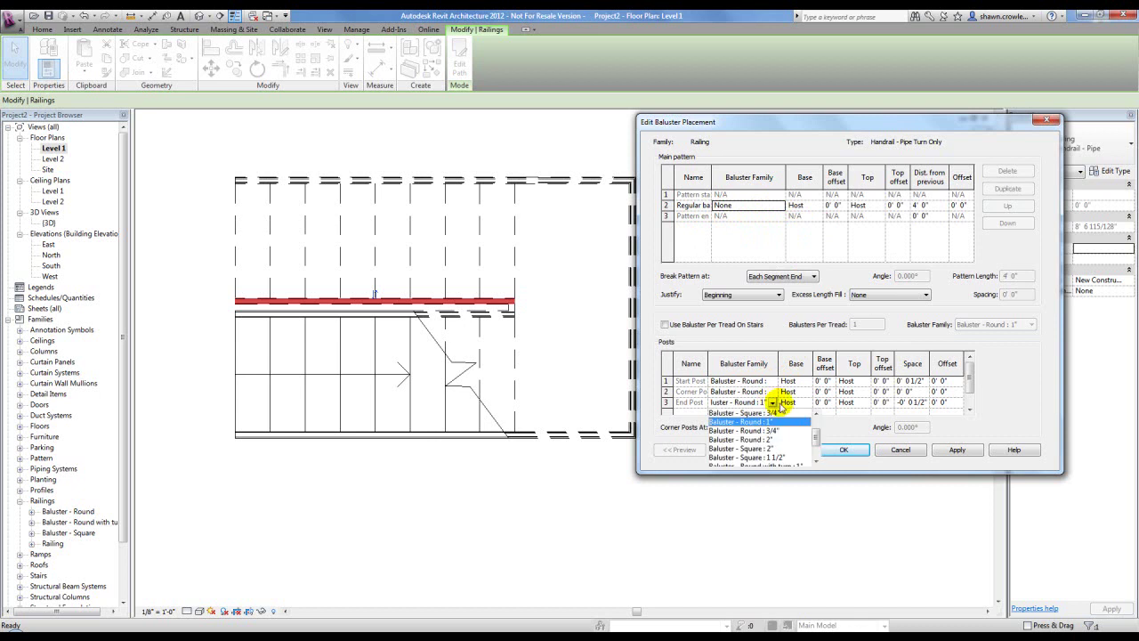
left_click(761, 413)
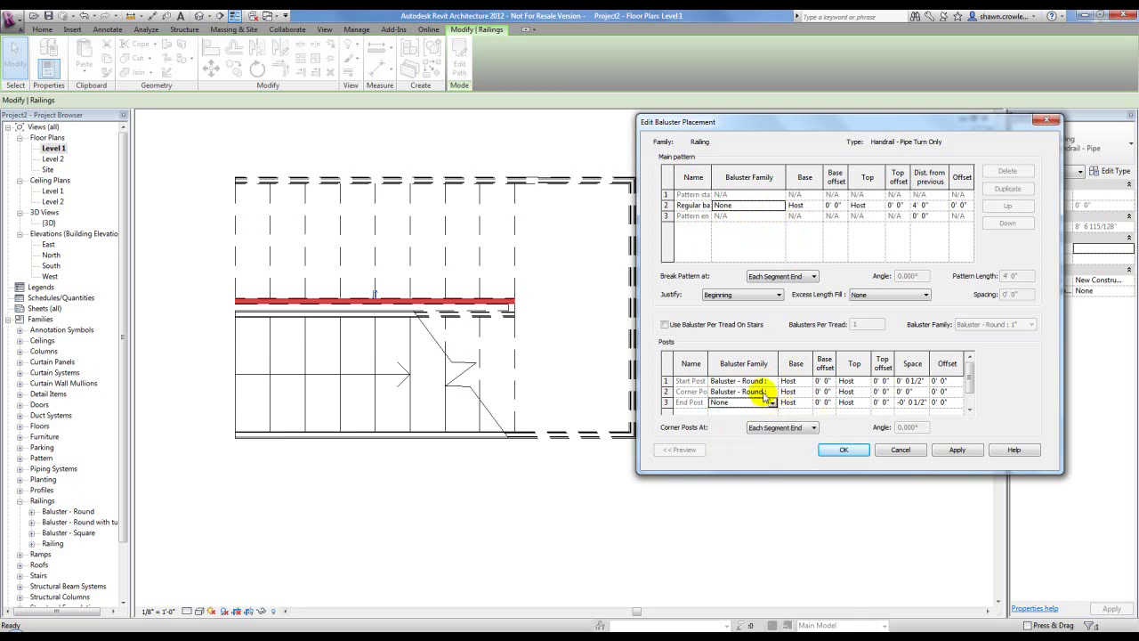
left_click(773, 391)
left_click(776, 403)
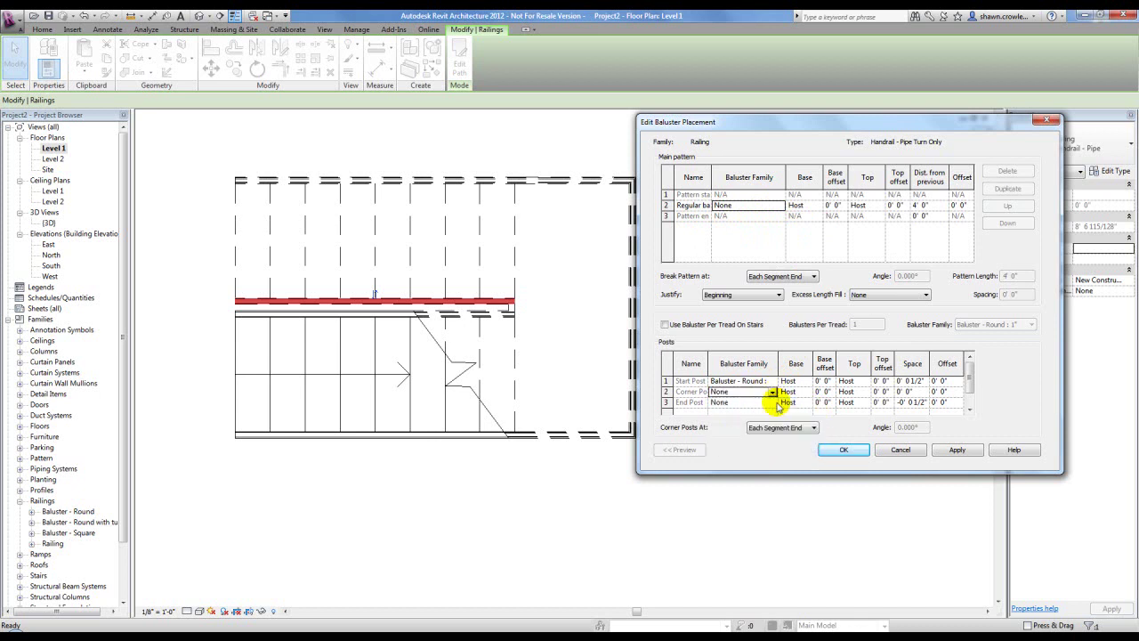
Step: Set the start post's family to Baluster - Round with turn : 1" and apply the changes to the railing type
left_click(773, 380)
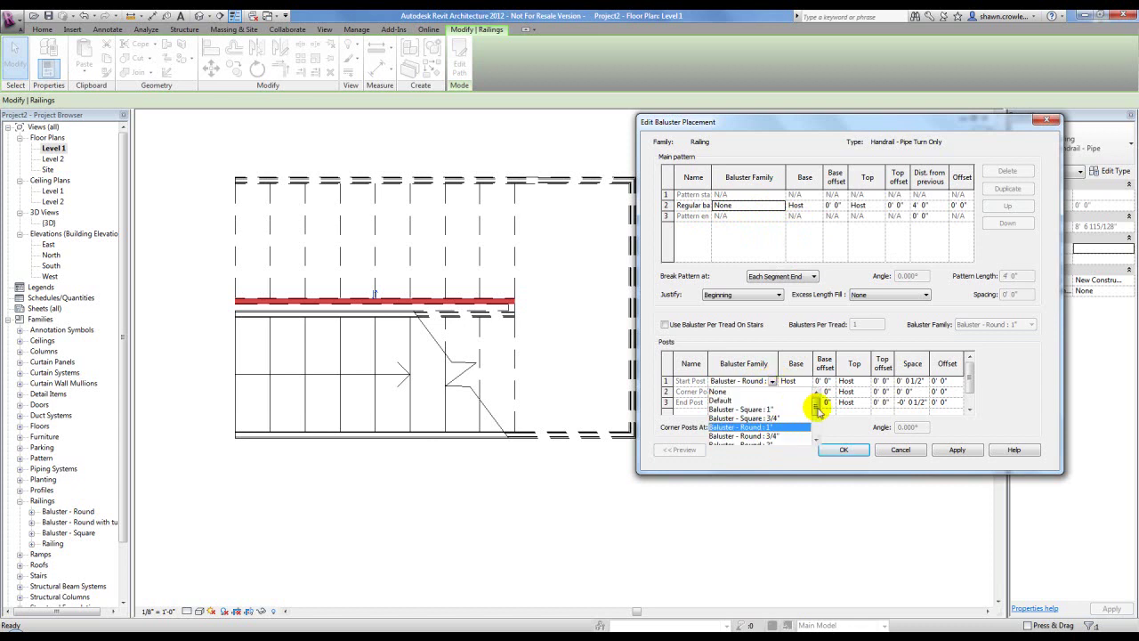
left_click_drag(818, 421, 820, 428)
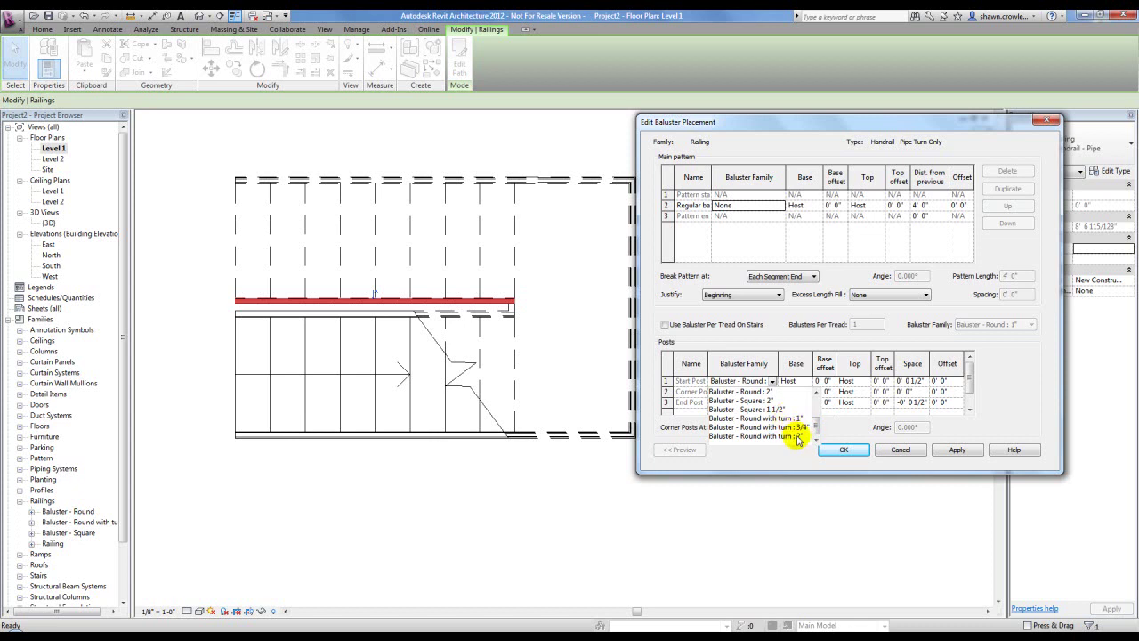
left_click(794, 419)
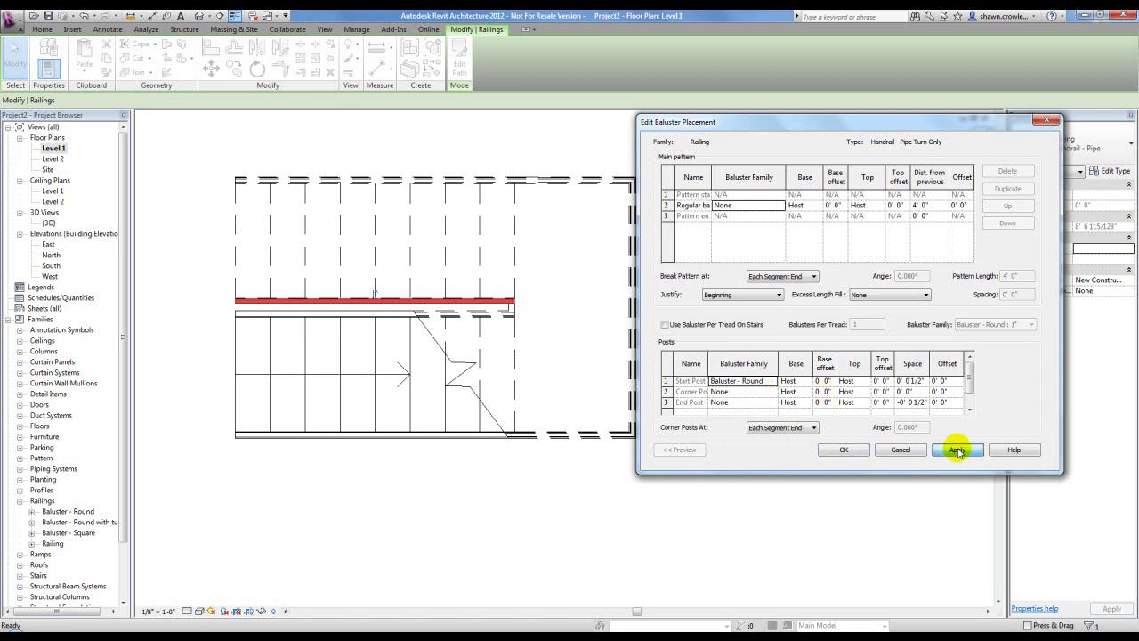
left_click(845, 450)
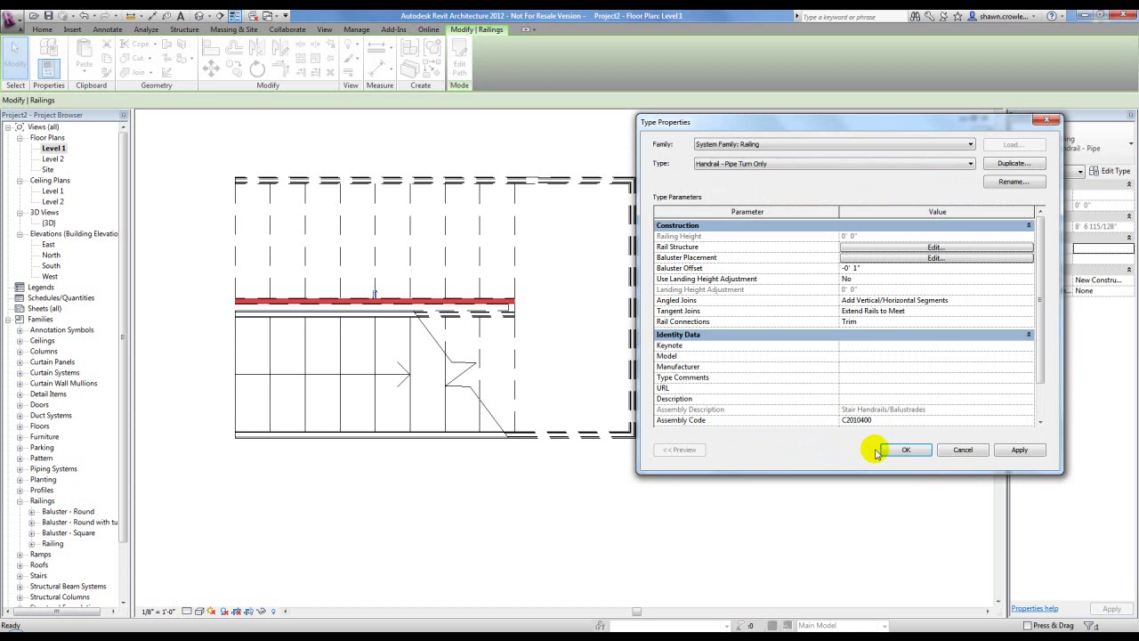
left_click(920, 449)
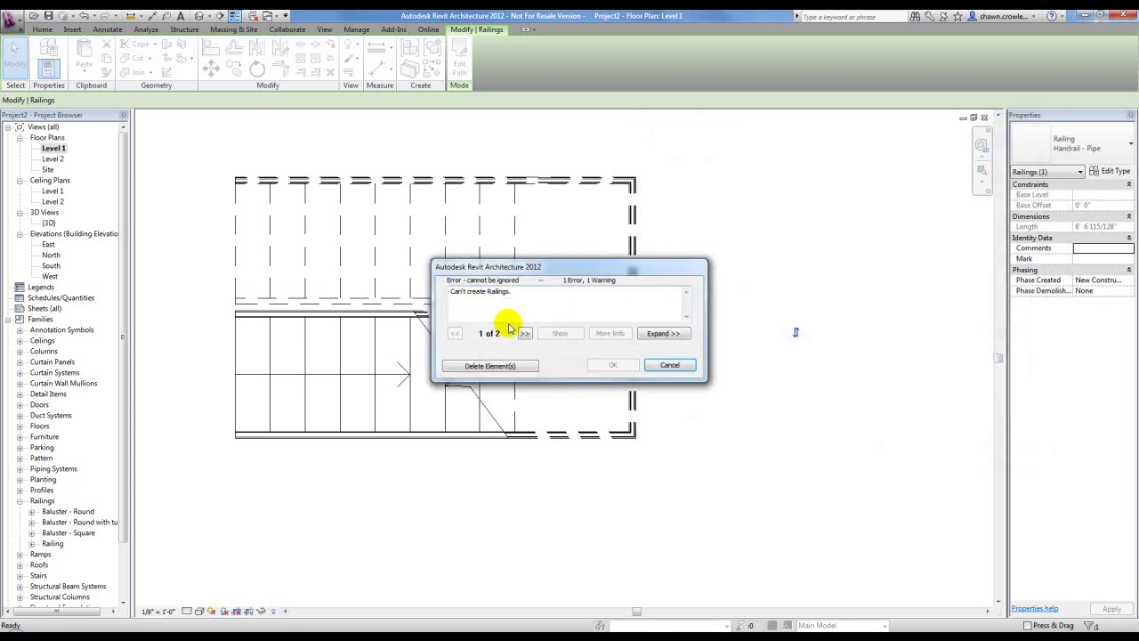
Step: Cancel the pending change to the upper inner railing and clear the selection
left_click(669, 365)
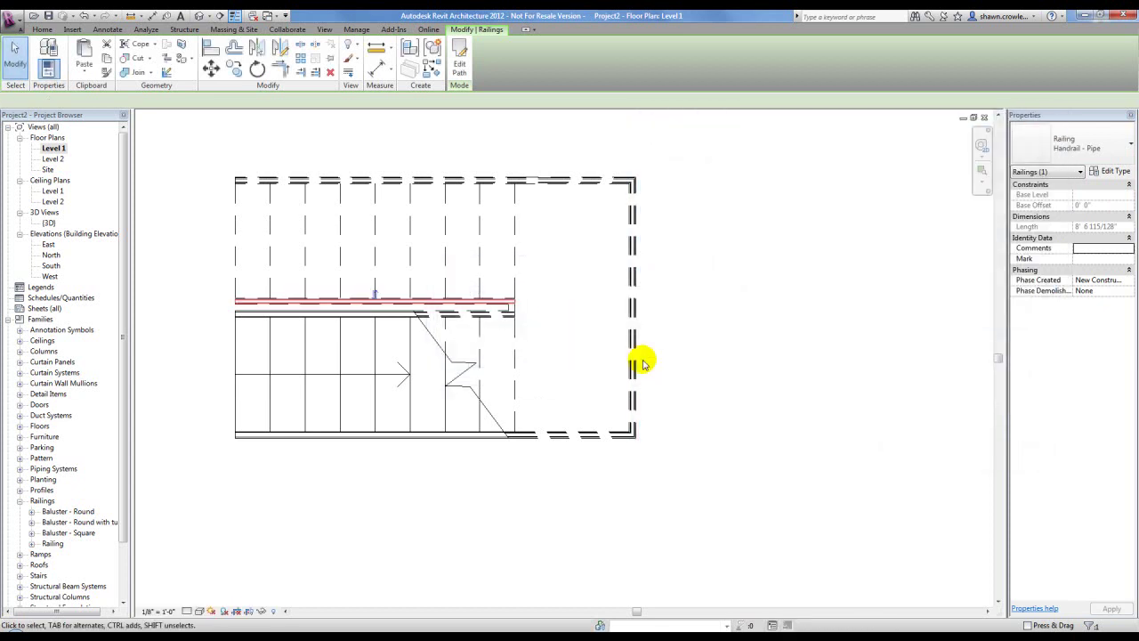
left_click(456, 302)
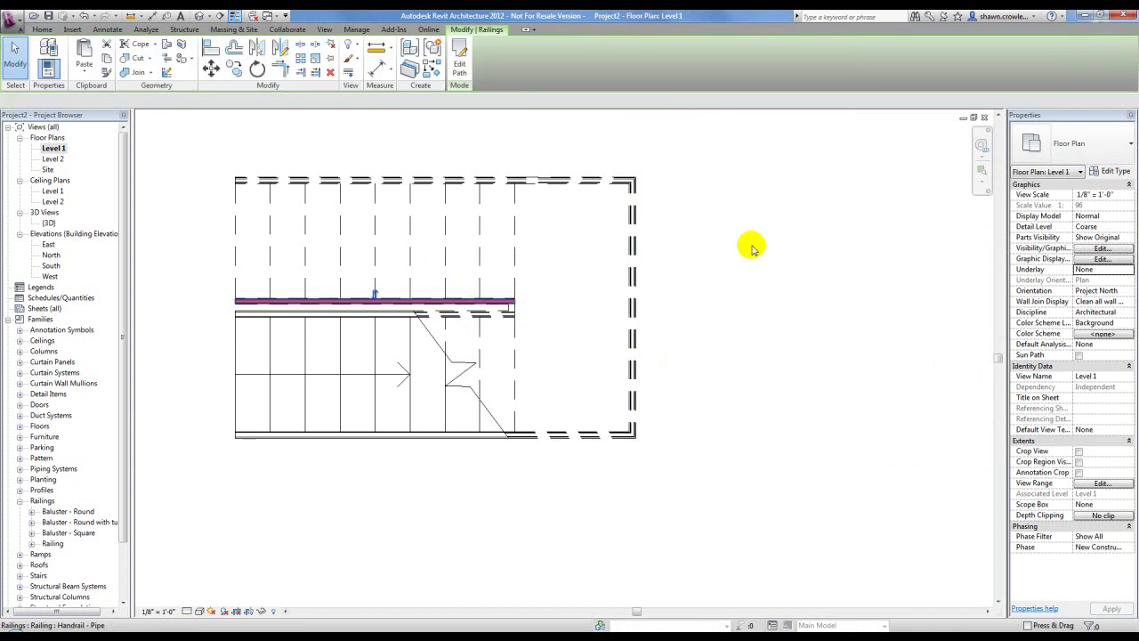
left_click(806, 249)
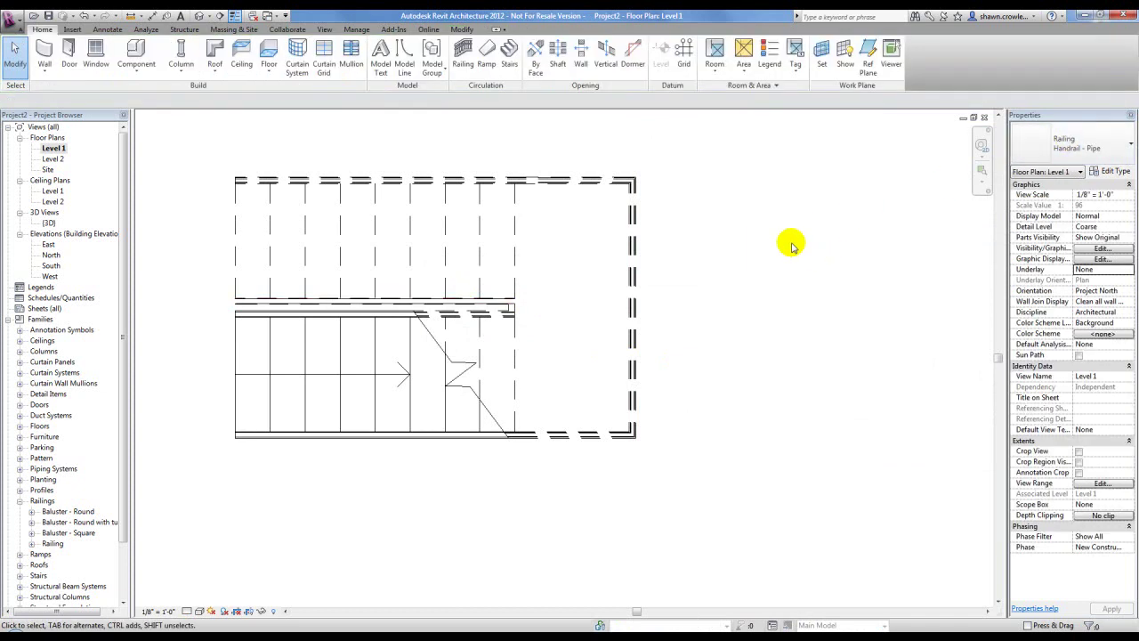
Step: Start a new railing of type Handrail - Pipe Turn Only and sketch a horizontal path about 9" long on the landing beside the inner railings
left_click(463, 64)
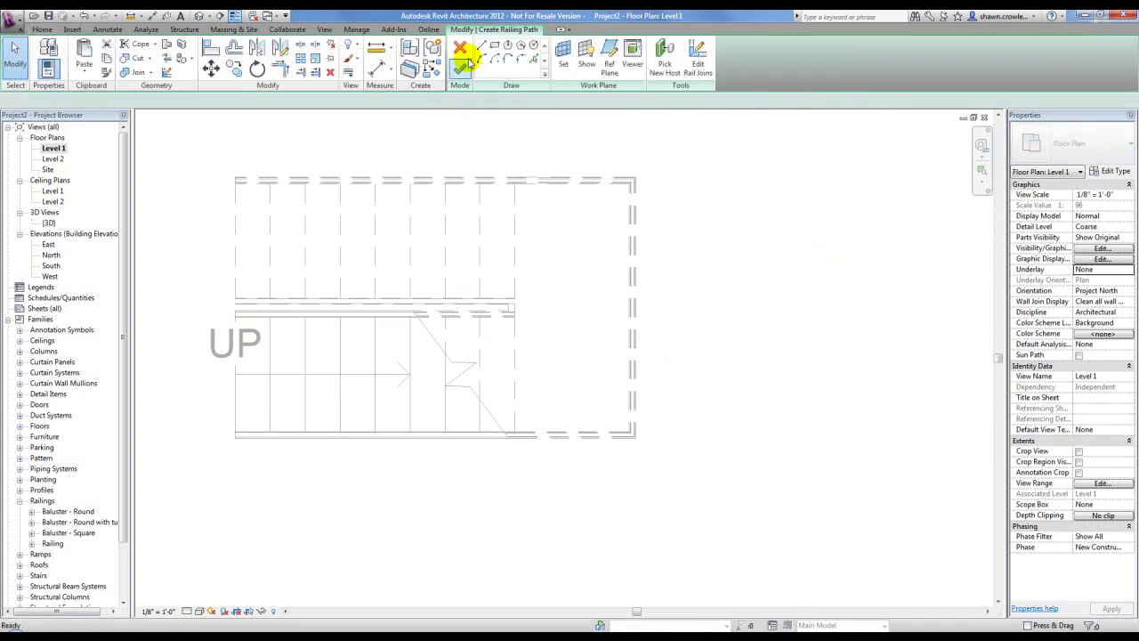
left_click(1060, 149)
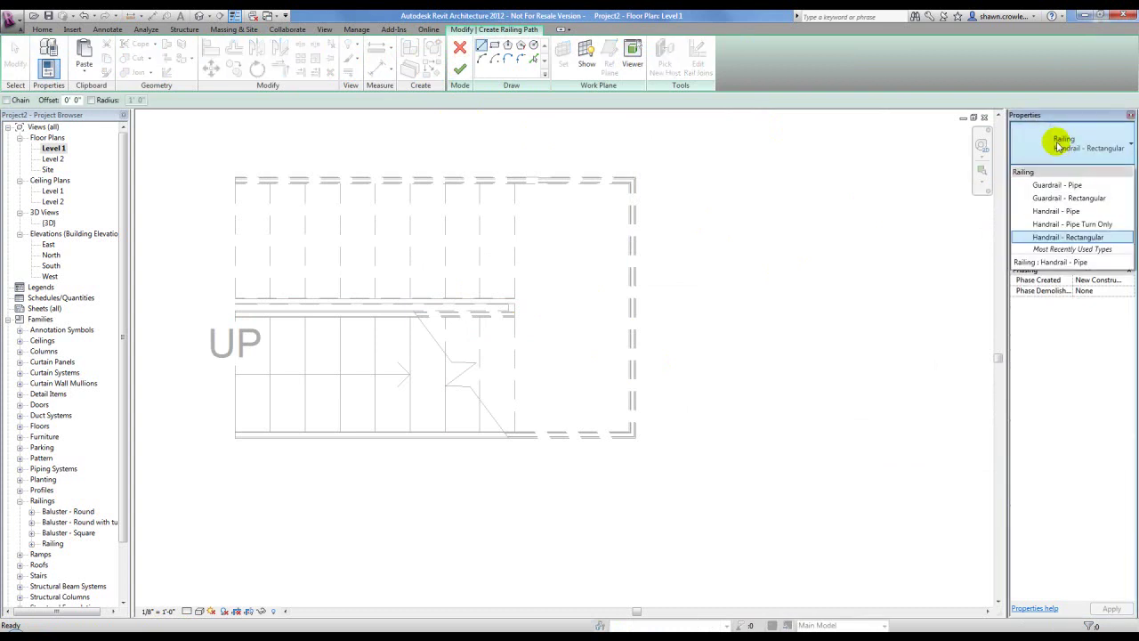
left_click(1086, 225)
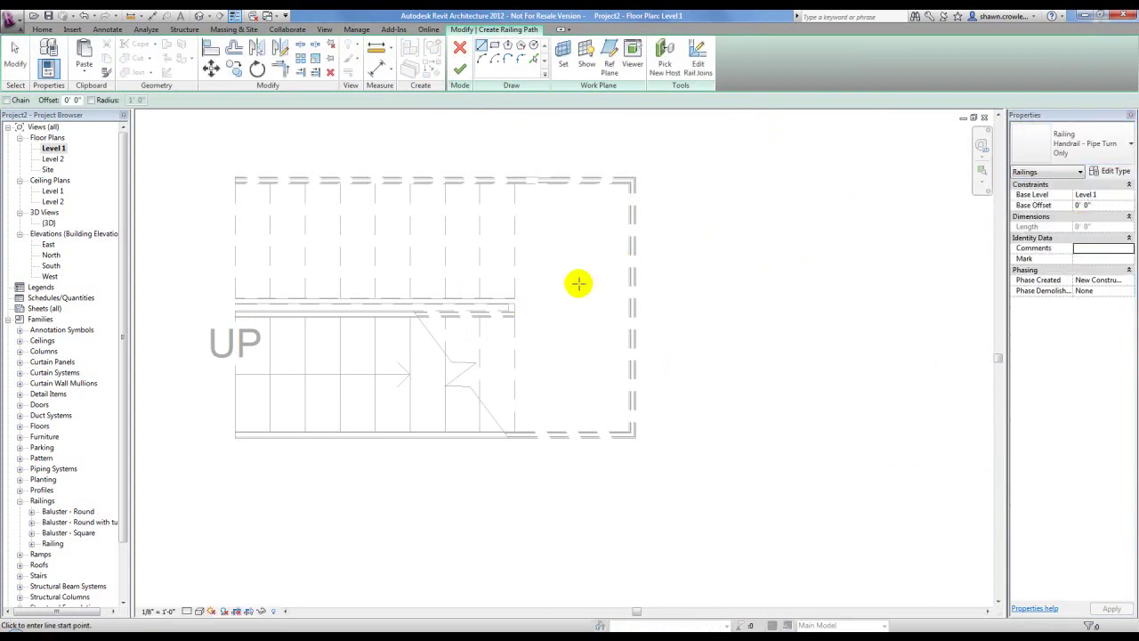
left_click(544, 310)
left_click(573, 309)
Step: Try to finish the railing sketch, expand the error details and return to the sketch
left_click(460, 73)
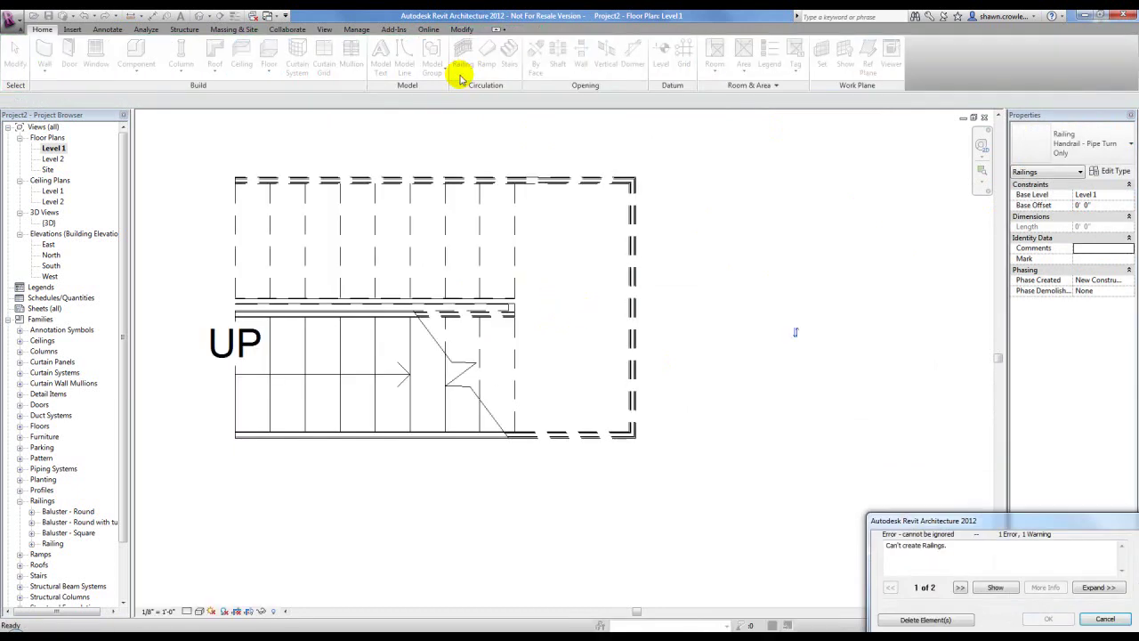
left_click(1094, 588)
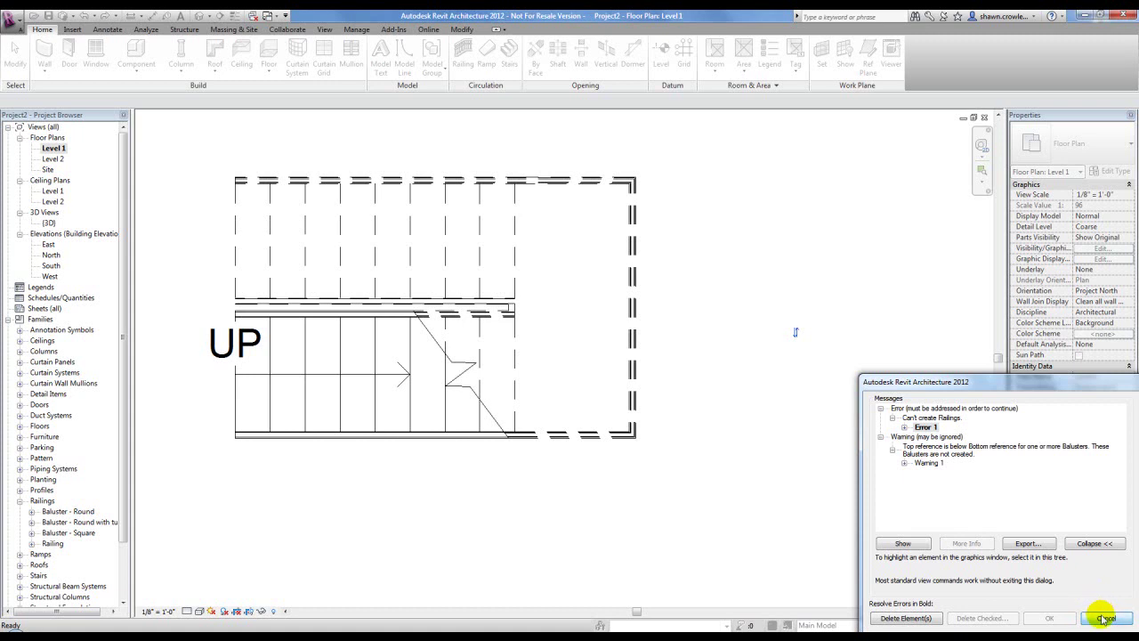
left_click(1104, 617)
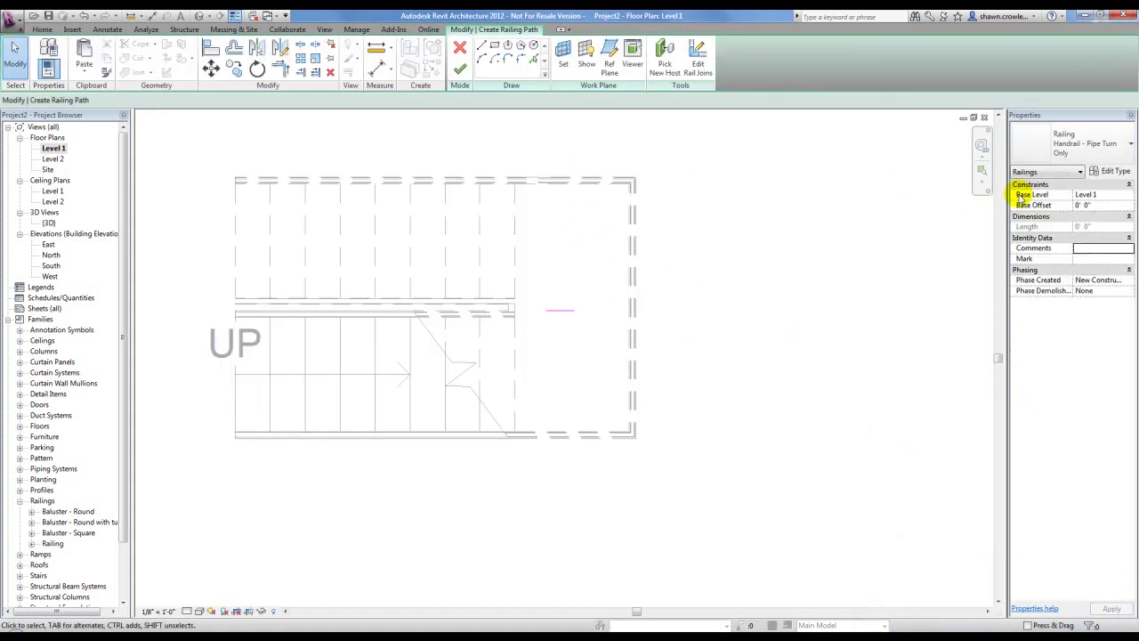
Step: Set the start post's top offset to 1 in the Handrail - Pipe Turn Only type's baluster placement and finish the railing
left_click(1112, 170)
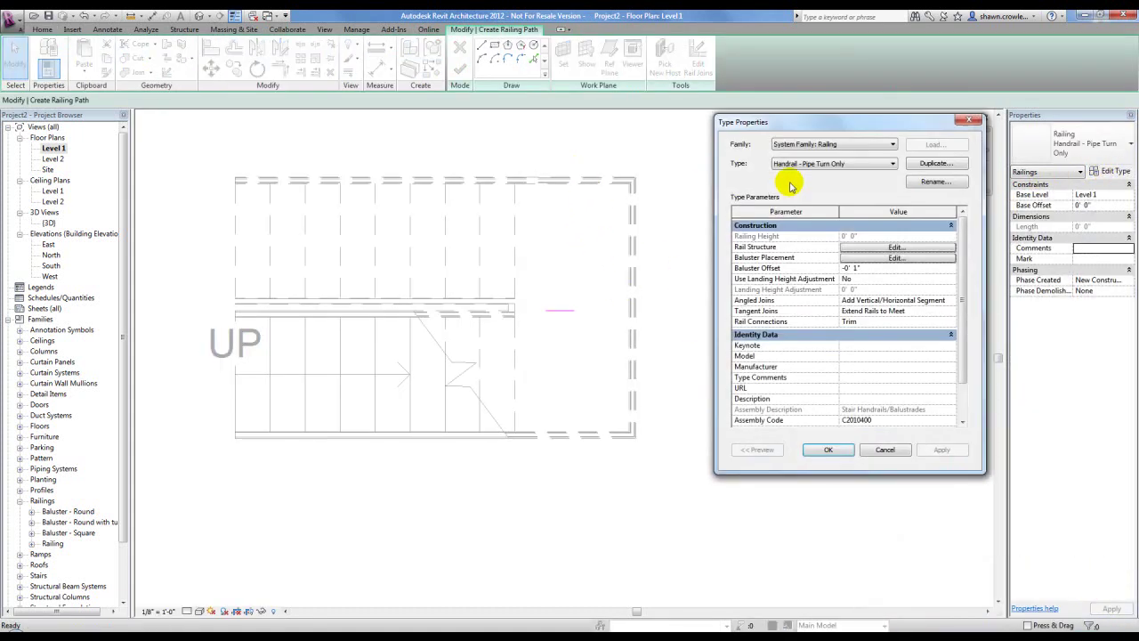
left_click(878, 258)
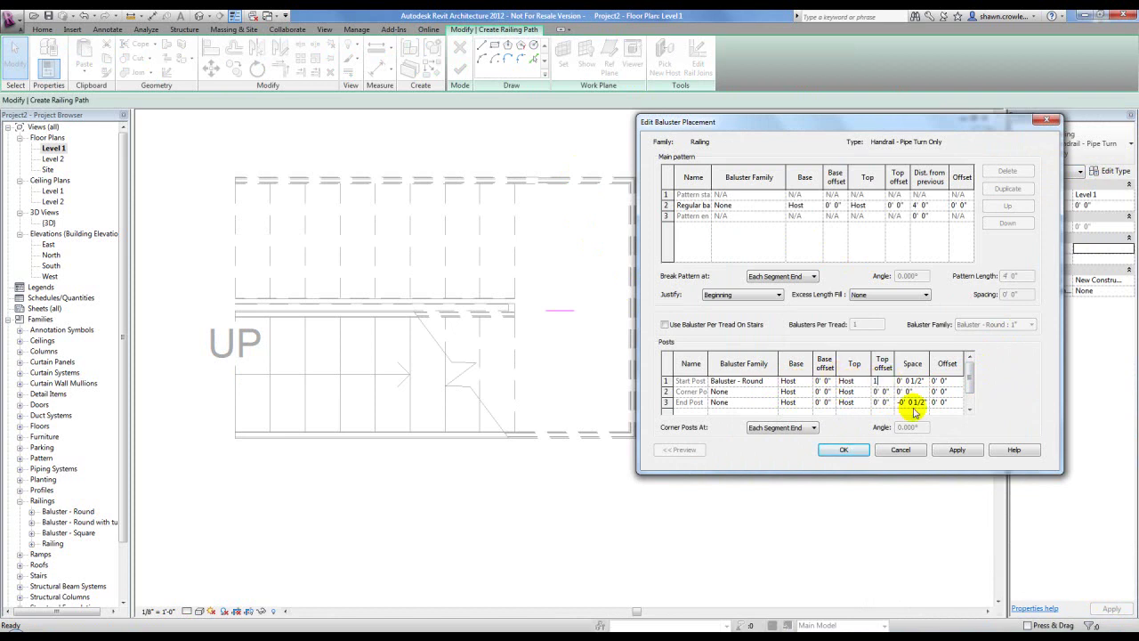
left_click(841, 450)
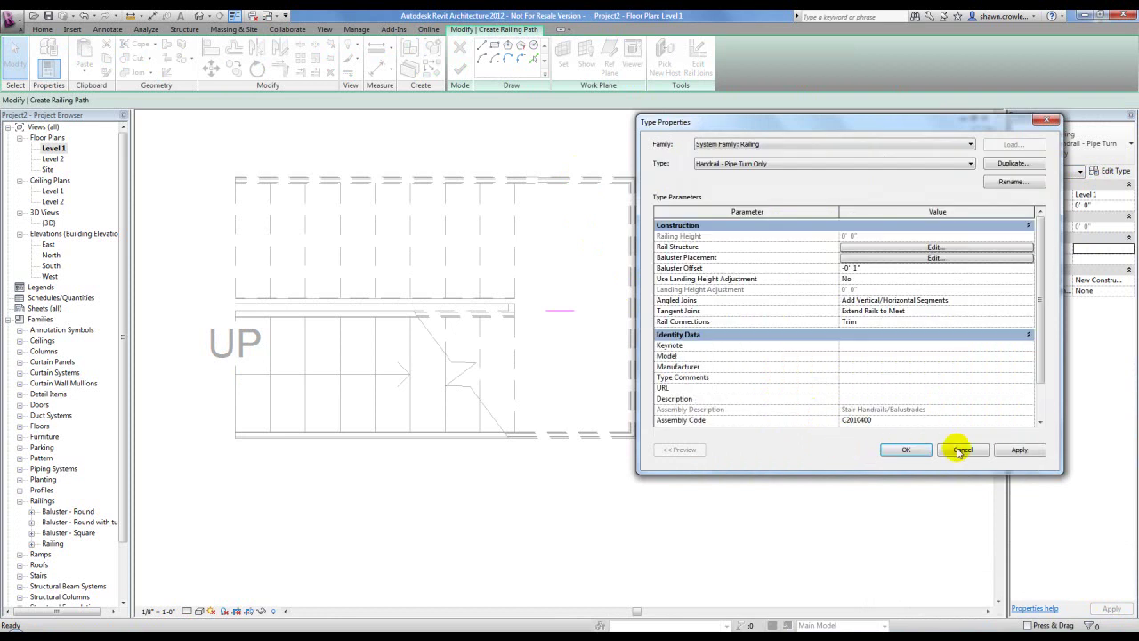
left_click(906, 449)
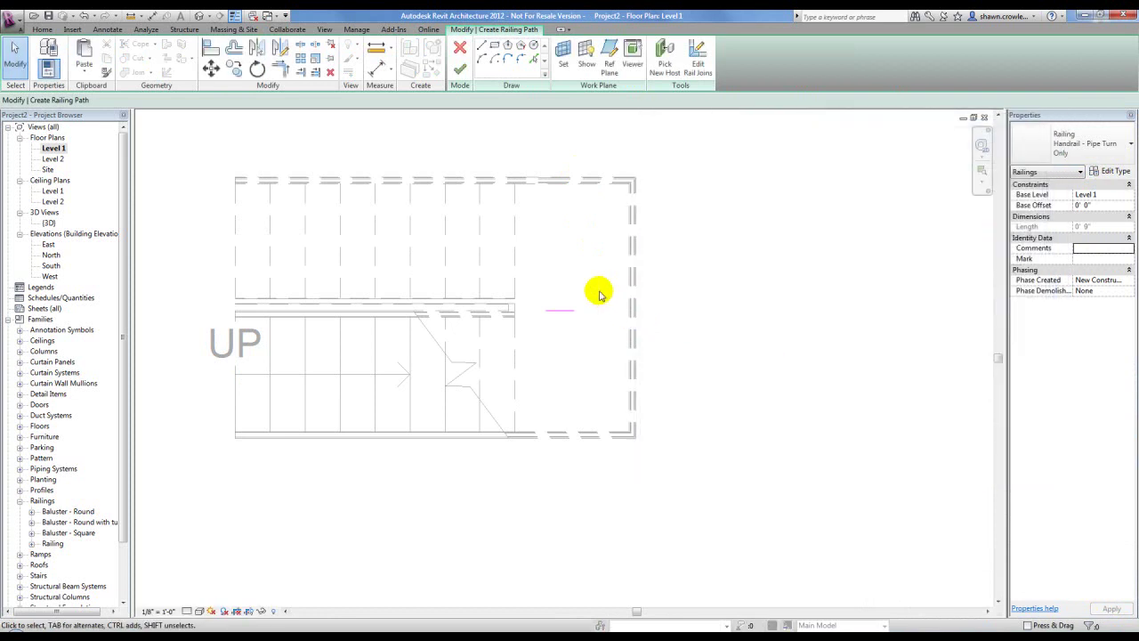
left_click(459, 70)
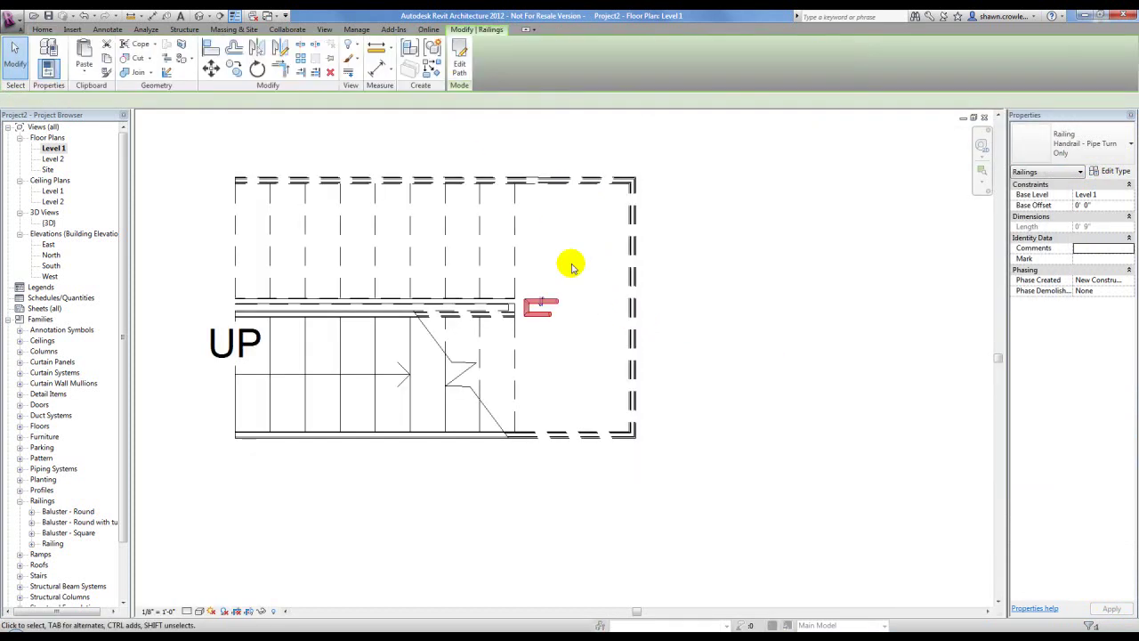
Step: Rotate the new turn railing by 180° in plan so its open ends face the stair runs
left_click(539, 293)
scroll(539, 292, "up", 3)
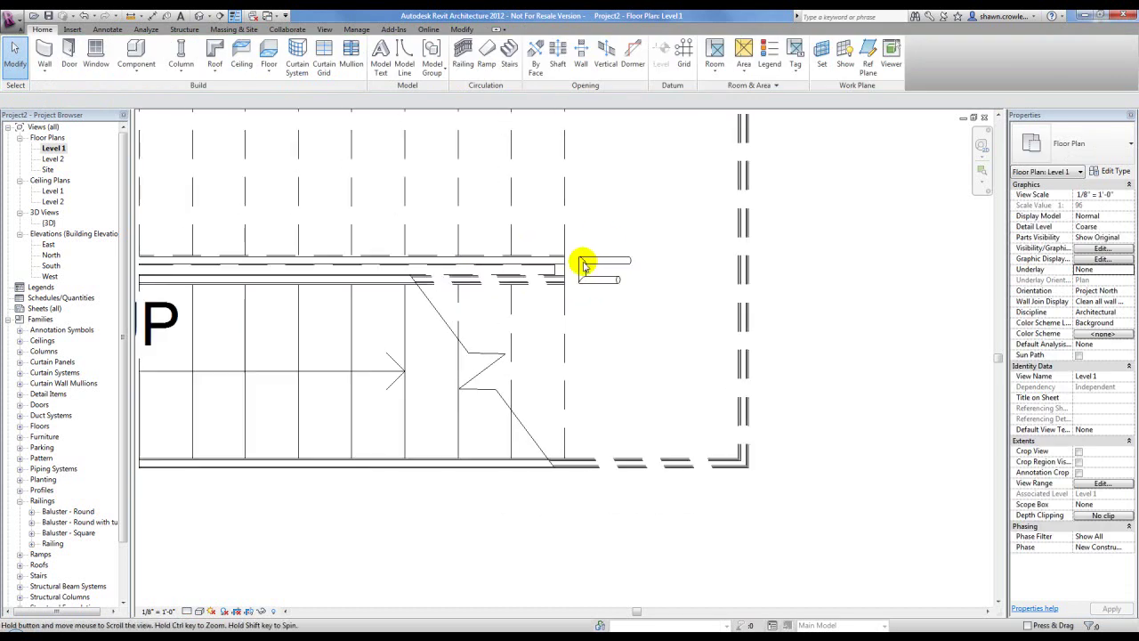
scroll(582, 265, "up", 1)
left_click(585, 260)
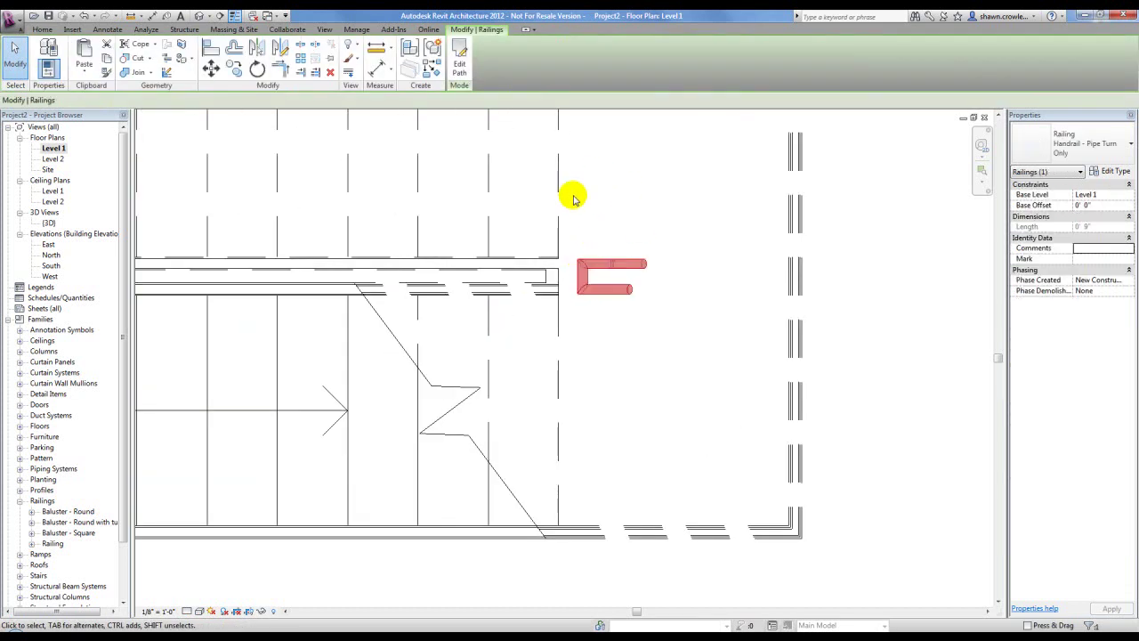
scroll(611, 278, "down", 3)
scroll(490, 257, "up", 3)
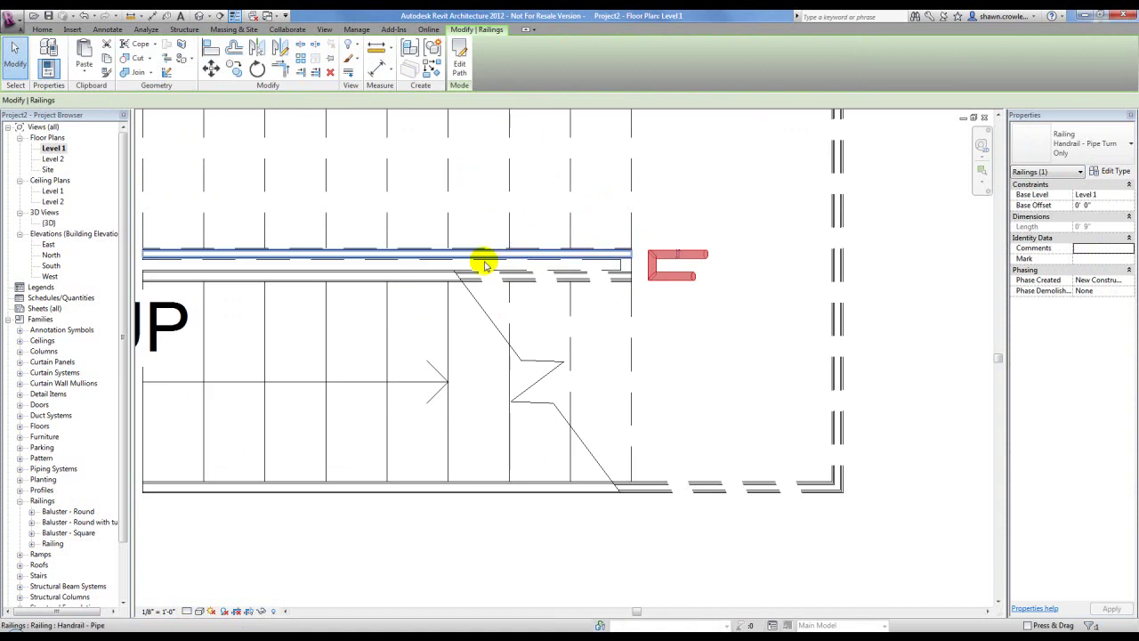
scroll(463, 249, "down", 2)
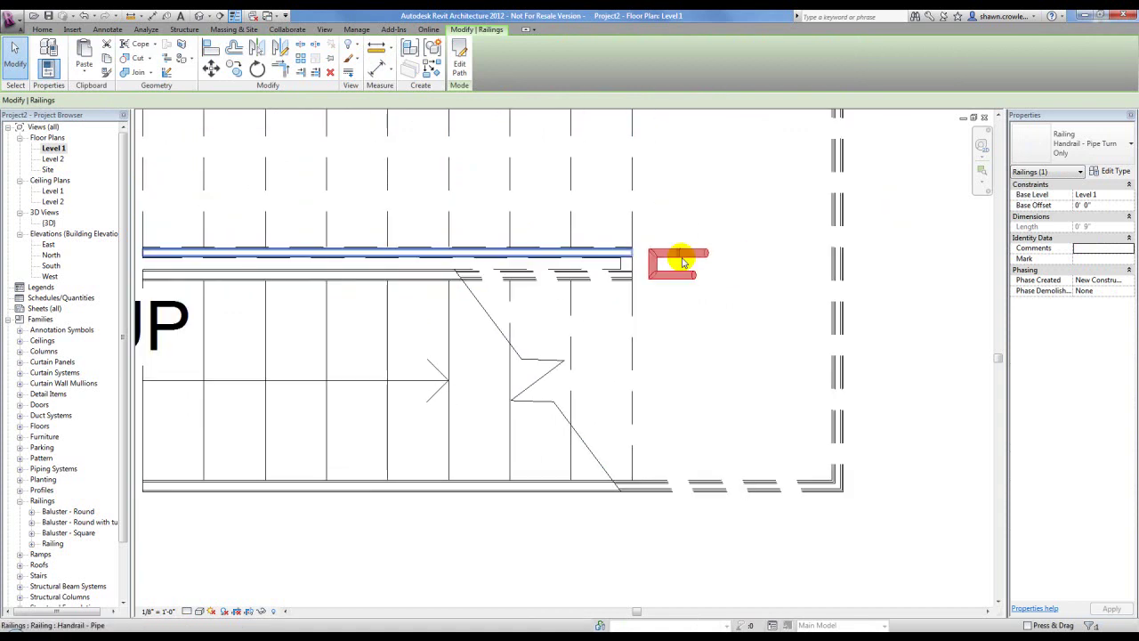
scroll(644, 253, "down", 2)
scroll(649, 237, "up", 3)
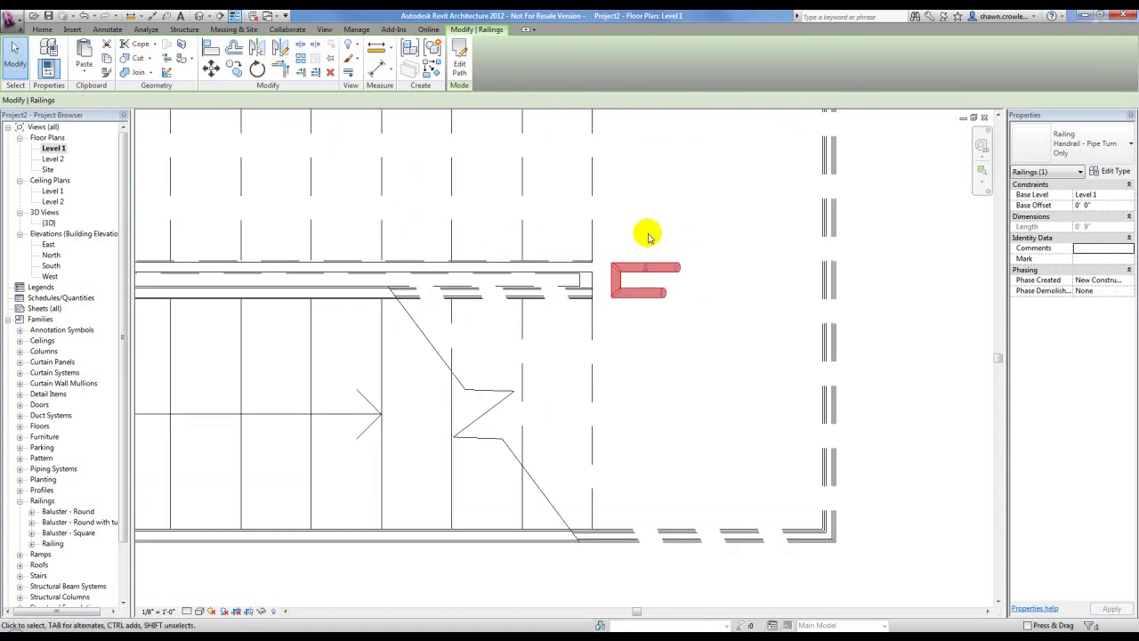
key("r")
key("o")
left_click(653, 204)
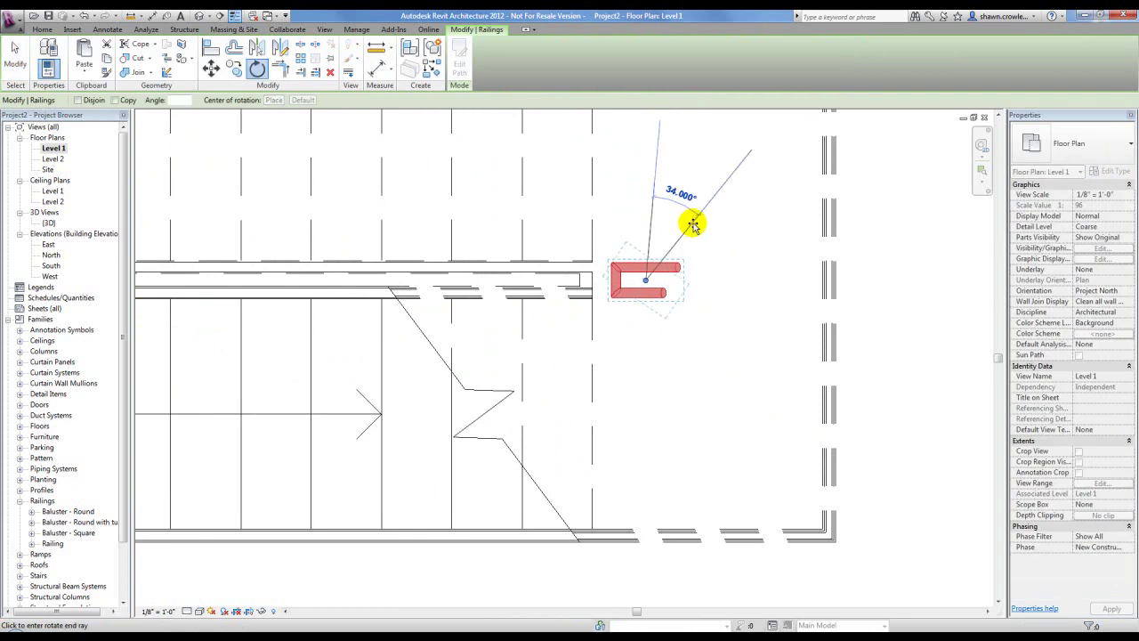
type("180")
key("Return")
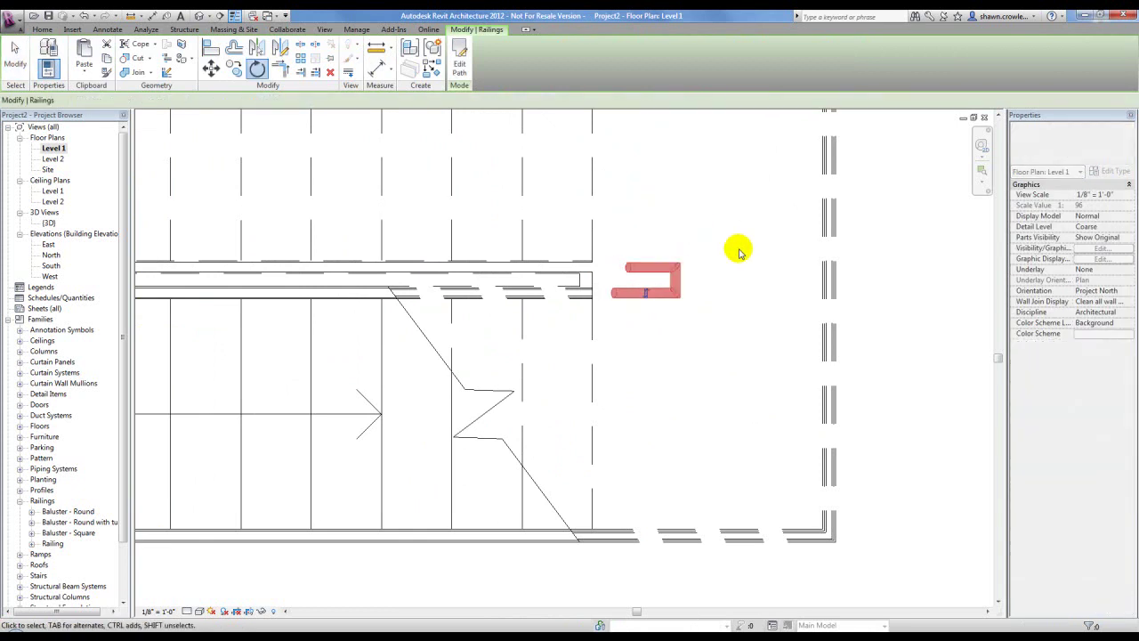
Step: In the 3D view, set the turn railing's base offset to 8' 0"
double_click(49, 222)
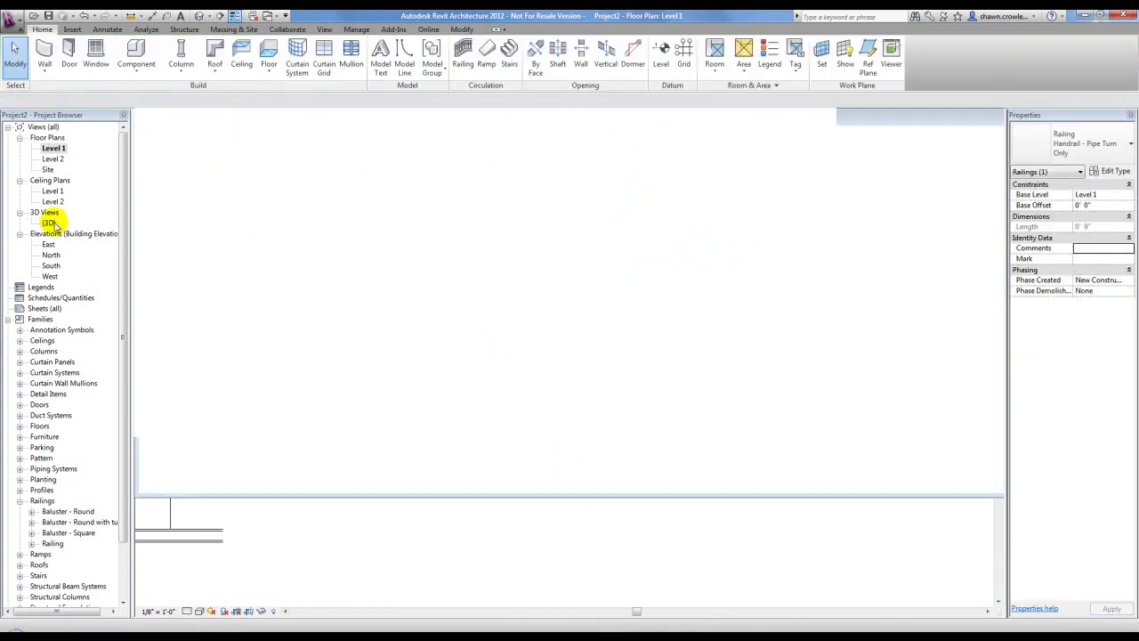
scroll(562, 275, "down", 3)
middle_click_drag(774, 259, 927, 252, "shift")
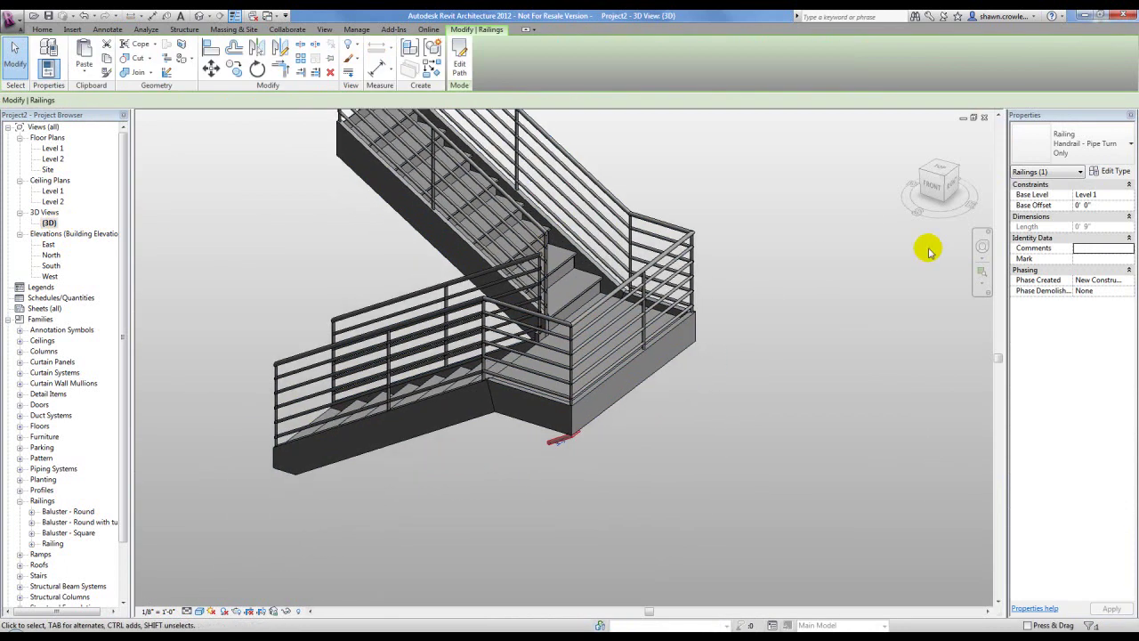
left_click(1090, 204)
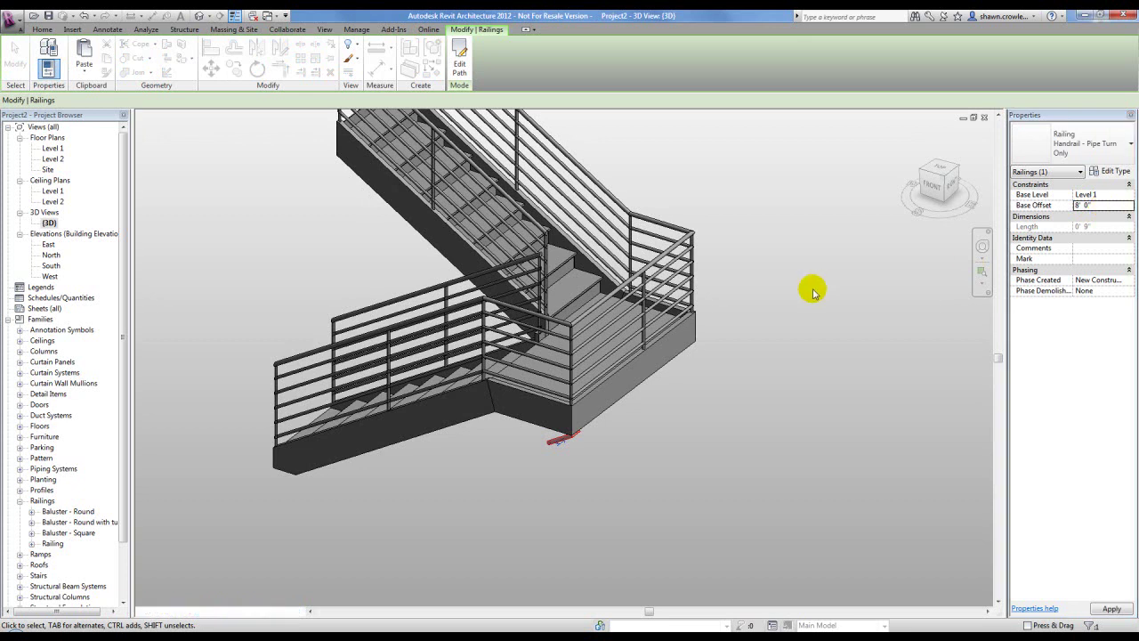
left_click(1083, 206)
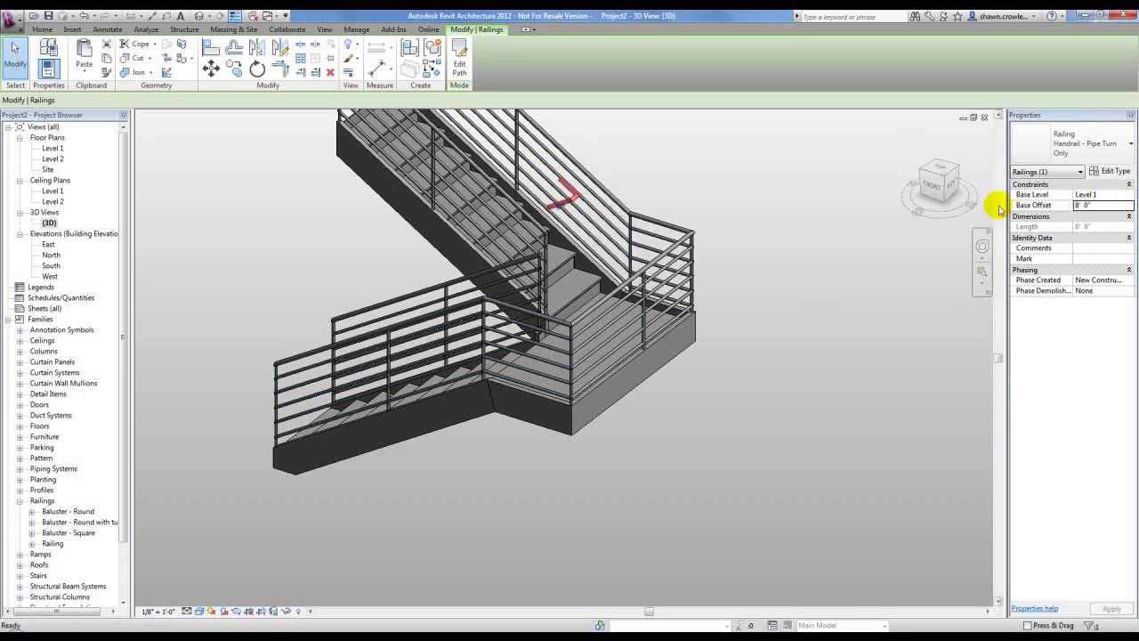
key("r")
key("o")
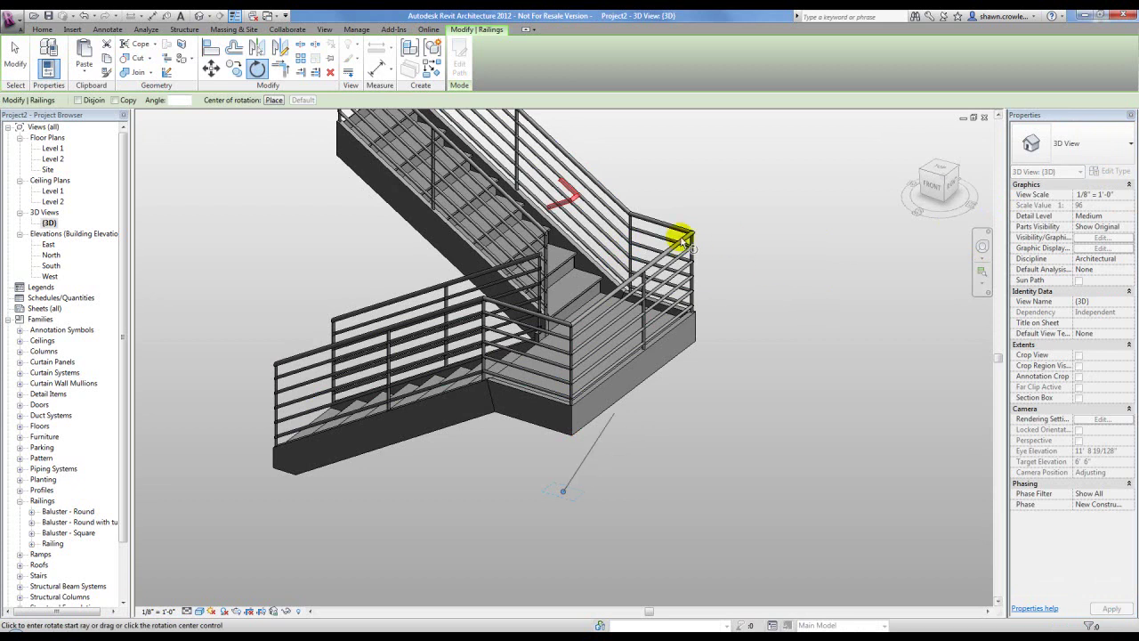
key("Escape")
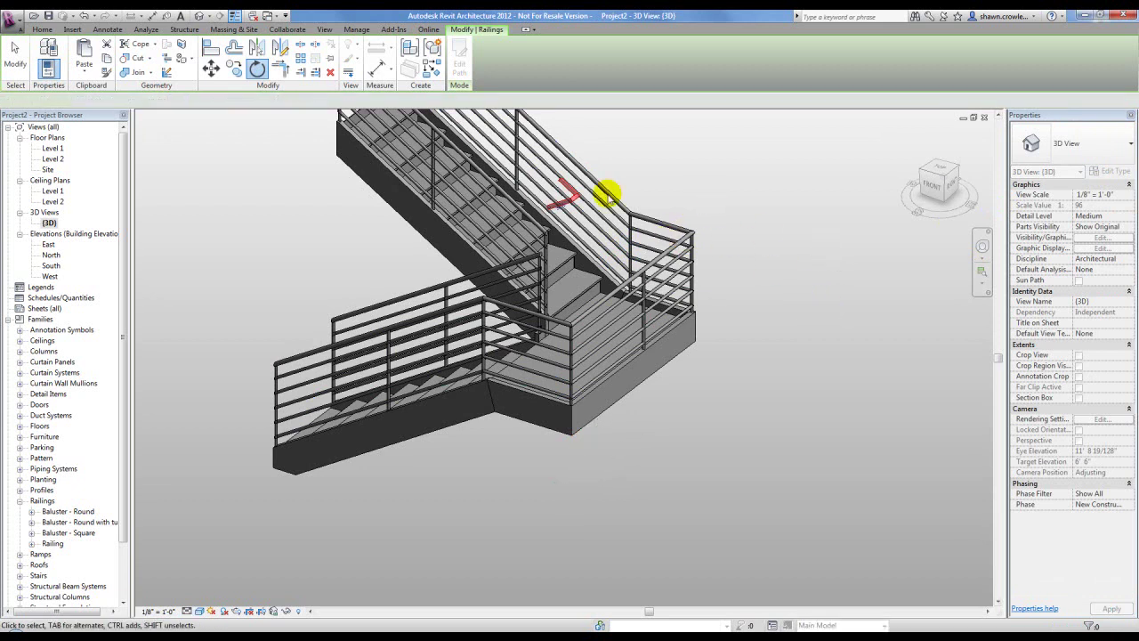
Step: Set the turn railing's base offset to 7' 0" and deselect it
left_click(606, 192)
left_click(1081, 204)
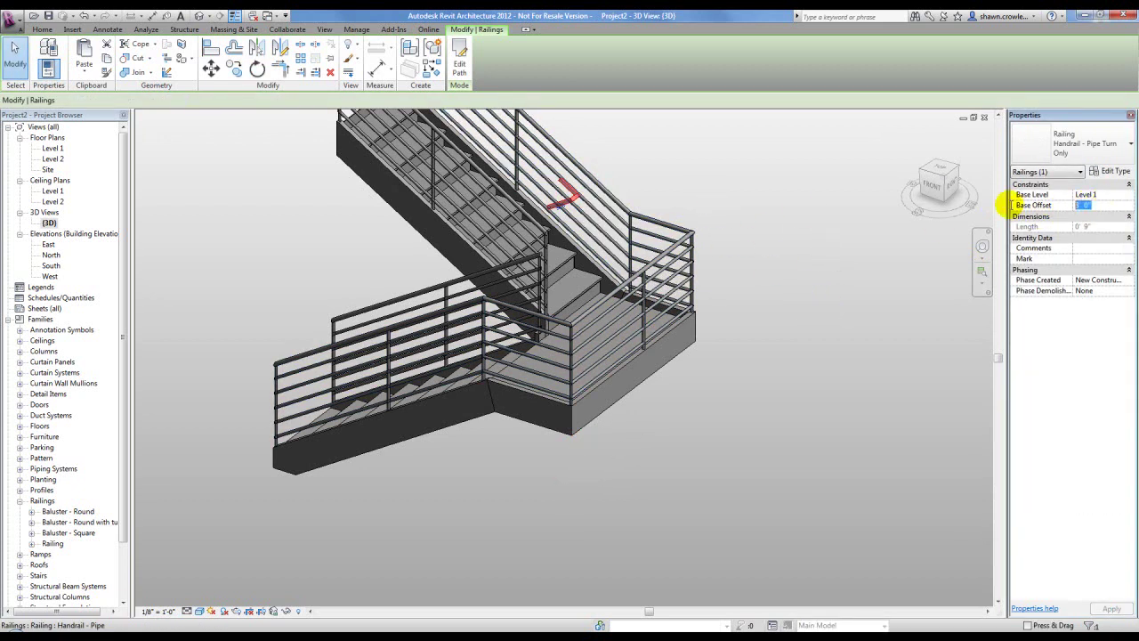
type("6")
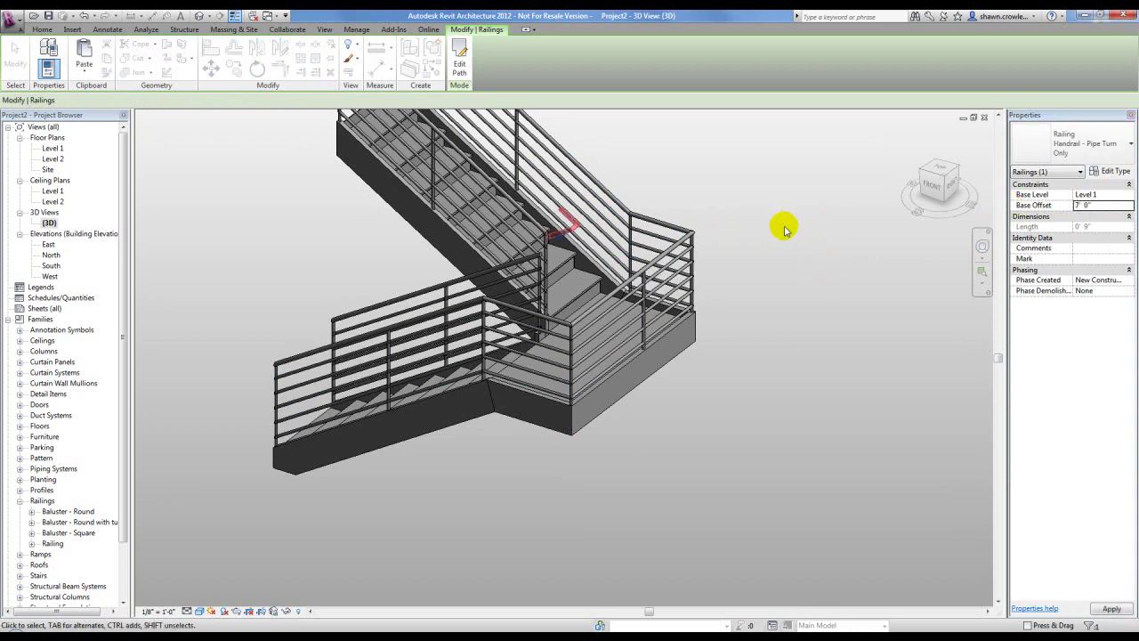
left_click(692, 183)
Step: In the Level 1 plan, place a building section lengthwise through the lower stair run, looking toward the upper run
double_click(53, 147)
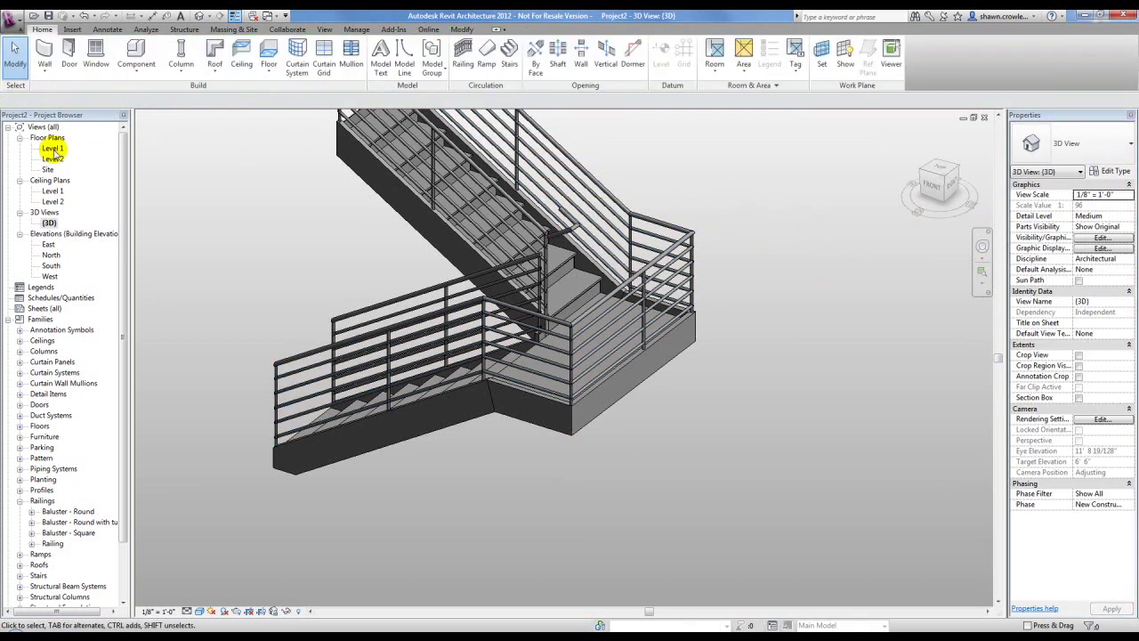
left_click(219, 18)
scroll(533, 300, "down", 4)
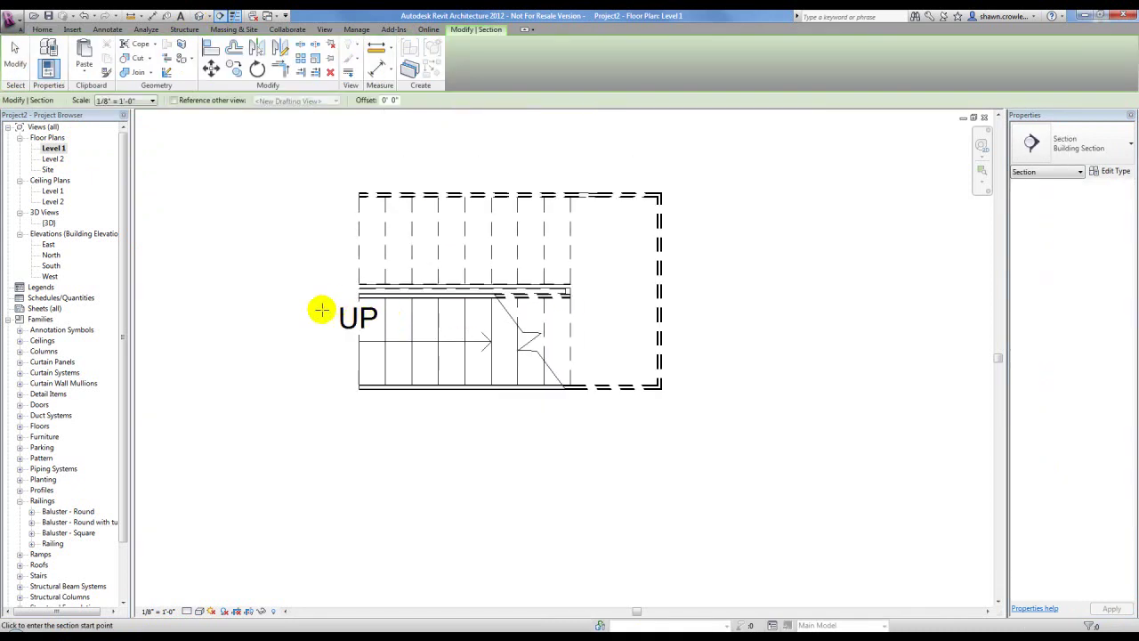
left_click(321, 310)
left_click(710, 309)
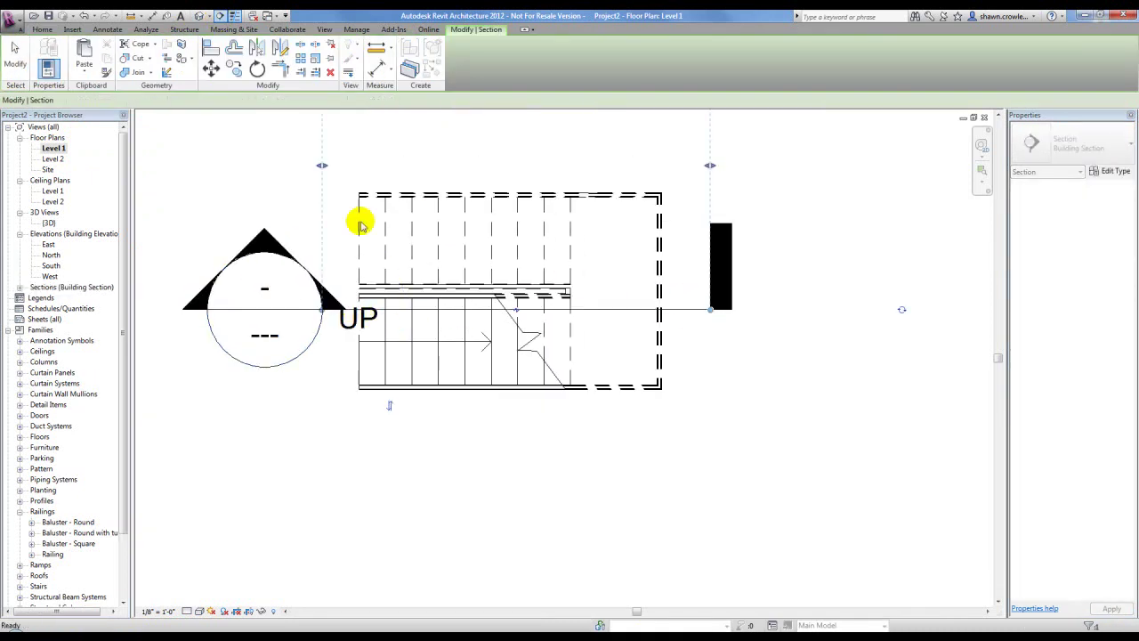
left_click(14, 51)
Step: In the new section view, move the turn railing down and toward the stair so it meets the upper and lower inner top rails
double_click(267, 235)
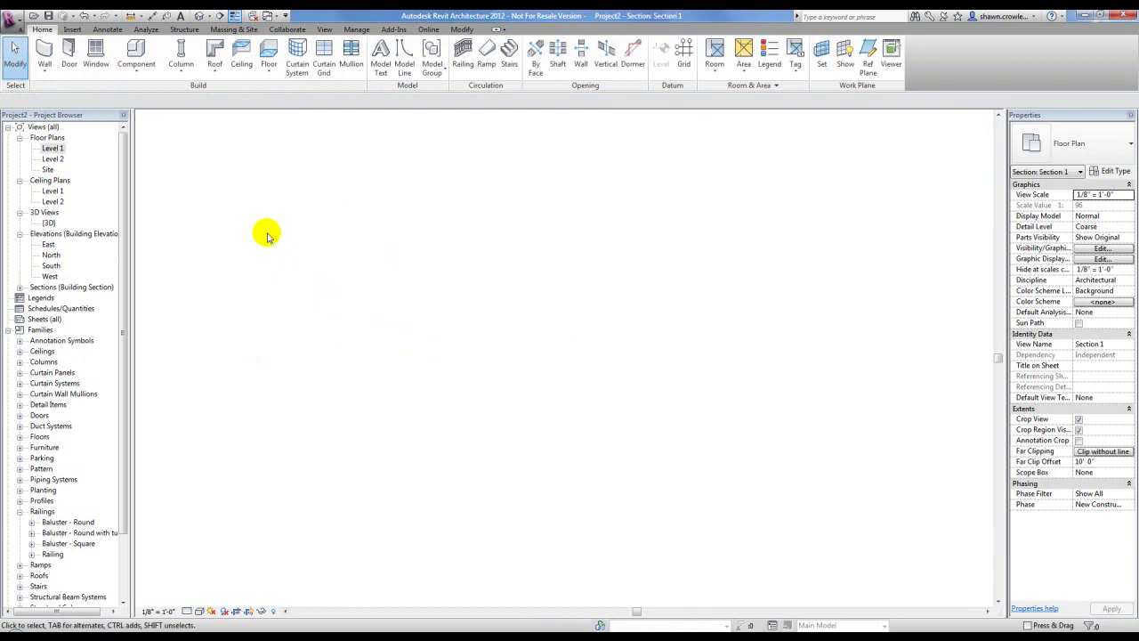
scroll(623, 276, "up", 4)
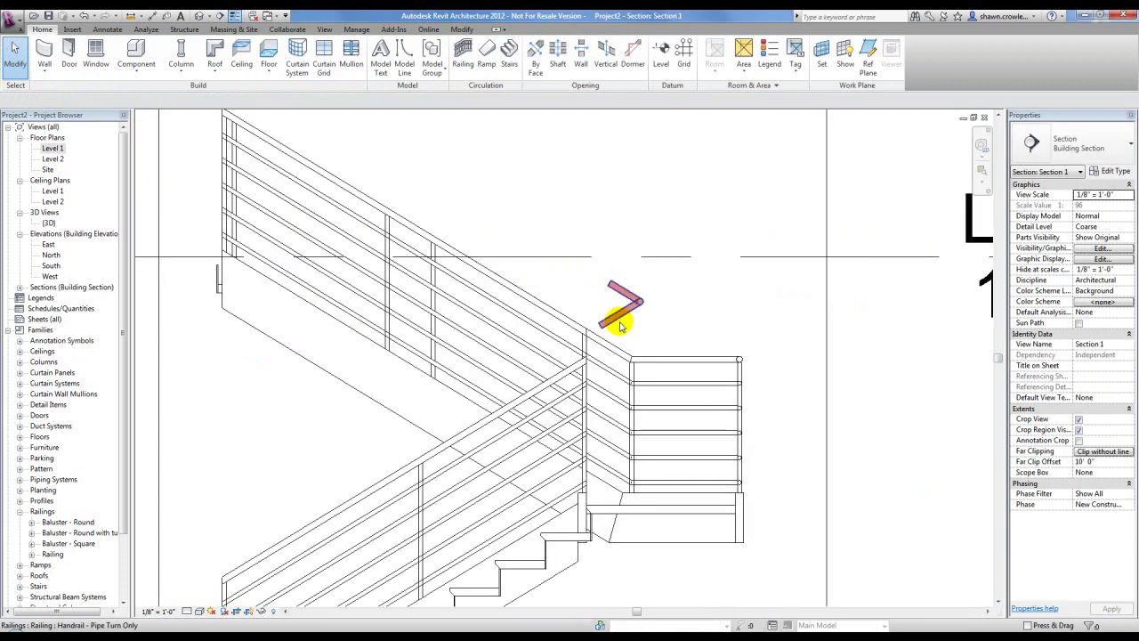
left_click(623, 296)
scroll(620, 298, "up", 3)
left_click_drag(638, 251, 541, 364)
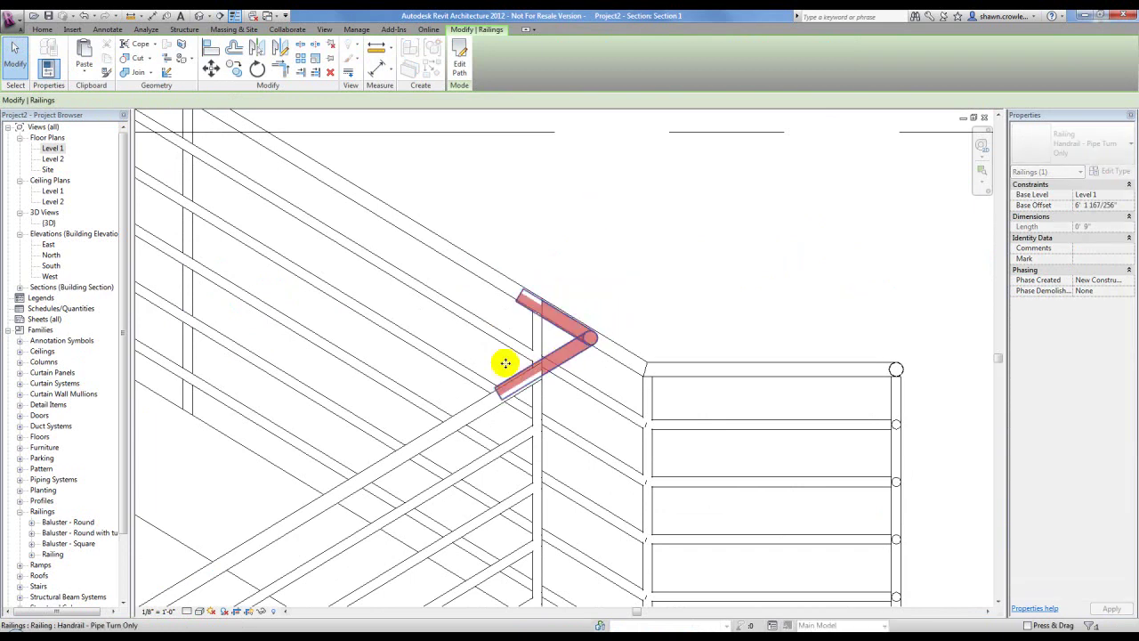
Step: Nudge the turn railing in small increments until its upper leg lines up with the upper run's inner top rail
scroll(506, 363, "up", 4)
scroll(511, 345, "up", 1)
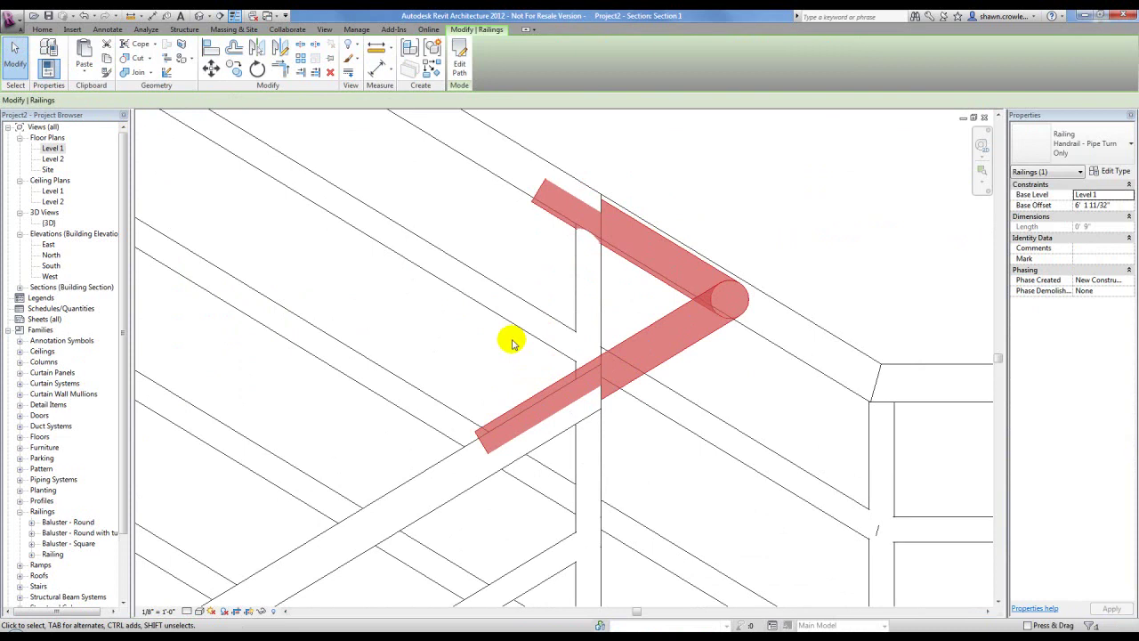
key("Down")
key("Right")
key("Right")
key("Left")
key("Left")
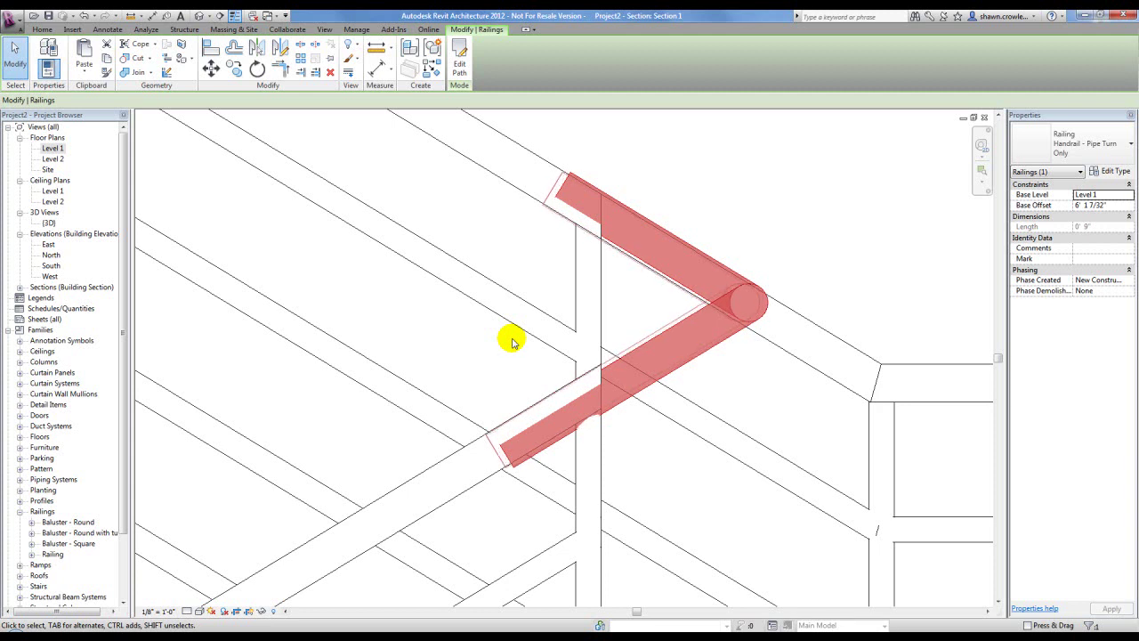
key("Left")
key("Left")
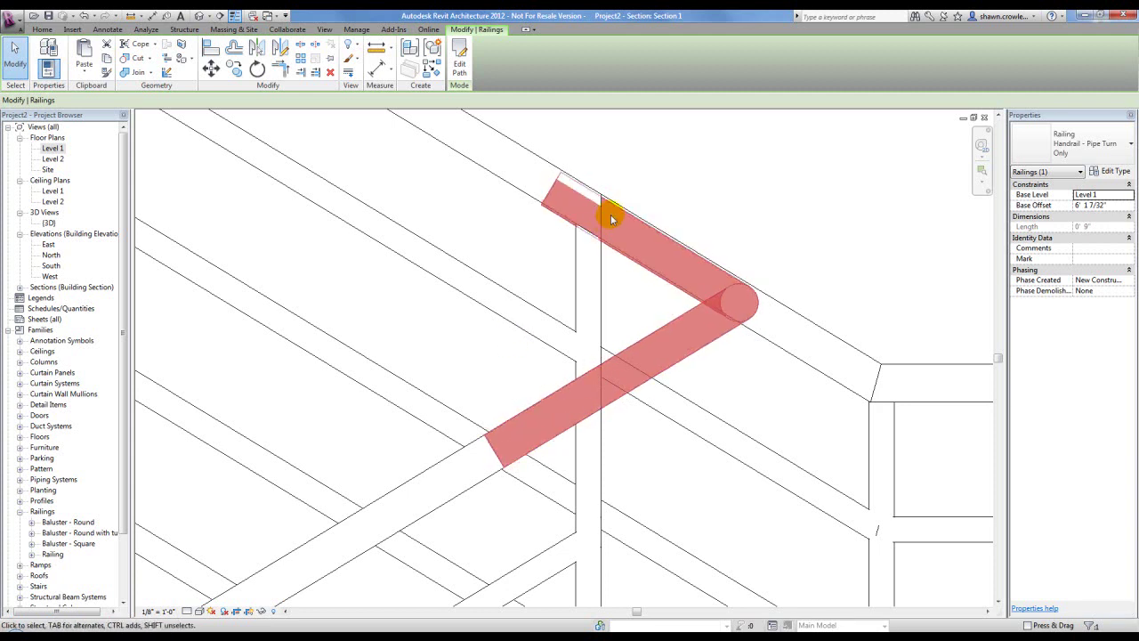
key("Up")
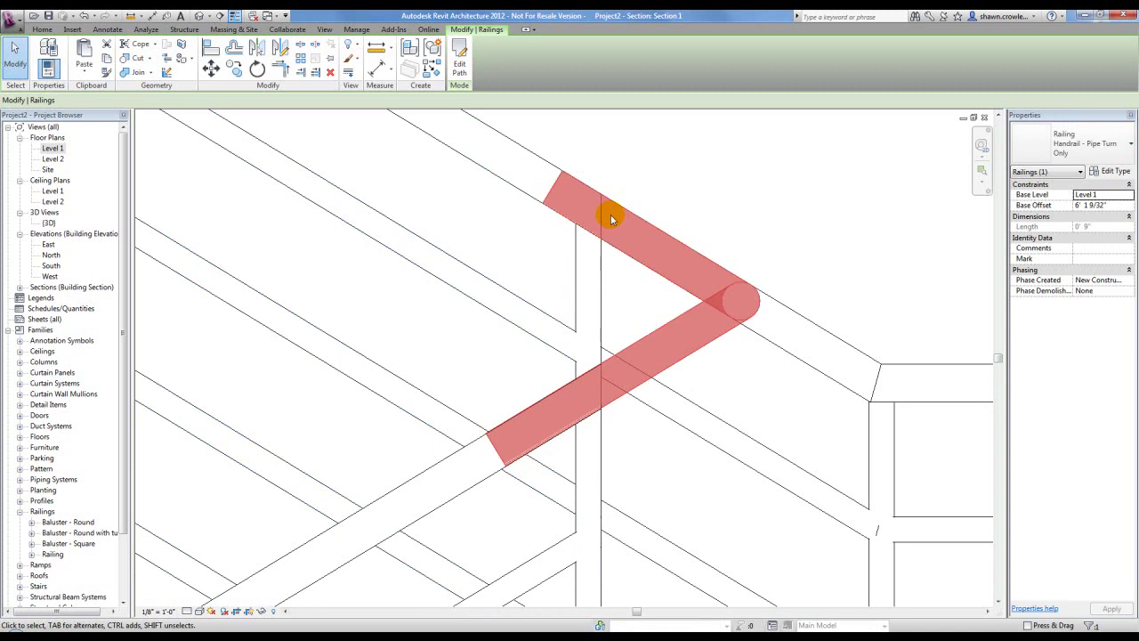
Step: Reselect the turn railing and nudge it down slightly so its lower leg lines up with the lower run's top rail
left_click(478, 376)
scroll(489, 441, "up", 5)
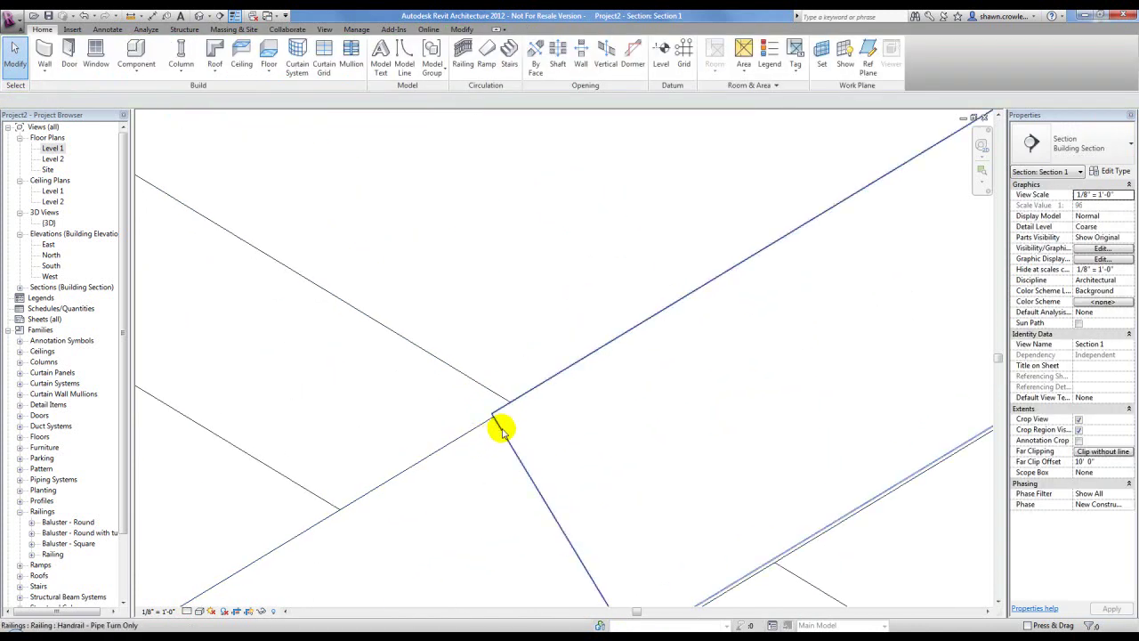
scroll(508, 387, "up", 2)
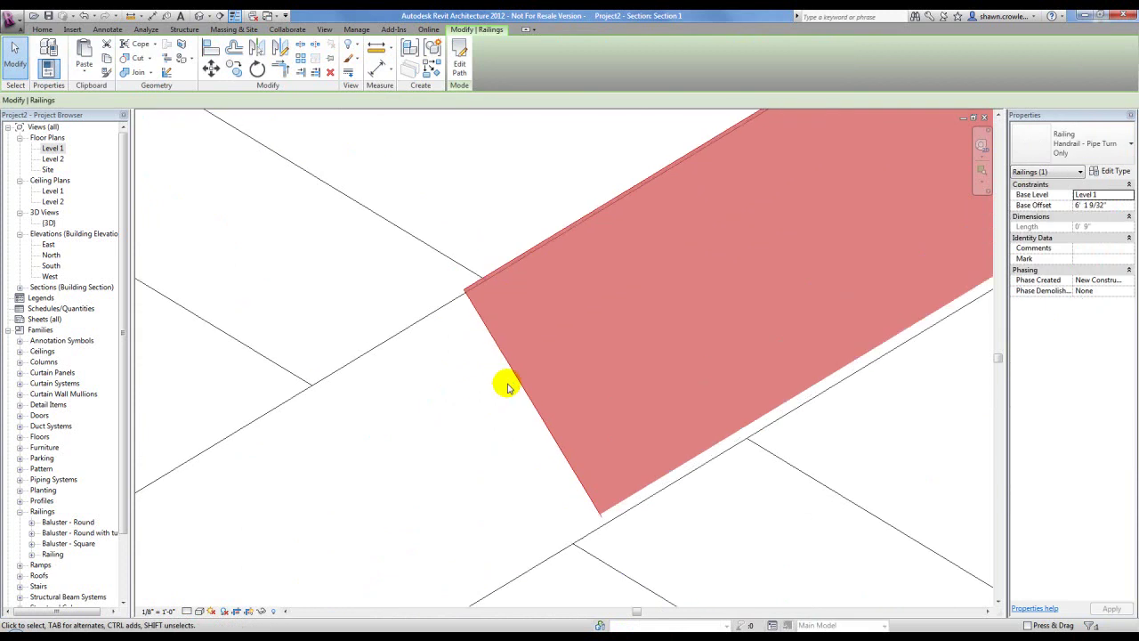
key("Down")
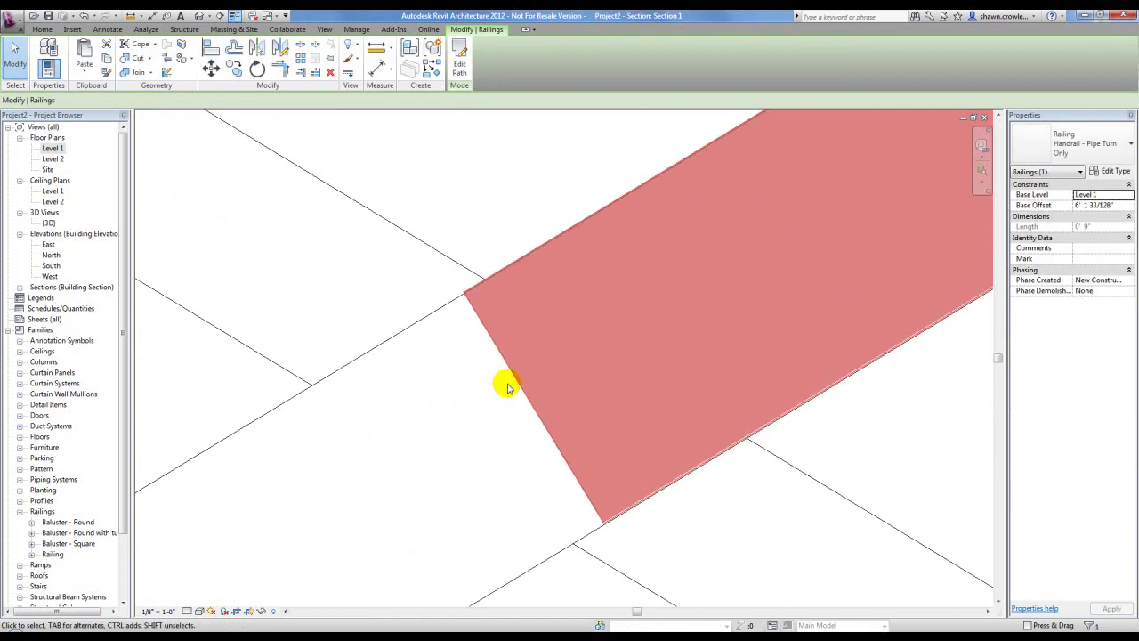
scroll(508, 386, "down", 4)
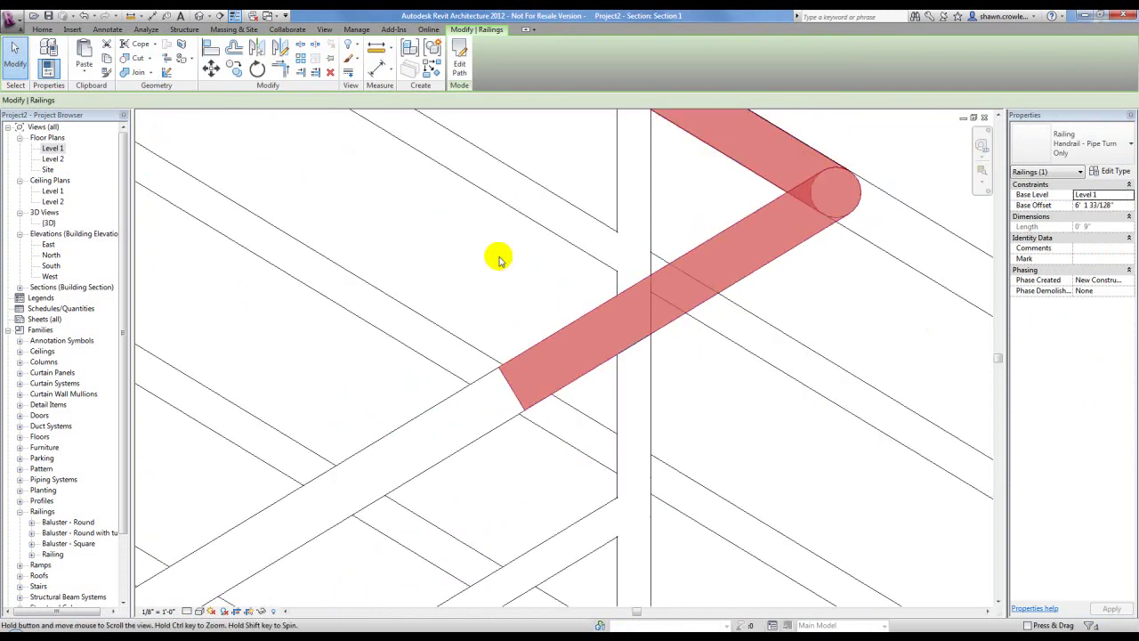
Step: Check both ends of the turn railing up close and nudge it up and outward to match the lower top rail
middle_click_drag(532, 183, 506, 311)
middle_click_drag(592, 147, 589, 194)
scroll(589, 194, "up", 7)
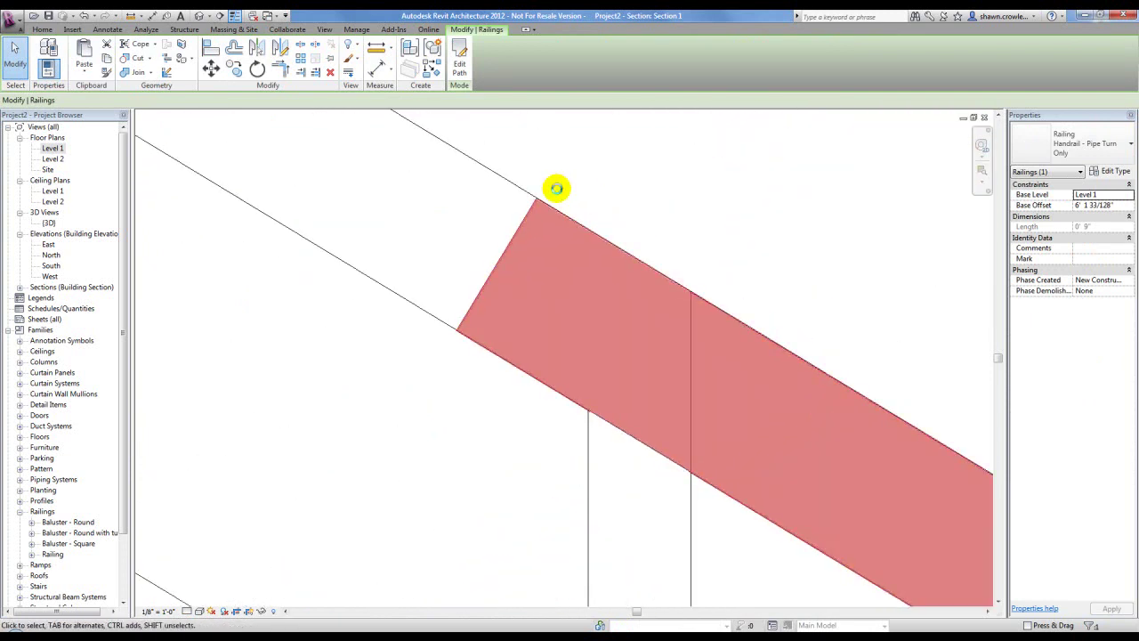
scroll(526, 356, "down", 4)
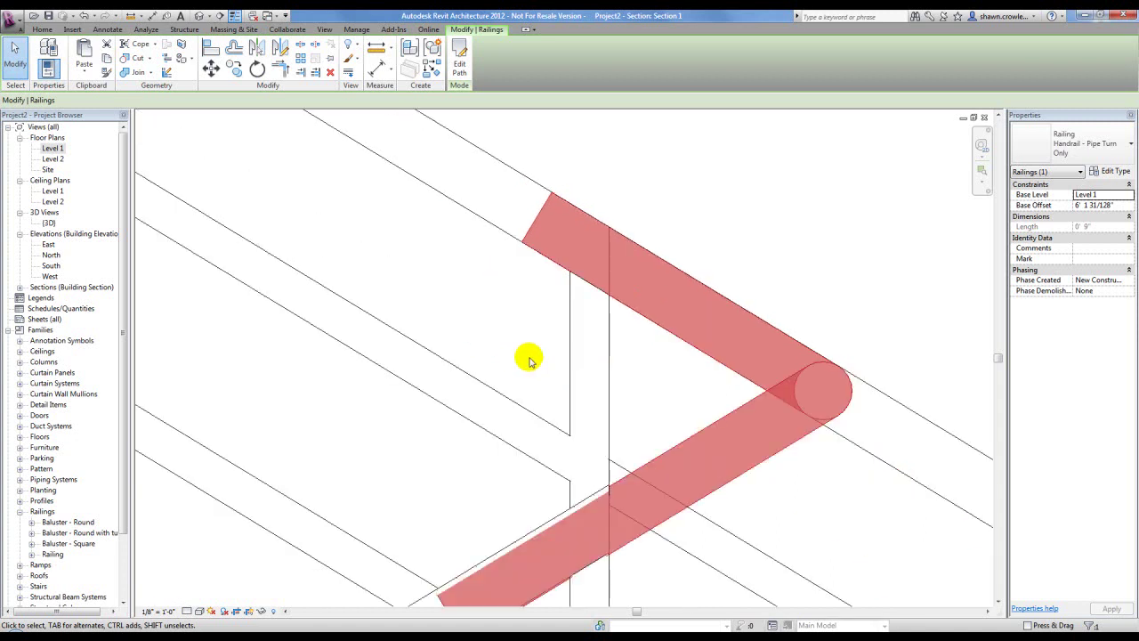
scroll(514, 400, "up", 6)
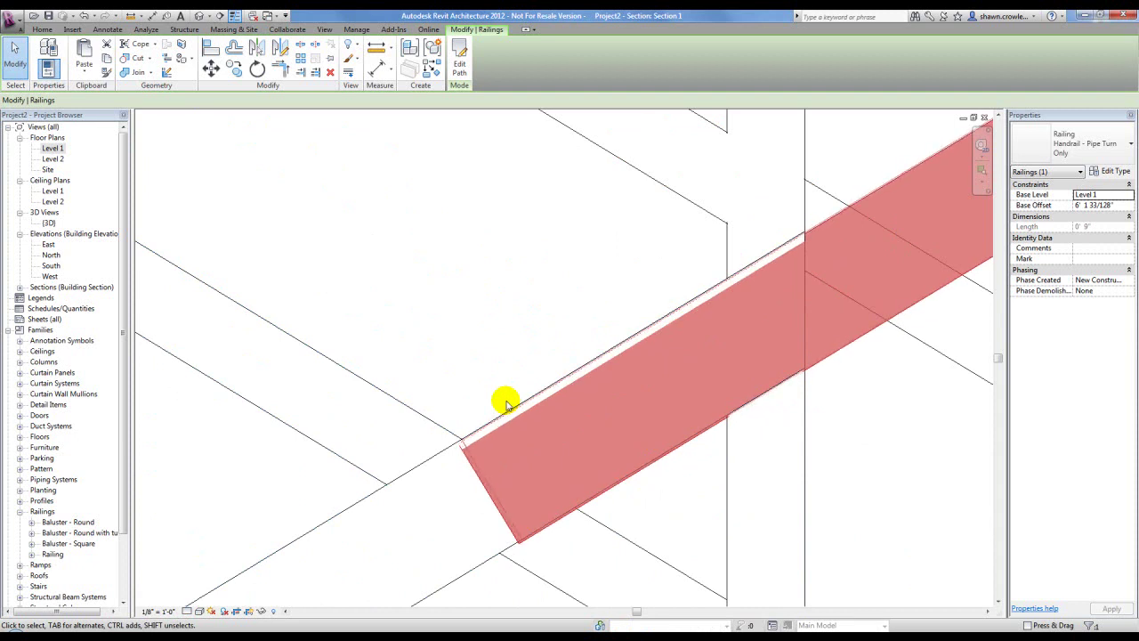
key("Up")
key("Right")
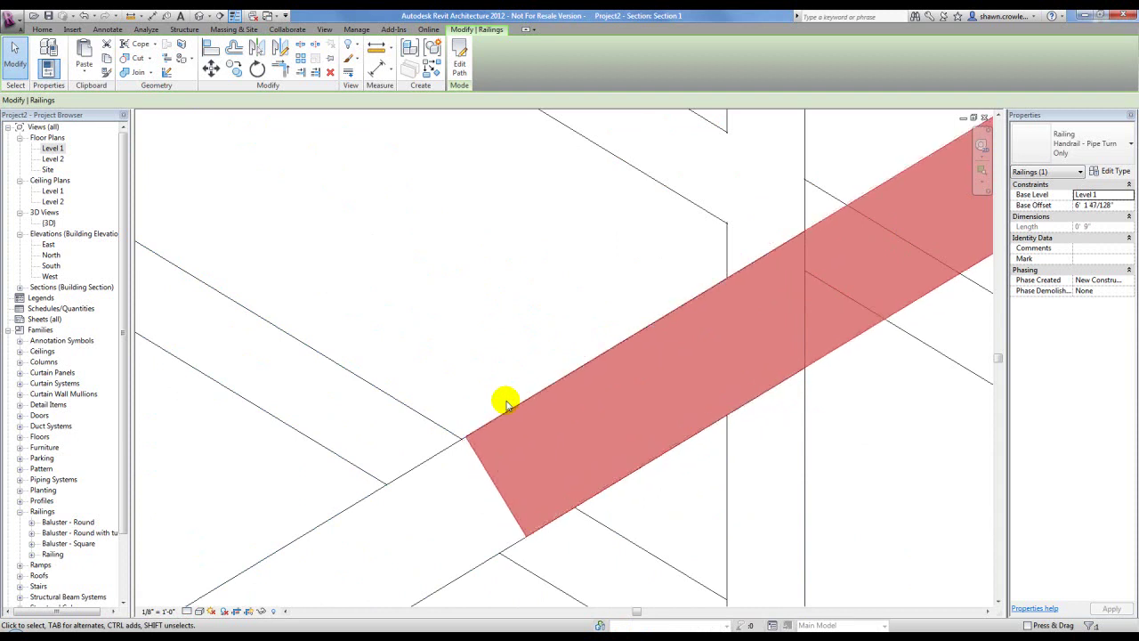
Step: Shift the turn railing slightly toward the stair to align it with both inner top rails, and deselect it
scroll(507, 405, "down", 1)
scroll(506, 408, "down", 3)
middle_click_drag(529, 214, 516, 415)
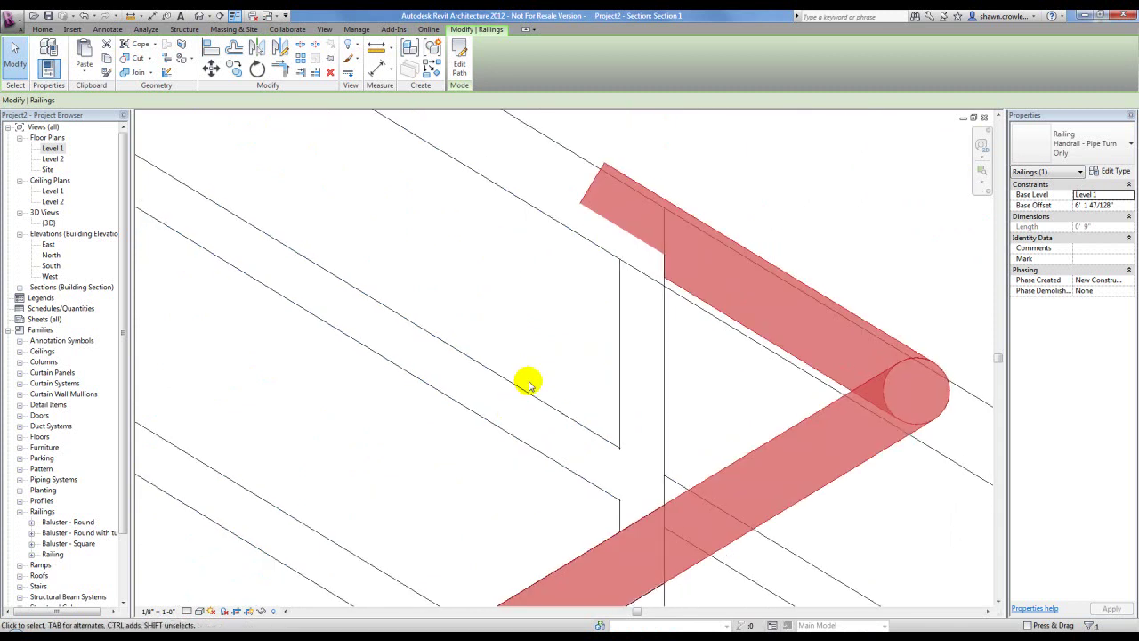
scroll(582, 323, "down", 2)
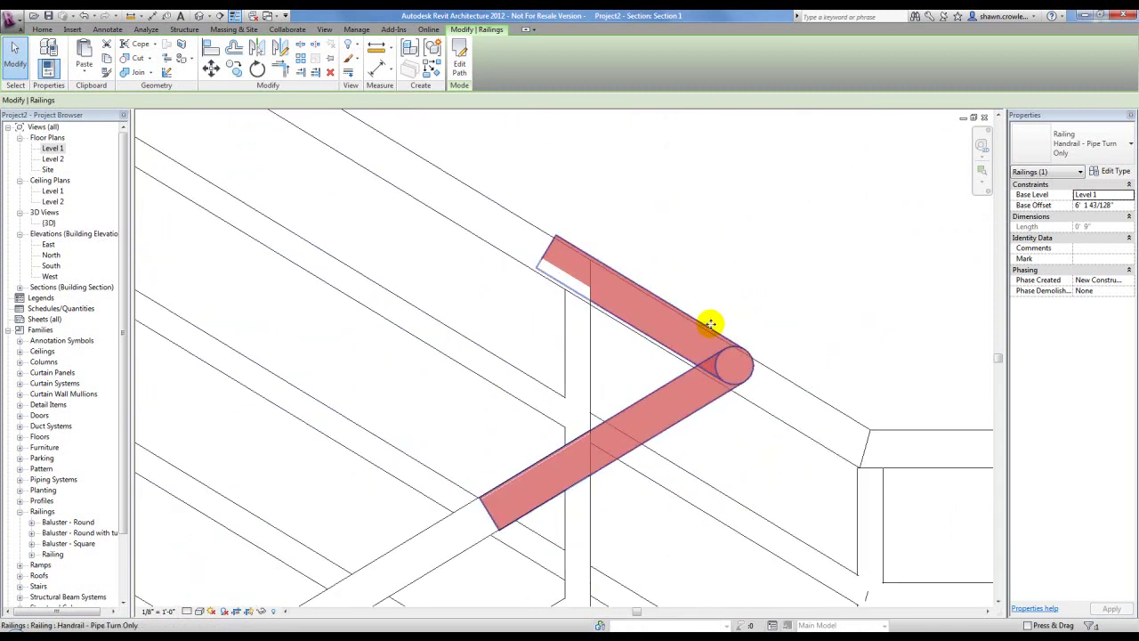
scroll(710, 323, "up", 1)
mouse_move(710, 323)
left_mouse_down()
mouse_move(692, 332)
mouse_move(702, 327)
left_mouse_up()
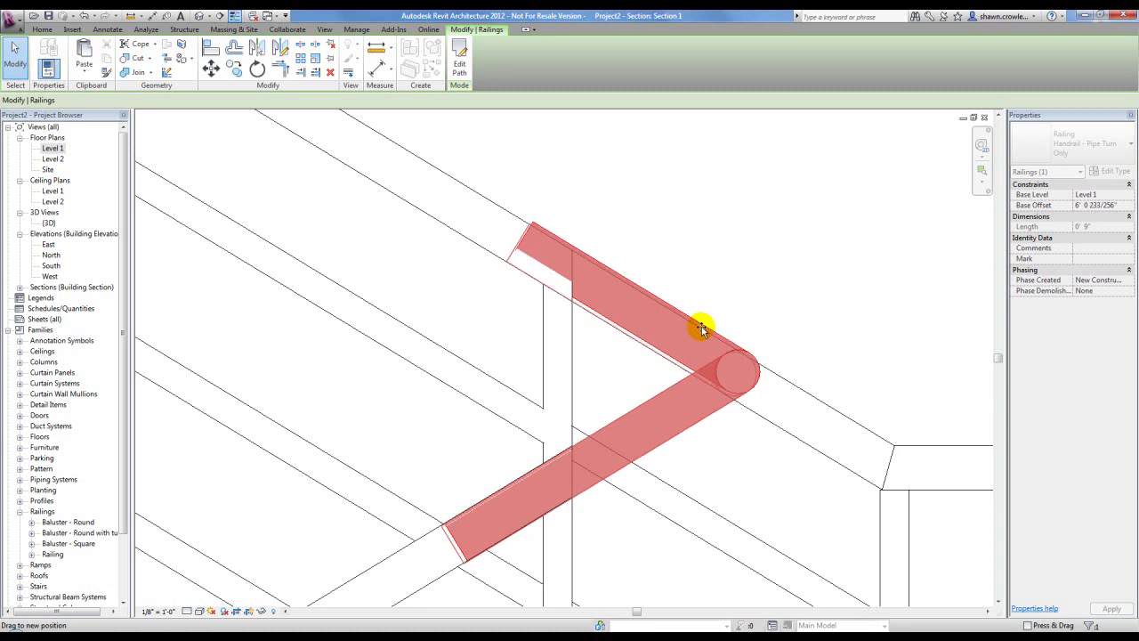
left_click_drag(702, 328, 701, 326)
left_click(694, 249)
Step: Open the 3D view, turn off Show Edges in the graphic display options, and inspect the railing connection at the turn
scroll(716, 252, "down", 3)
double_click(49, 222)
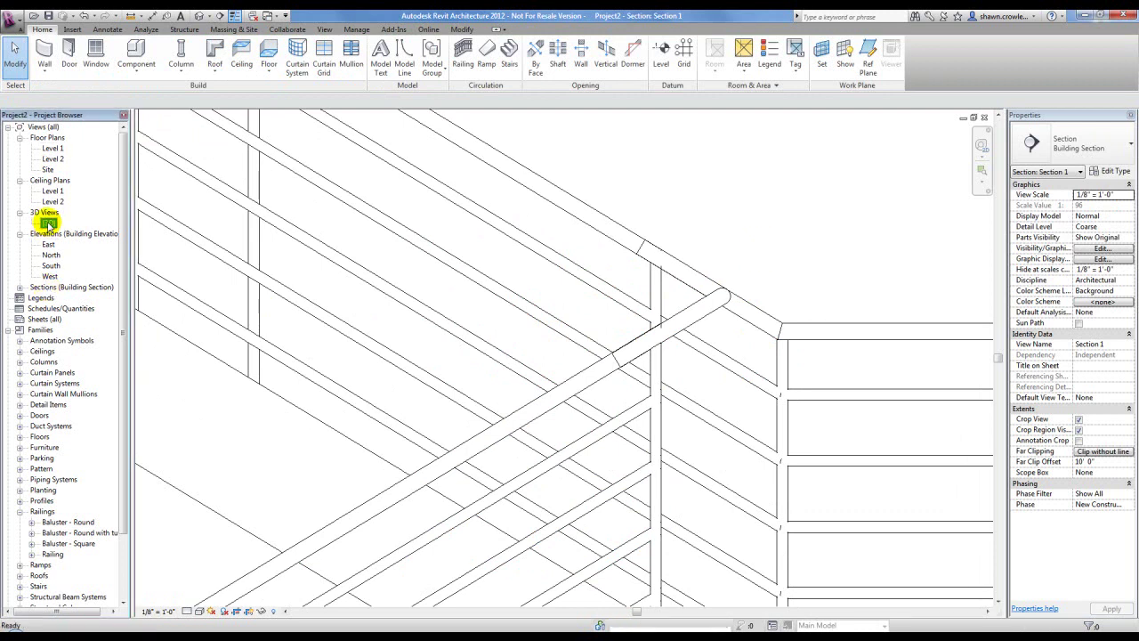
scroll(541, 250, "up", 8)
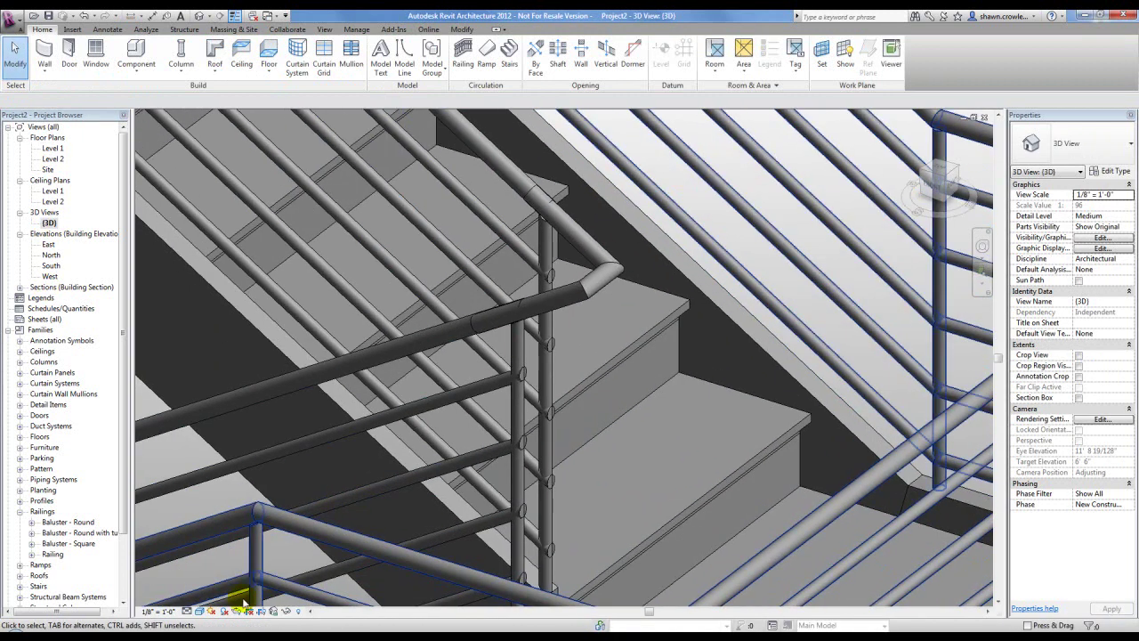
left_click(201, 611)
left_click(235, 532)
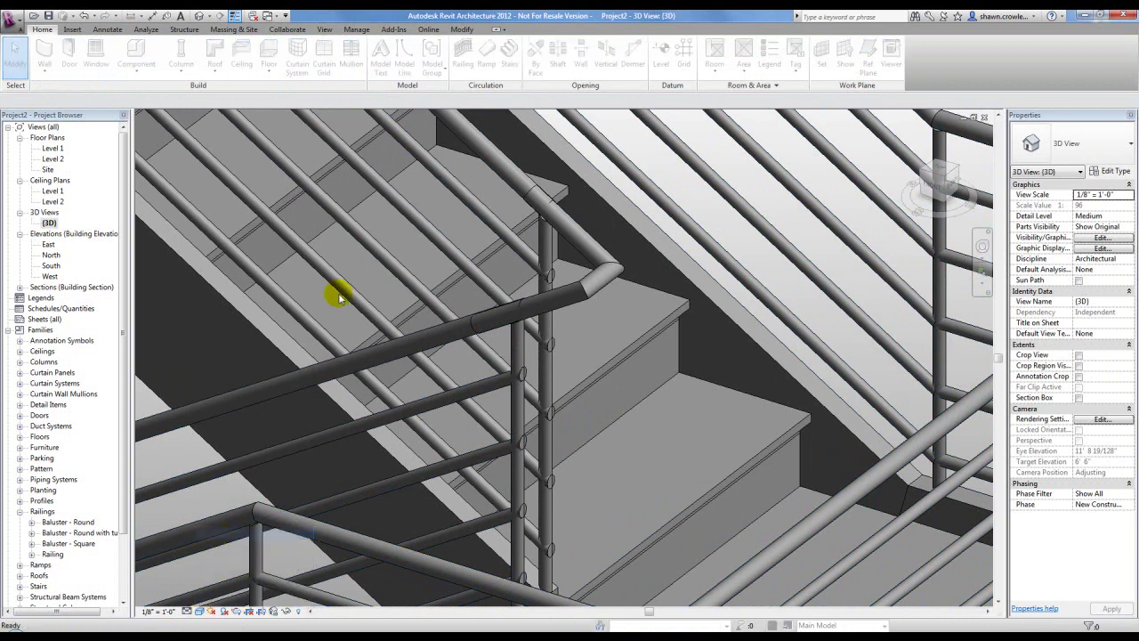
left_click(179, 186)
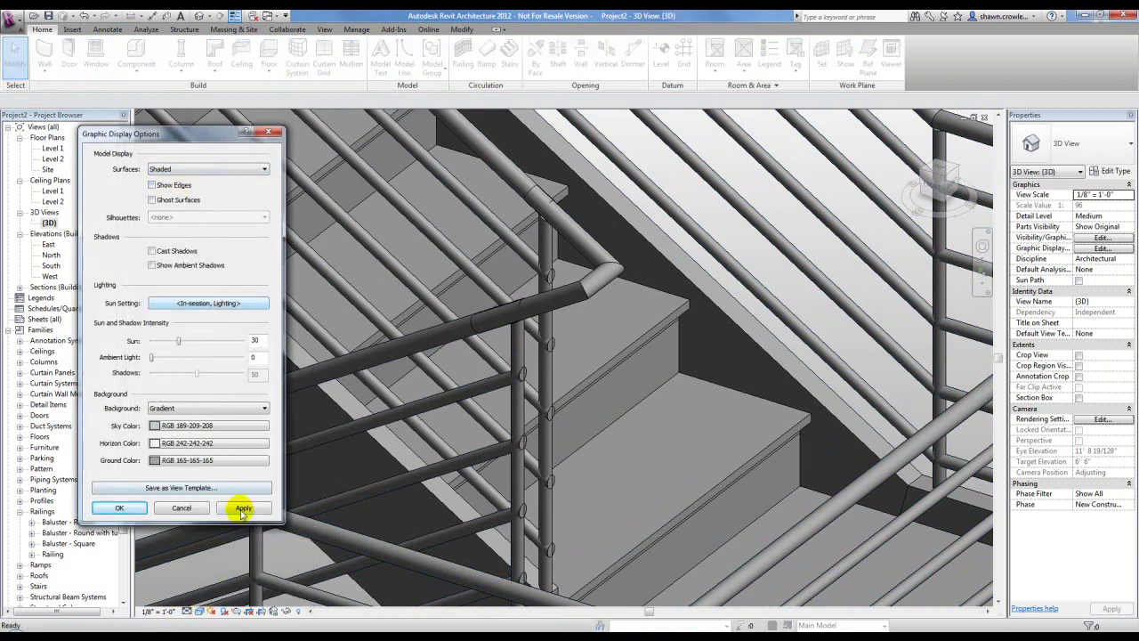
left_click(243, 507)
left_click(134, 507)
scroll(562, 278, "down", 2)
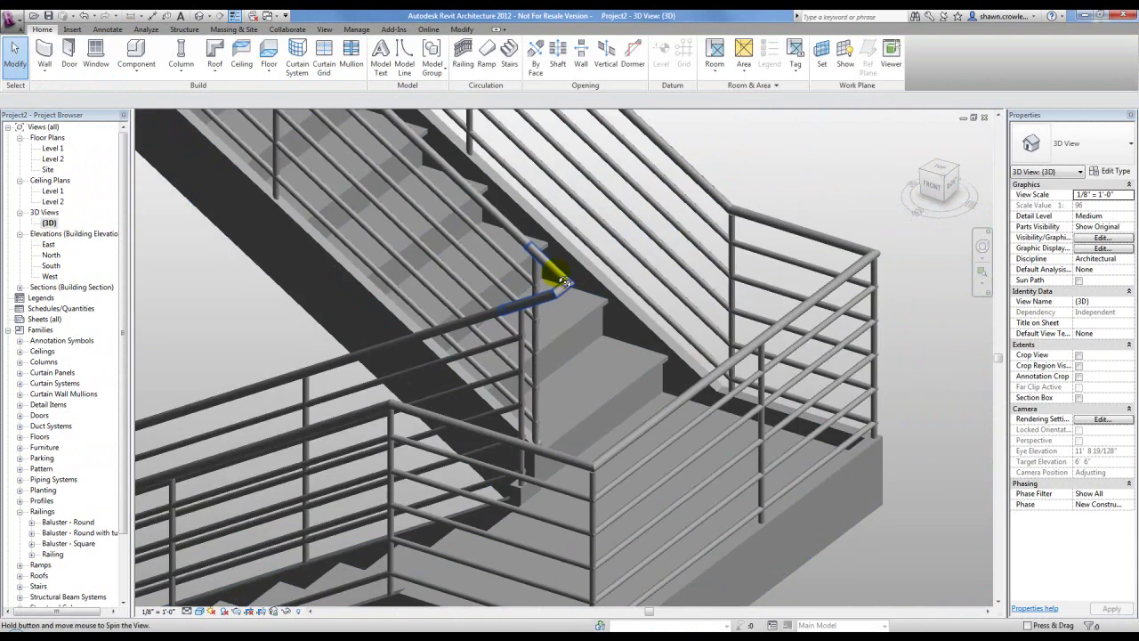
middle_click_drag(562, 278, 445, 262, "shift")
middle_click_drag(734, 173, 803, 158, "shift")
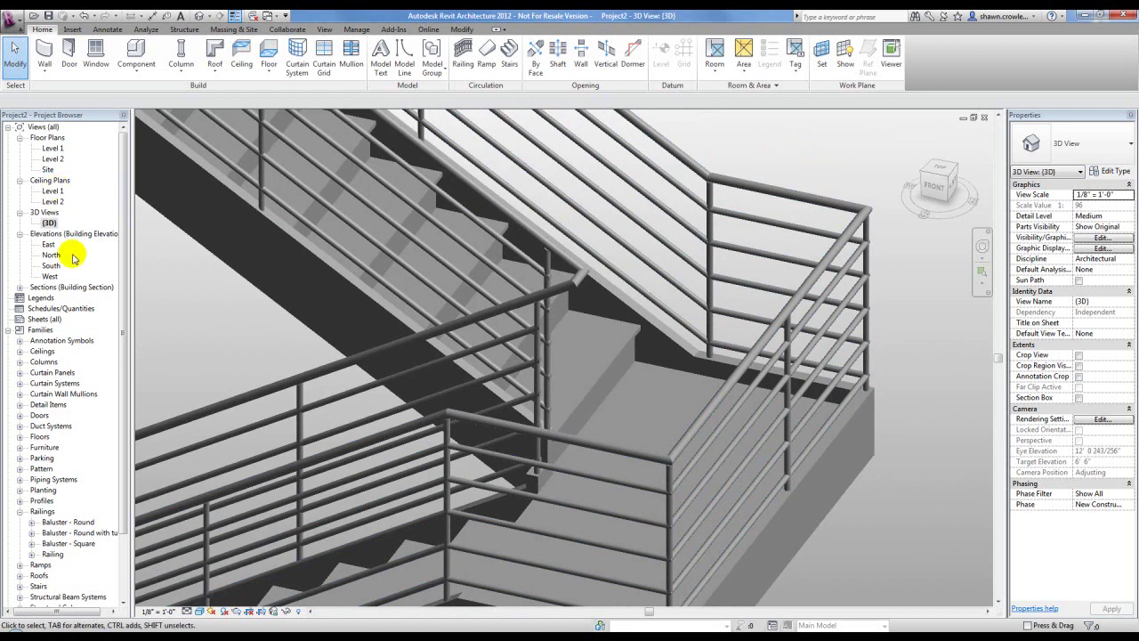
Step: In Section 1, use Linework with the <Invisible lines> style to hide the turn railing's joint lines at both top rails
double_click(64, 288)
double_click(55, 297)
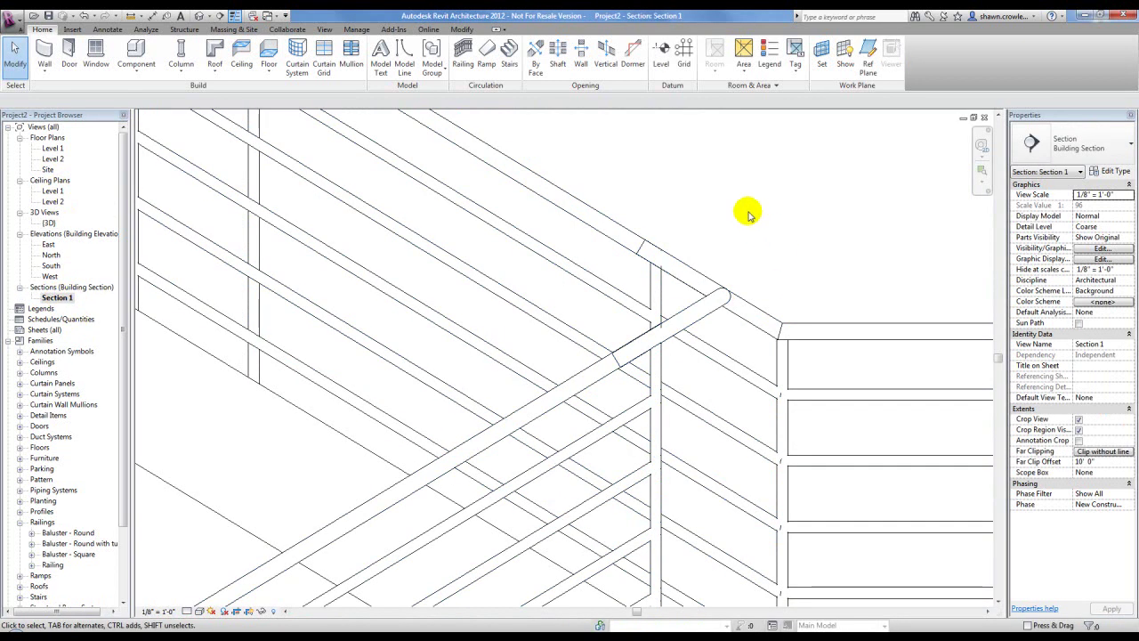
left_click(458, 32)
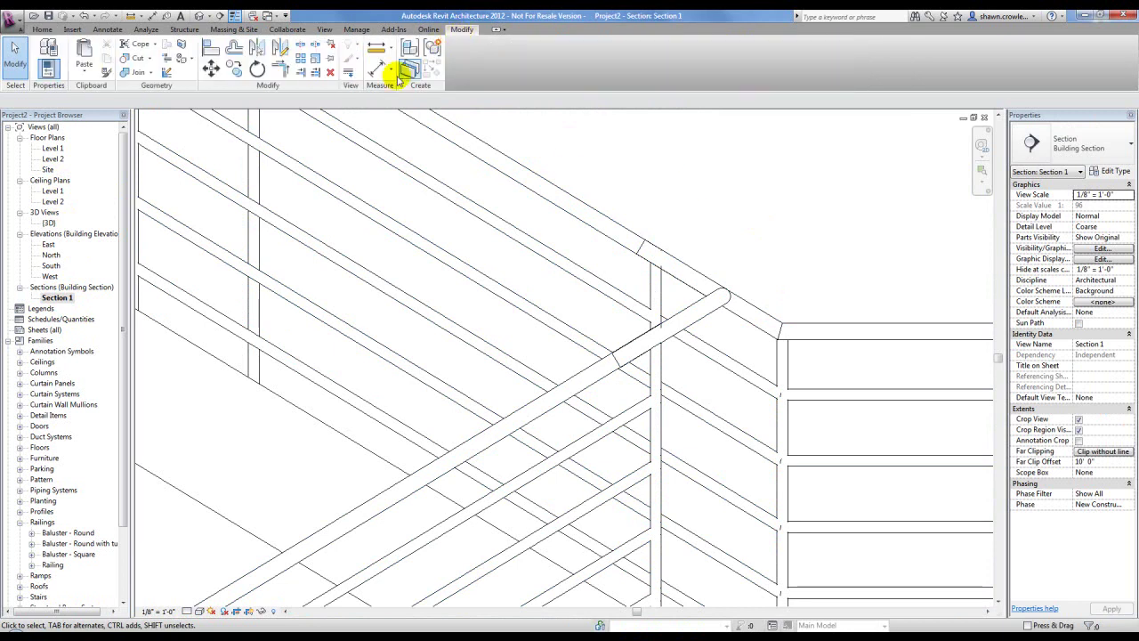
left_click(350, 77)
left_click(504, 64)
left_click(490, 139)
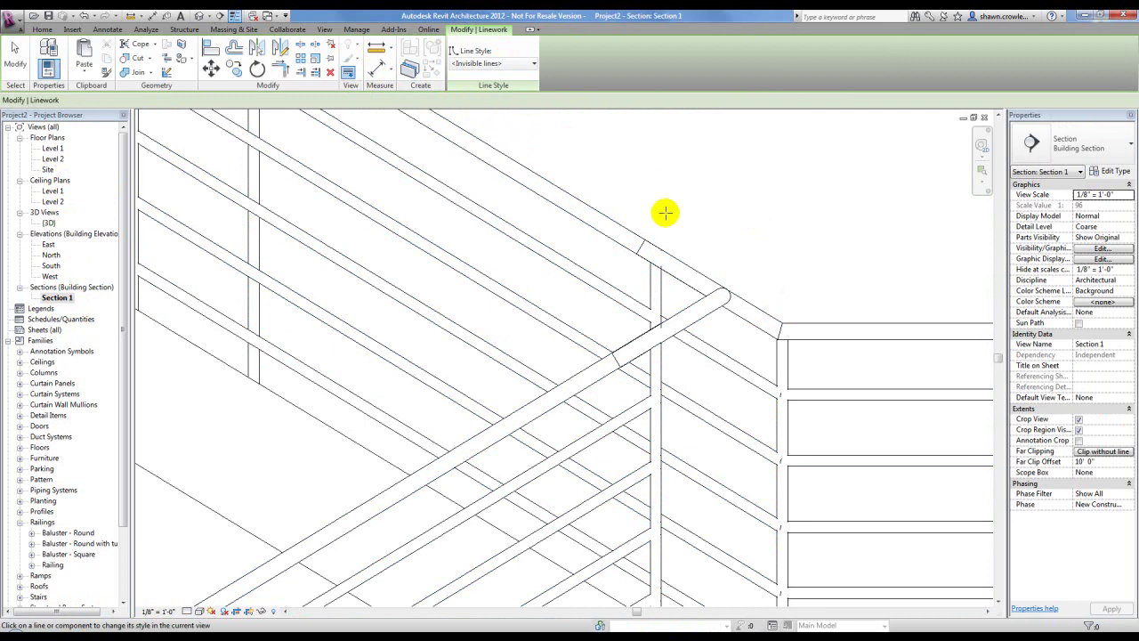
scroll(657, 226, "up", 3)
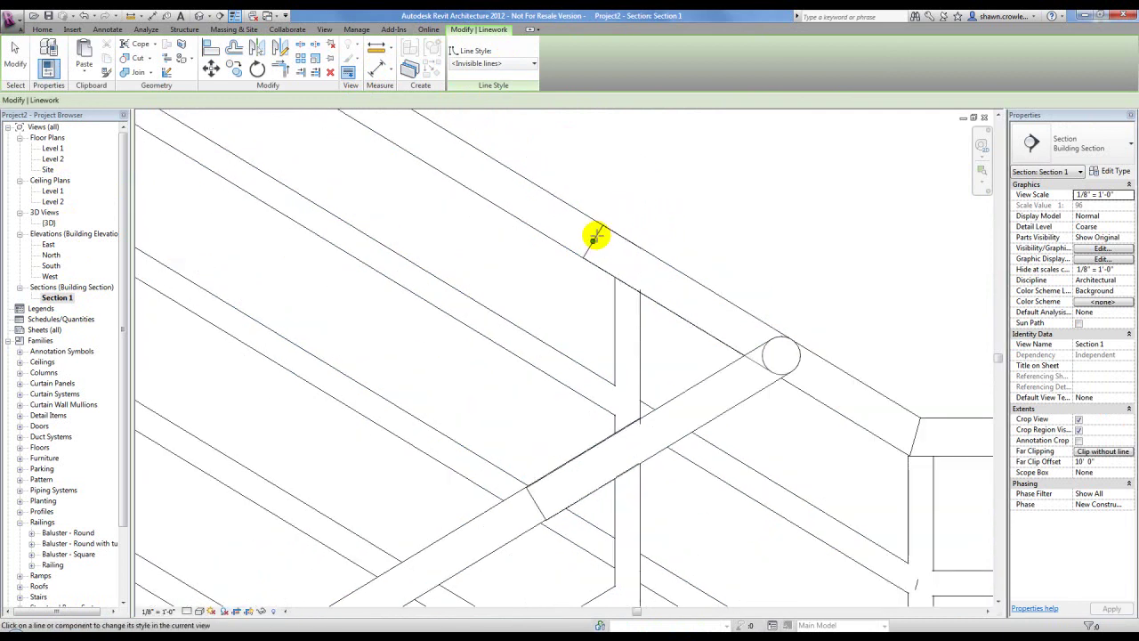
scroll(610, 246, "down", 1)
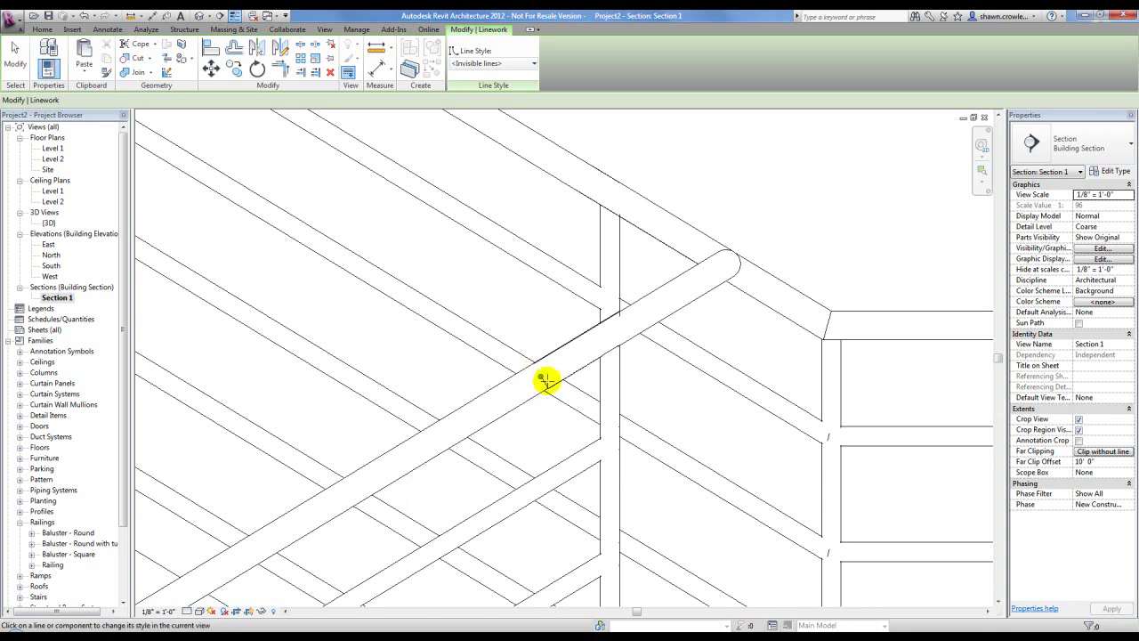
scroll(546, 323, "down", 2)
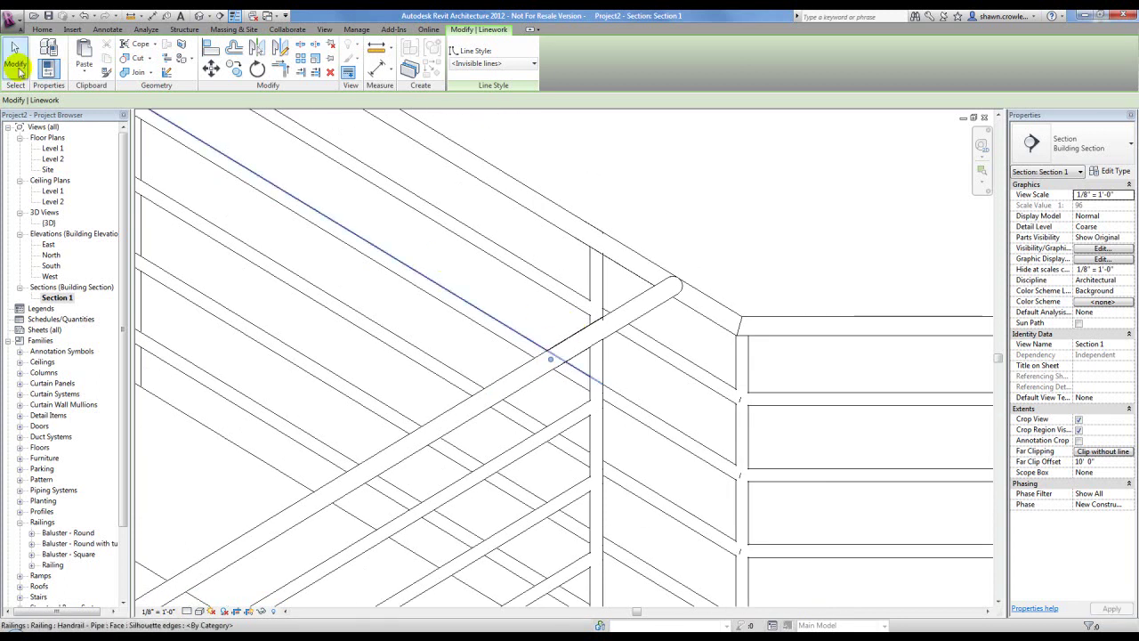
left_click(15, 69)
Step: Copy the stair with all its railings, paste it aligned to Level 2, and view the stacked stairs in 3D
scroll(699, 178, "down", 3)
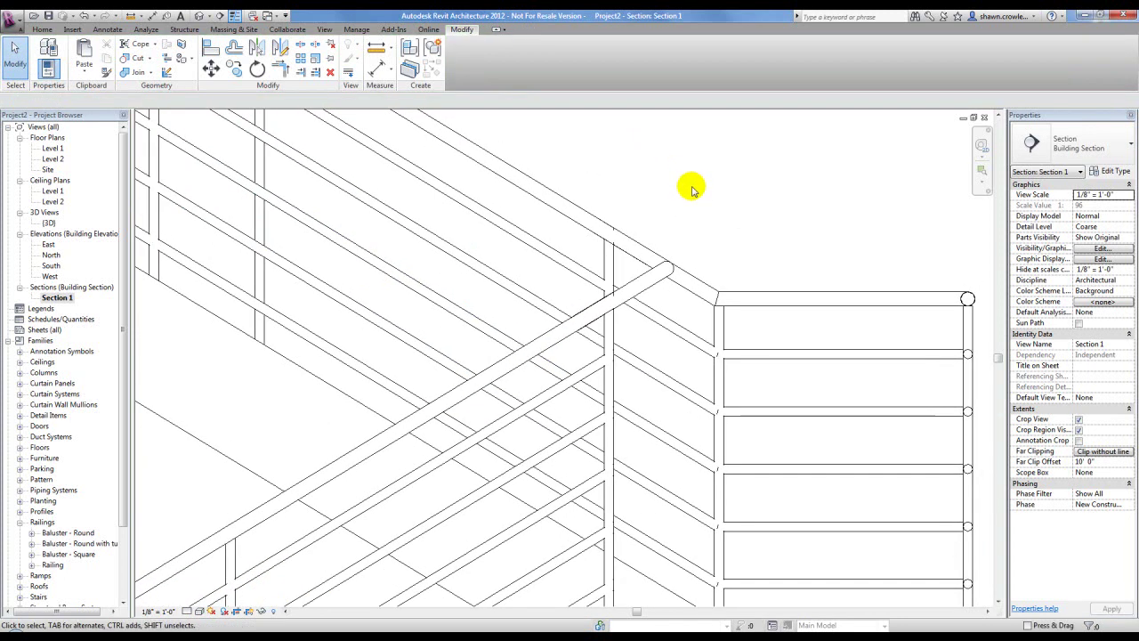
scroll(685, 177, "down", 5)
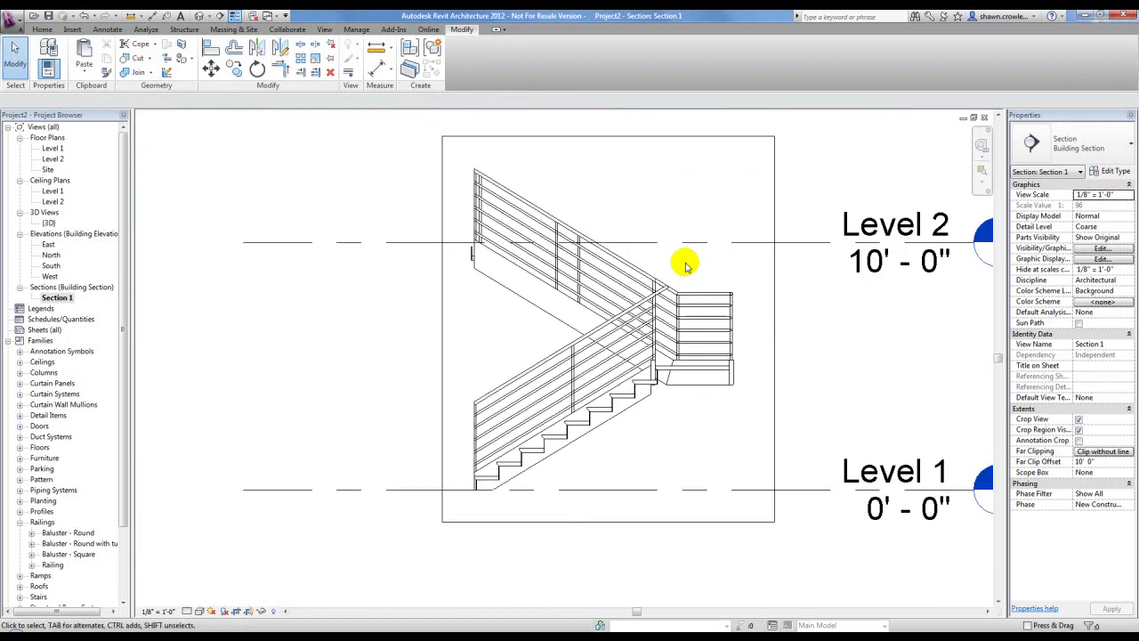
left_click_drag(454, 155, 771, 508)
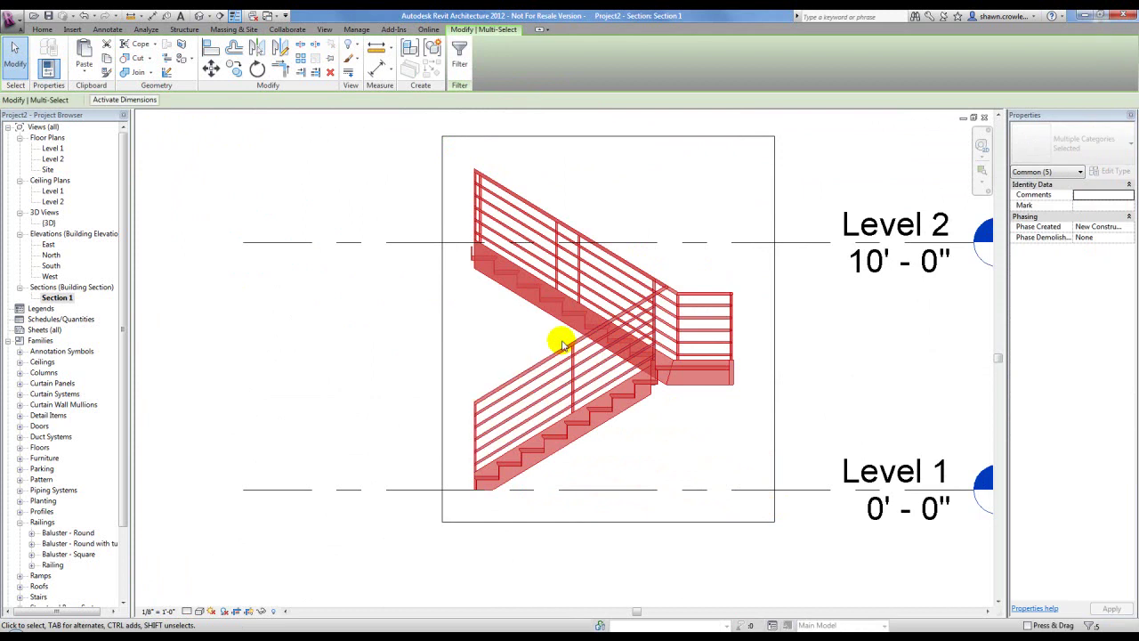
left_click(83, 73)
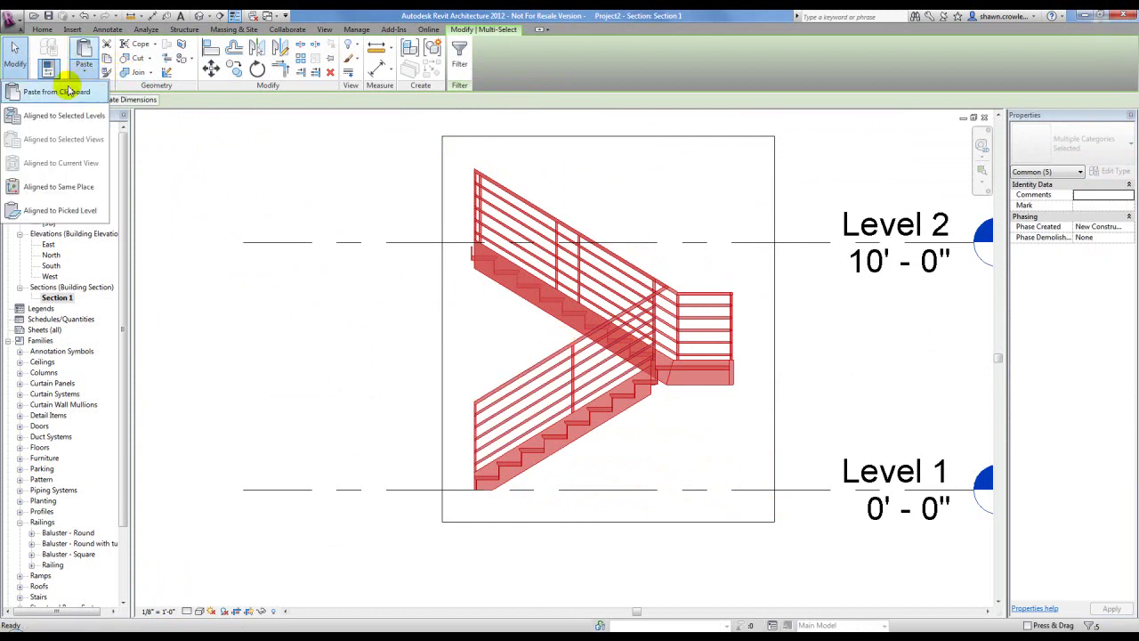
left_click(71, 114)
left_click(57, 122)
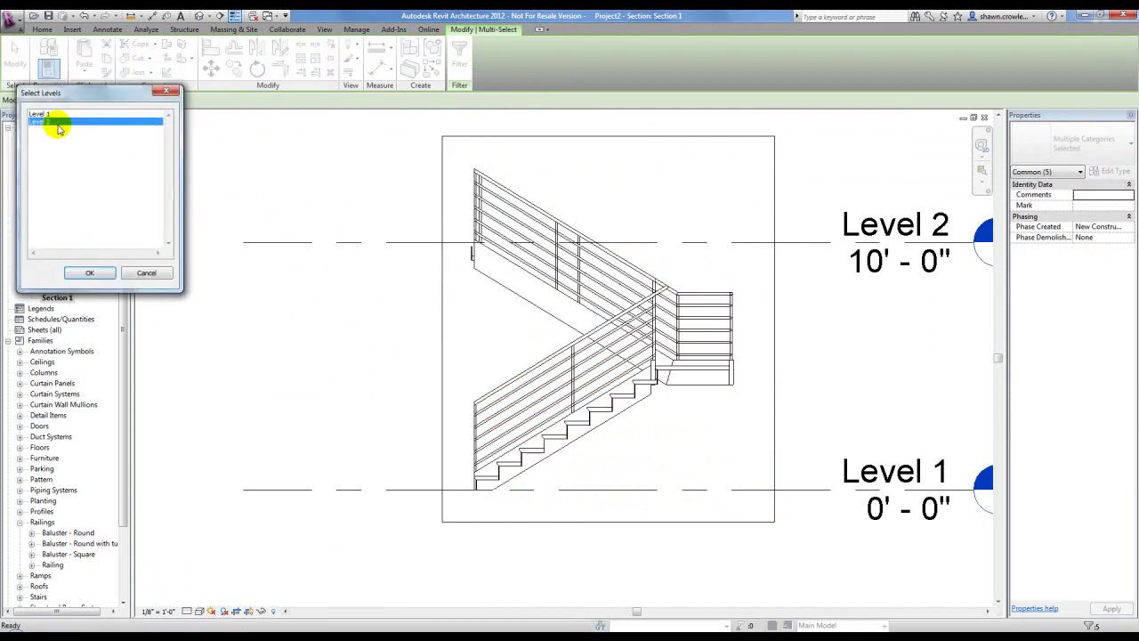
left_click(107, 272)
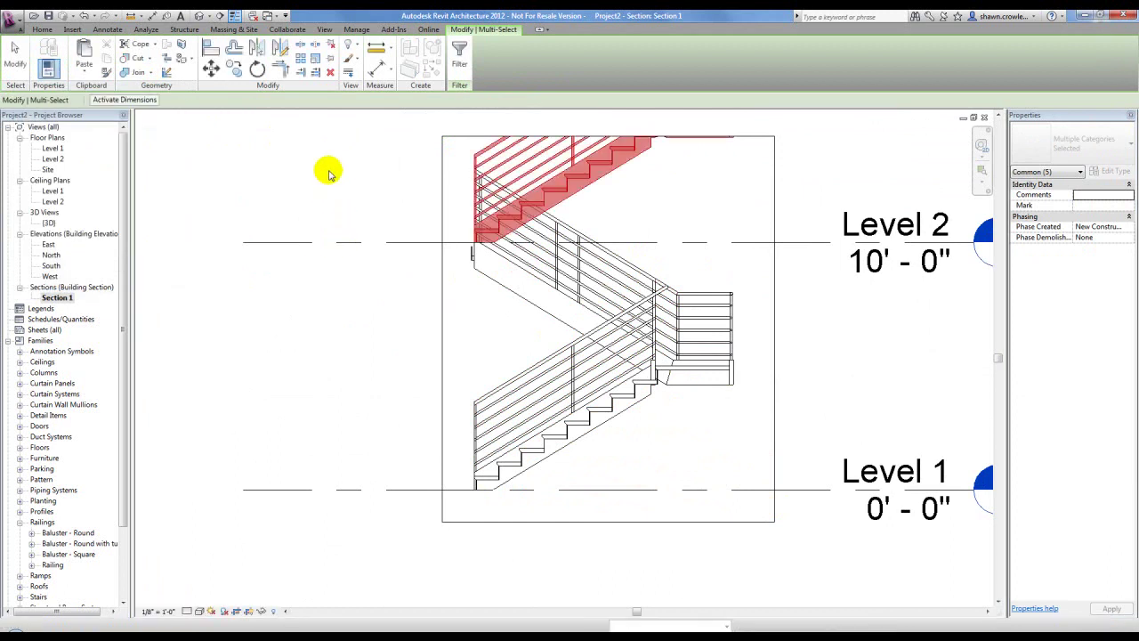
double_click(55, 222)
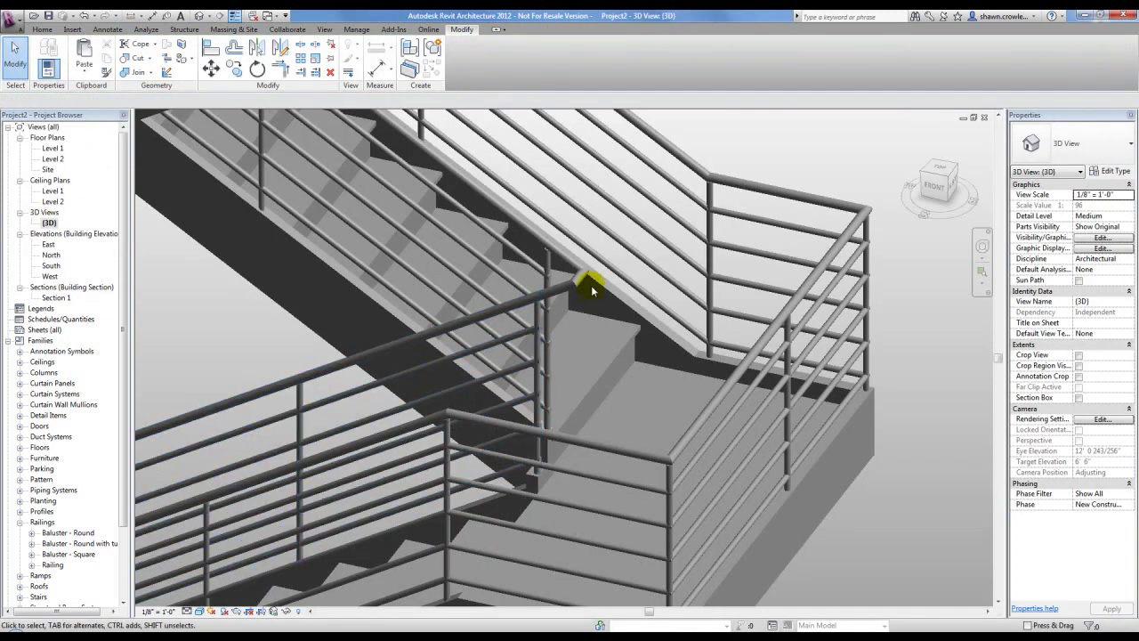
scroll(592, 287, "down", 5)
middle_click_drag(546, 353, 548, 356)
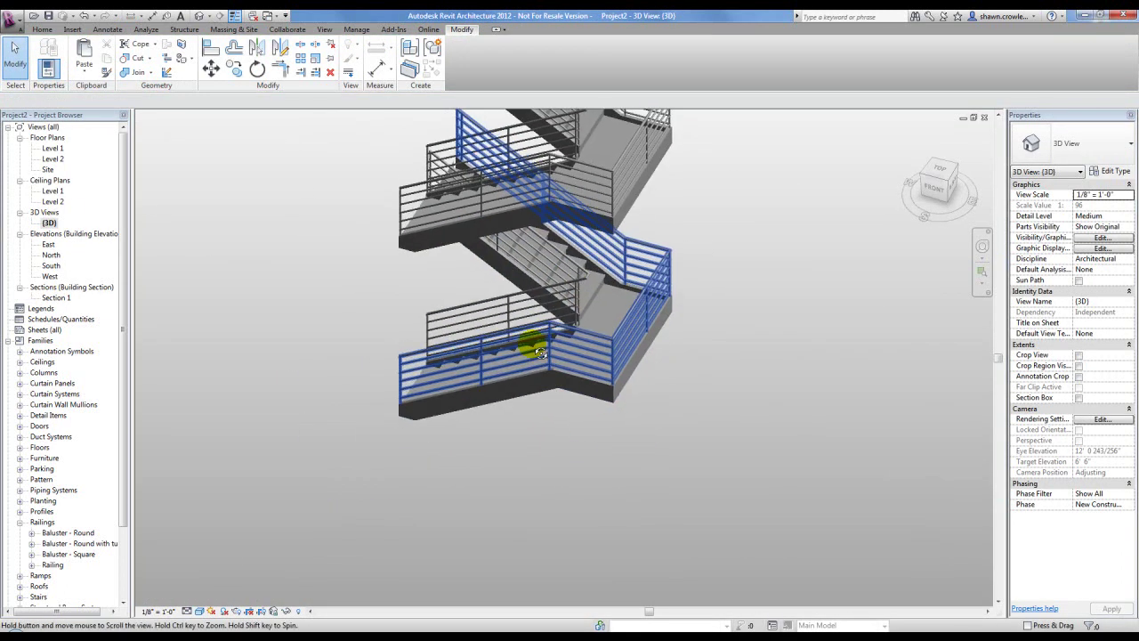
Step: Inspect the turn railing connection on the copied upper stair, highlighting the adjoining inner Handrail - Pipe railing and clearing the selection
scroll(433, 306, "up", 5)
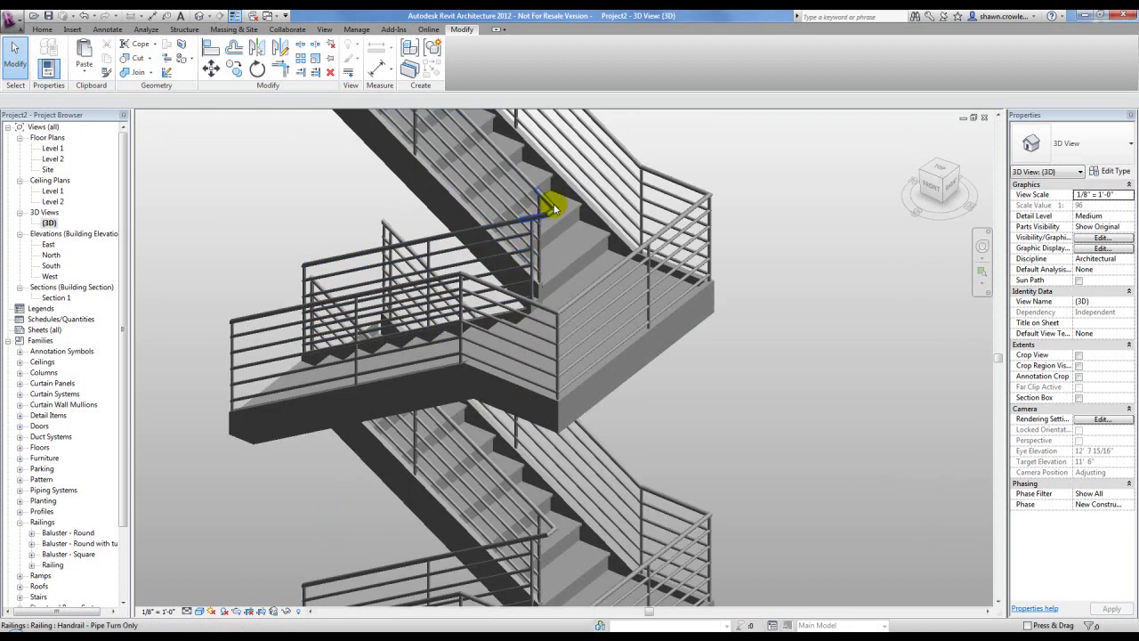
scroll(486, 161, "up", 5)
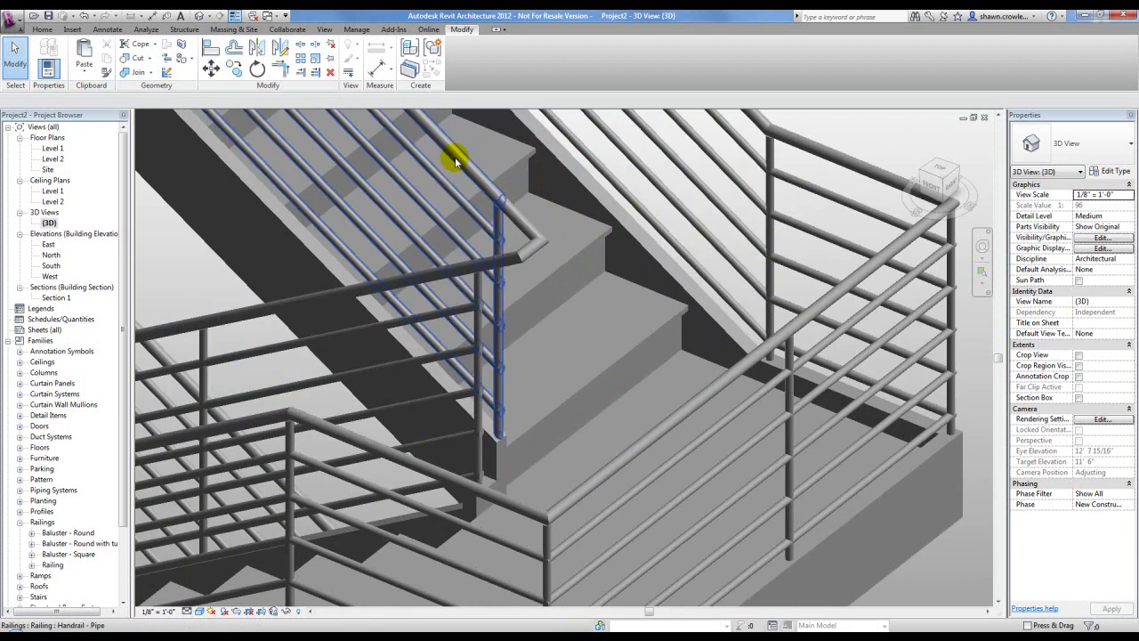
left_click(456, 172)
scroll(454, 171, "down", 5)
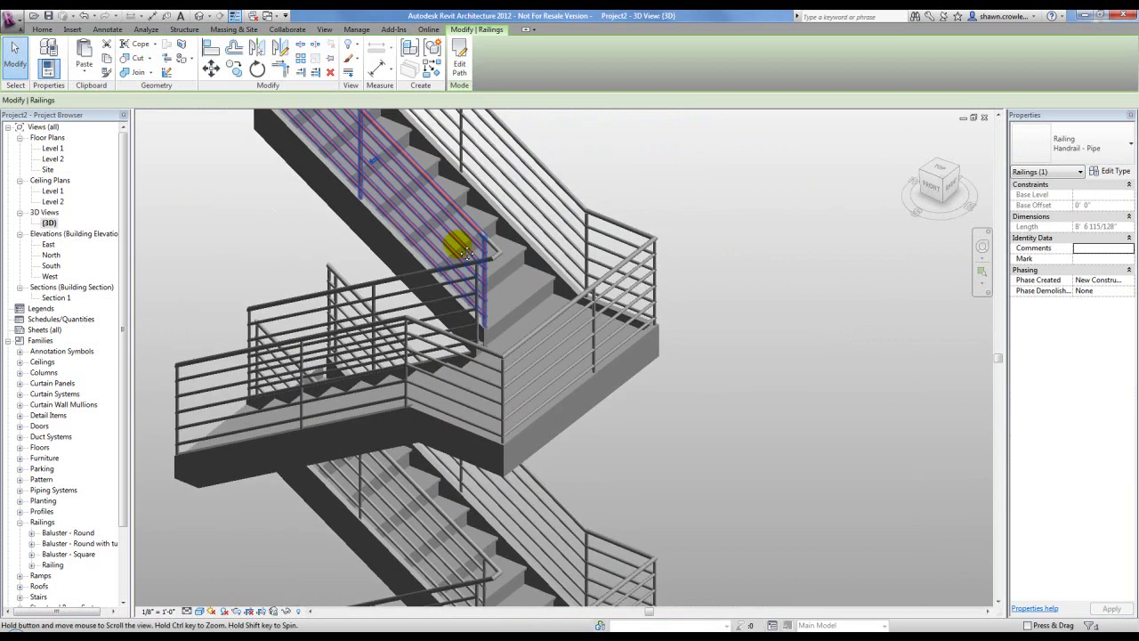
scroll(457, 241, "up", 5)
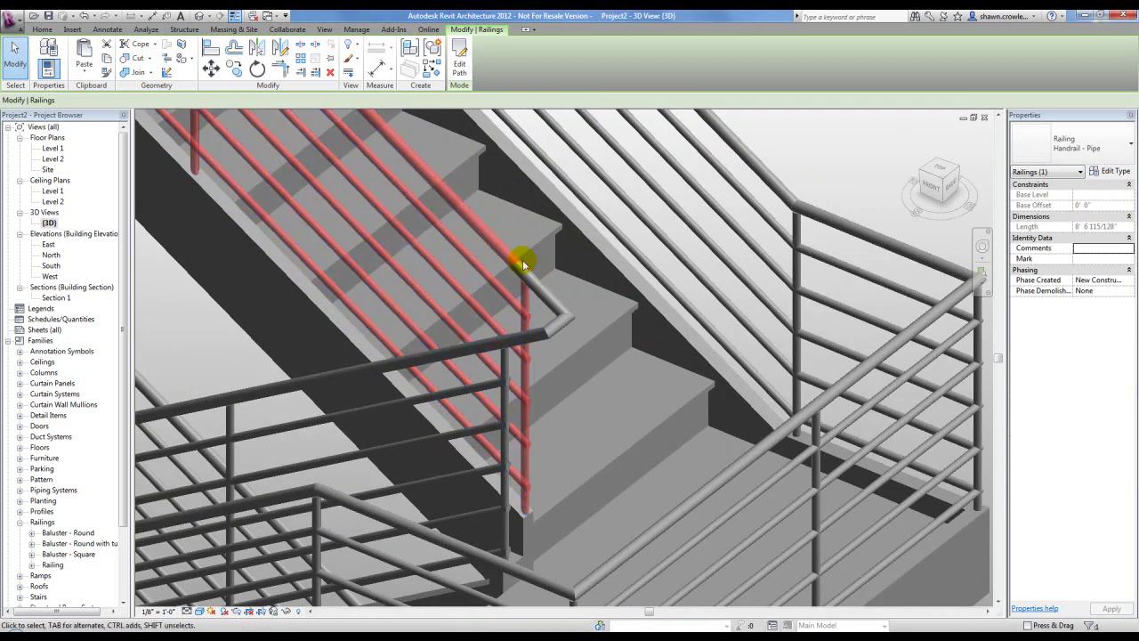
scroll(587, 254, "down", 3)
left_click(672, 182)
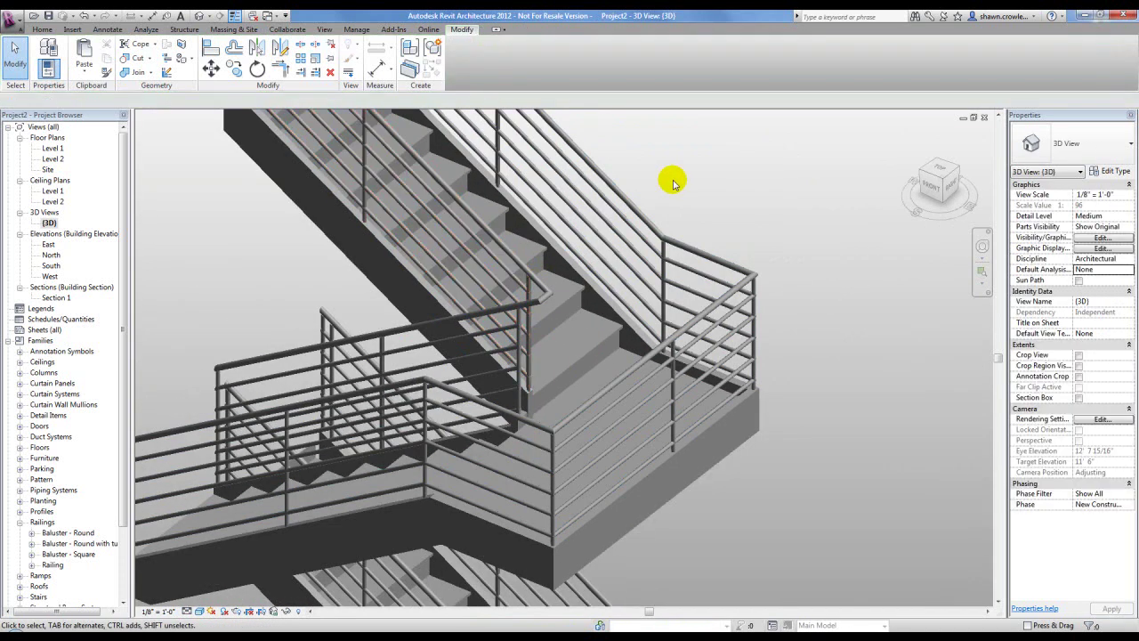
Step: Orbit around the stacked stairs to examine where the inner railings of both flights meet, and review the lower turn connection up close
scroll(672, 180, "down", 3)
scroll(668, 297, "up", 5)
scroll(547, 236, "down", 2)
middle_click_drag(572, 228, 516, 219, "shift")
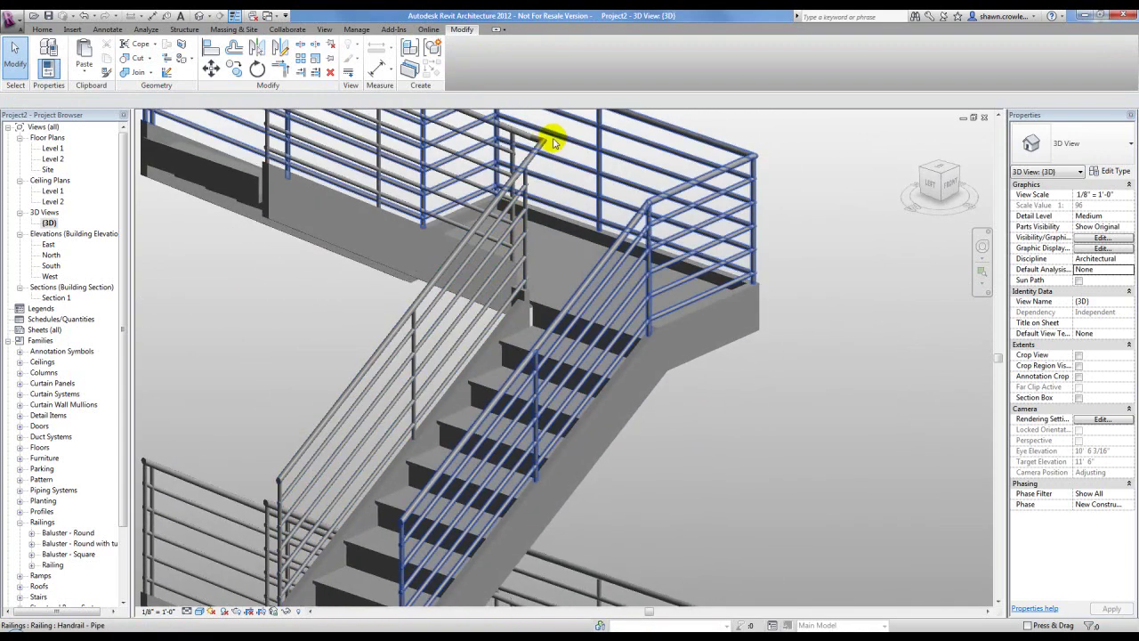
middle_click_drag(442, 414, 585, 172)
scroll(412, 308, "up", 2)
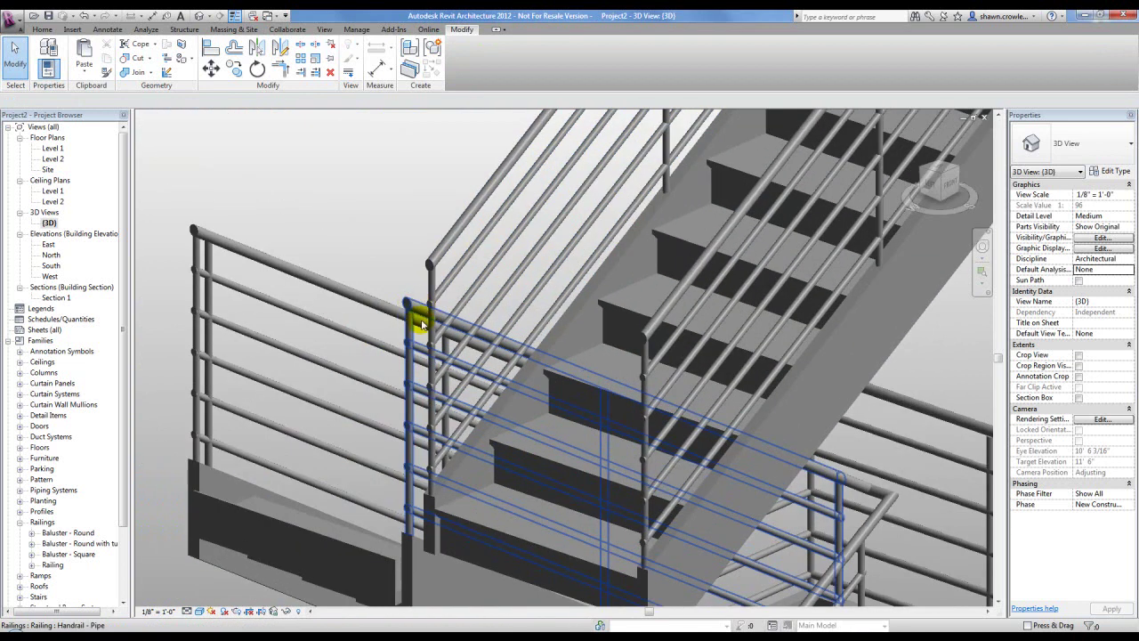
scroll(400, 356, "down", 3)
middle_click_drag(504, 401, 654, 300, "shift")
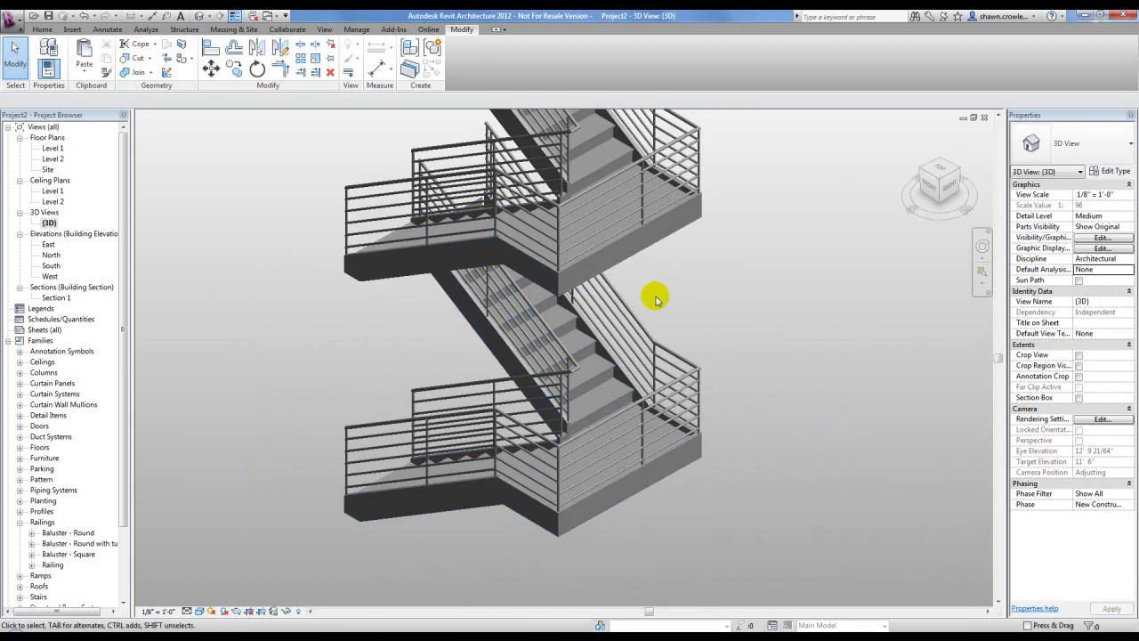
scroll(610, 374, "up", 4)
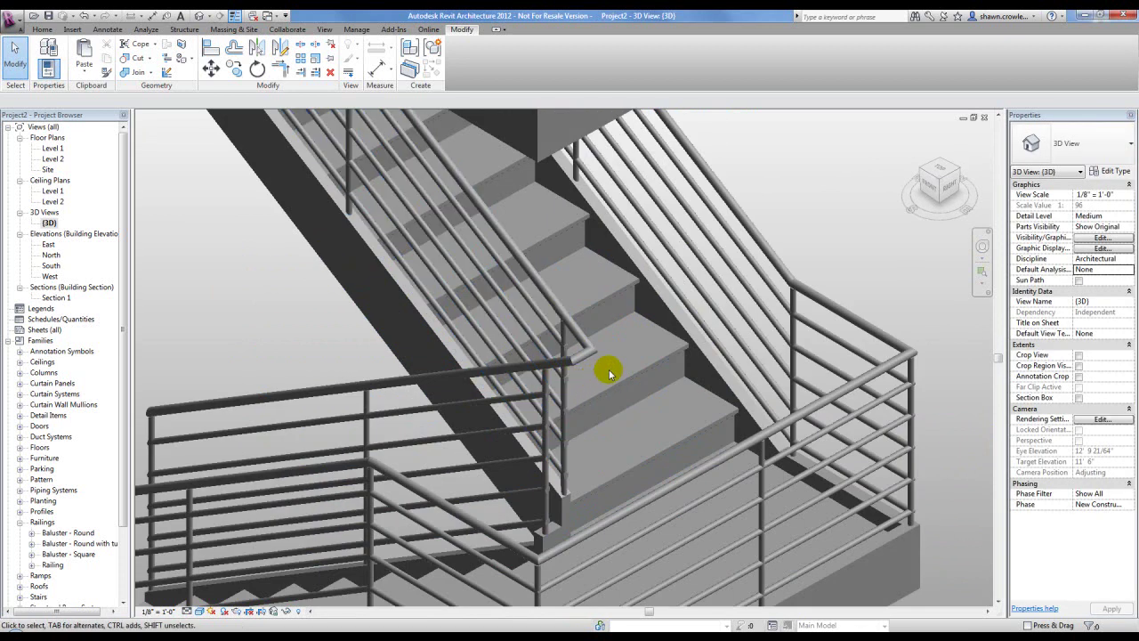
scroll(594, 356, "down", 4)
left_click(330, 165)
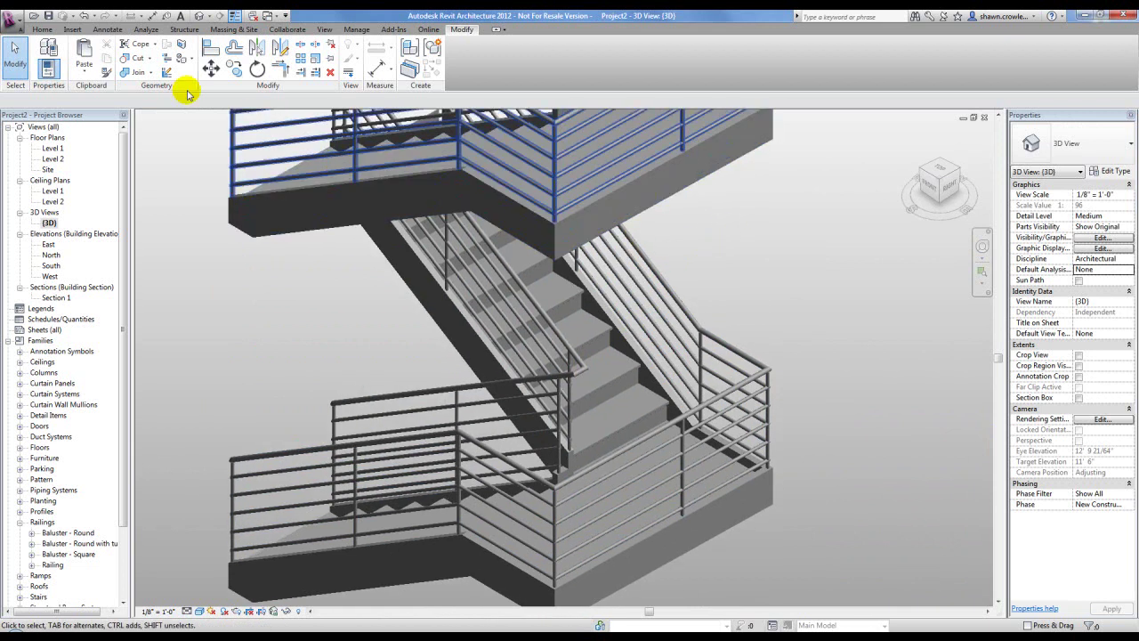